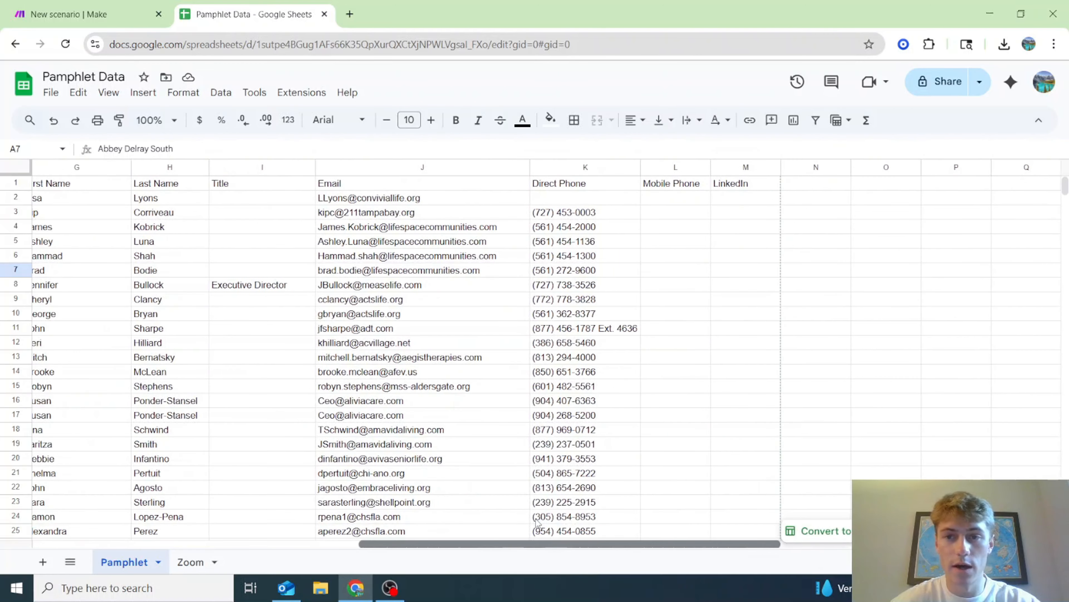
- Look over the Zoom and Pamphlet sheets of the Pamphlet Data spreadsheet
scroll(537, 522, left, 10)
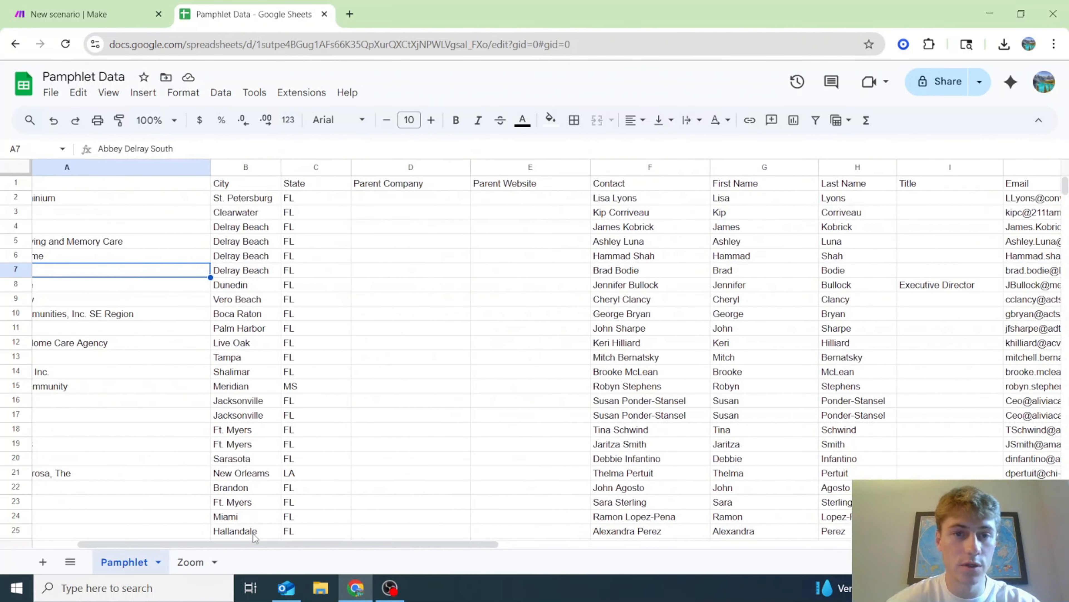
scroll(294, 556, left, 3)
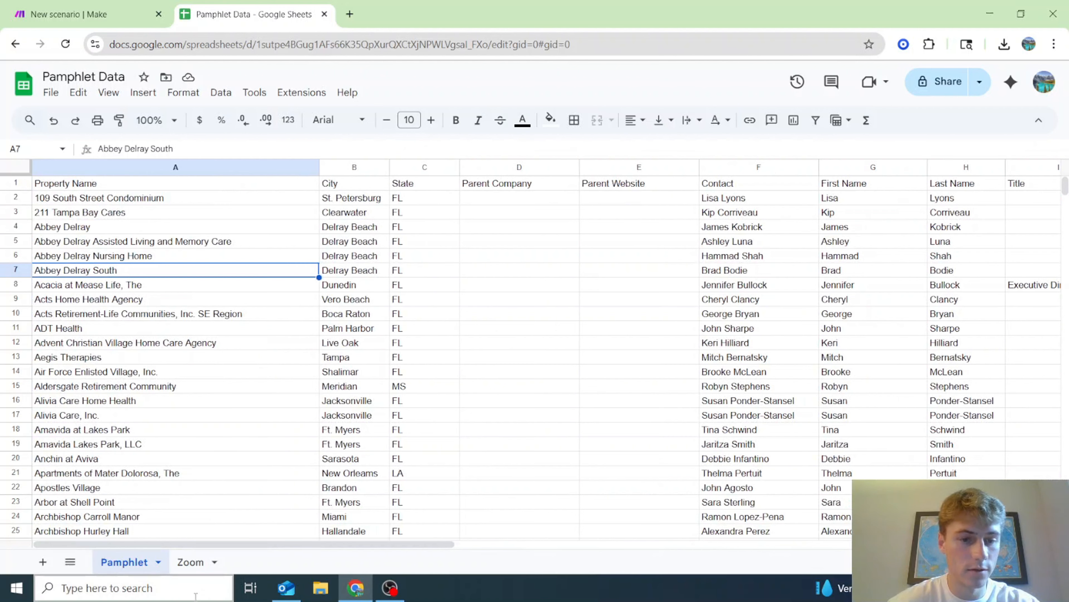
click(192, 562)
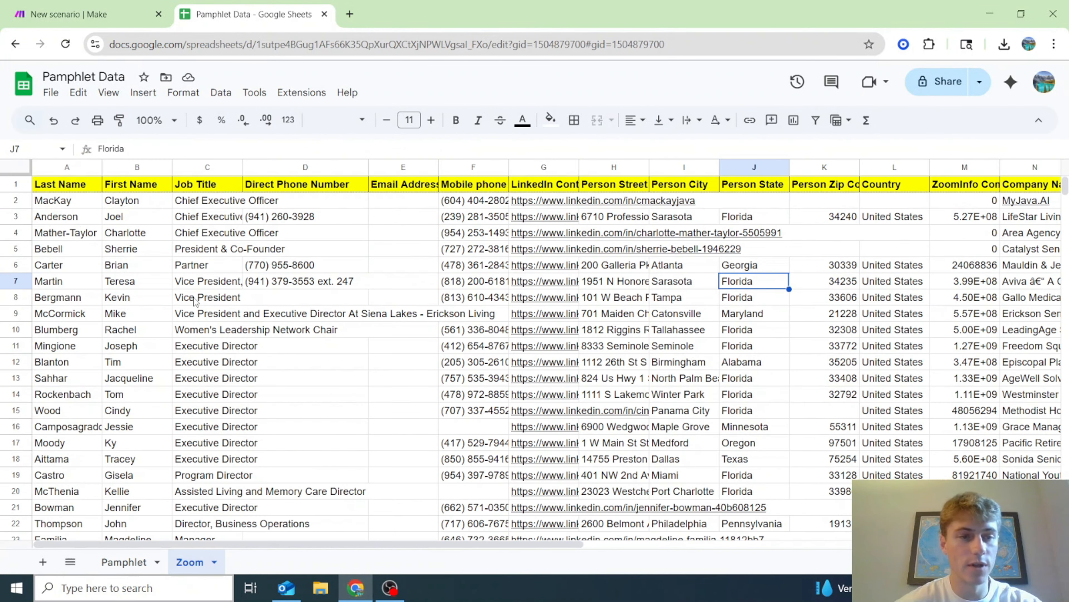
click(131, 565)
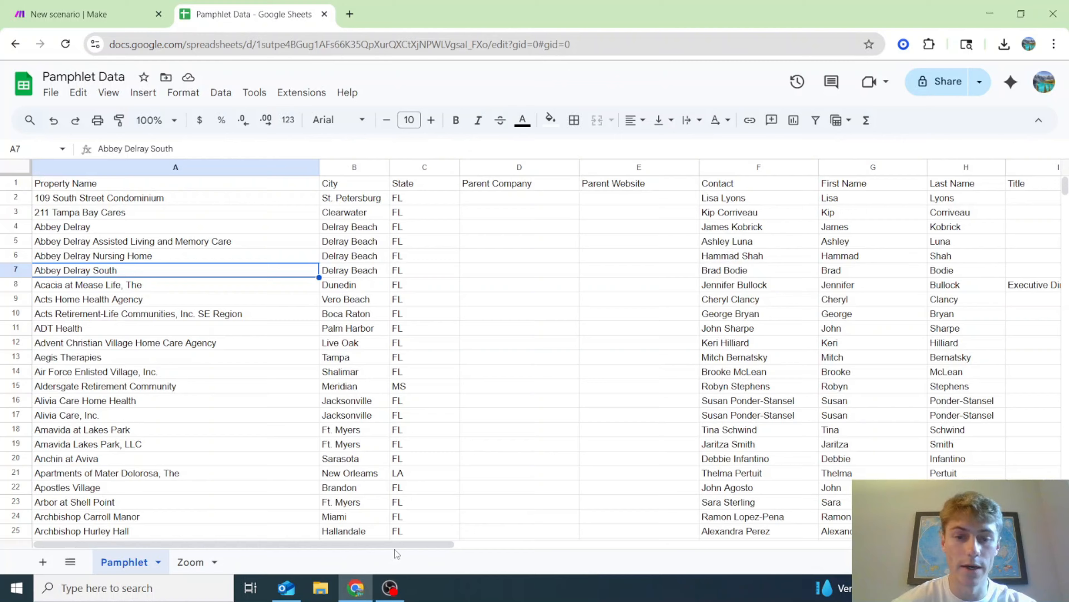
drag(394, 549, 675, 544)
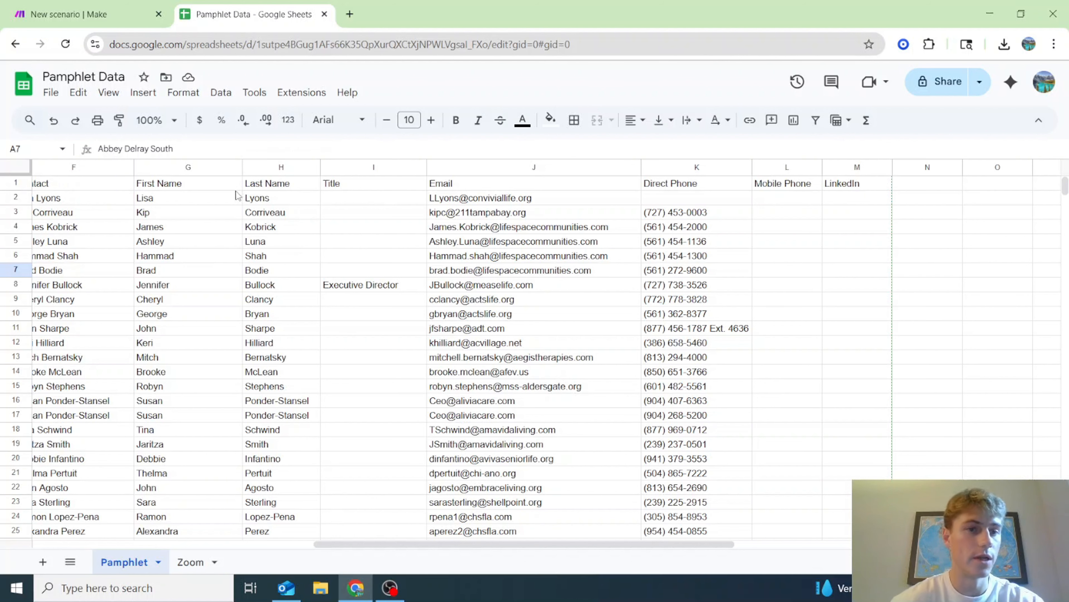
drag(596, 546, 316, 547)
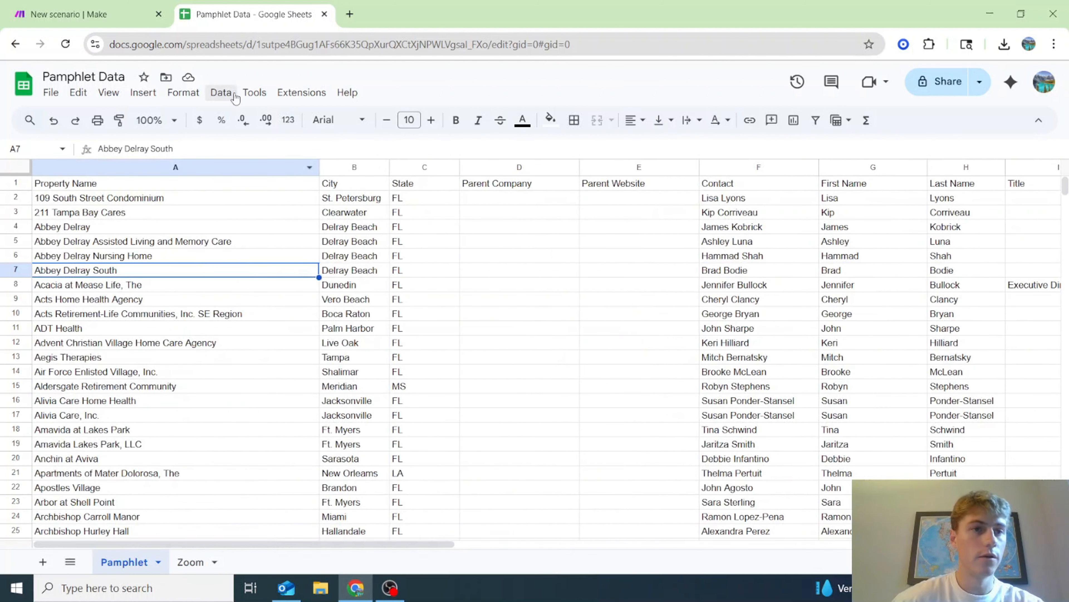
- Add a Google Sheets Search Rows module as the scenario's first module
click(121, 6)
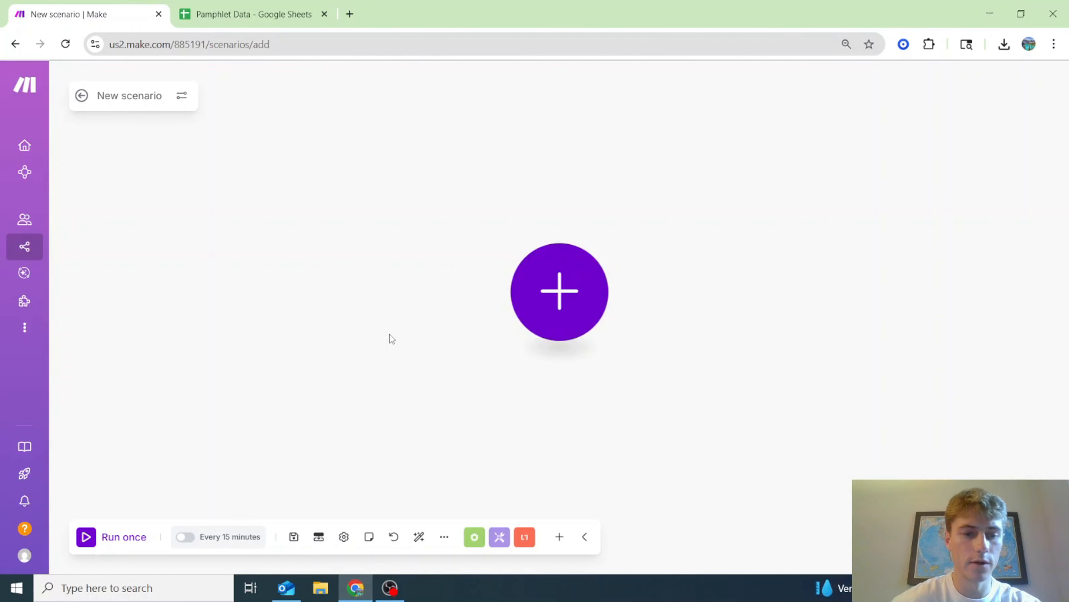
click(587, 295)
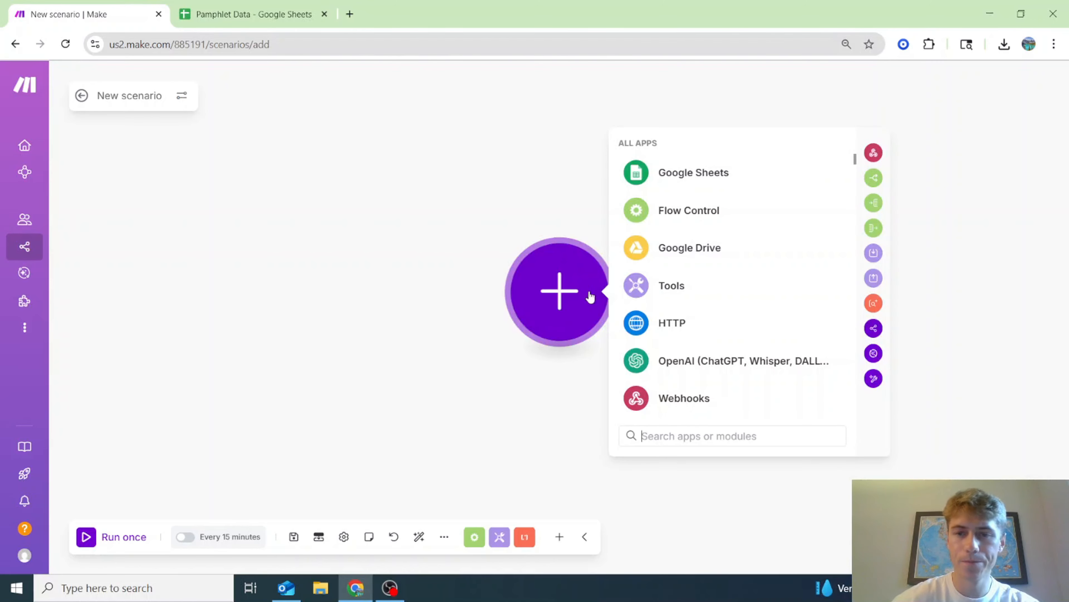
click(693, 174)
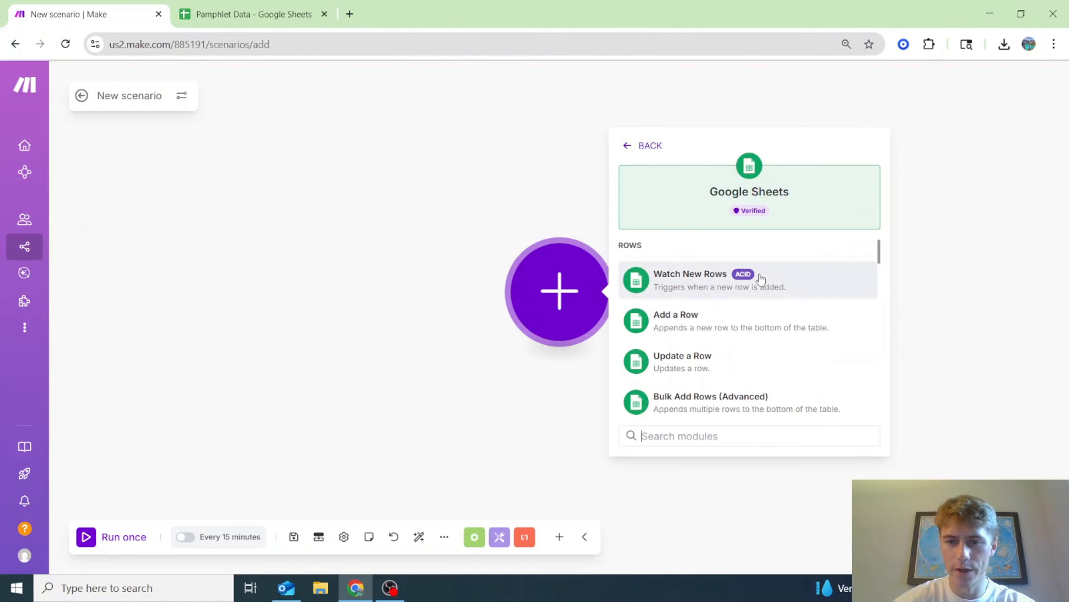
scroll(759, 278, down, 3)
click(752, 382)
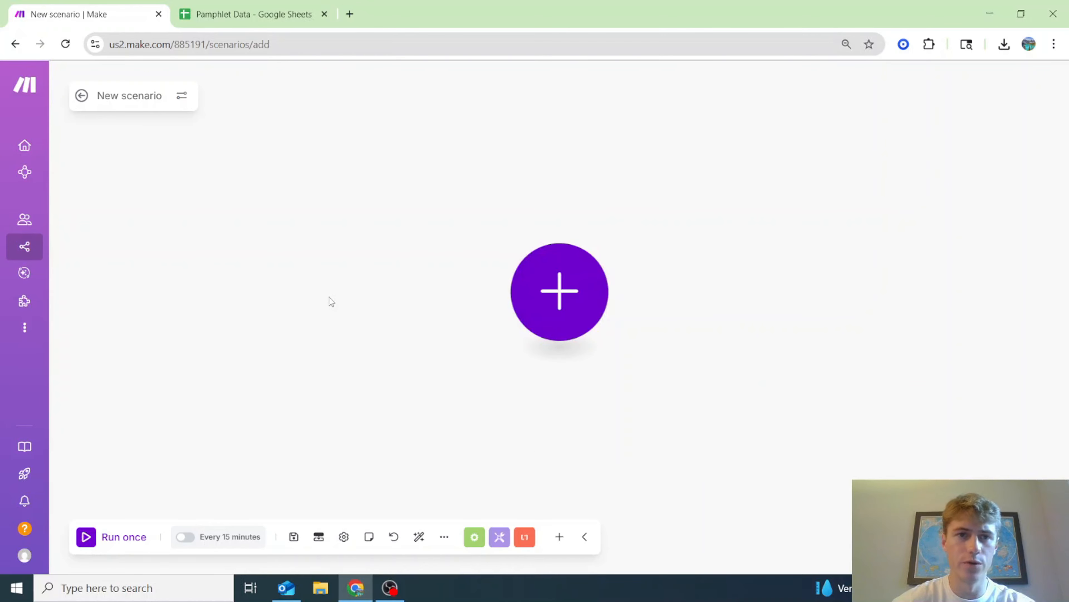
click(235, 5)
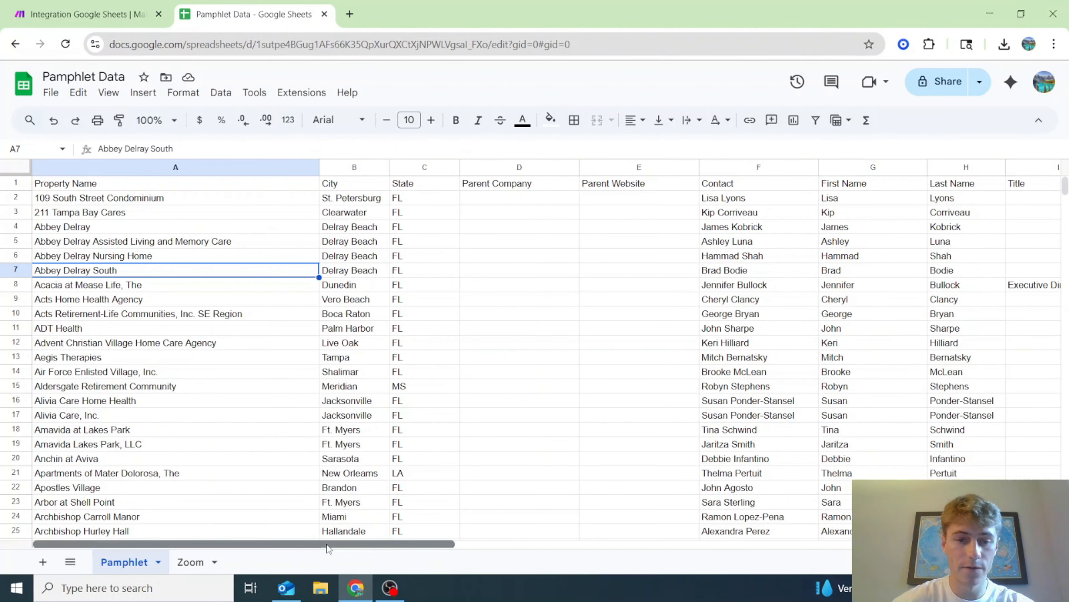
drag(324, 543, 387, 543)
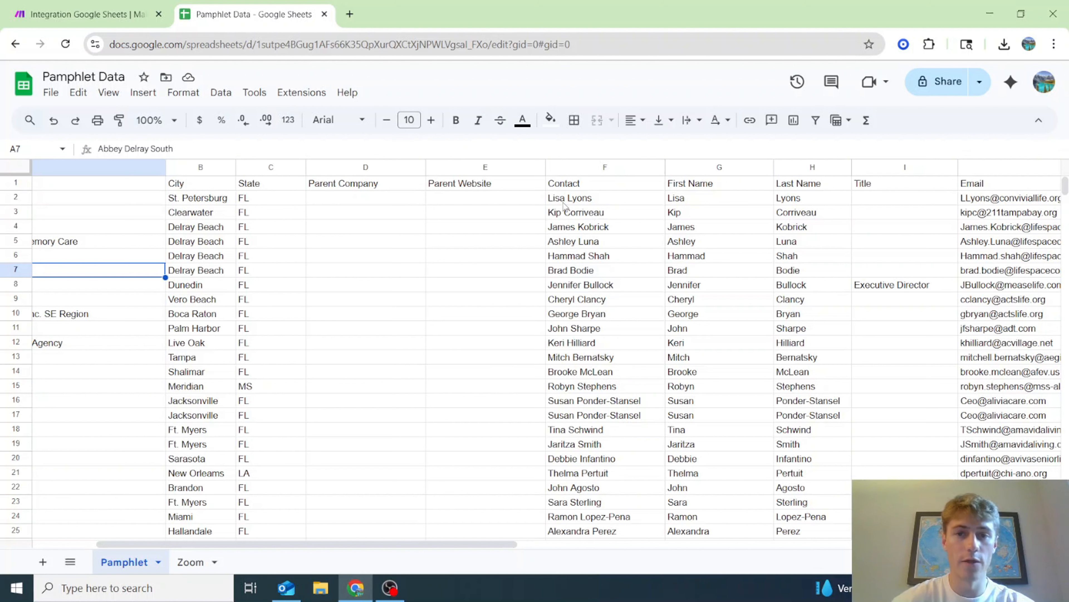
click(191, 561)
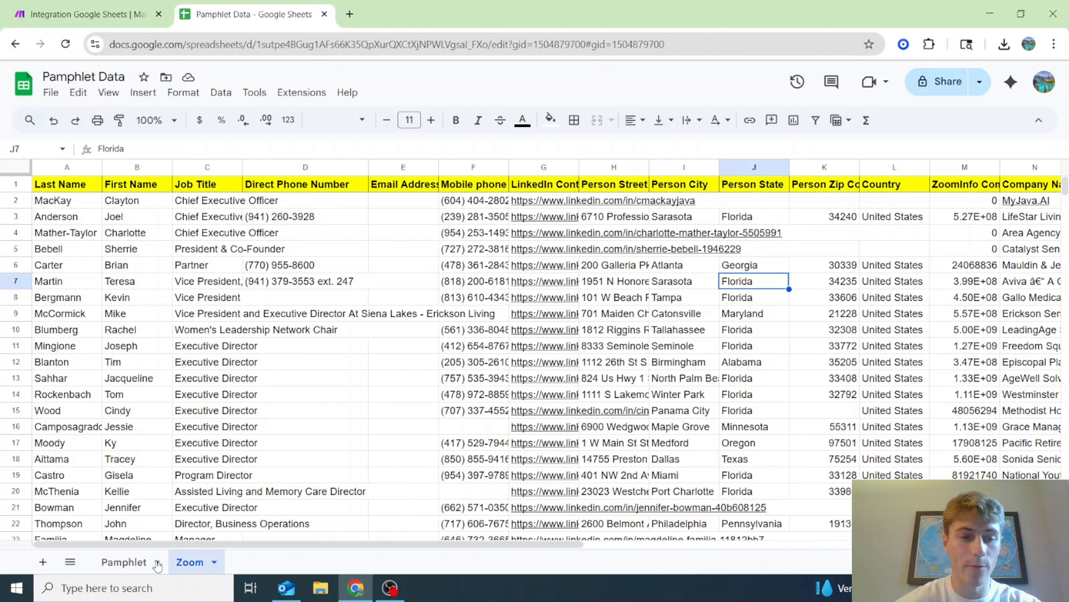
click(125, 561)
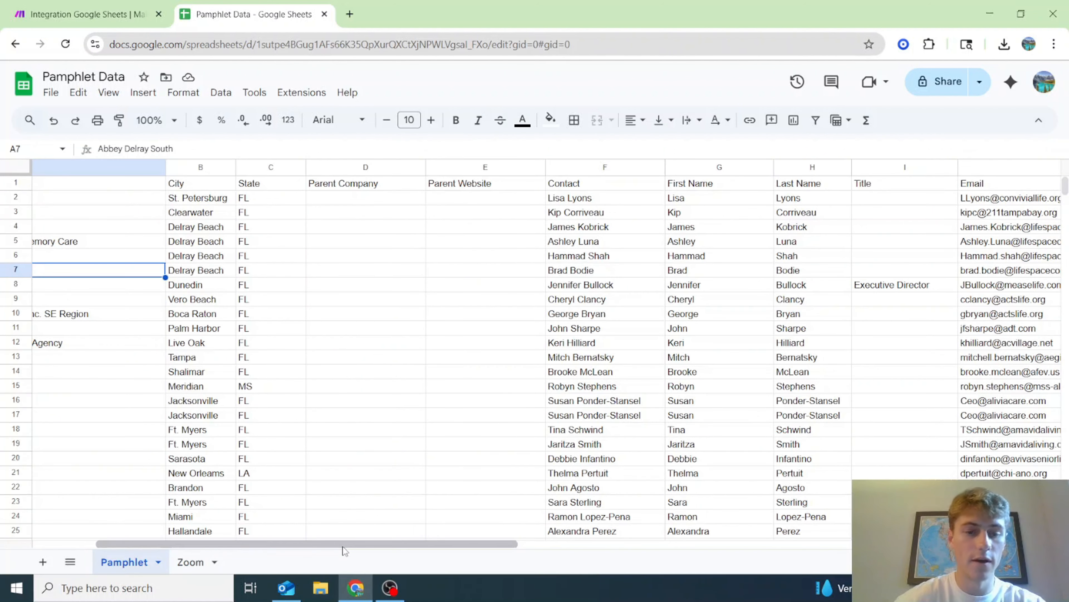
drag(340, 543, 308, 544)
- Switch Search Rows to the other Google connection and set Search Method to Select from all
click(136, 5)
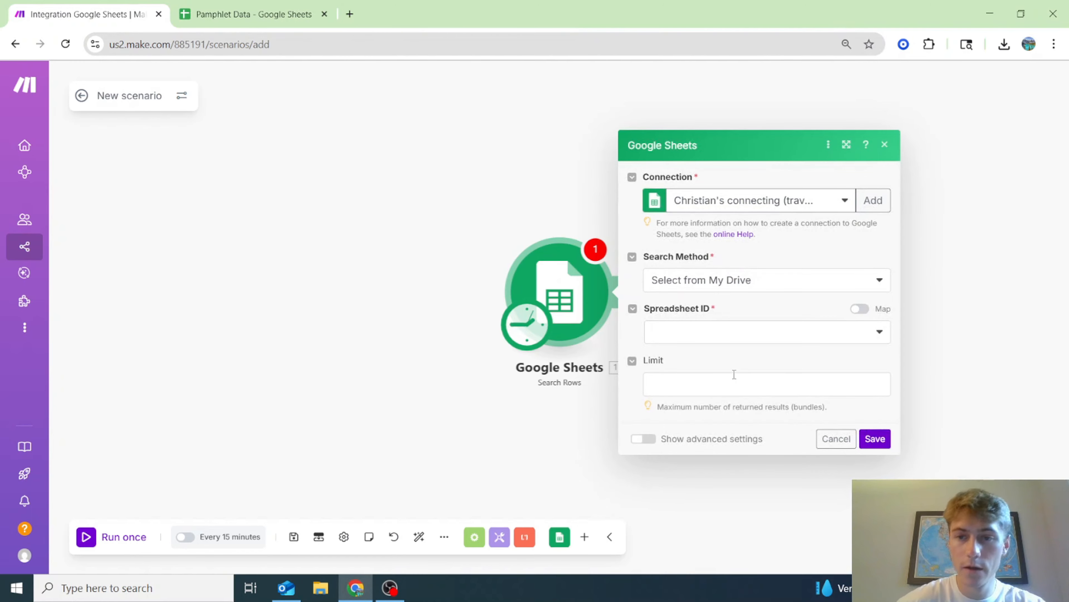
click(746, 286)
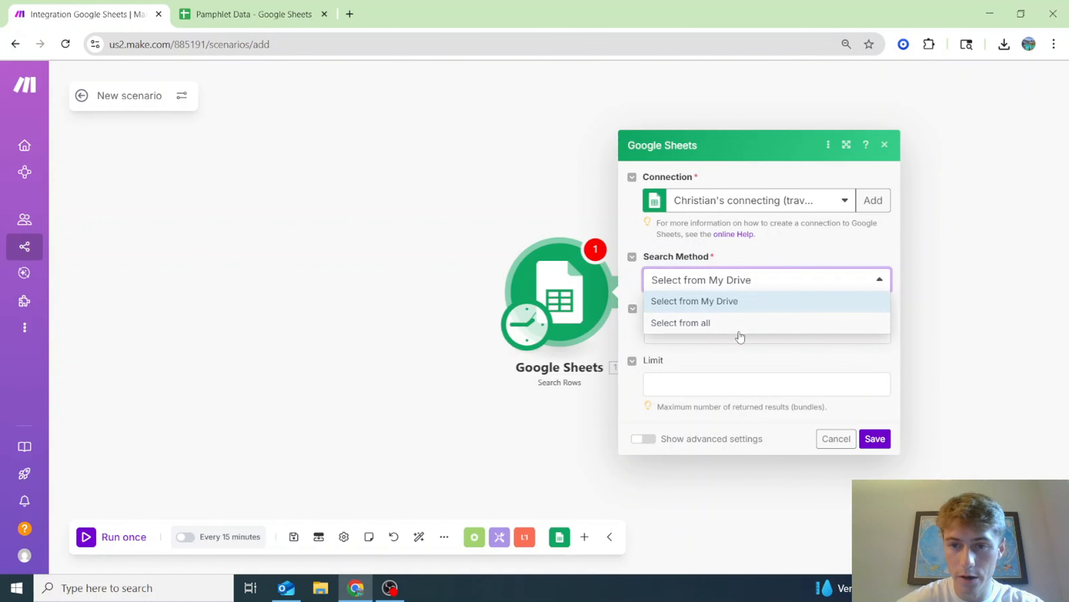
click(755, 234)
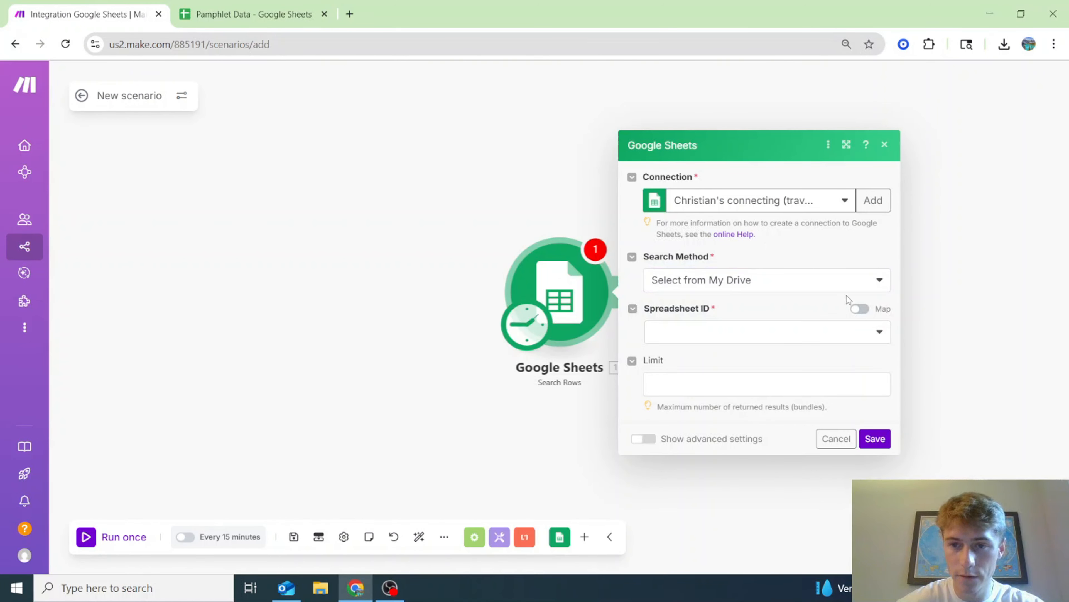
click(828, 284)
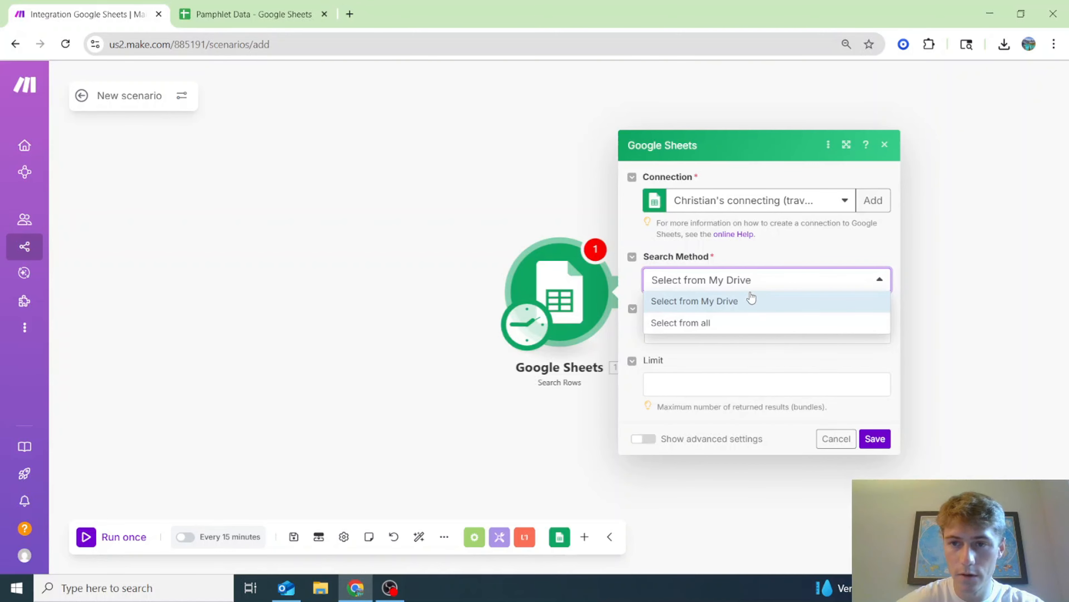
click(787, 198)
click(780, 241)
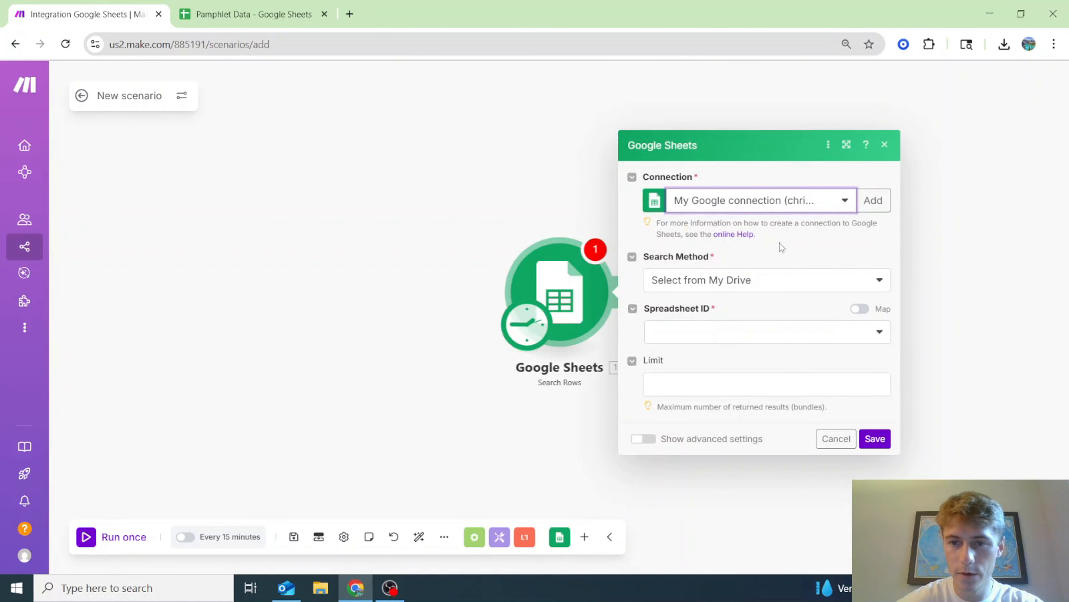
click(787, 287)
click(780, 323)
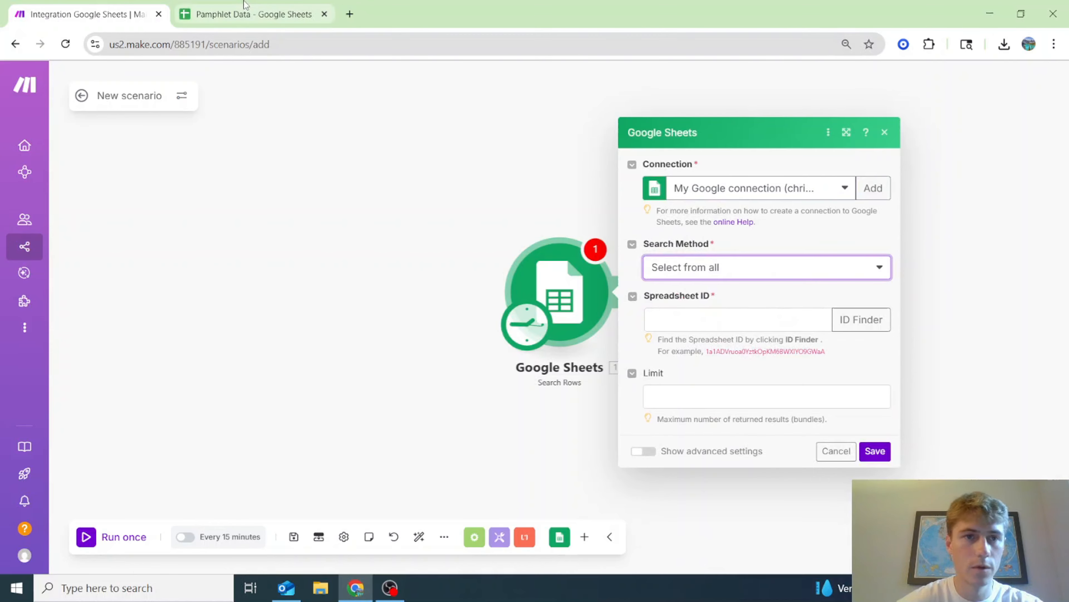
- Paste the Pamphlet Data spreadsheet ID from the sheet's web address into the Spreadsheet ID field
click(247, 10)
click(259, 43)
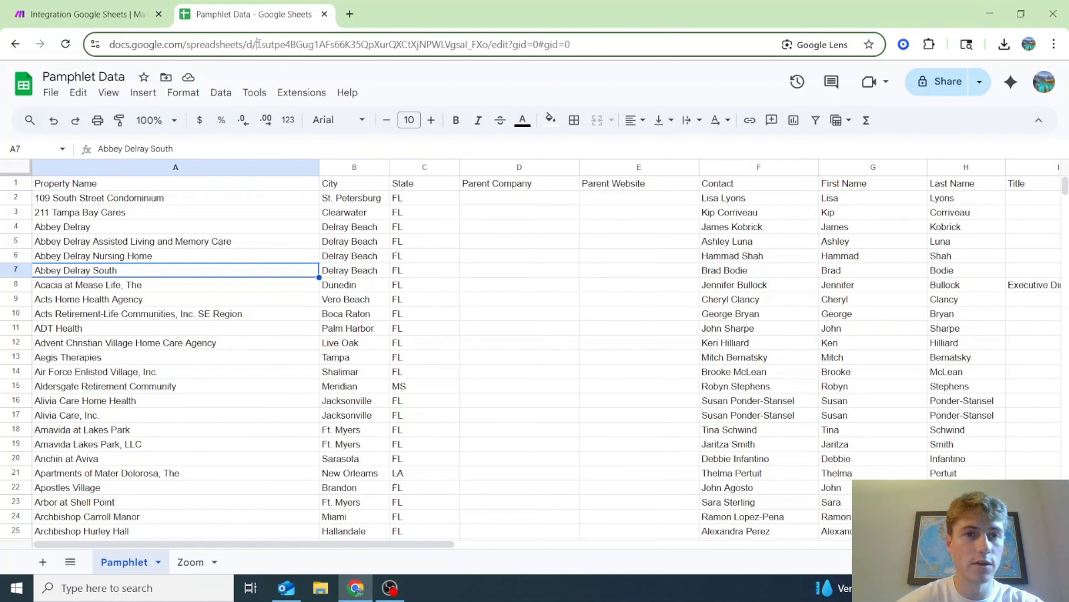
drag(259, 43, 490, 55)
key(ctrl+c)
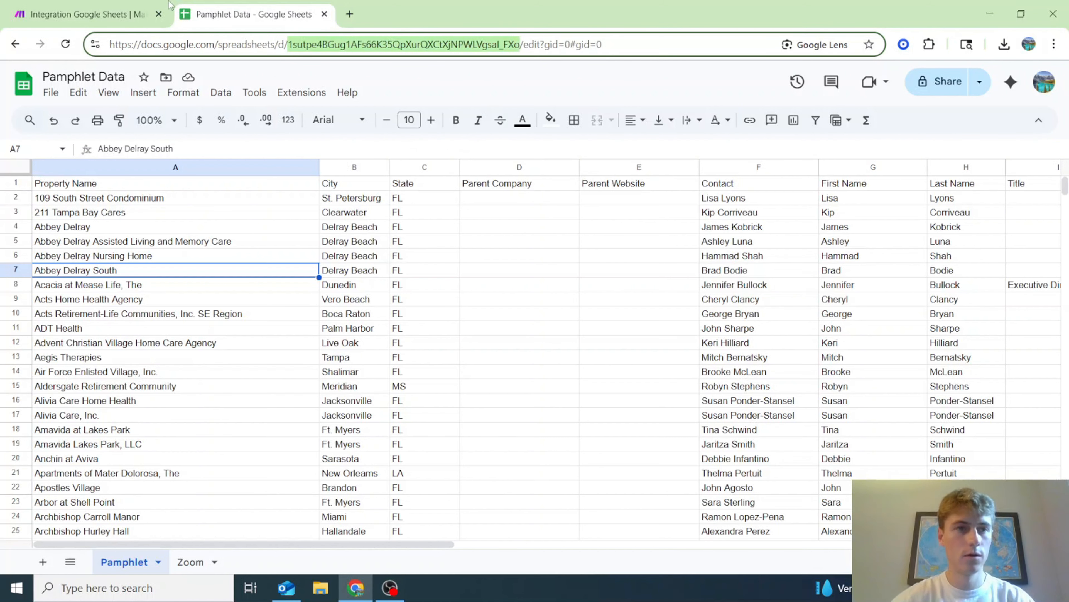
click(84, 13)
click(679, 313)
key(ctrl+v)
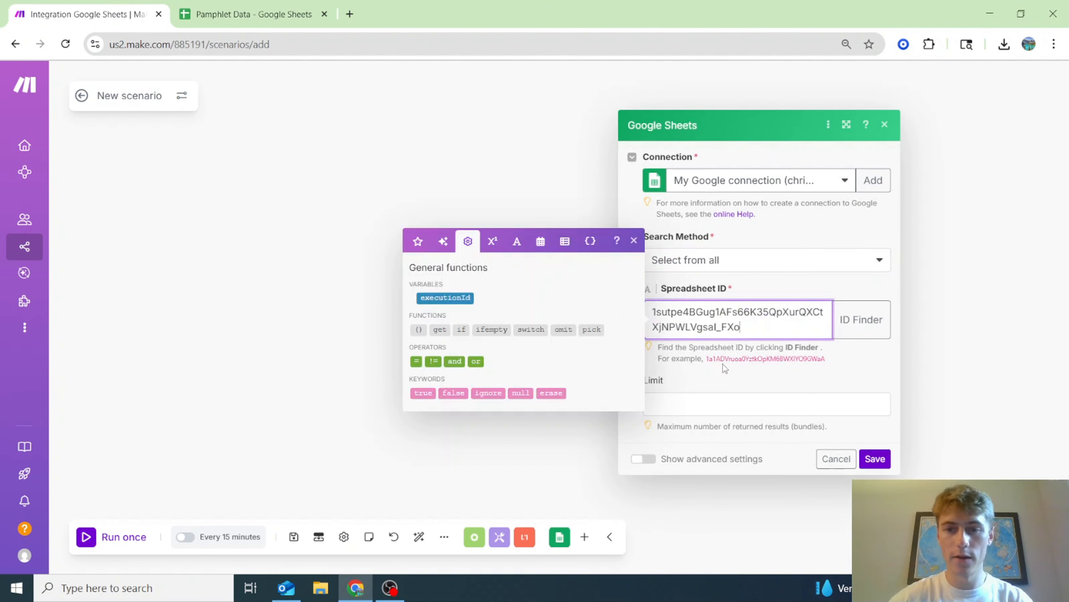
click(724, 368)
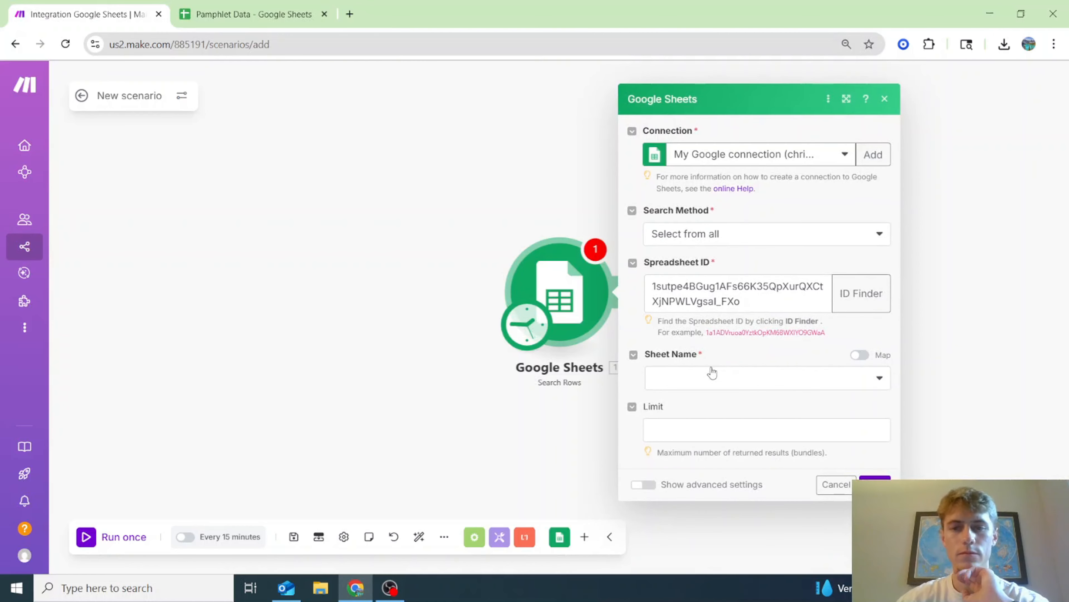
- Choose Pamphlet as the Sheet Name
click(712, 375)
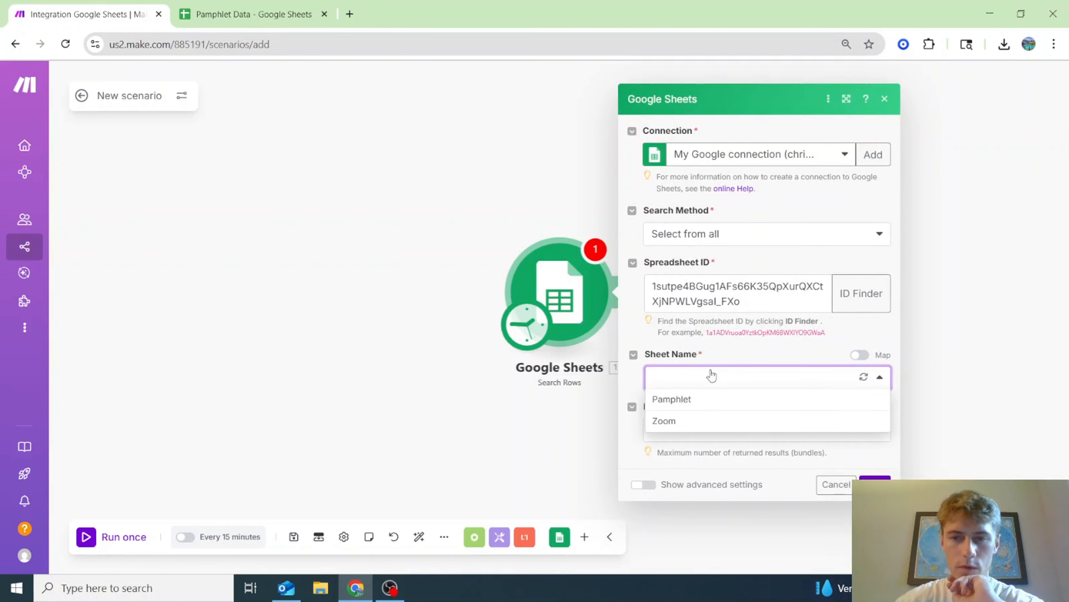
click(274, 6)
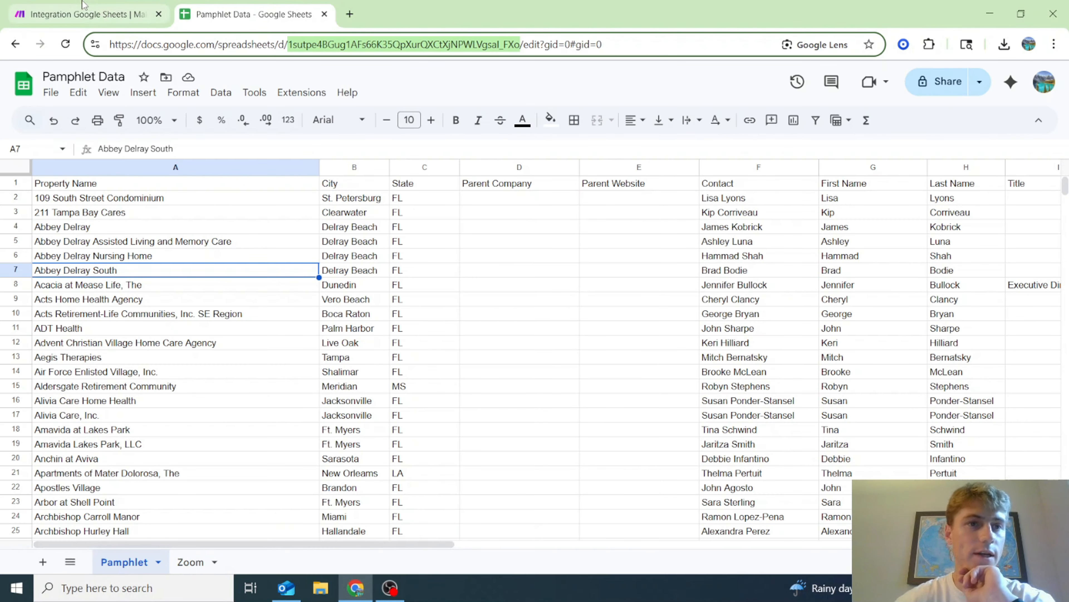
click(101, 14)
click(716, 377)
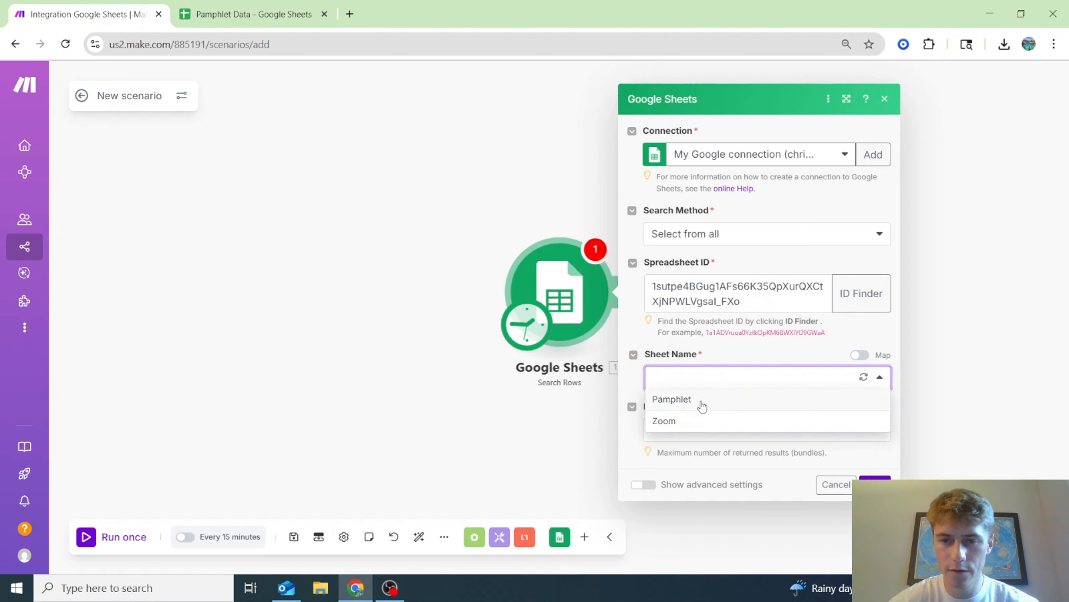
click(701, 403)
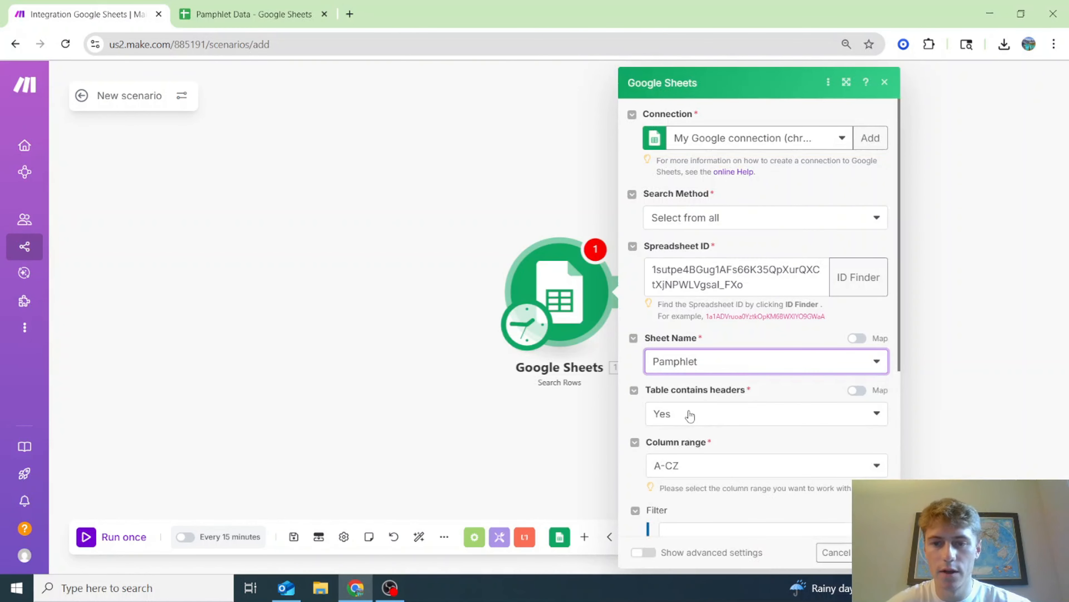
- Set the Search Rows Limit to 1 and close the module settings
scroll(724, 368, down, 5)
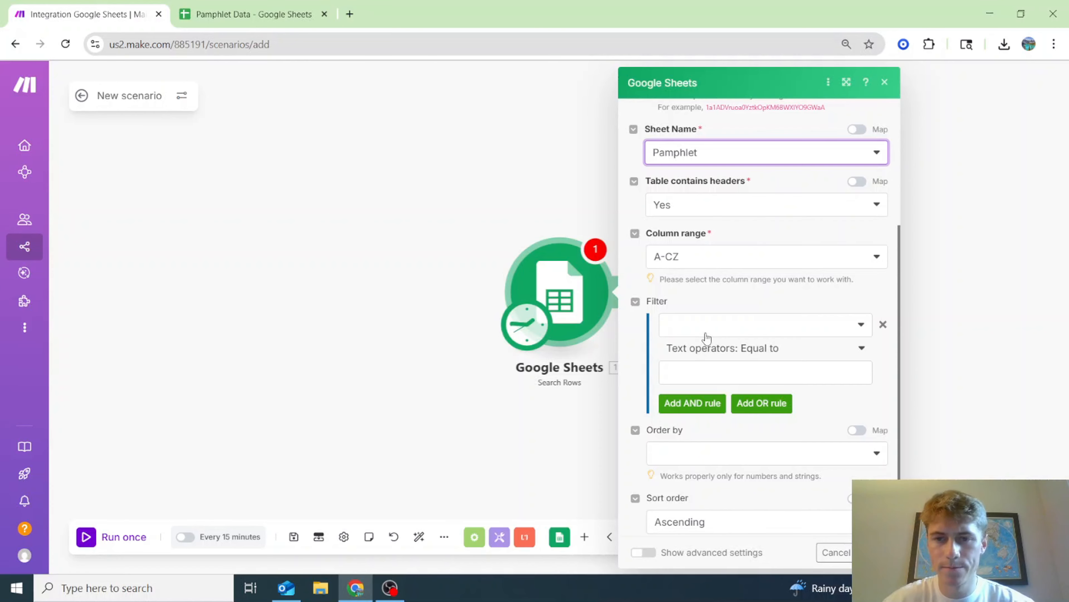
scroll(706, 337, up, 2)
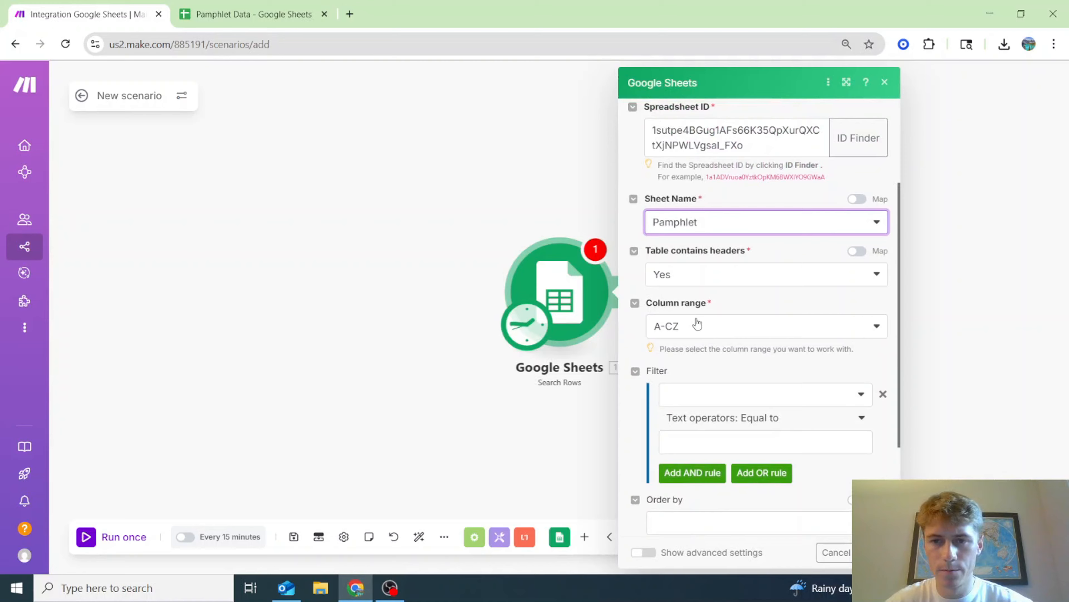
scroll(699, 337, down, 3)
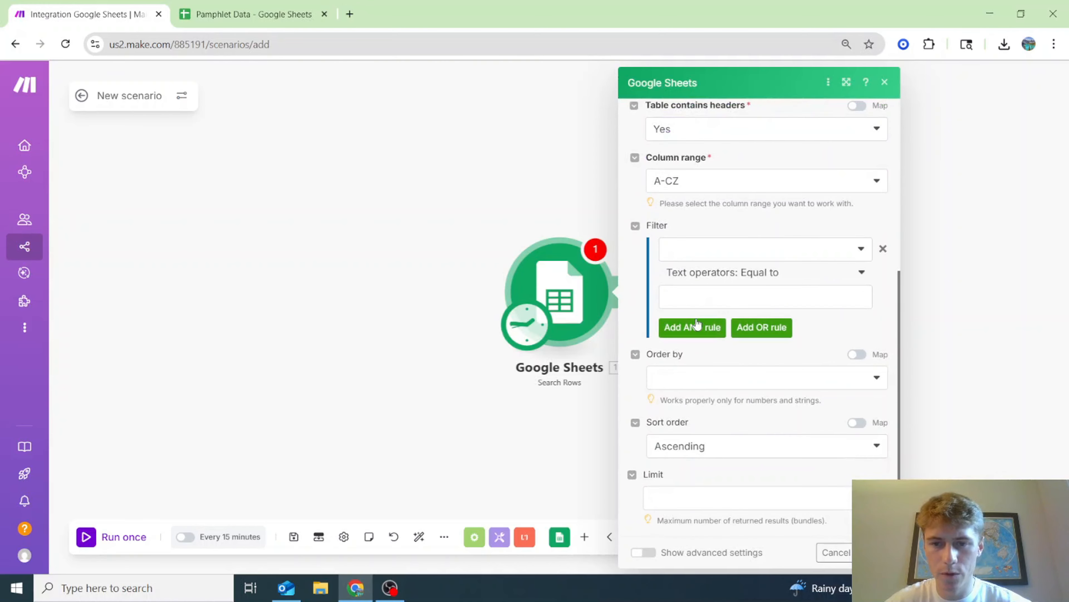
click(705, 502)
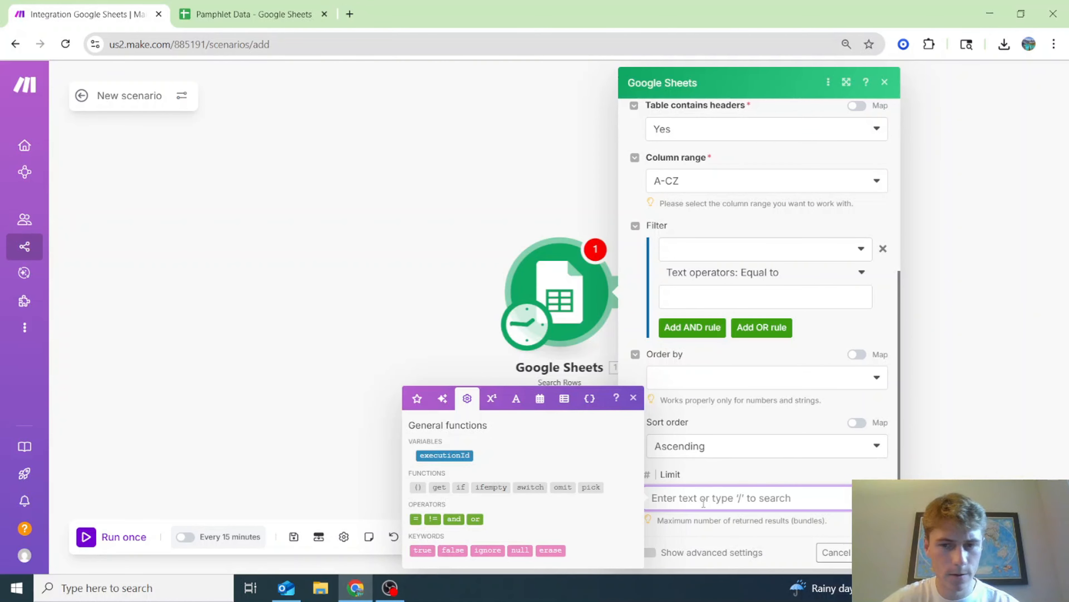
text(1)
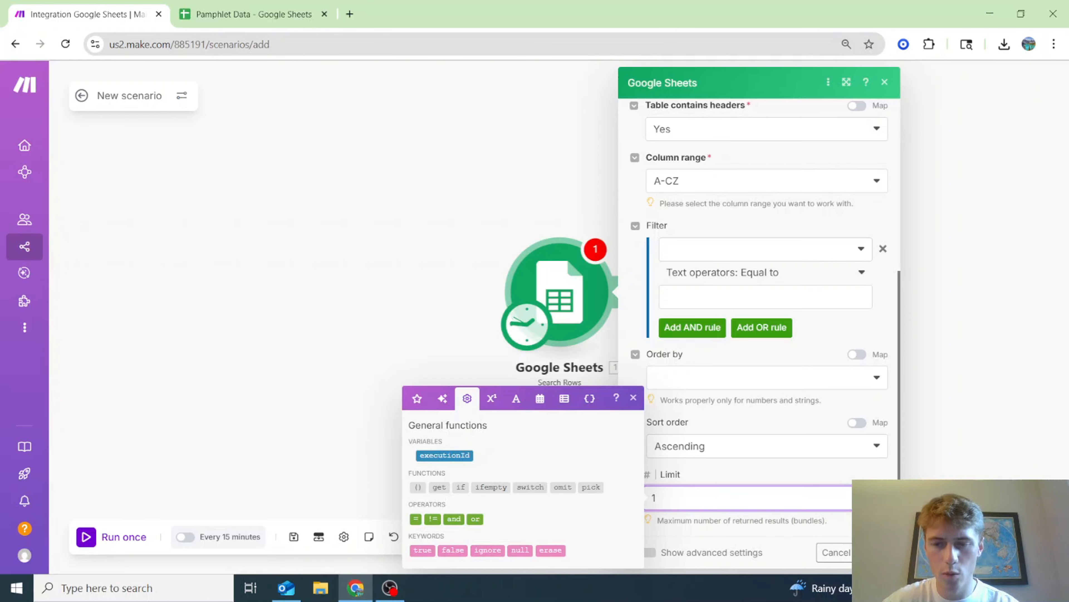
click(875, 552)
click(263, 6)
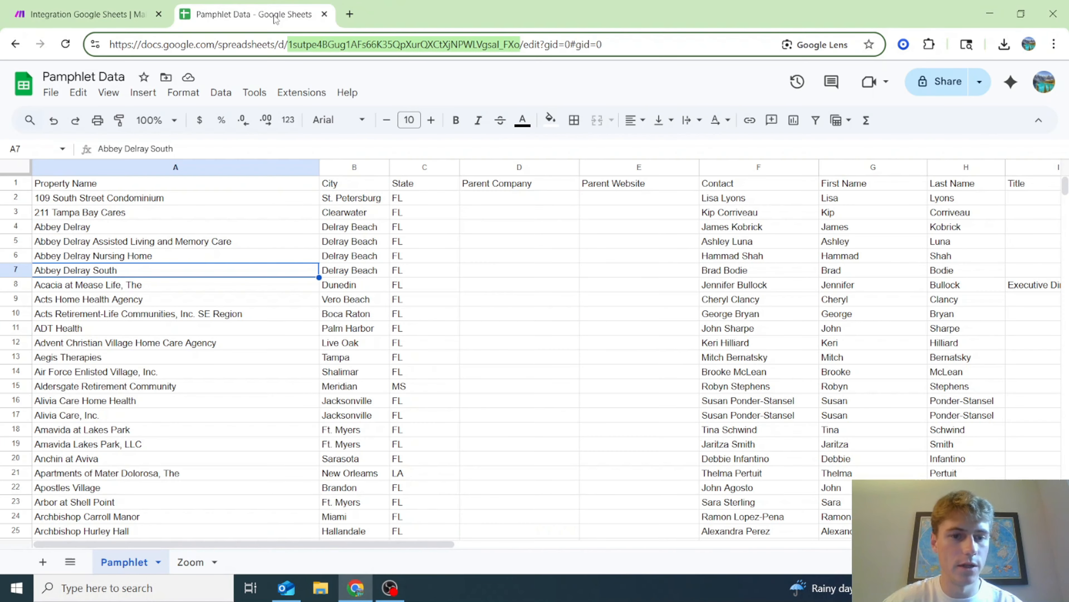
- Enter the header 'Status' in cell N1 of the Pamphlet sheet, next to LinkedIn
drag(332, 544, 703, 544)
click(707, 184)
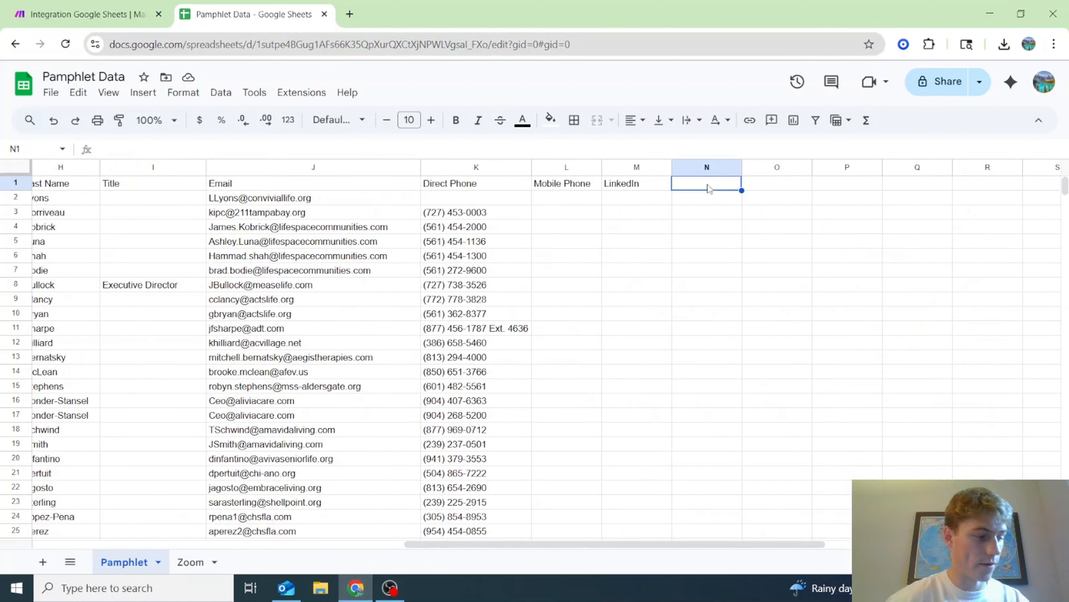
text(Sa)
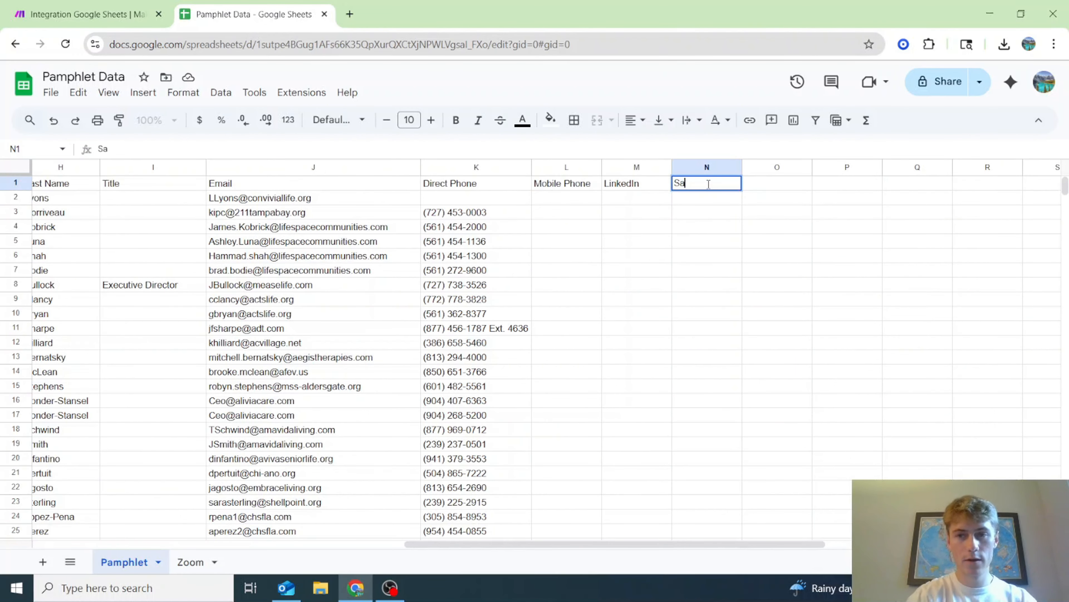
text(aus)
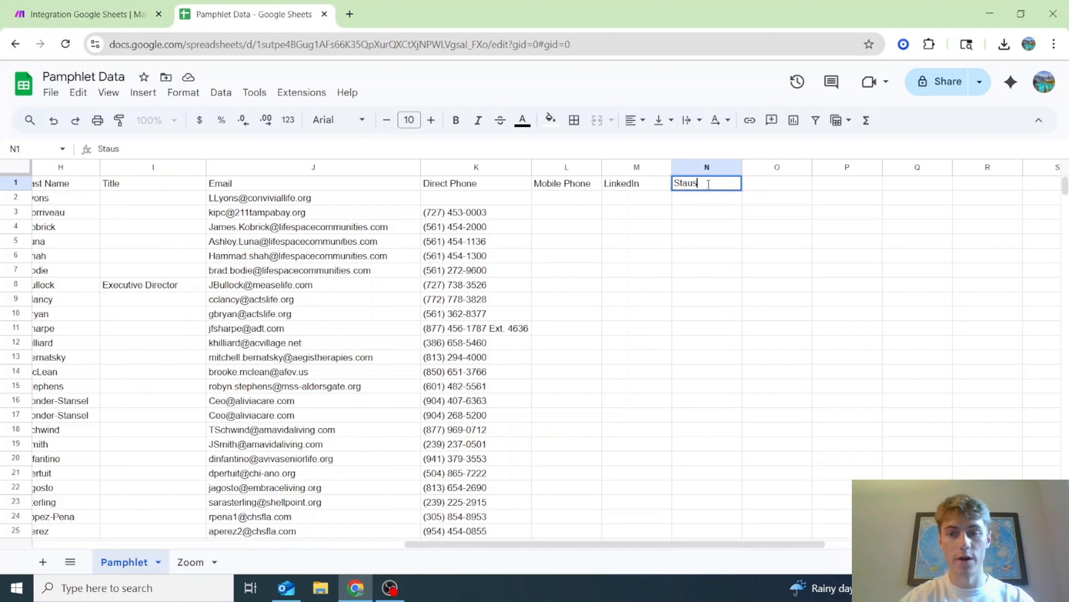
key(BackSpace)
text(tu)
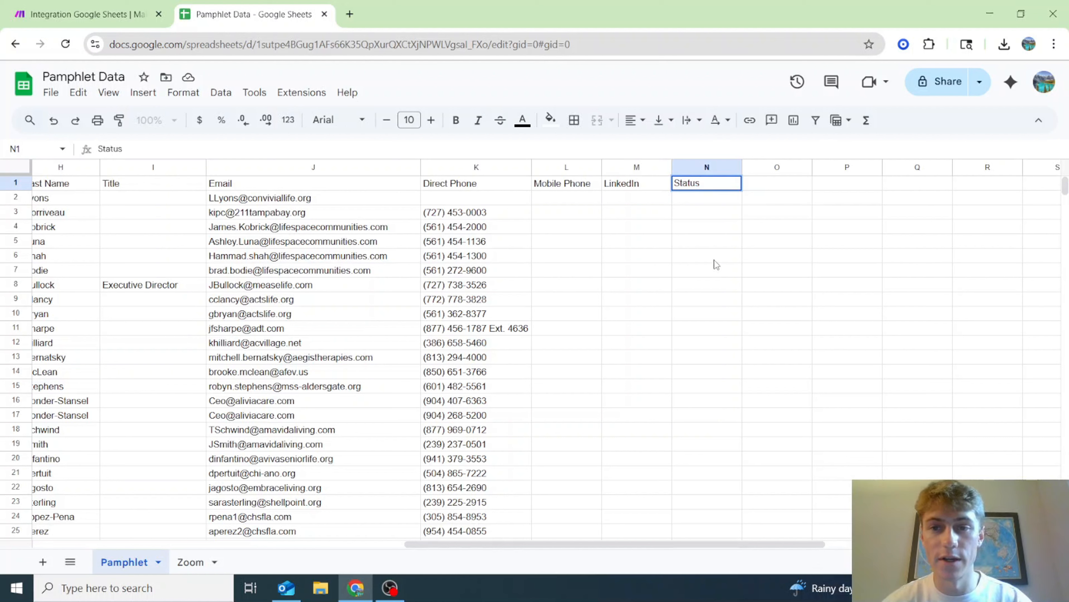
drag(716, 257, 685, 271)
click(699, 189)
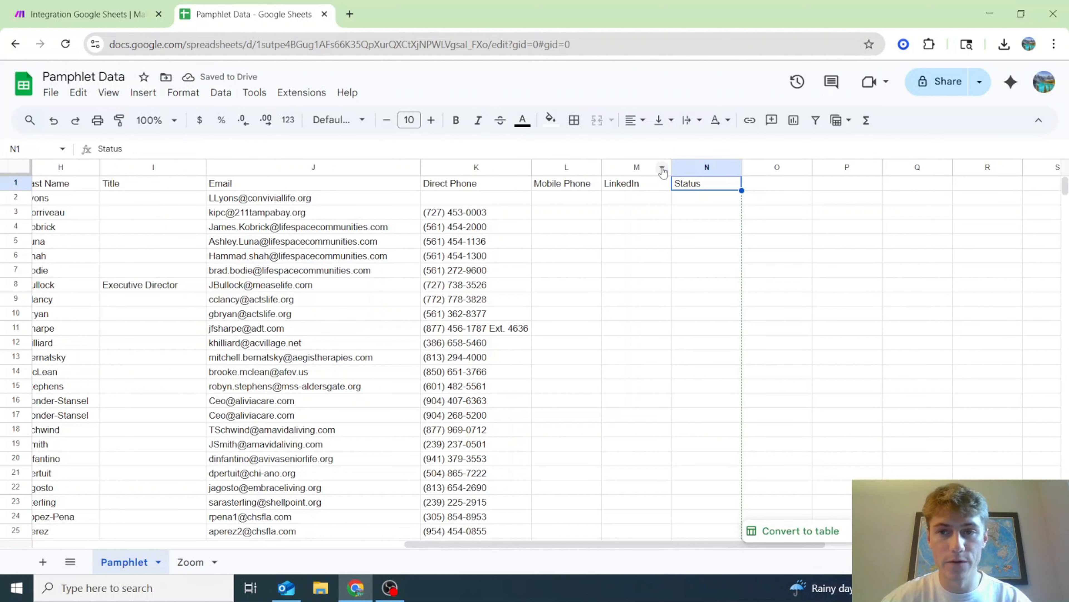
click(111, 16)
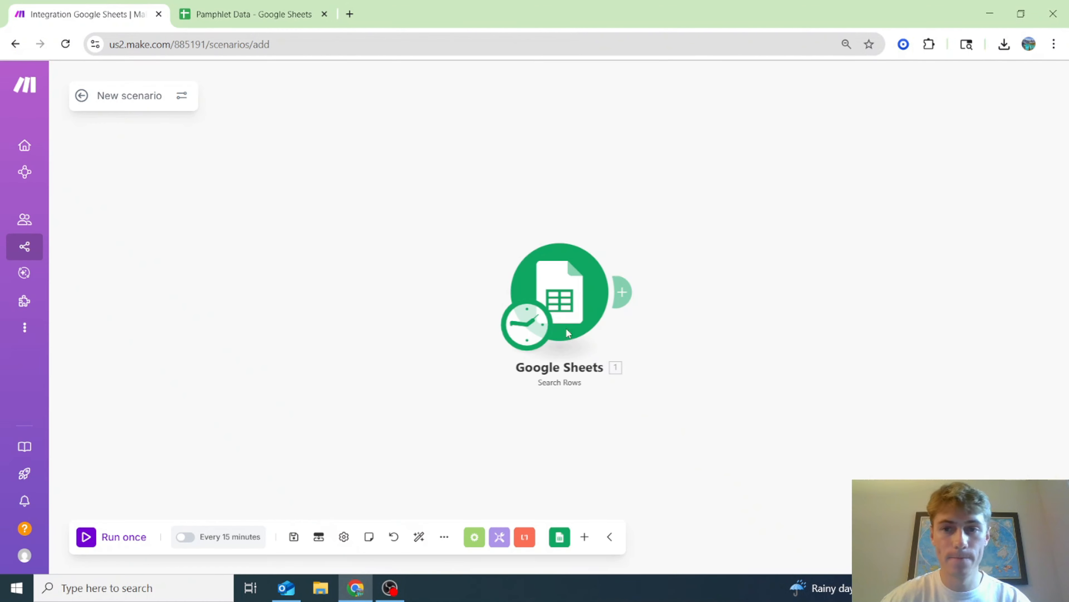
click(598, 311)
- Filter Search Rows to rows where Status (N) does not exist, then save the scenario
scroll(824, 411, down, 2)
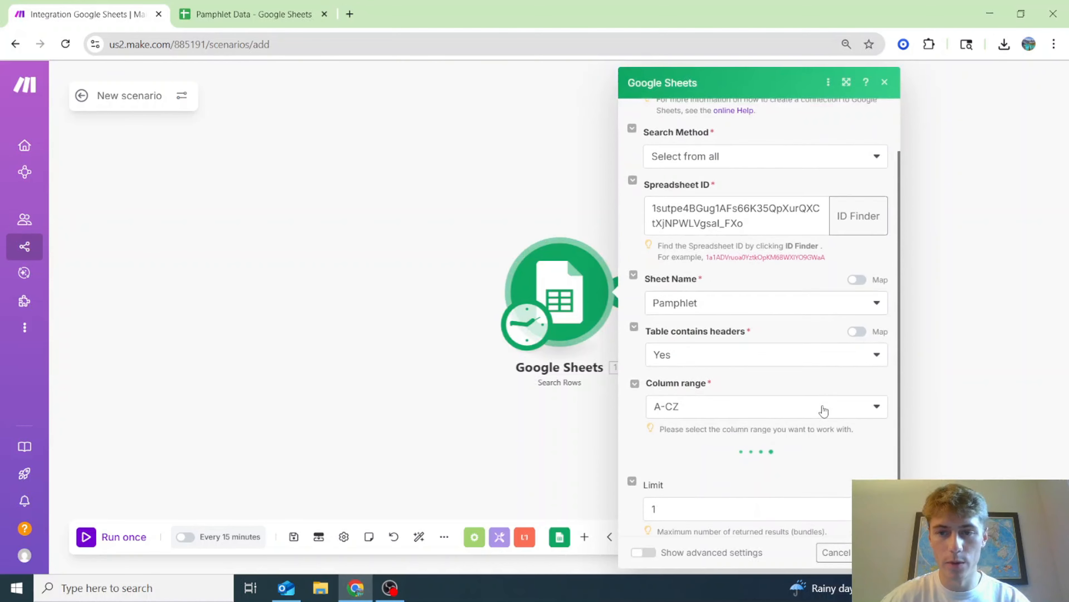
scroll(831, 486, down, 3)
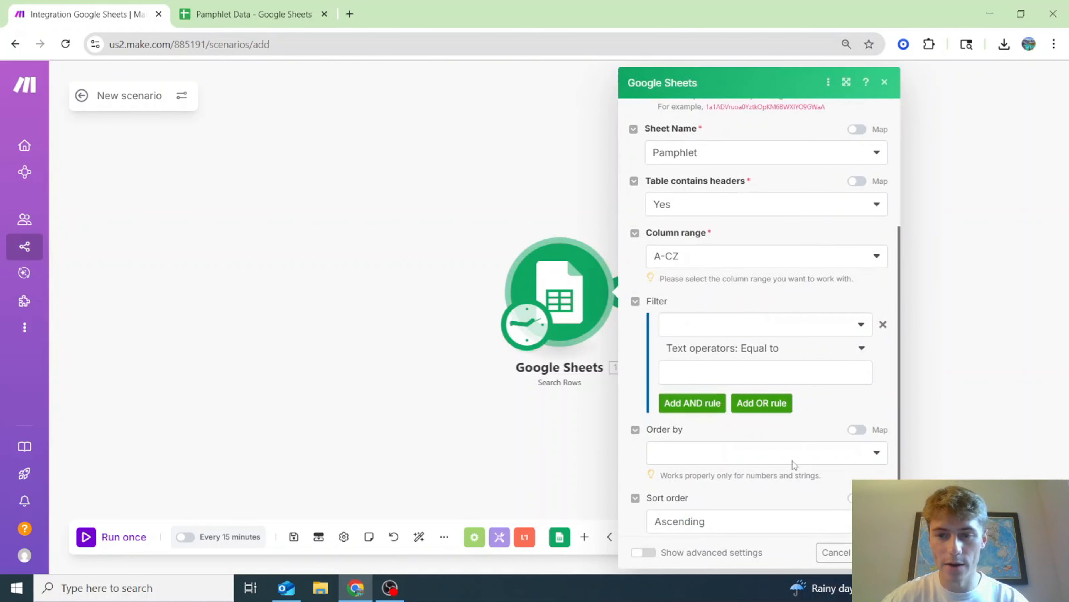
click(784, 326)
scroll(745, 427, down, 3)
click(719, 540)
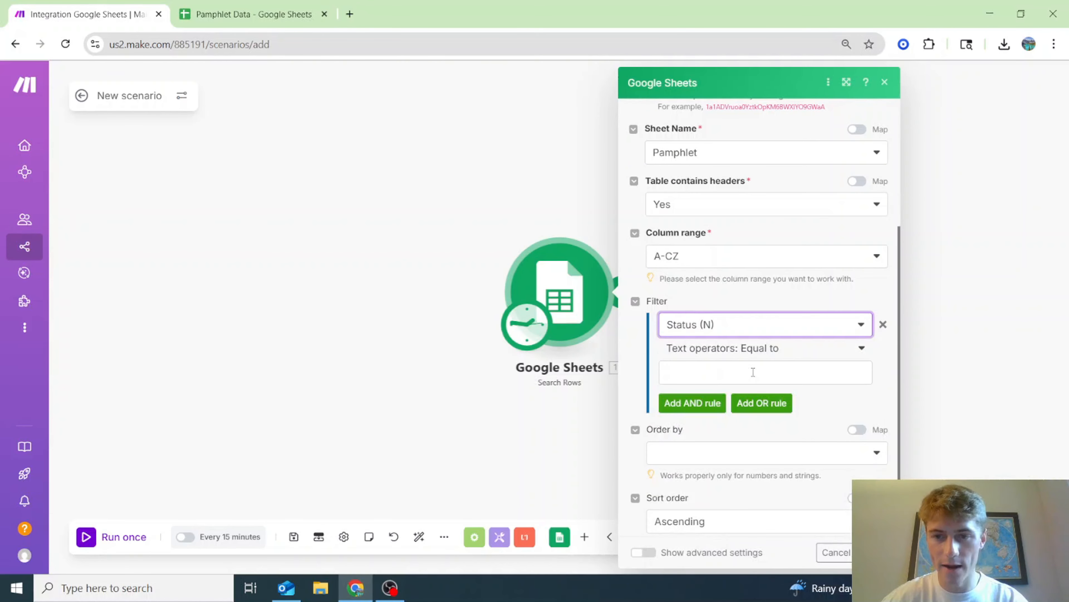
click(766, 354)
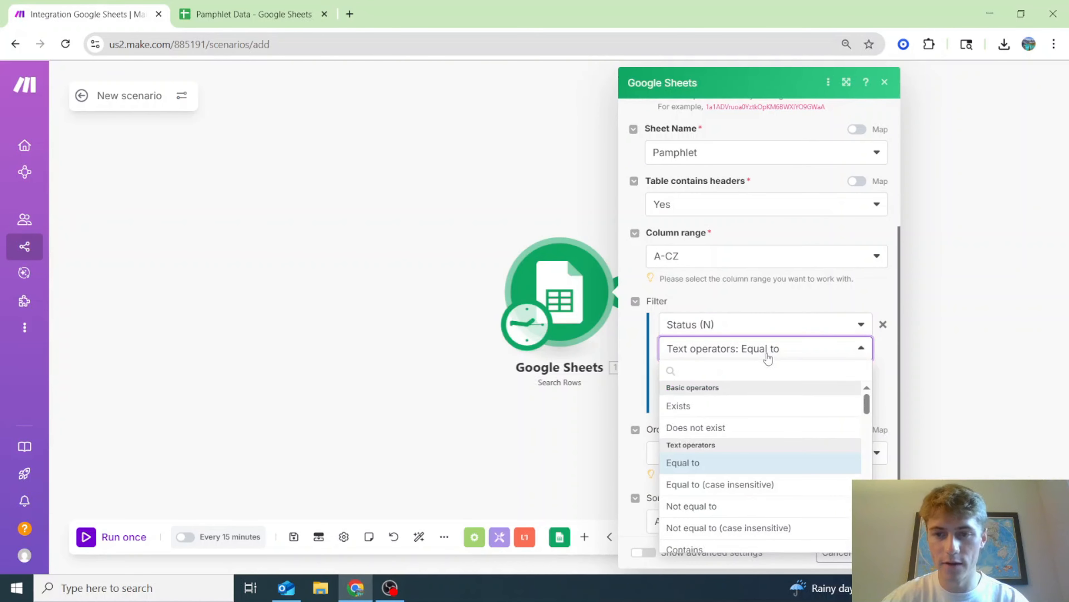
click(740, 428)
scroll(725, 472, down, 1)
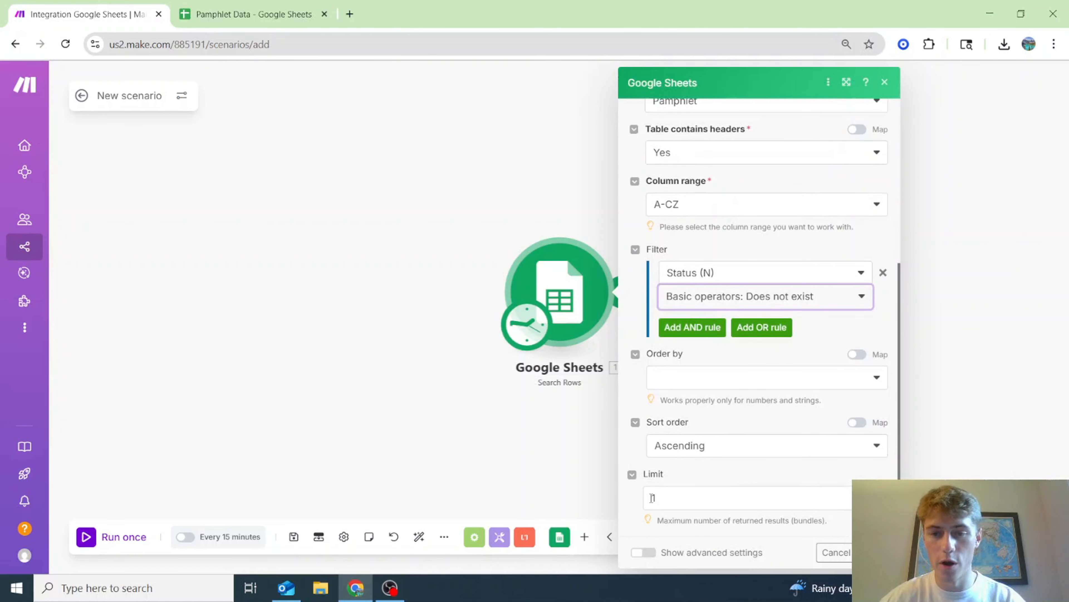
click(875, 552)
drag(788, 447, 731, 422)
click(294, 538)
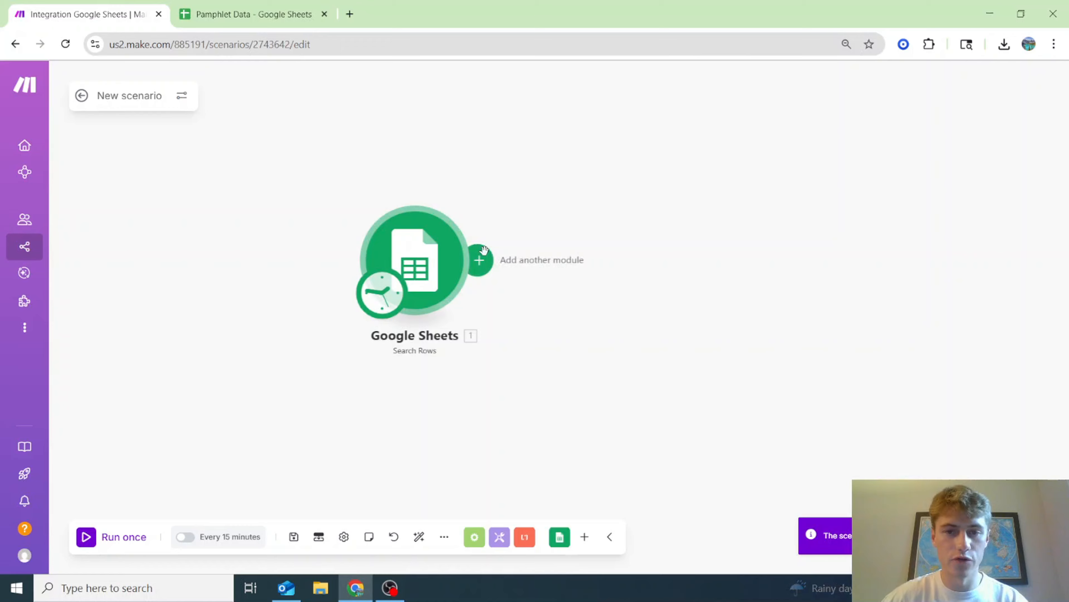
- Add a second Google Sheets Search Rows module after the first one
click(477, 260)
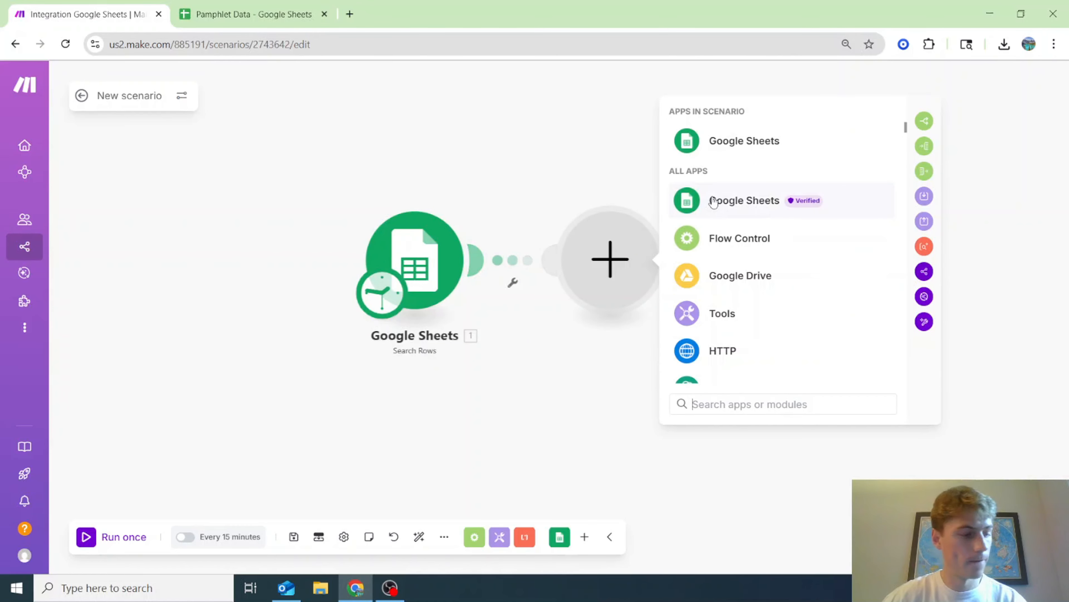
click(712, 202)
scroll(788, 258, down, 3)
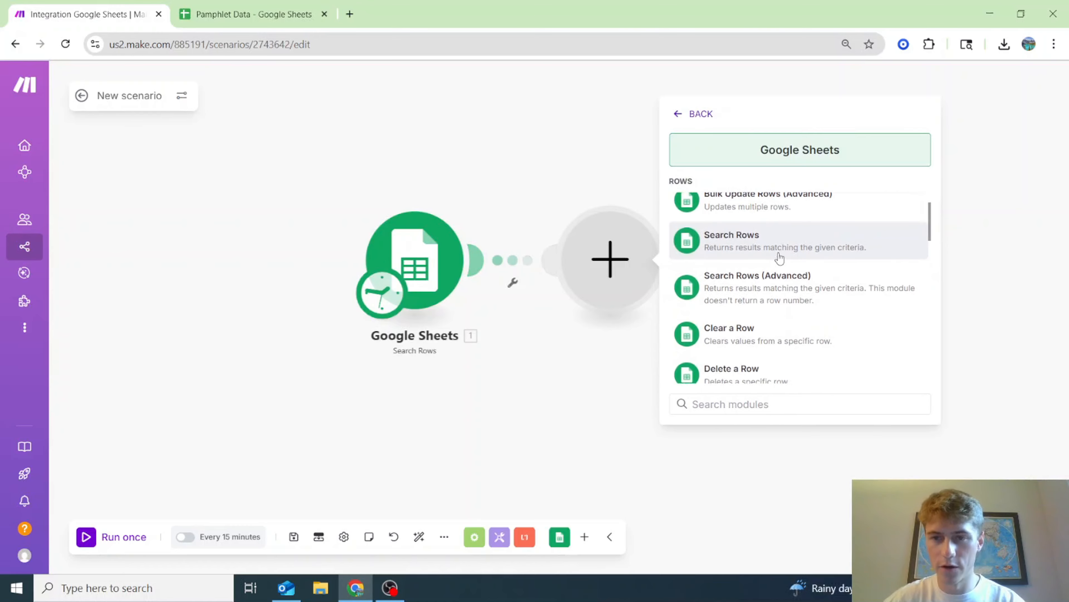
click(781, 238)
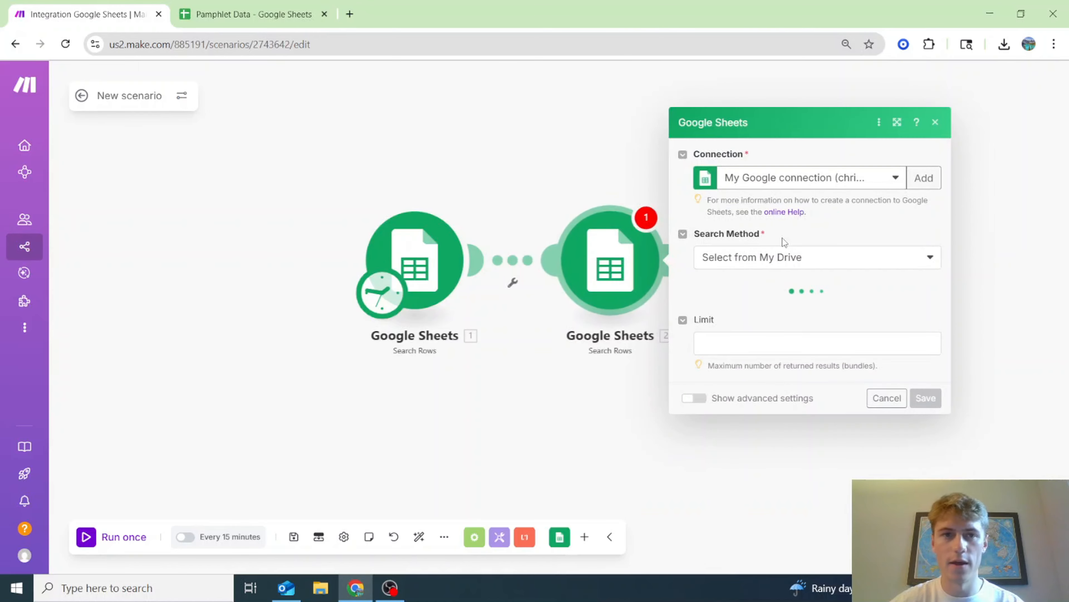
- Check the Zoom sheet's columns and copy the spreadsheet ID from the first module
click(246, 14)
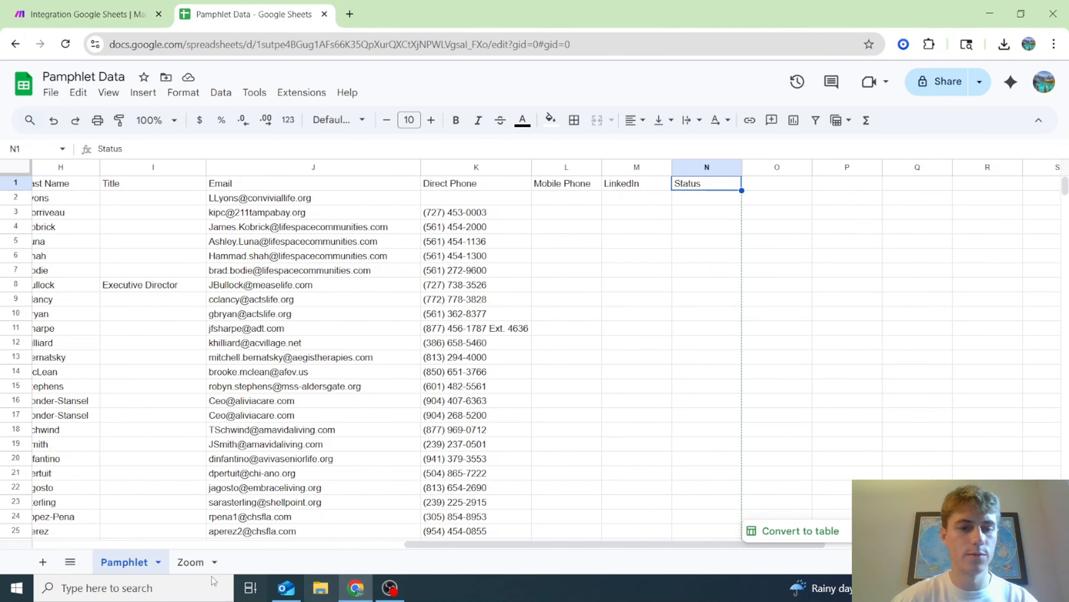
click(190, 562)
click(85, 14)
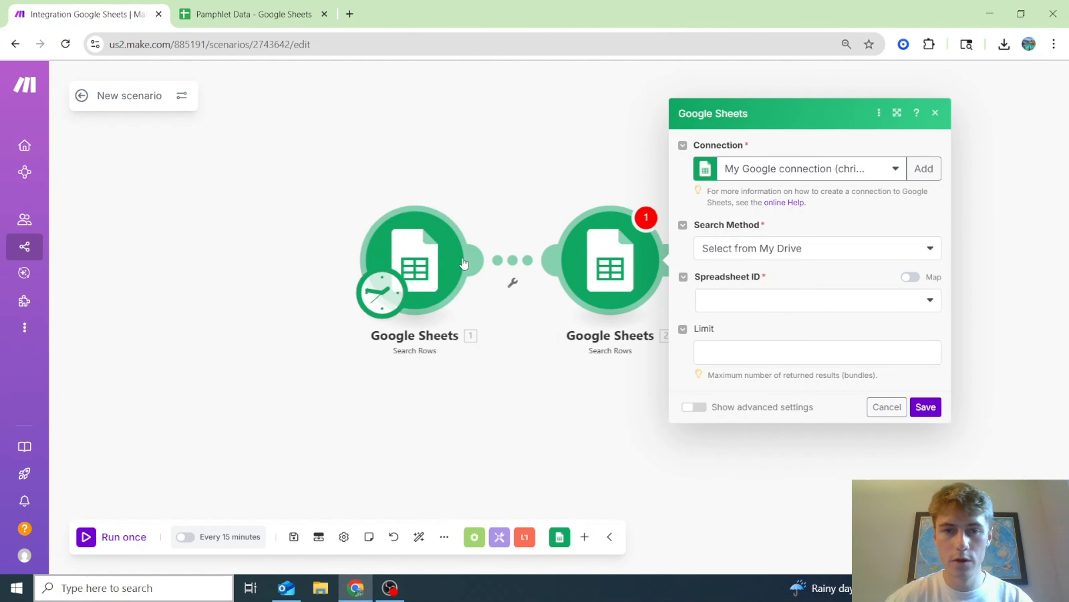
click(454, 262)
click(632, 289)
double_click(631, 288)
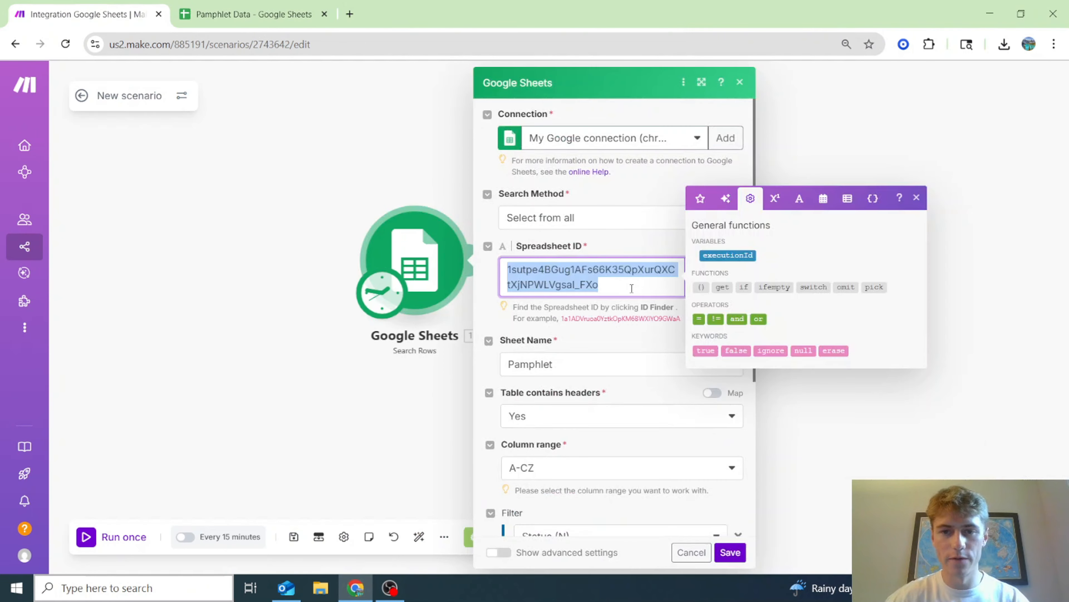
click(388, 383)
- Set the new module's Search Method to Select from all and paste the spreadsheet ID
click(611, 261)
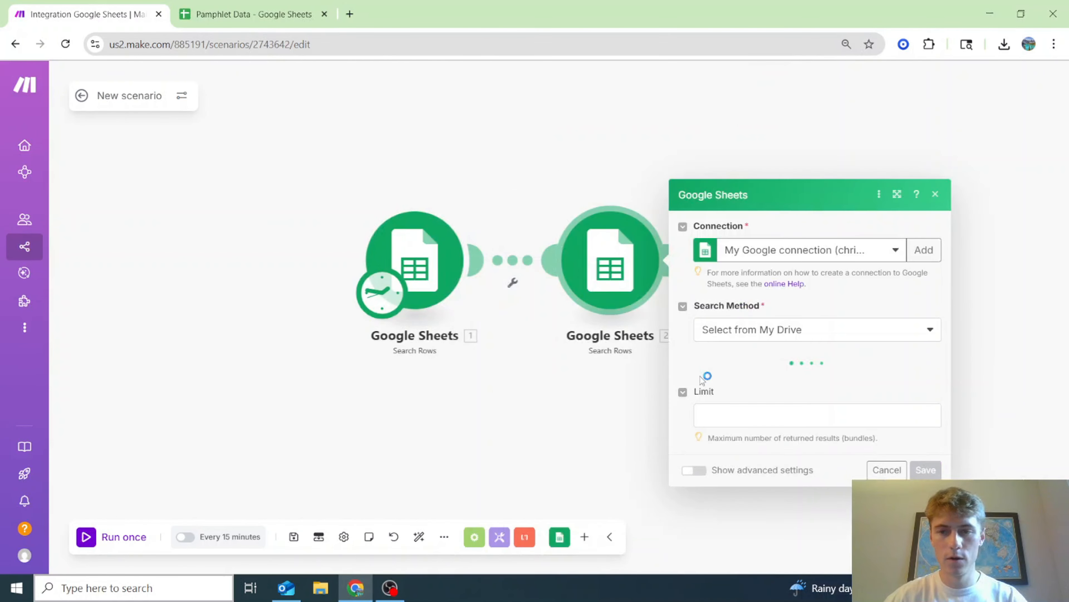
click(794, 259)
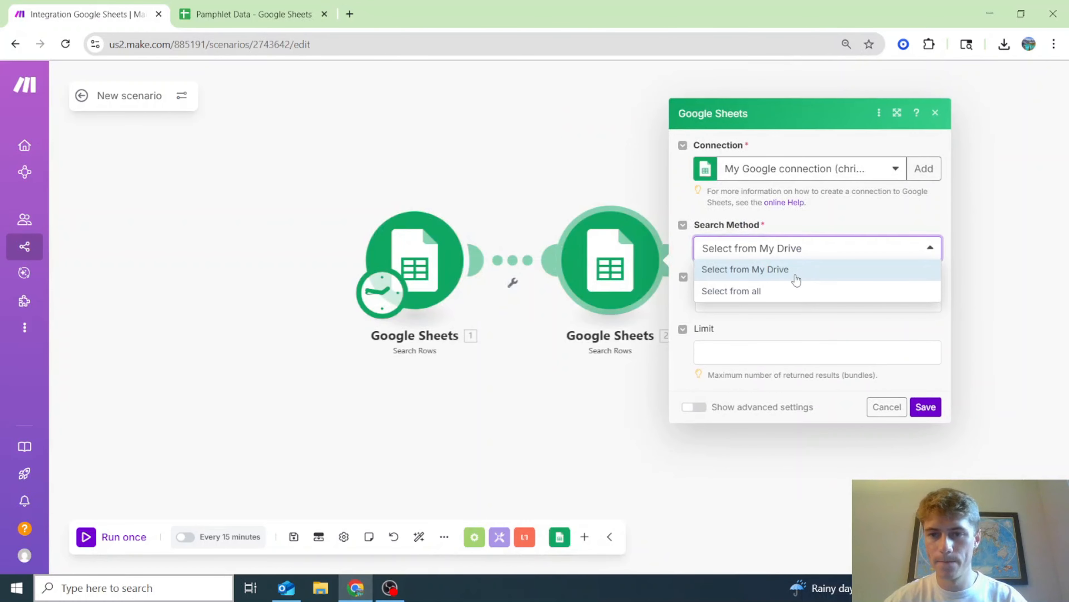
click(794, 286)
click(789, 287)
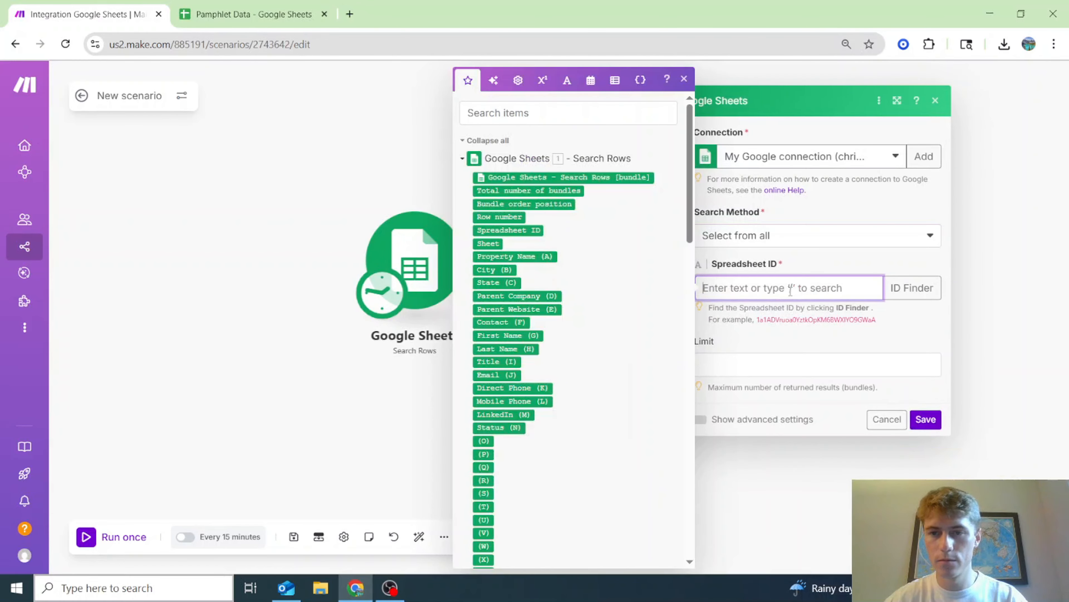
click(792, 354)
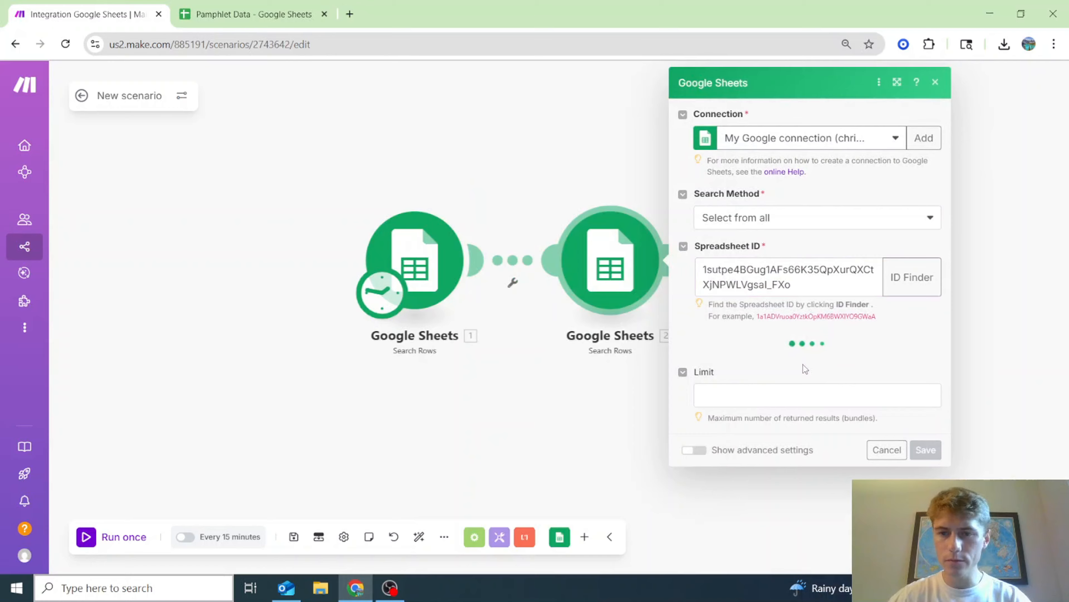
click(846, 370)
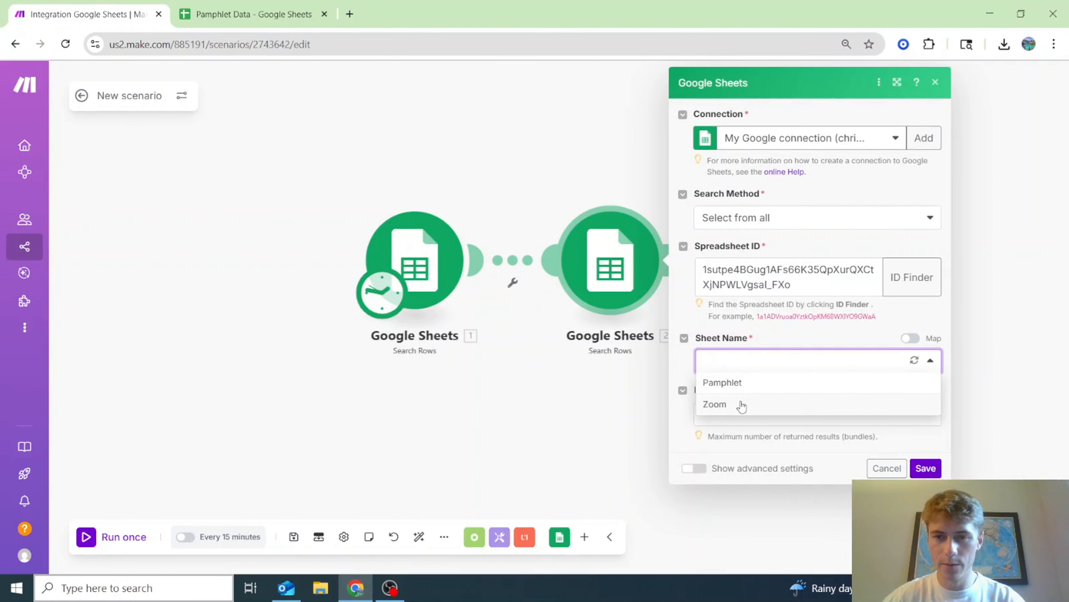
- Select the Zoom sheet for the second Search Rows module, leaving the filter column unset
click(742, 405)
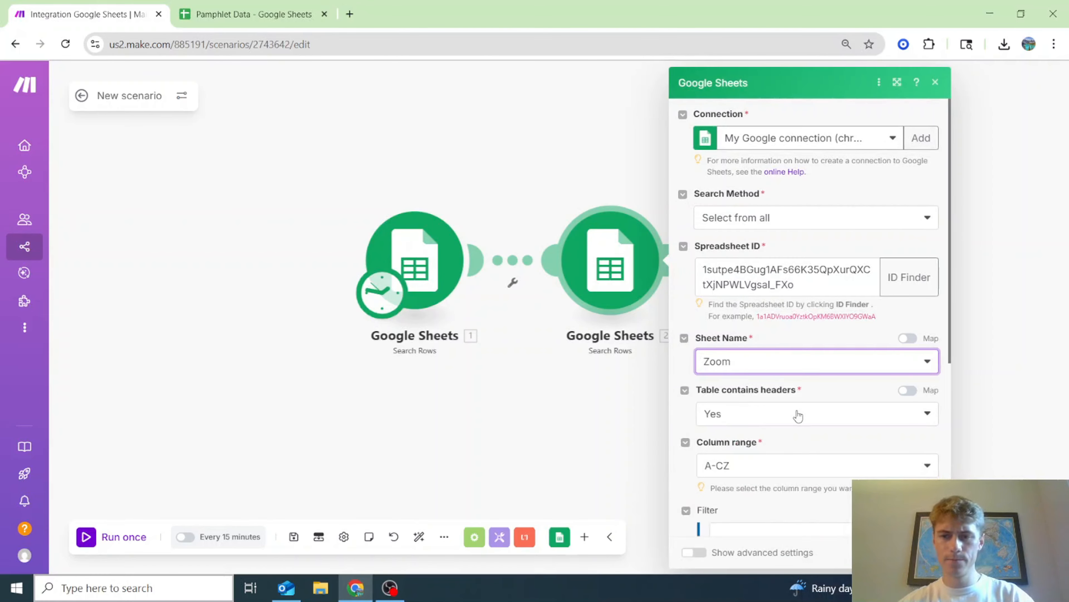
scroll(768, 415, down, 3)
scroll(765, 418, down, 2)
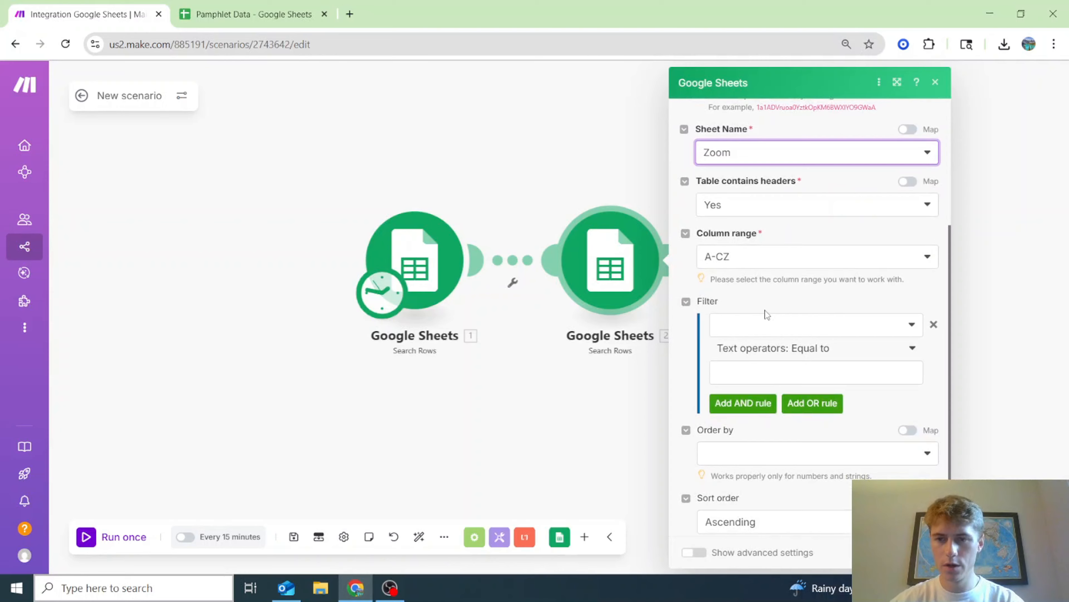
click(765, 332)
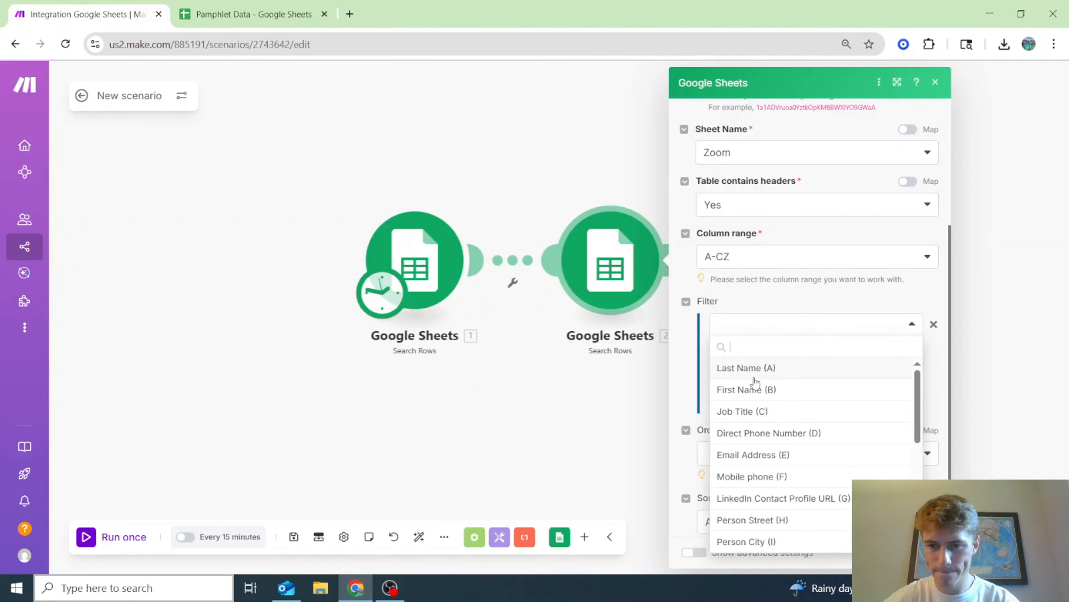
scroll(755, 382, down, 1)
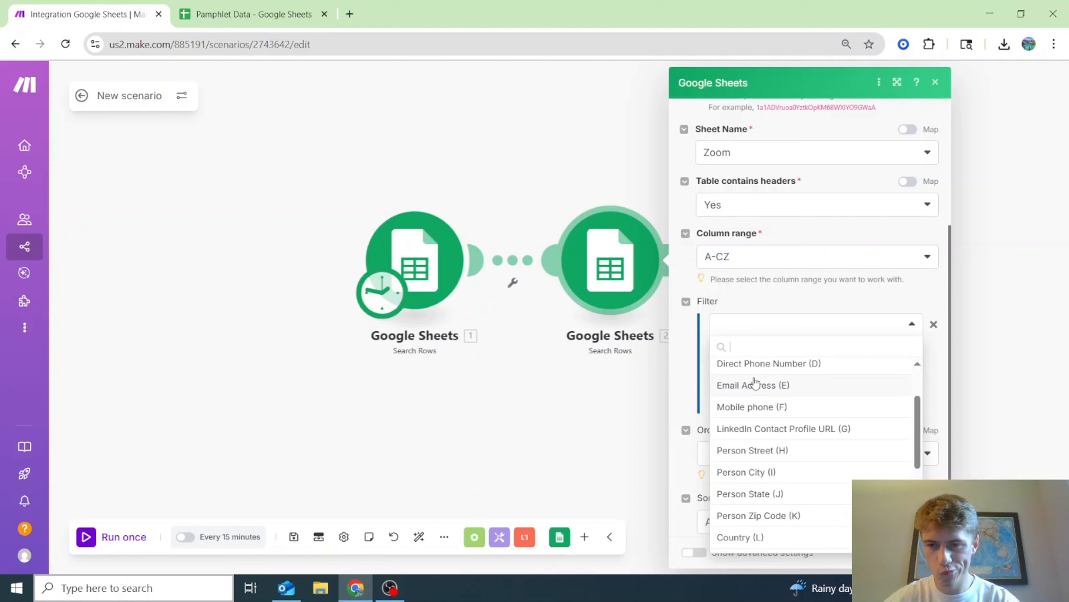
scroll(753, 382, down, 3)
click(751, 307)
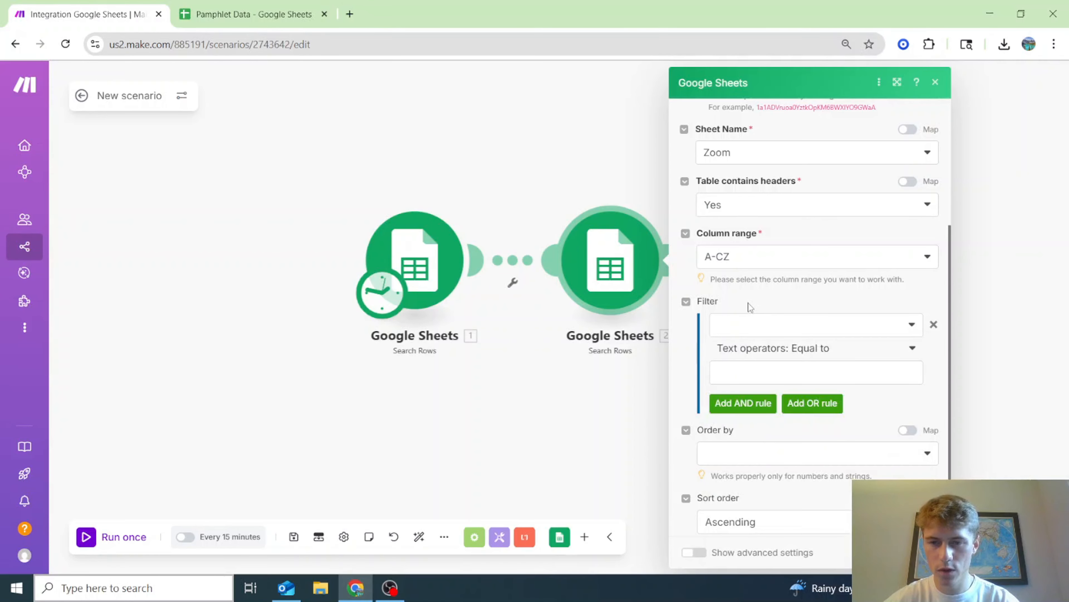
- Set the second module's Limit to 1 returned row
scroll(744, 312, down, 2)
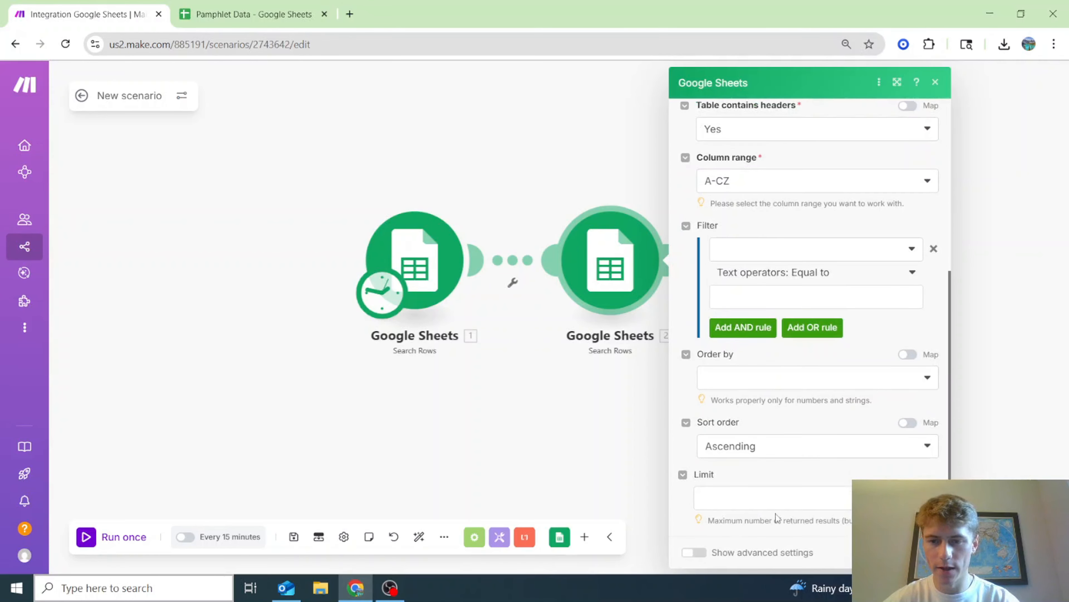
click(776, 498)
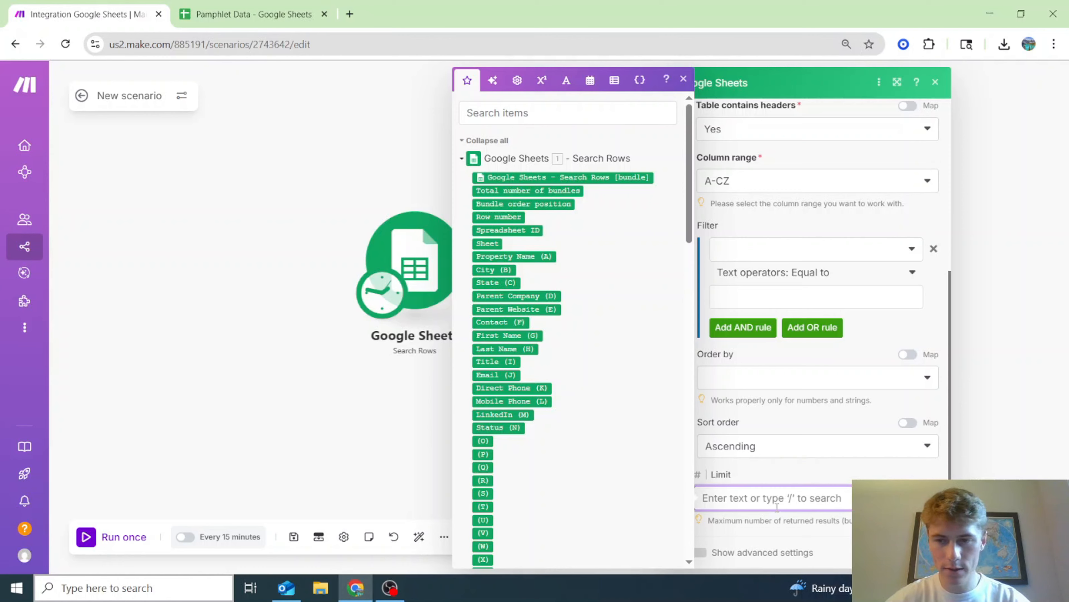
text(1)
key(Escape)
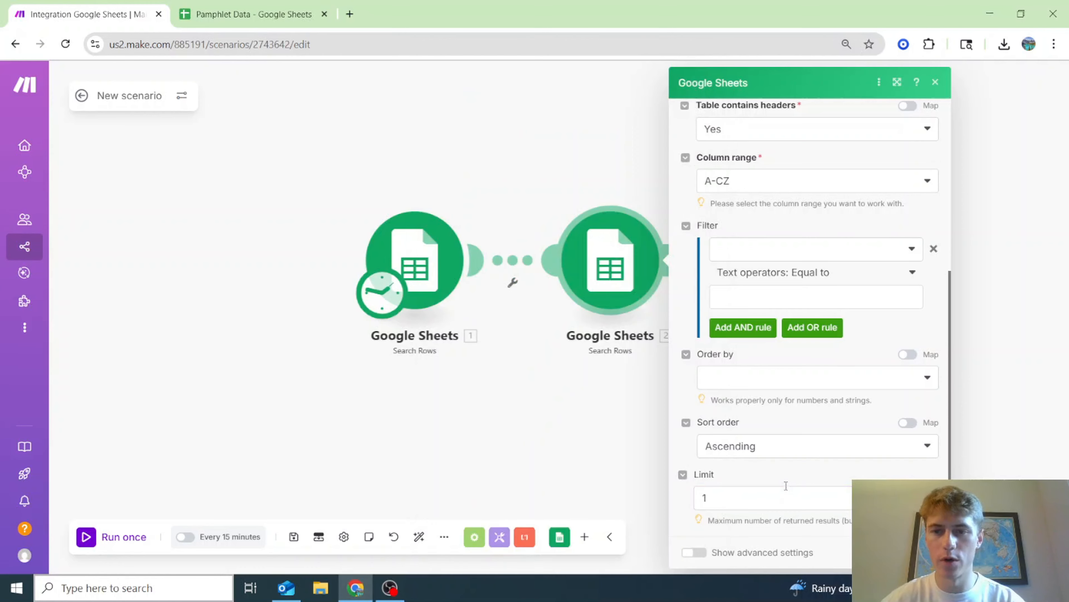
click(769, 255)
scroll(817, 401, up, 5)
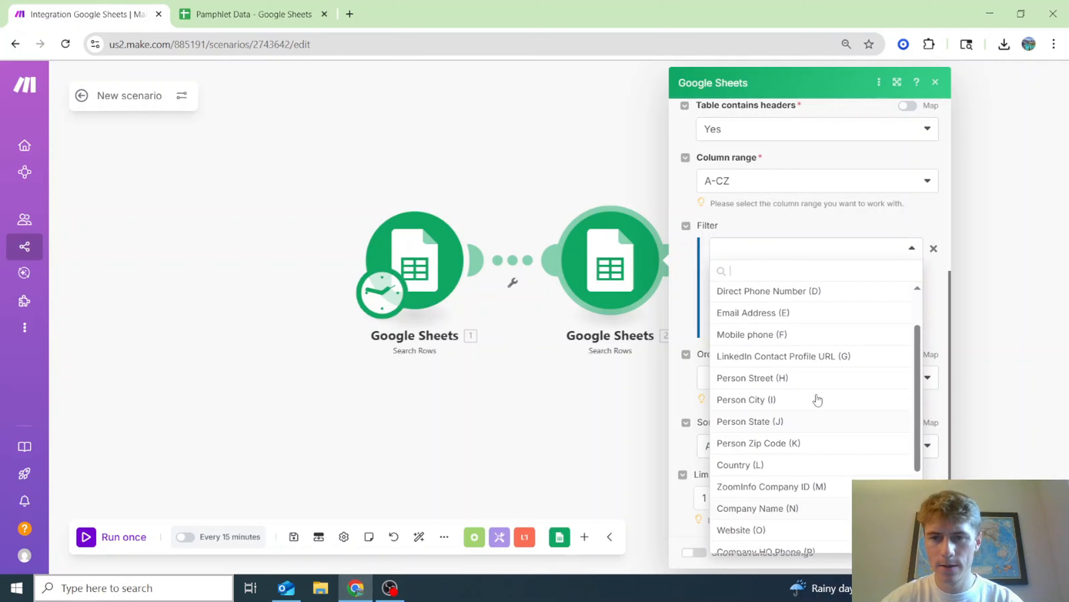
click(276, 5)
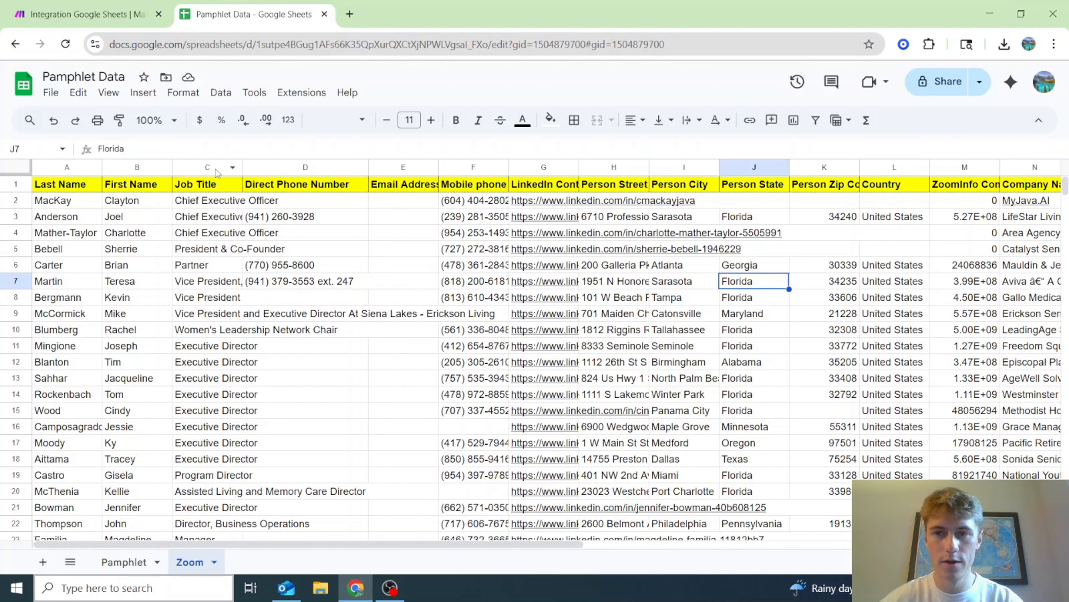
- Insert a blank column C before Job Title in the Zoom sheet
right_click(197, 169)
click(212, 184)
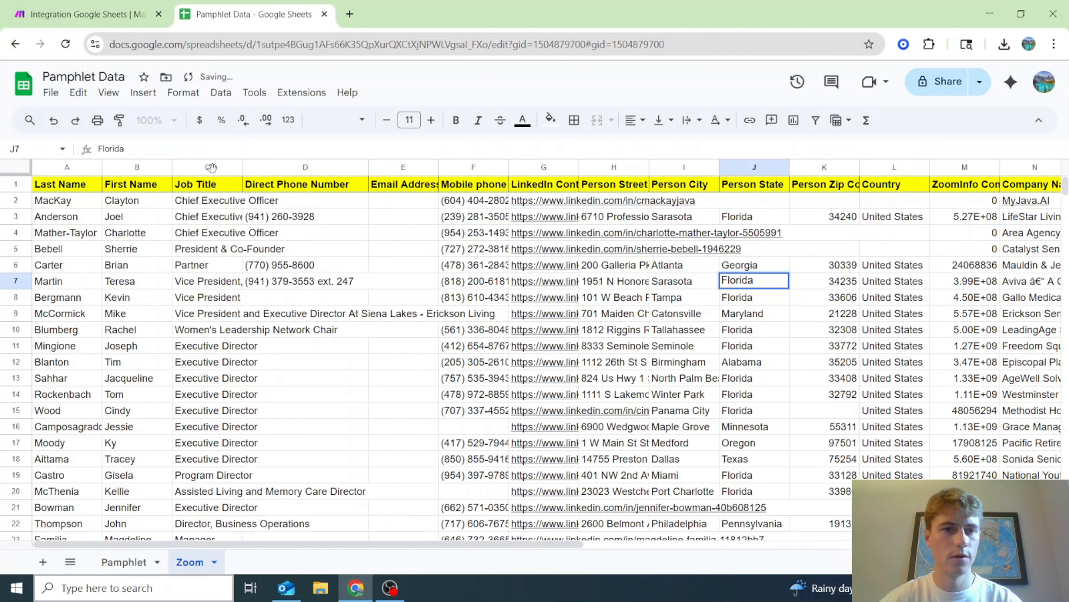
right_click(213, 167)
click(358, 230)
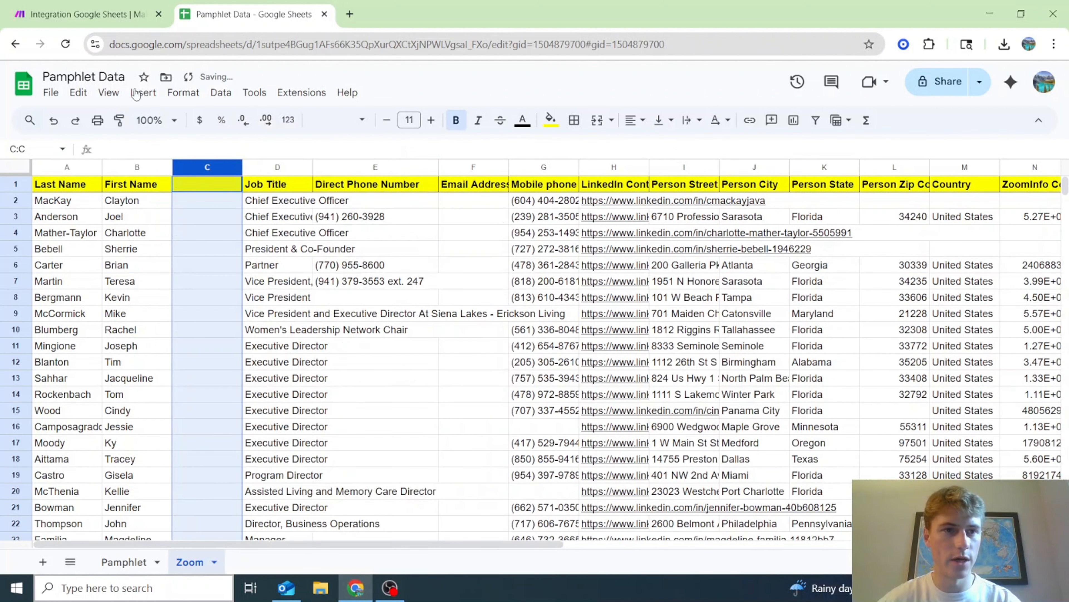
click(126, 562)
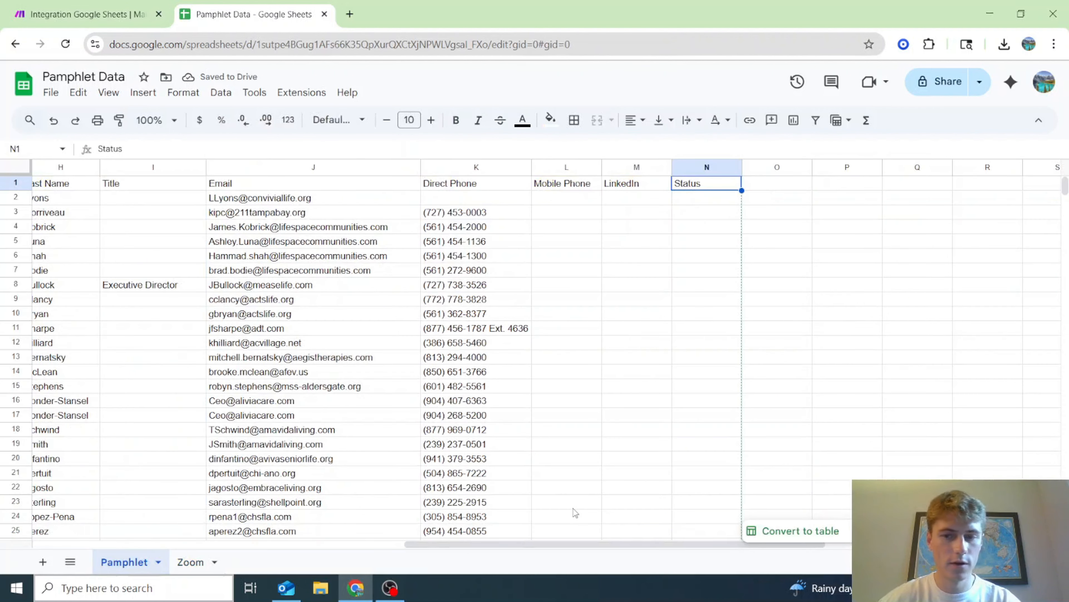
drag(606, 543, 228, 544)
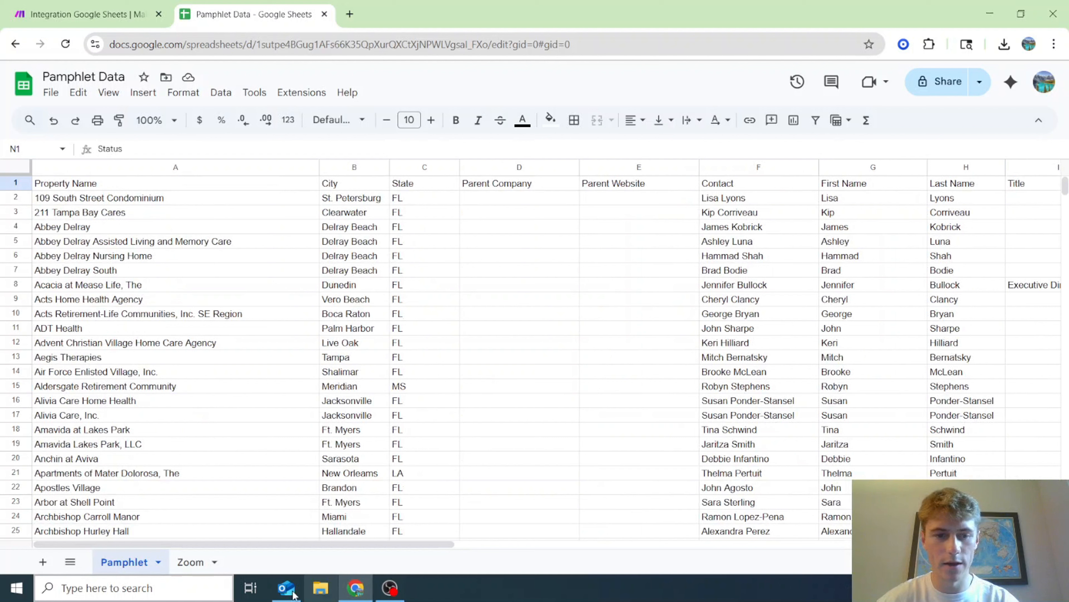
click(204, 562)
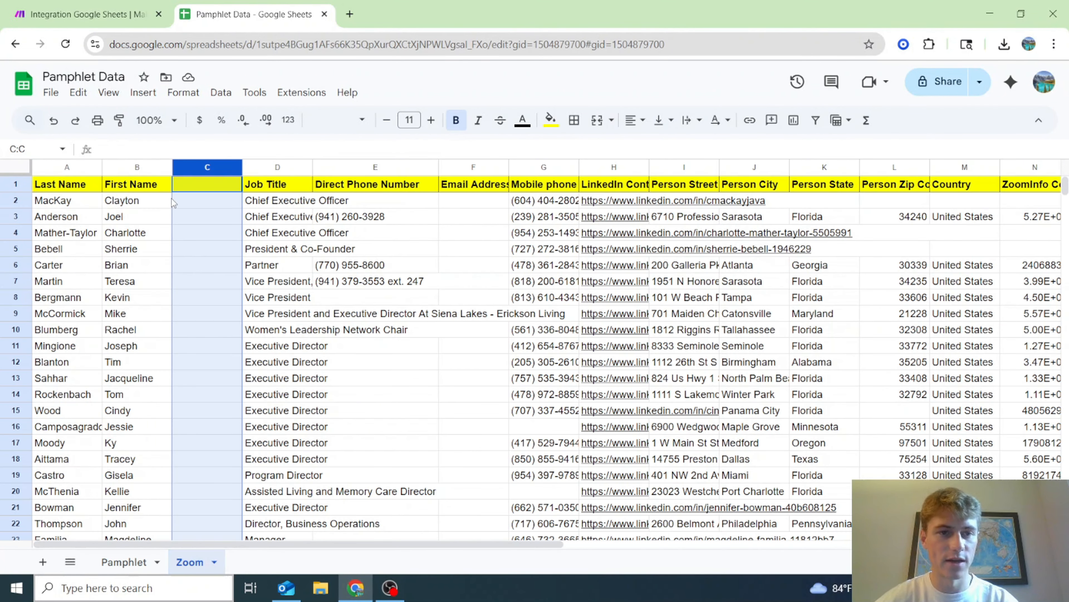
- Enter the header 'Full Name' in cell C1 and open ChatGPT in a new tab
click(213, 186)
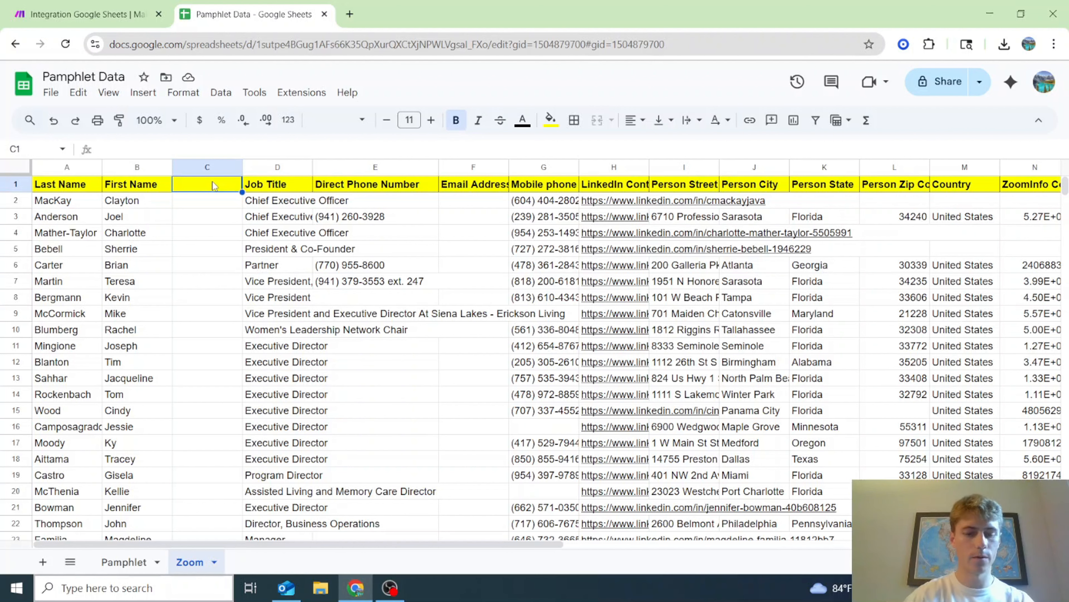
text(Full Name)
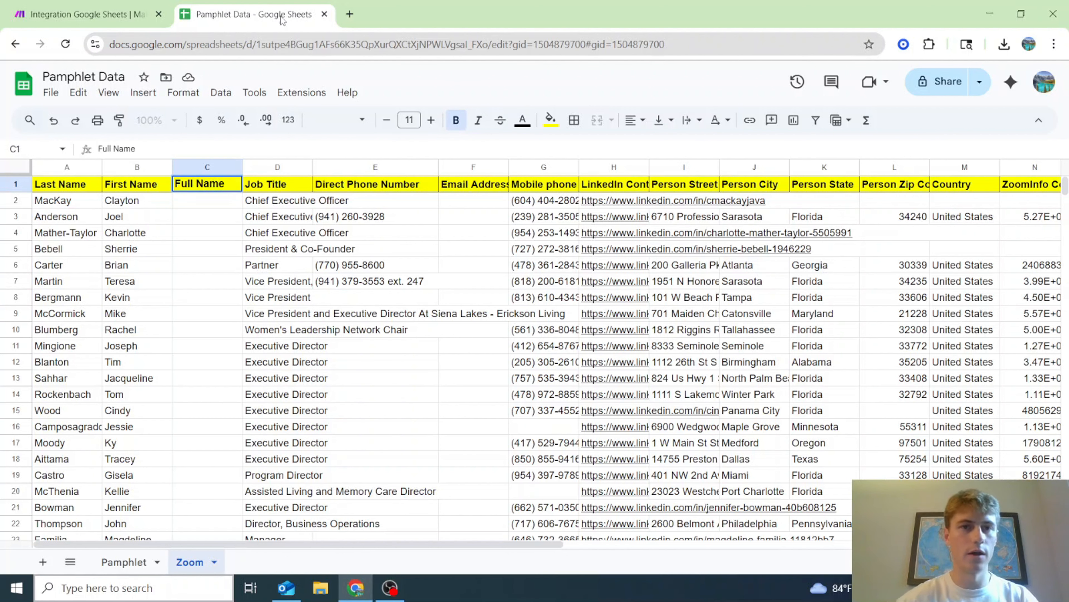
click(352, 15)
click(230, 70)
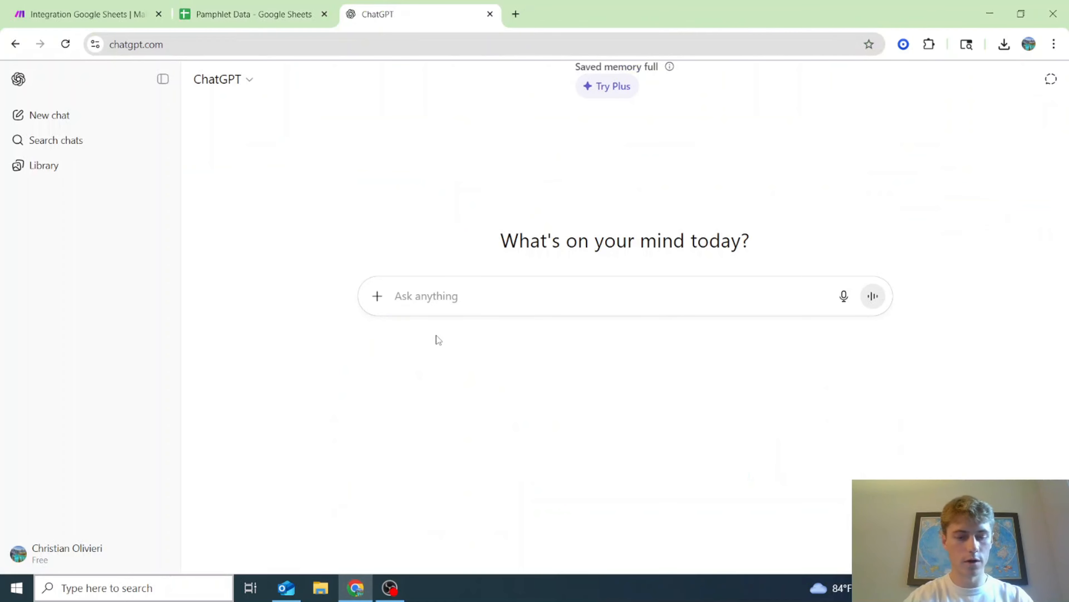
- Start a ChatGPT prompt: 'Give me a formula for google sheets to combine the collumns'
text(S)
key(BackSpace)
text(Give me a)
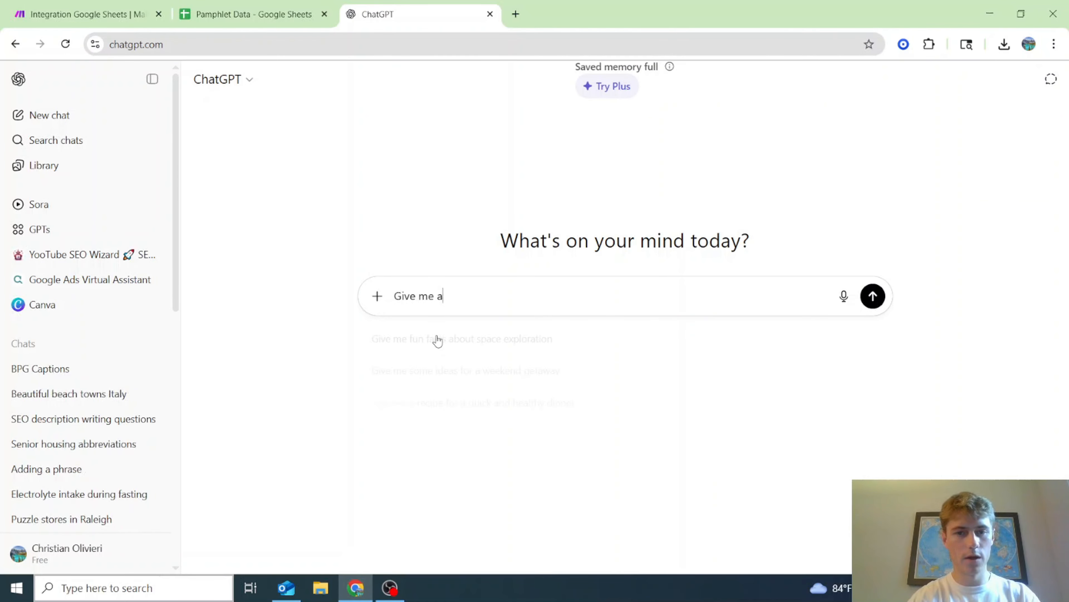
text( for)
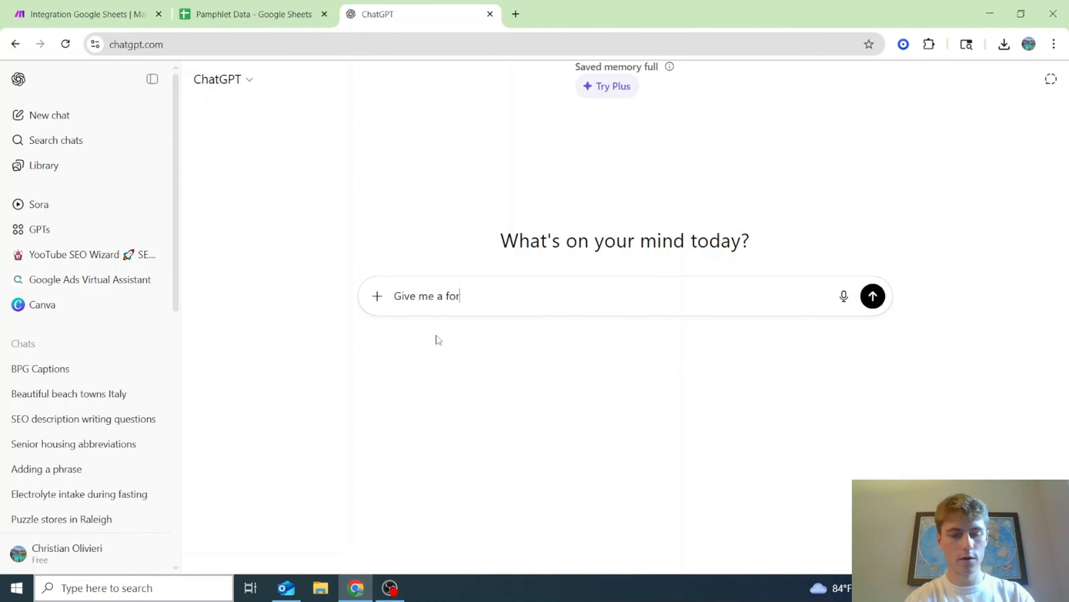
text(mula for goog)
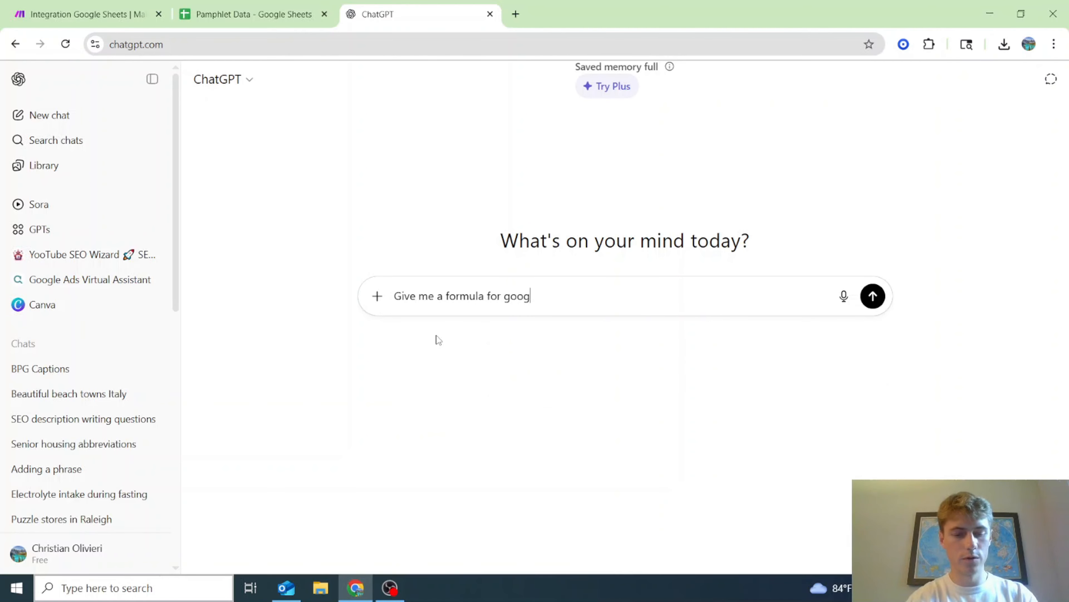
text(le sheets to combi)
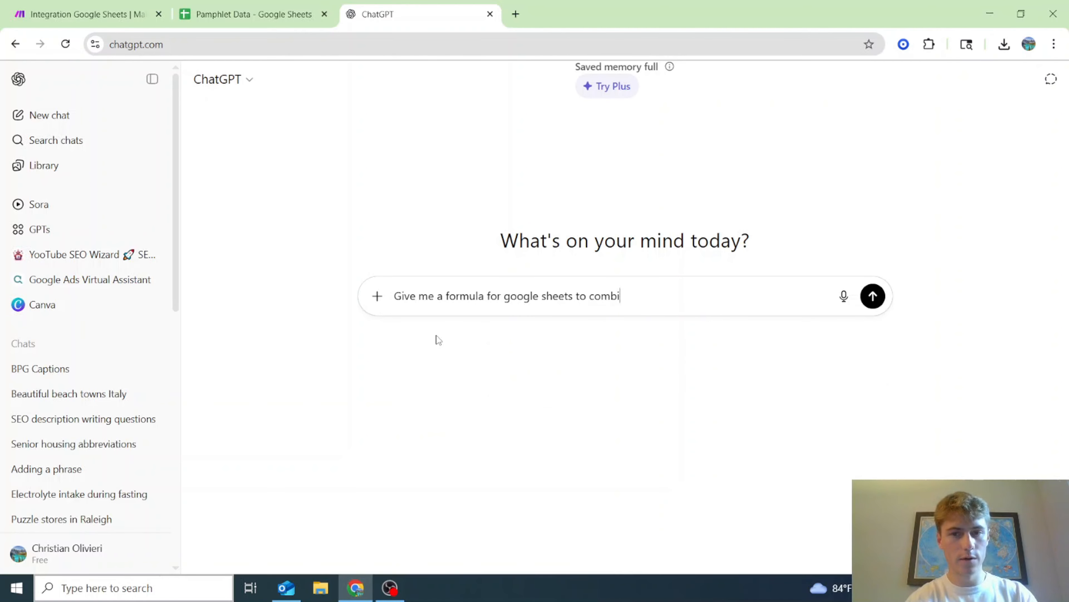
text(ne the collu)
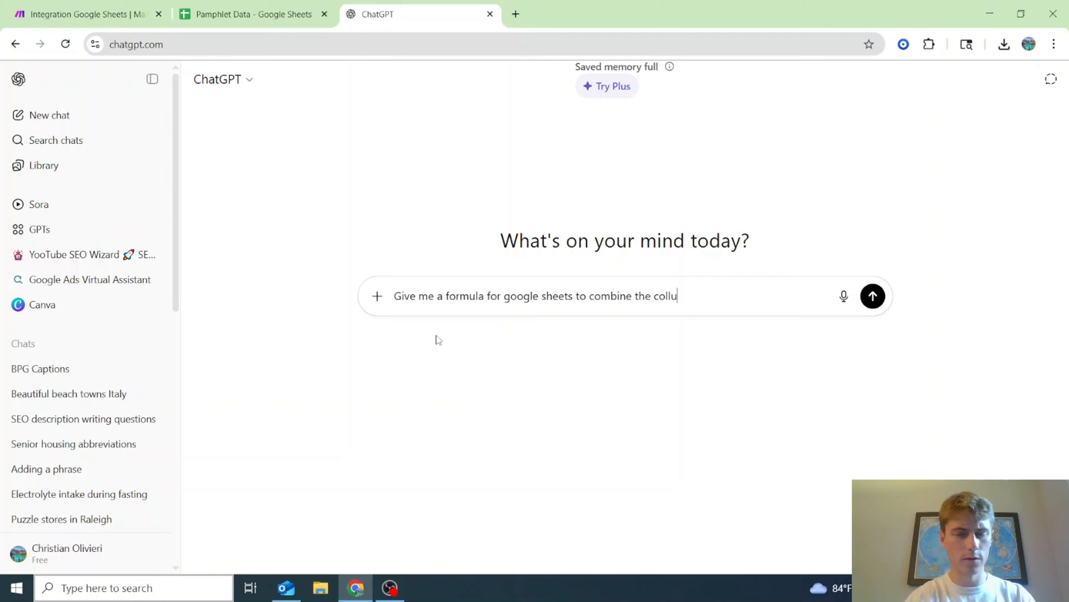
text(mns of)
click(253, 14)
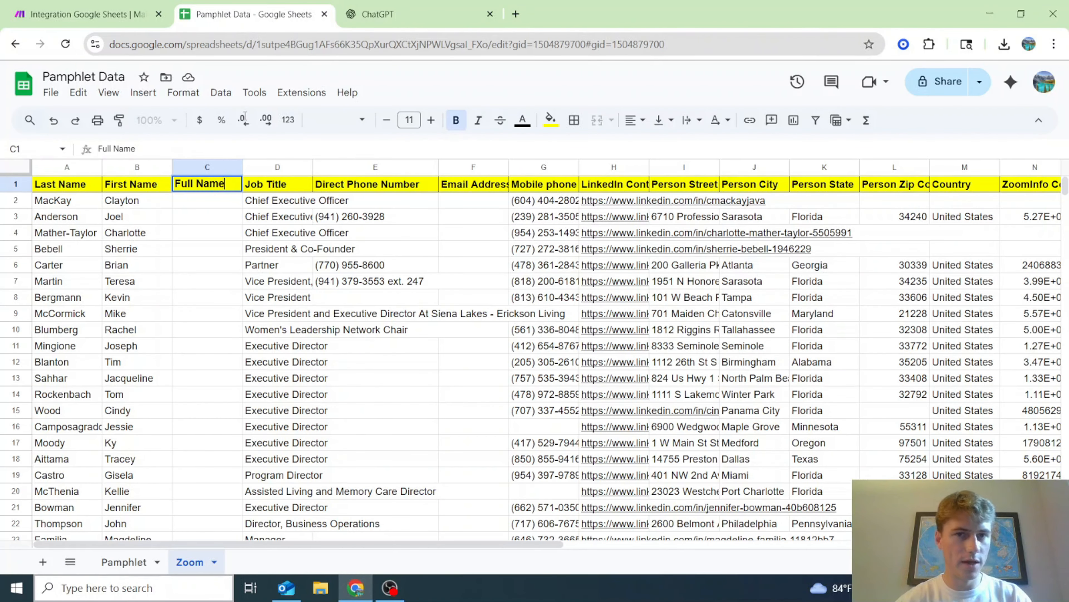
- Ask ChatGPT to join first name (A) and last name (B) into C, copying the TRIM formula
click(80, 13)
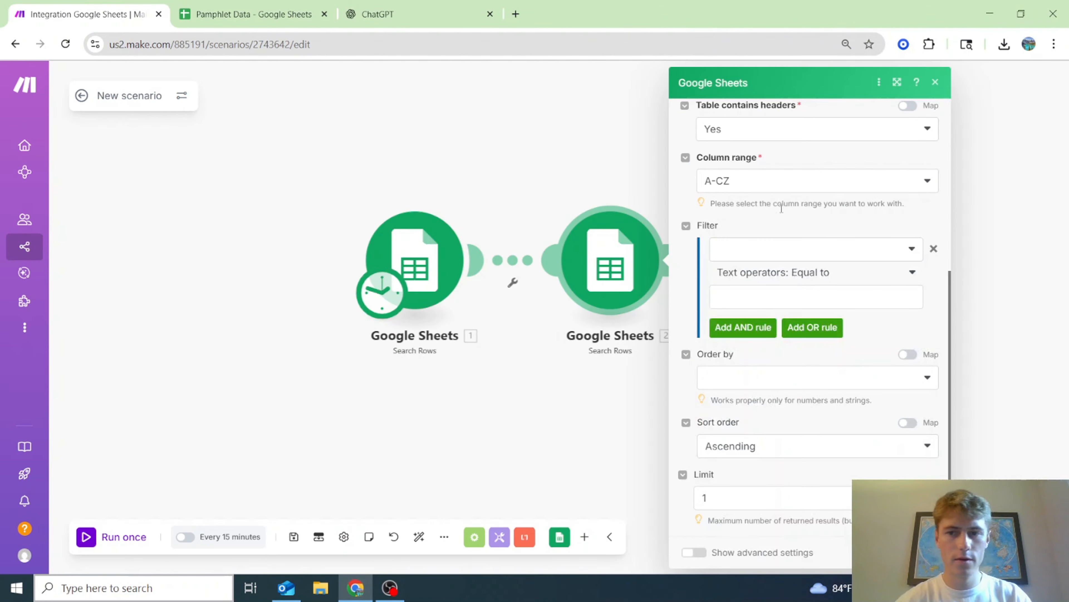
click(417, 14)
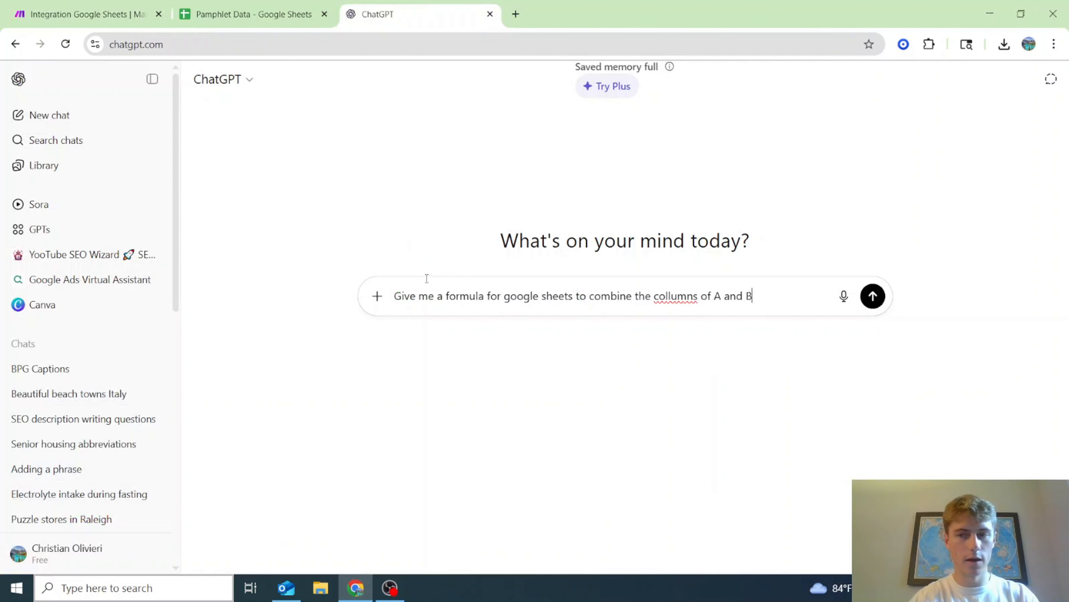
text(a sin)
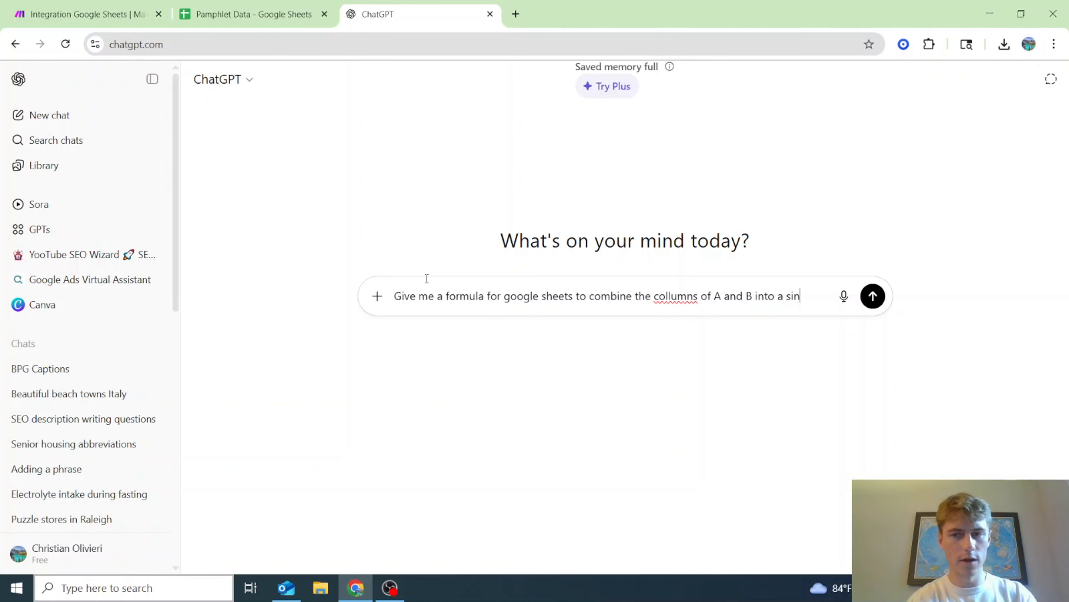
text(gle ful)
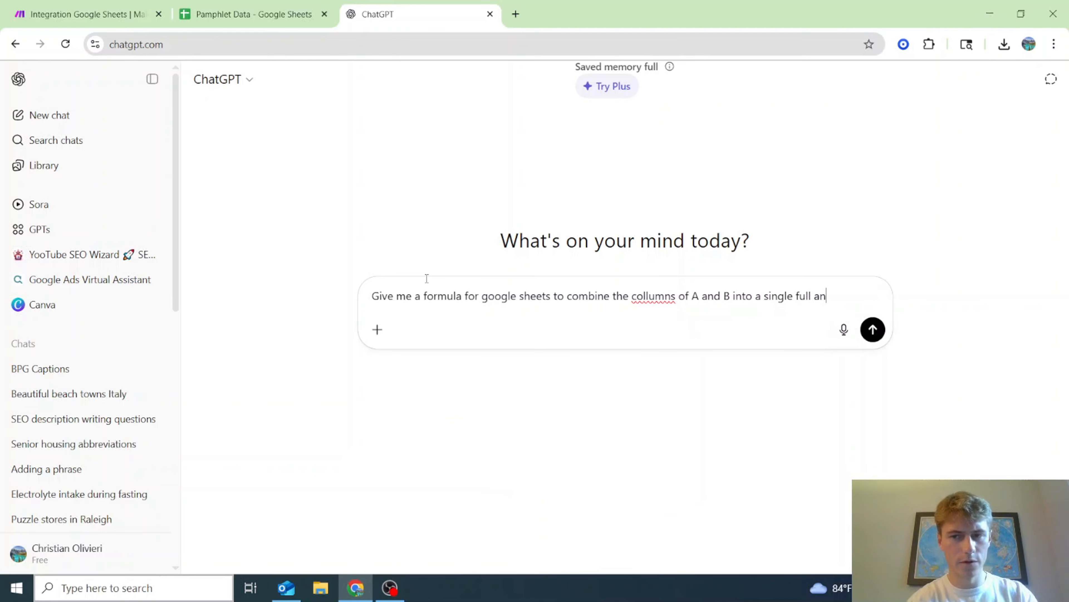
text(l name)
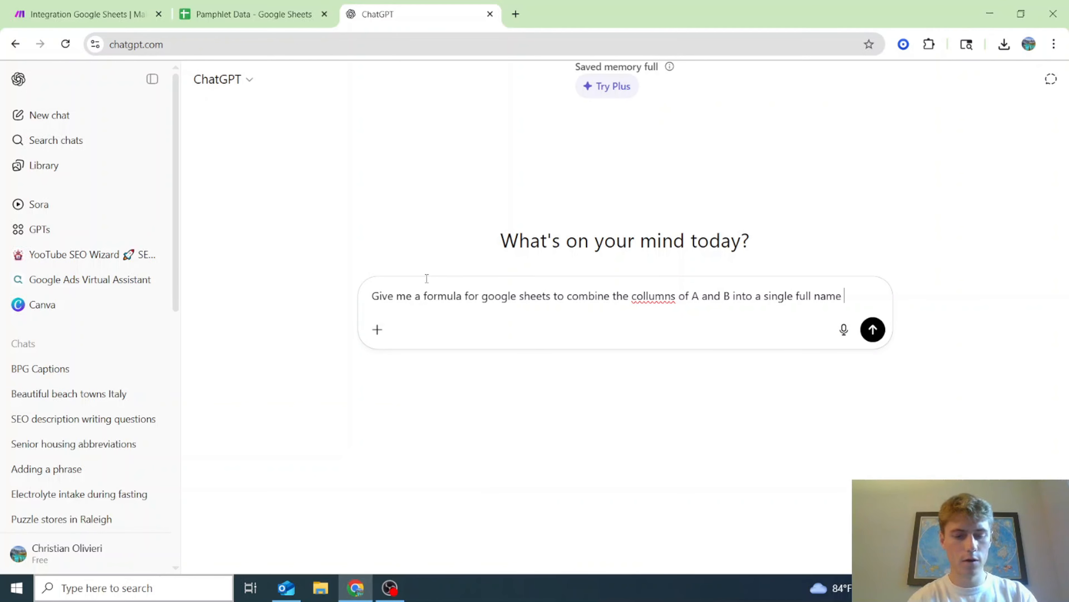
text( column in C )
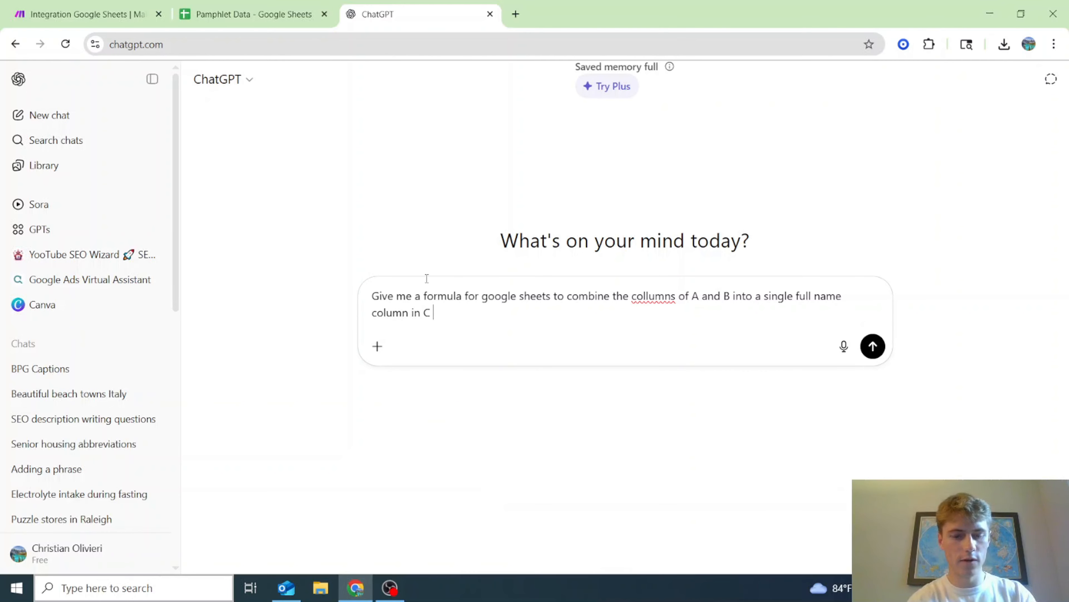
text(where A i)
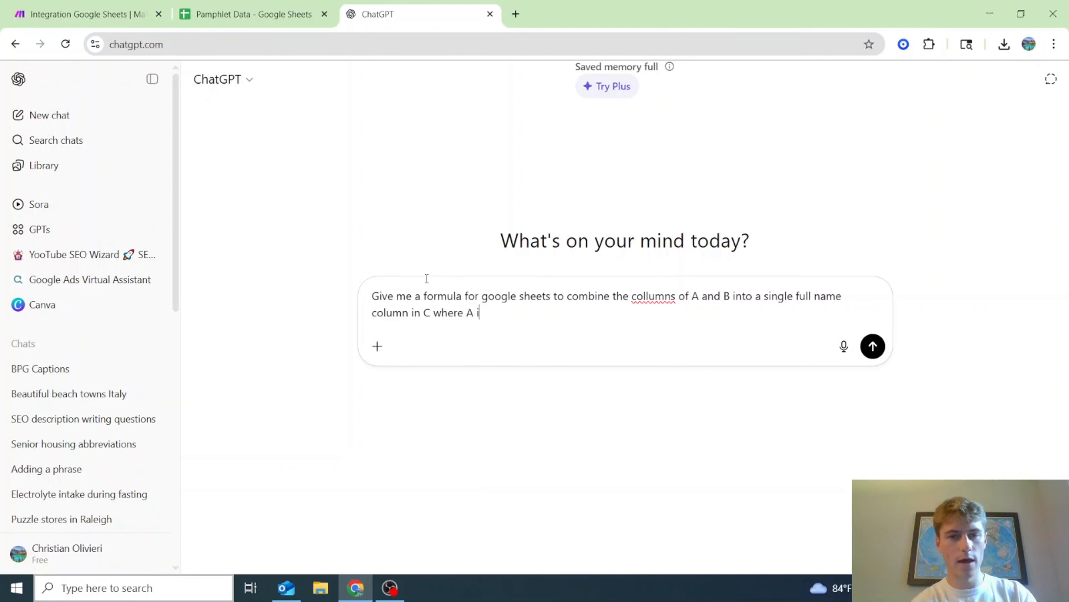
text(s first nam)
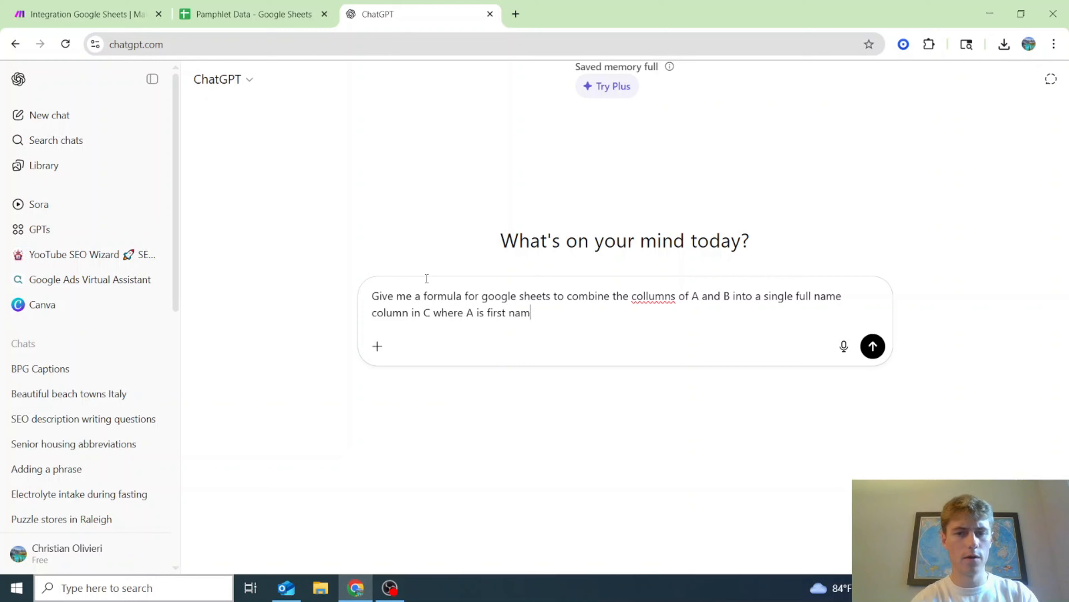
text(e and B is last n)
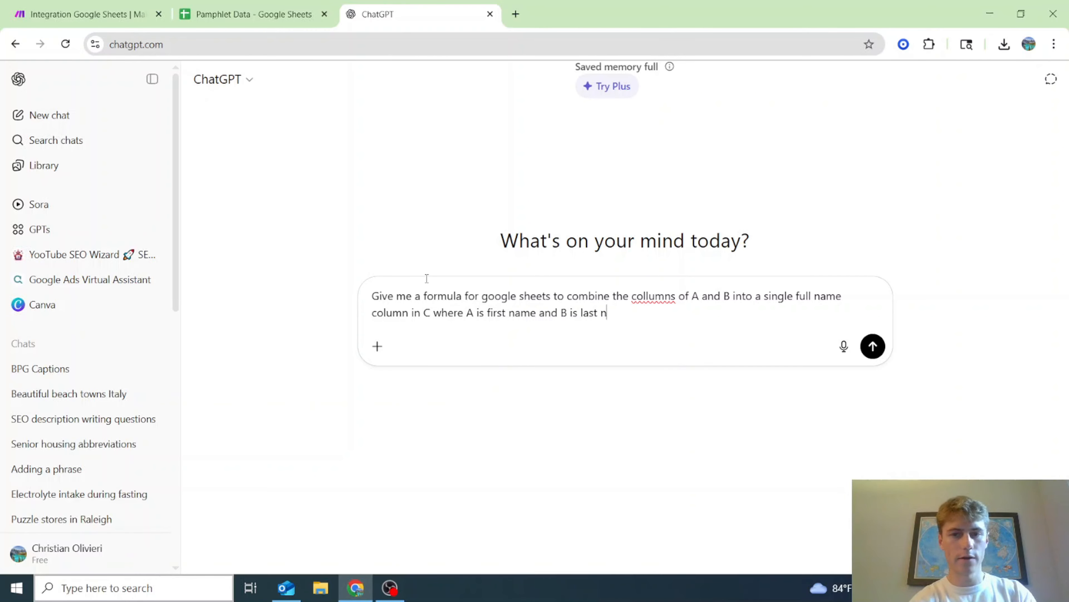
text(ame)
key(Return)
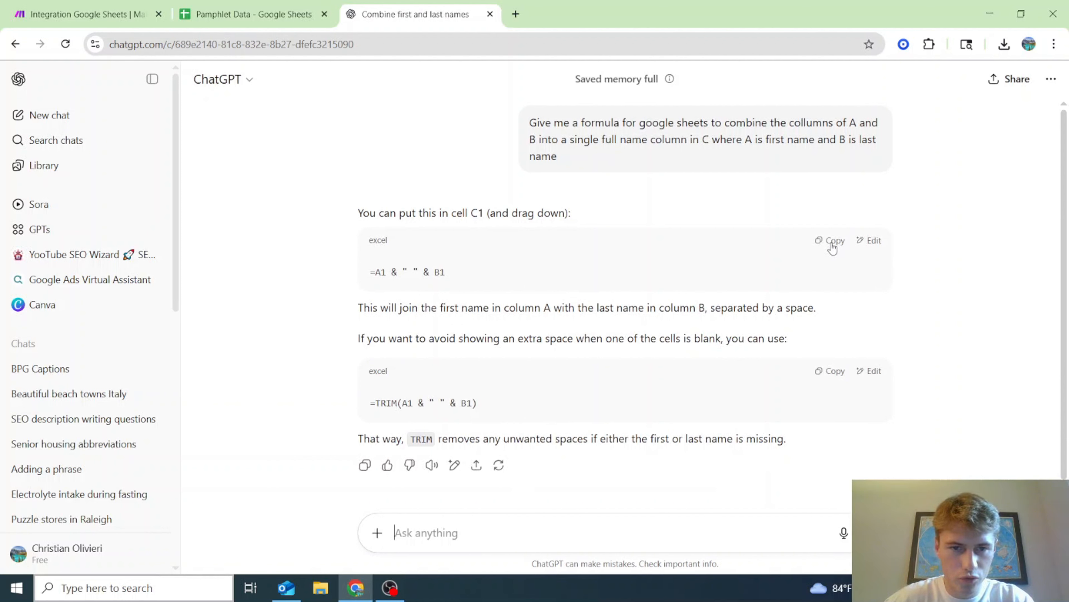
click(833, 249)
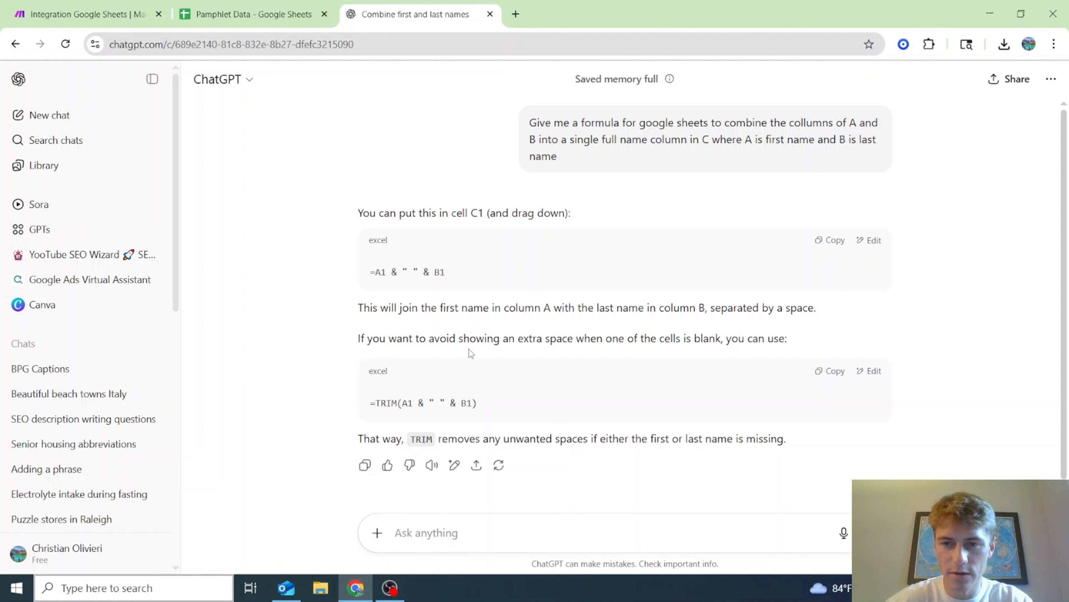
click(838, 373)
- Enter =TRIM(A2 & " " & B2) in the first Full Name cell of the Zoom sheet
click(251, 6)
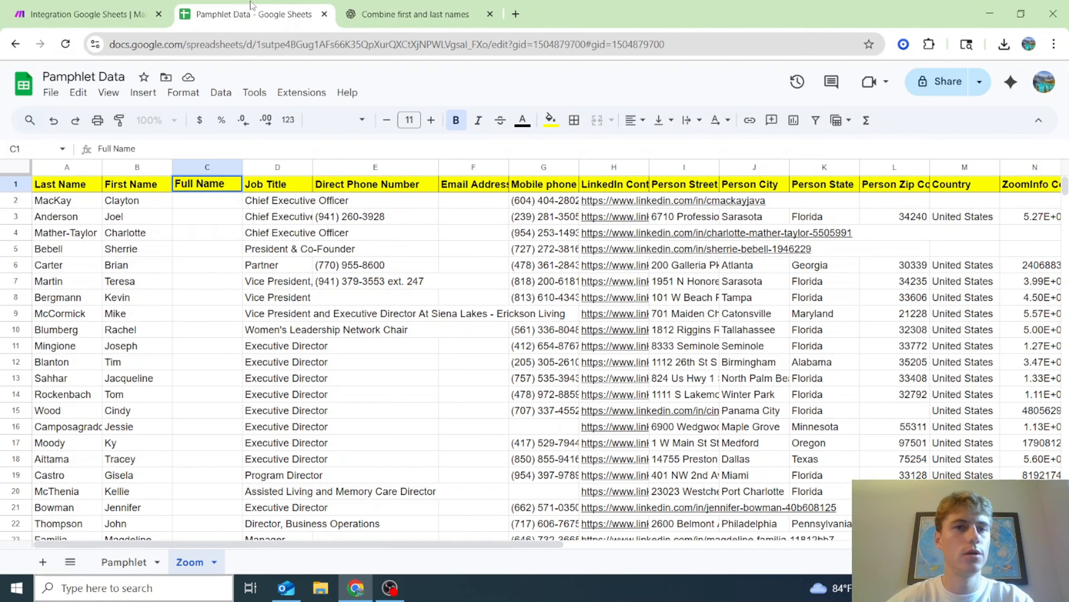
click(224, 203)
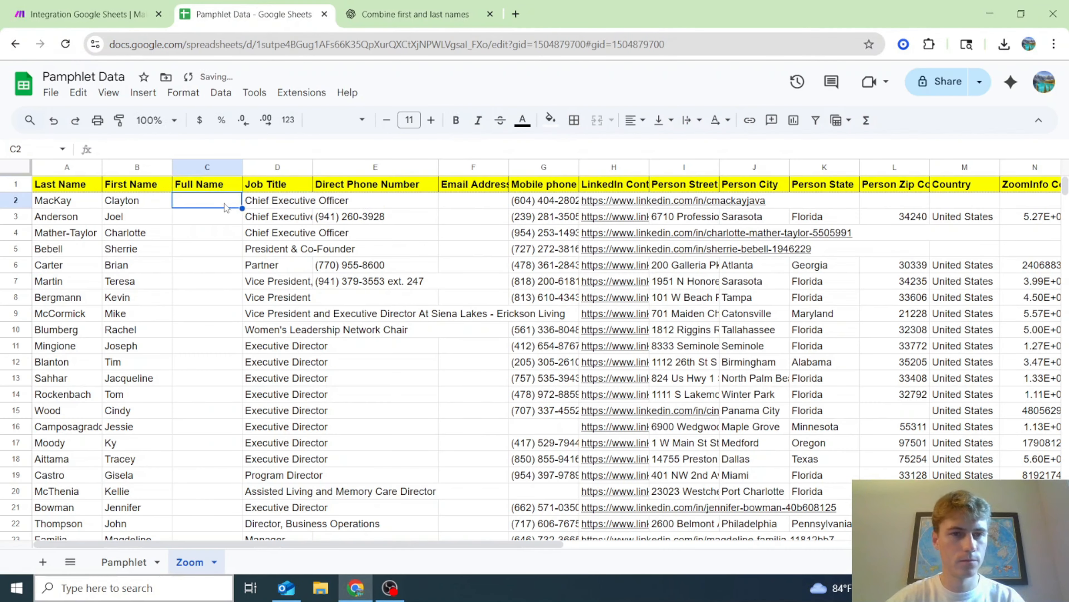
key(ctrl+v)
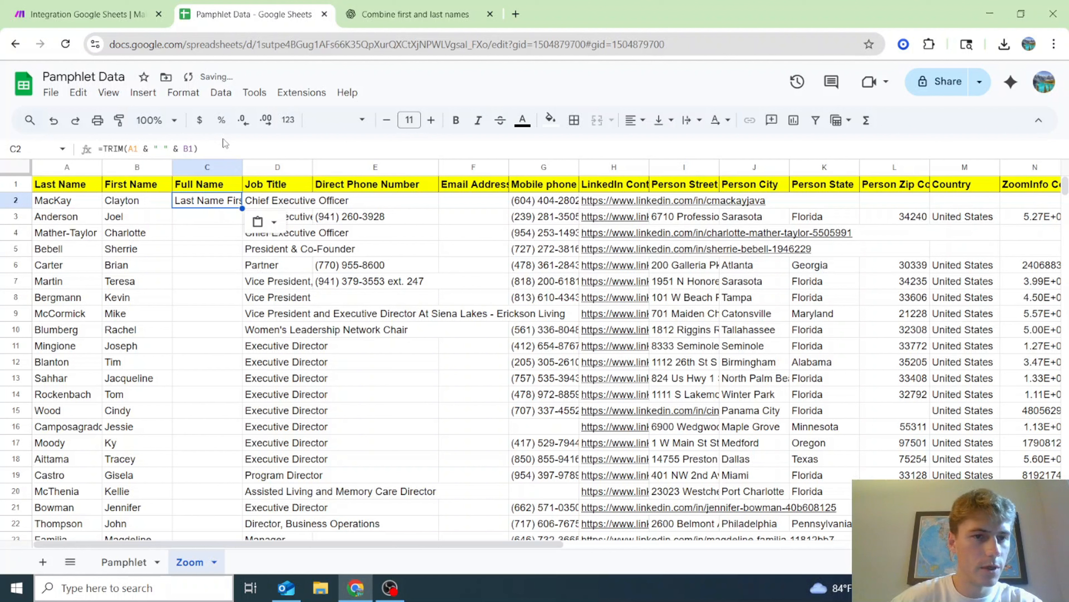
key(BackSpace)
text(2)
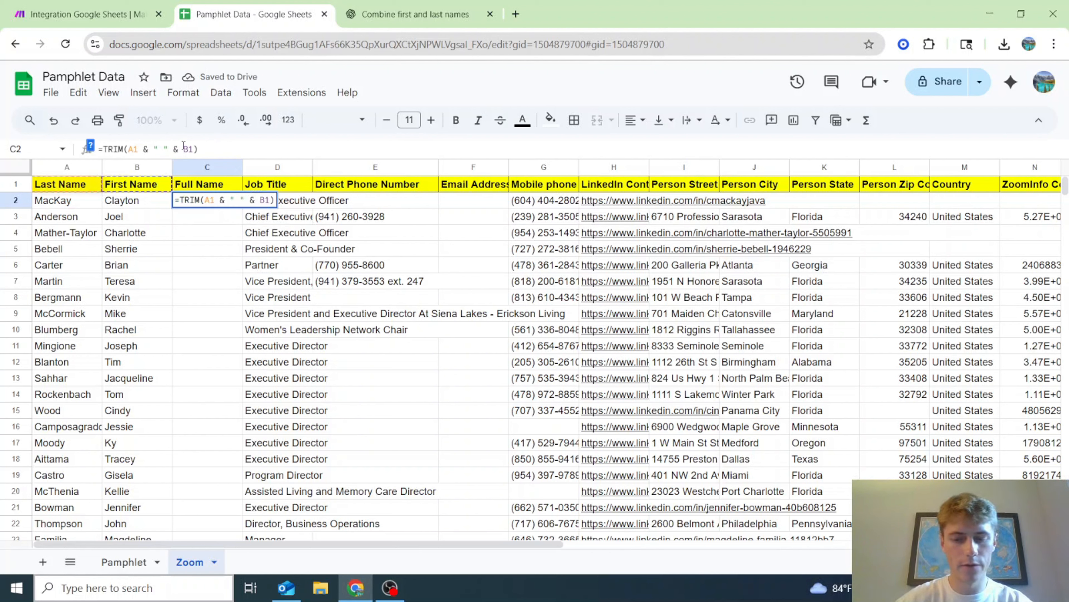
click(195, 149)
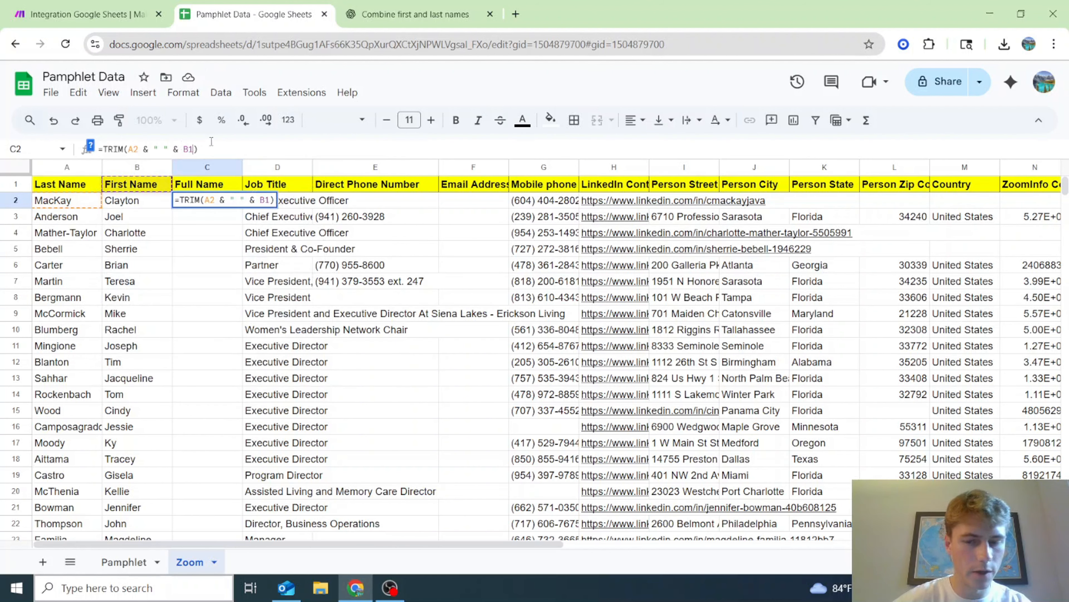
key(BackSpace)
text(2)
key(Return)
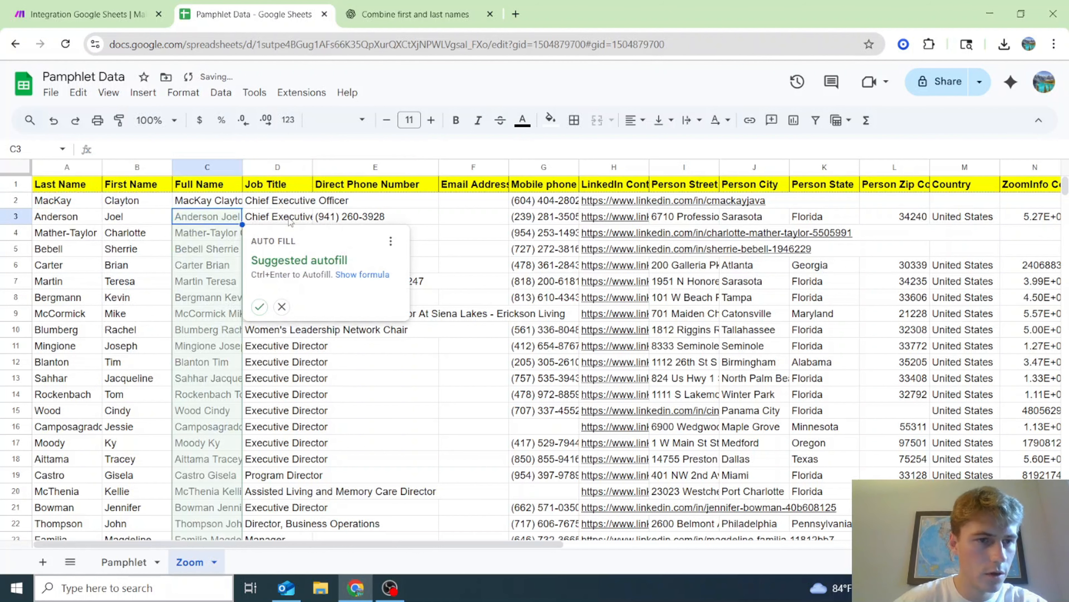
- Accept the Full Name autofill for all rows and widen column C to fit
click(259, 307)
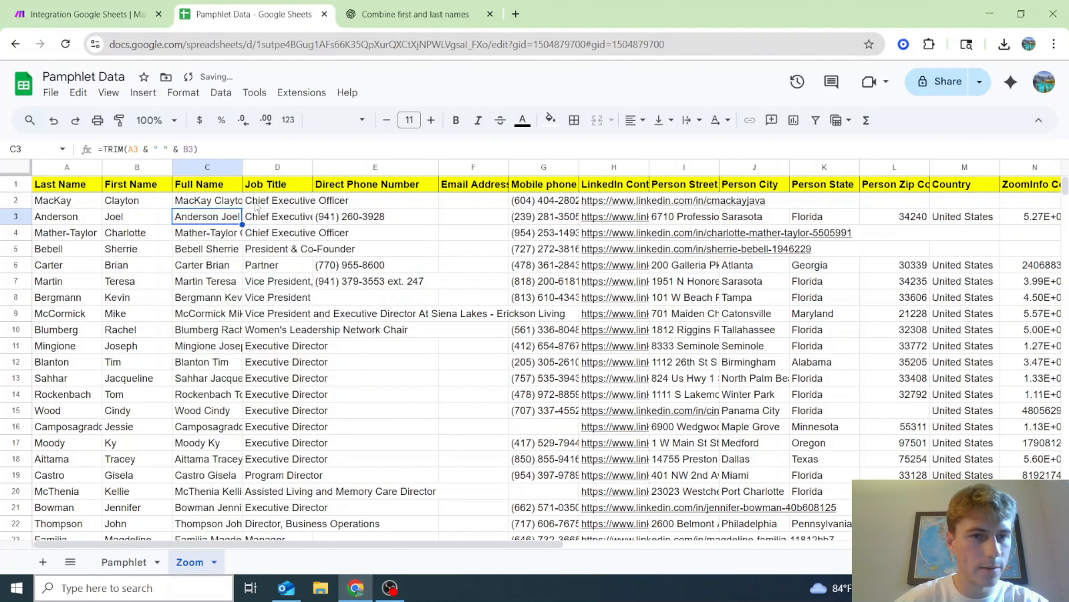
double_click(242, 166)
scroll(320, 276, down, 20)
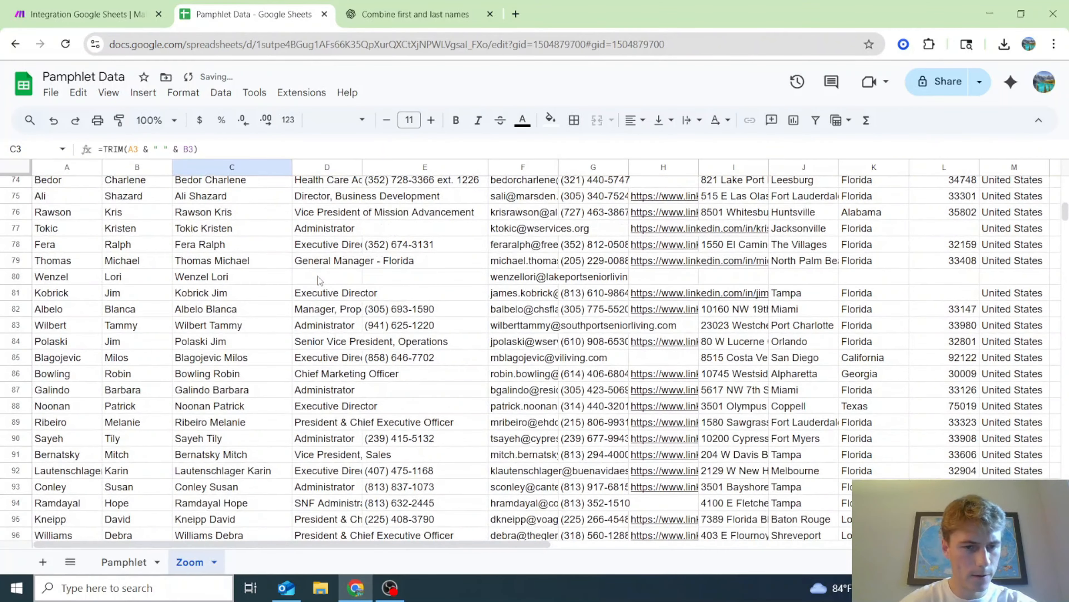
scroll(320, 279, down, 20)
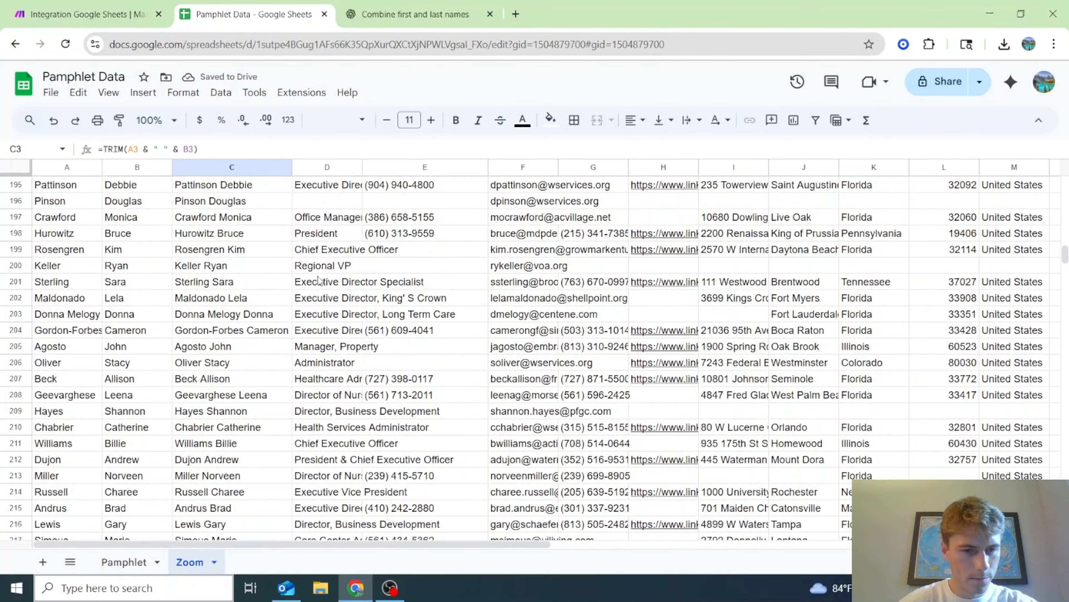
scroll(309, 290, up, 15)
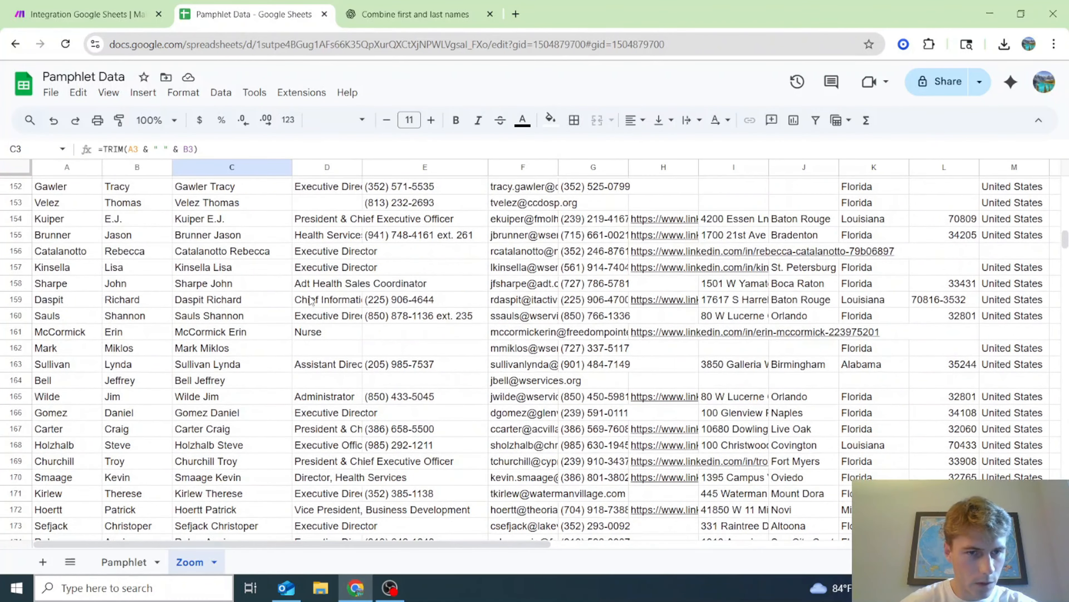
scroll(103, 362, up, 20)
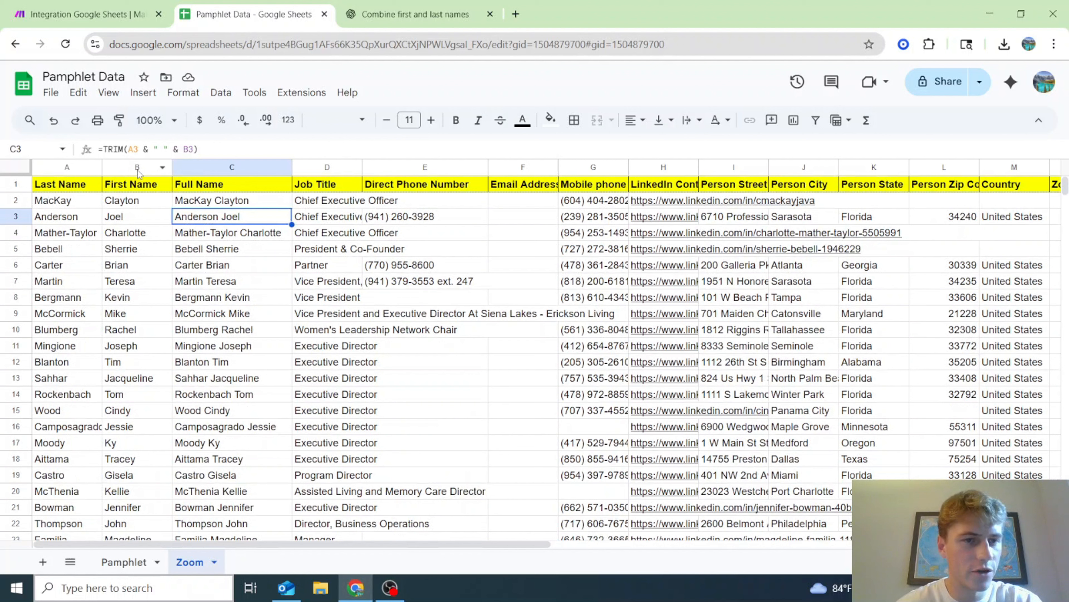
- Move the First Name column ahead of the Last Name column
drag(137, 168, 80, 169)
click(80, 169)
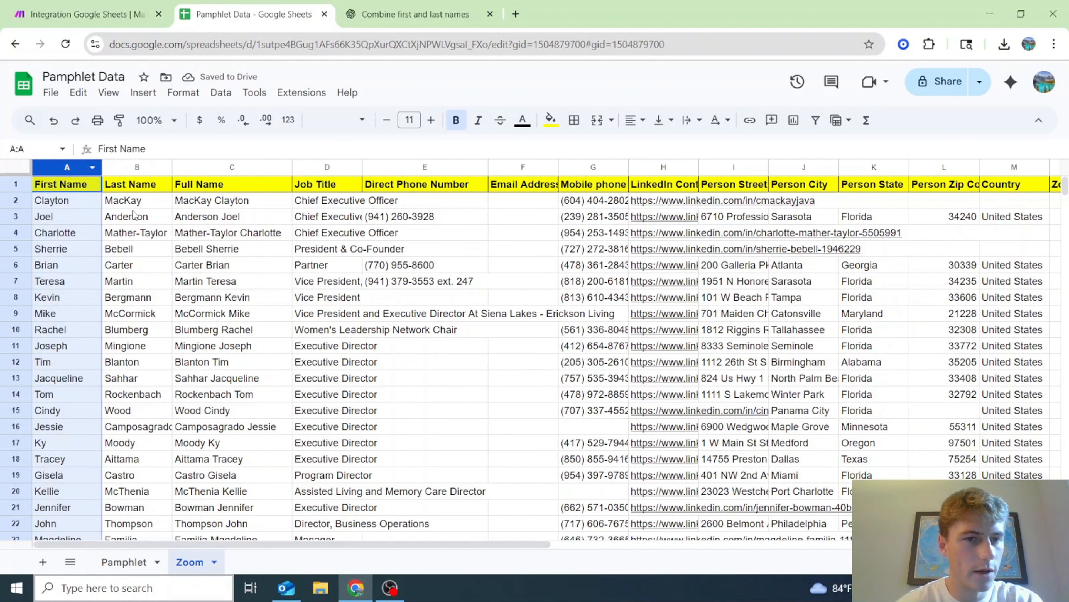
click(228, 167)
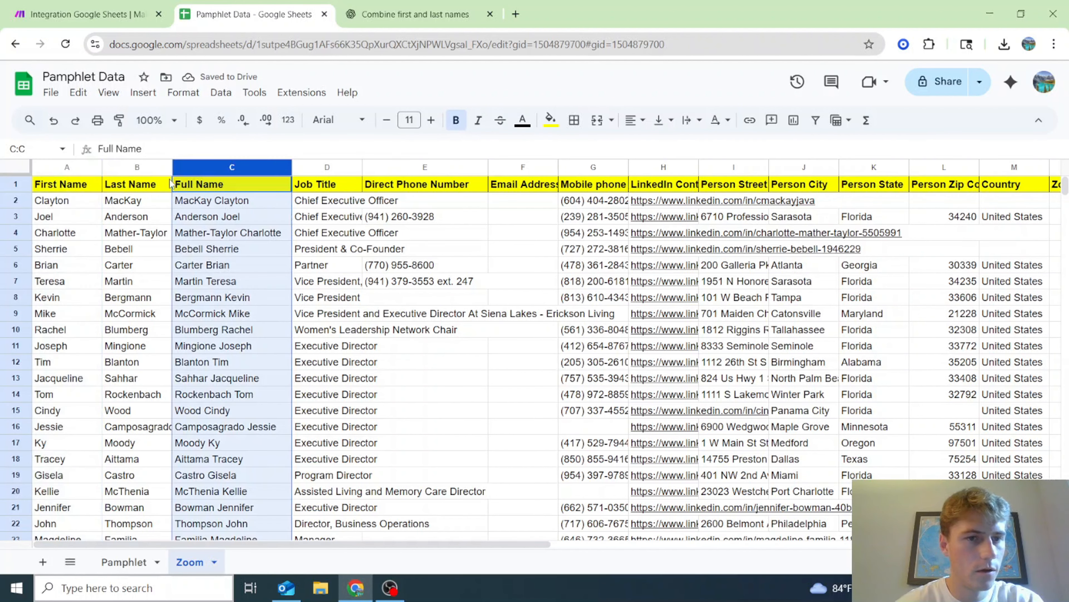
- Change C2 to =TRIM(A2 & " " & B2) and fill it down to row 299
click(200, 204)
click(135, 149)
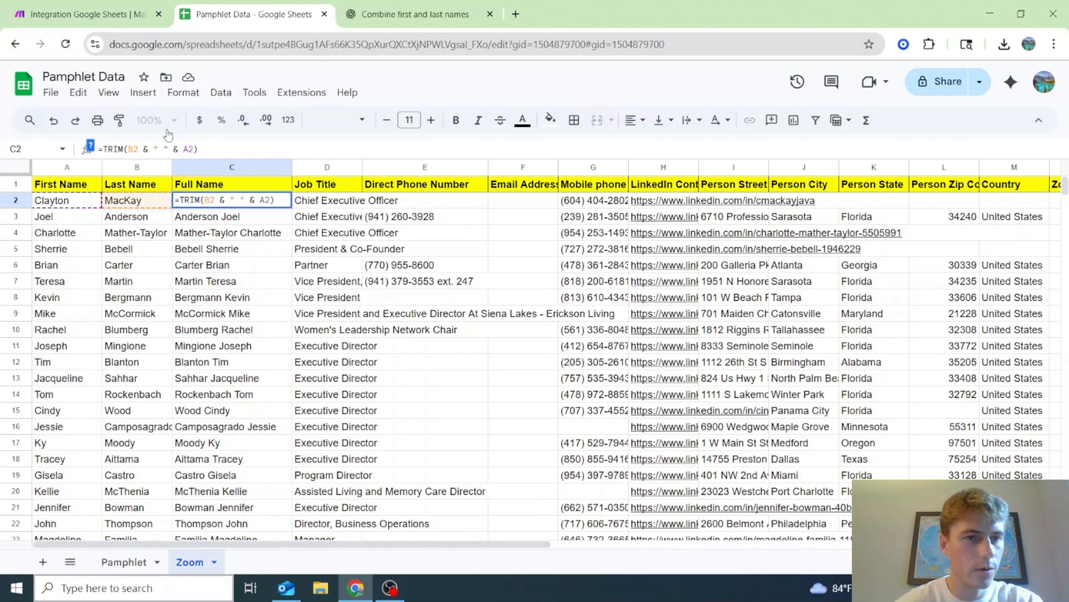
key(BackSpace)
text(A)
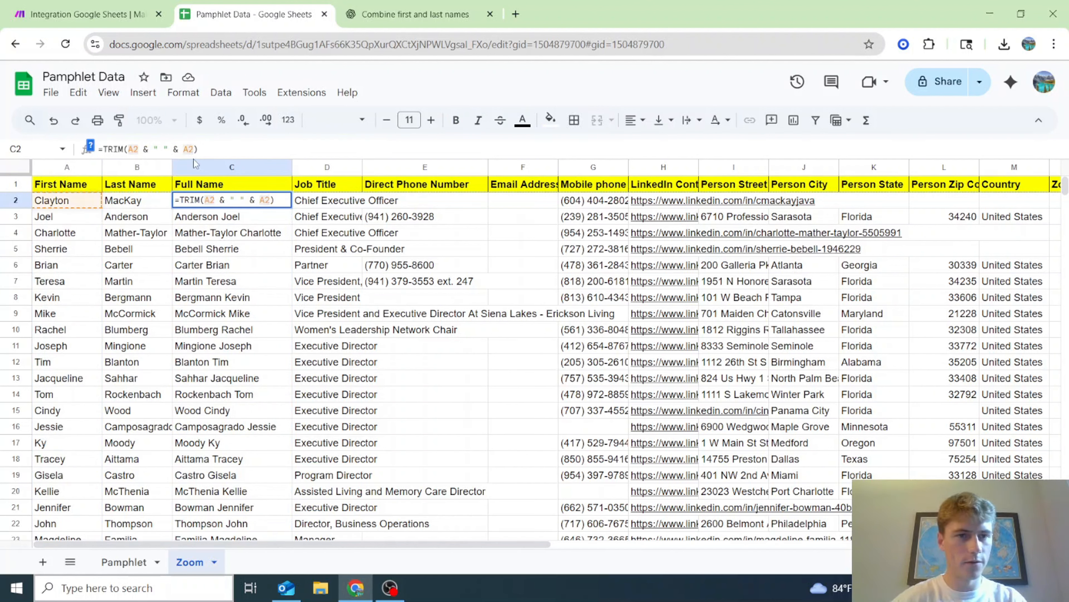
click(189, 148)
key(BackSpace)
text(B)
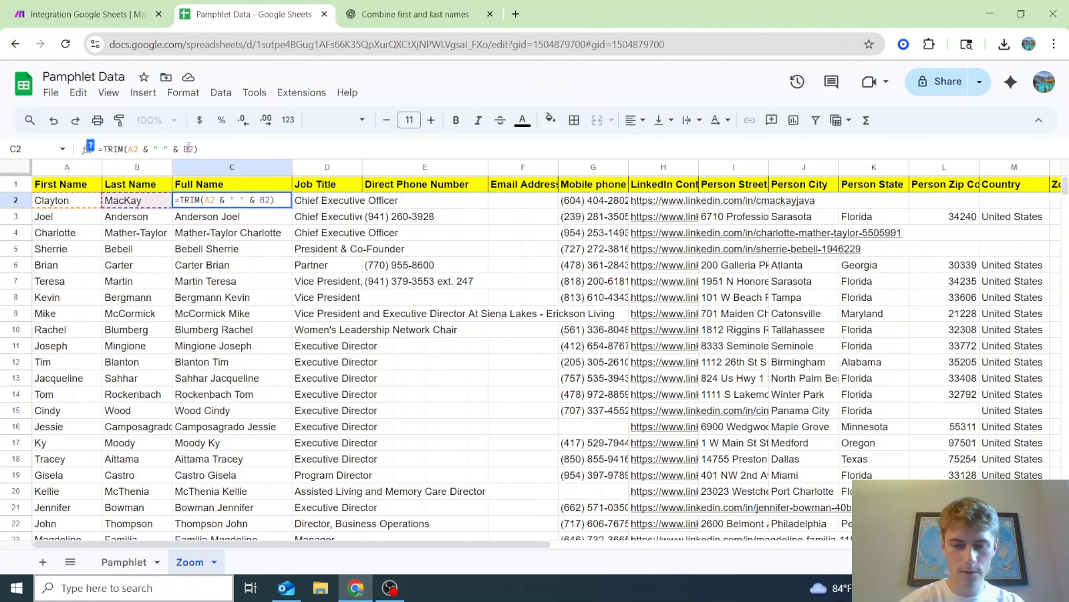
key(Return)
click(218, 200)
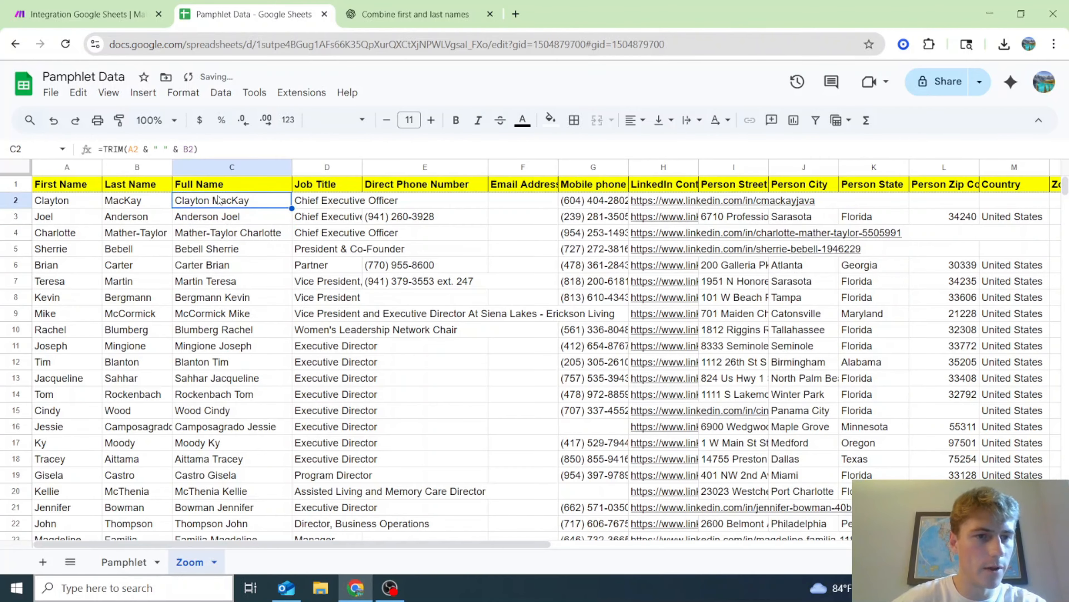
drag(290, 206, 256, 270)
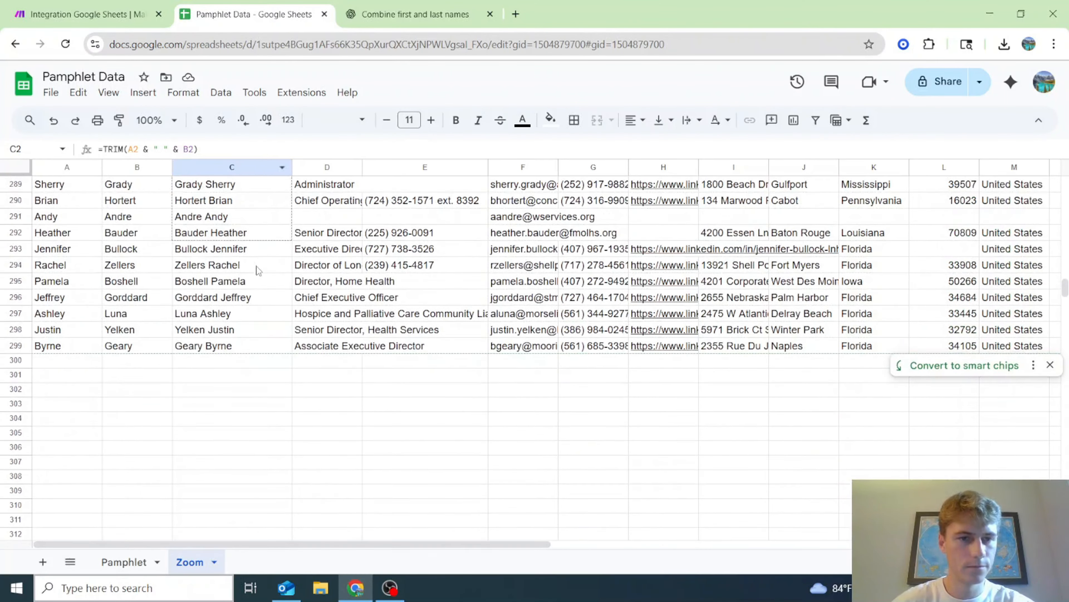
drag(259, 408, 259, 408)
click(259, 407)
scroll(236, 396, up, 17)
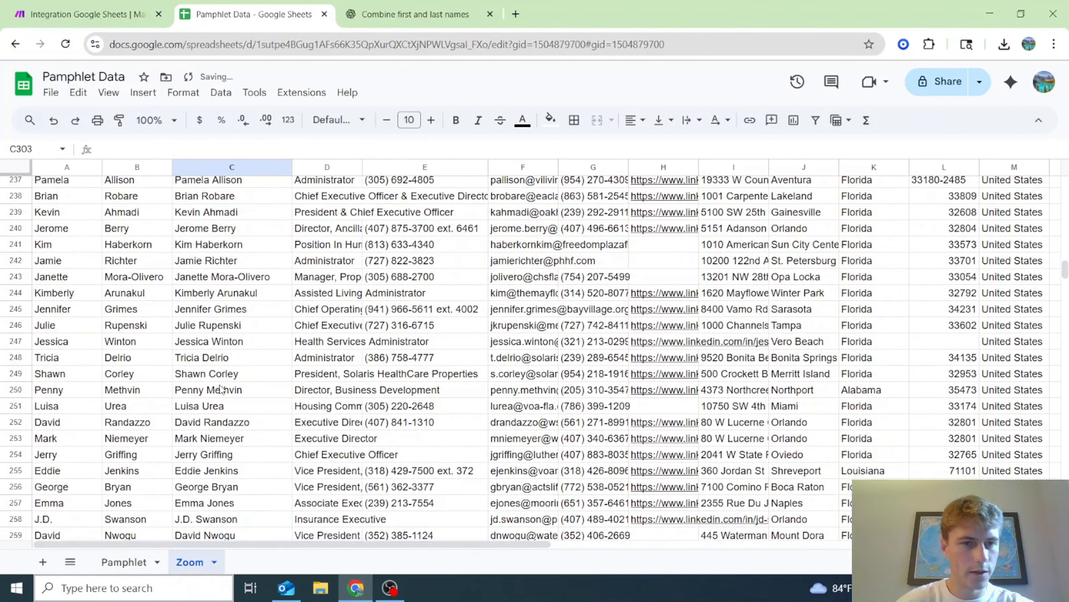
scroll(222, 389, up, 1)
scroll(222, 389, up, 13)
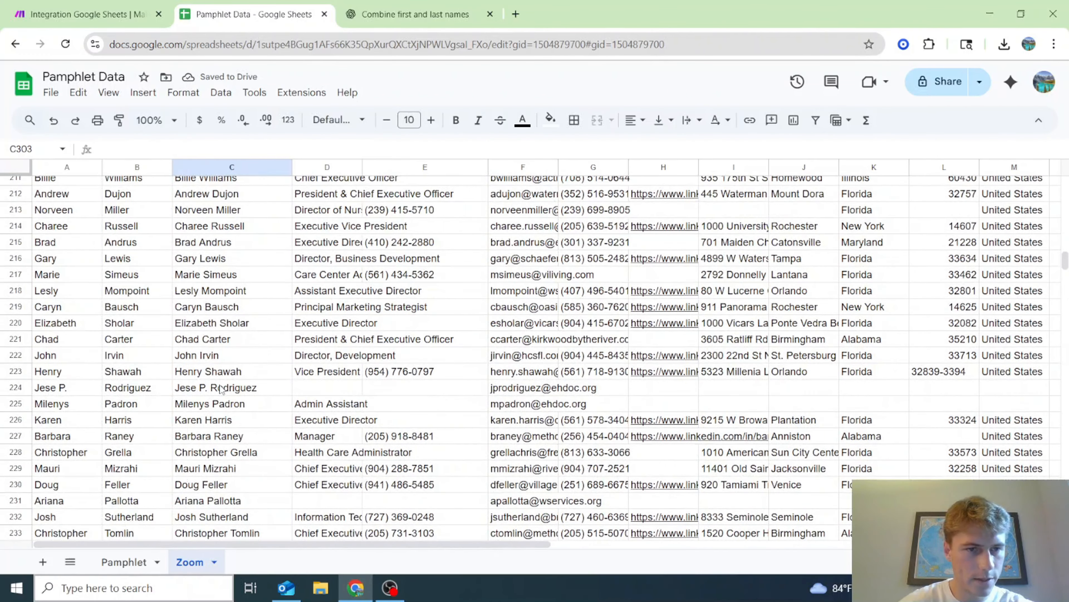
scroll(224, 337, up, 14)
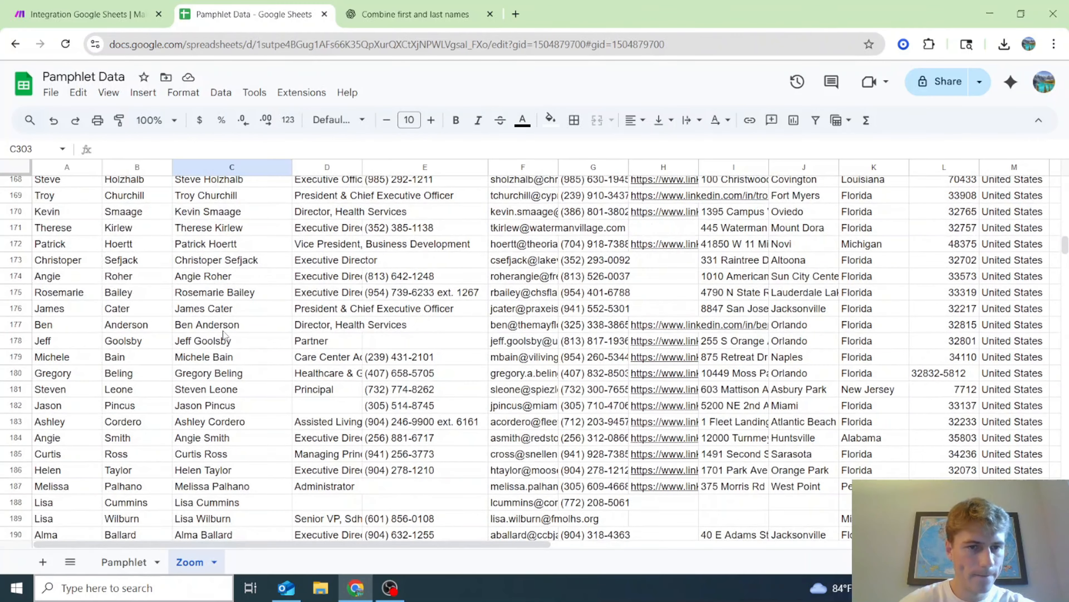
scroll(224, 335, up, 1)
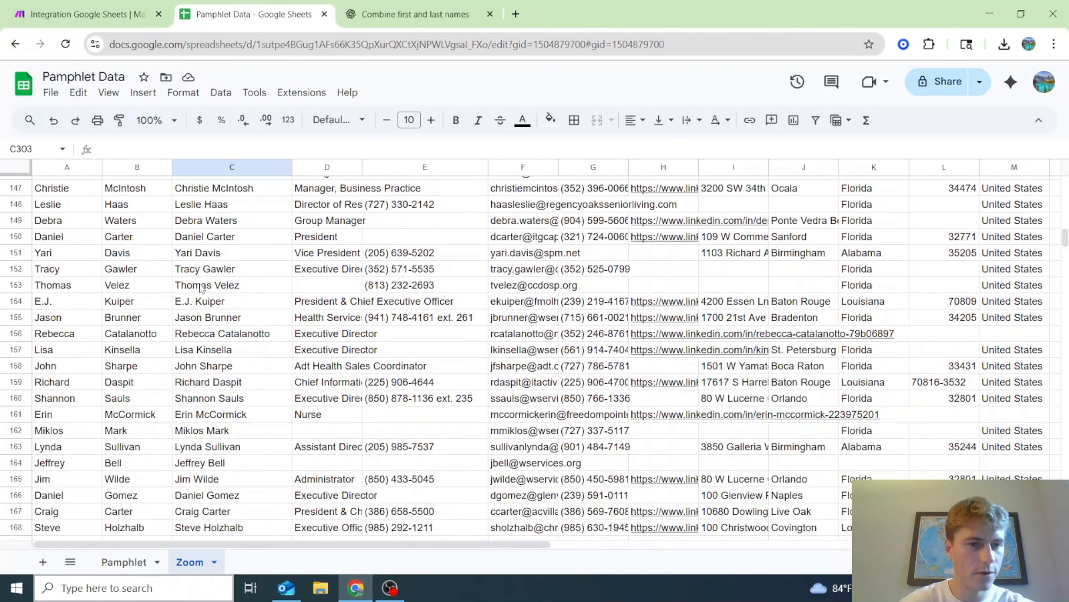
scroll(201, 288, up, 9)
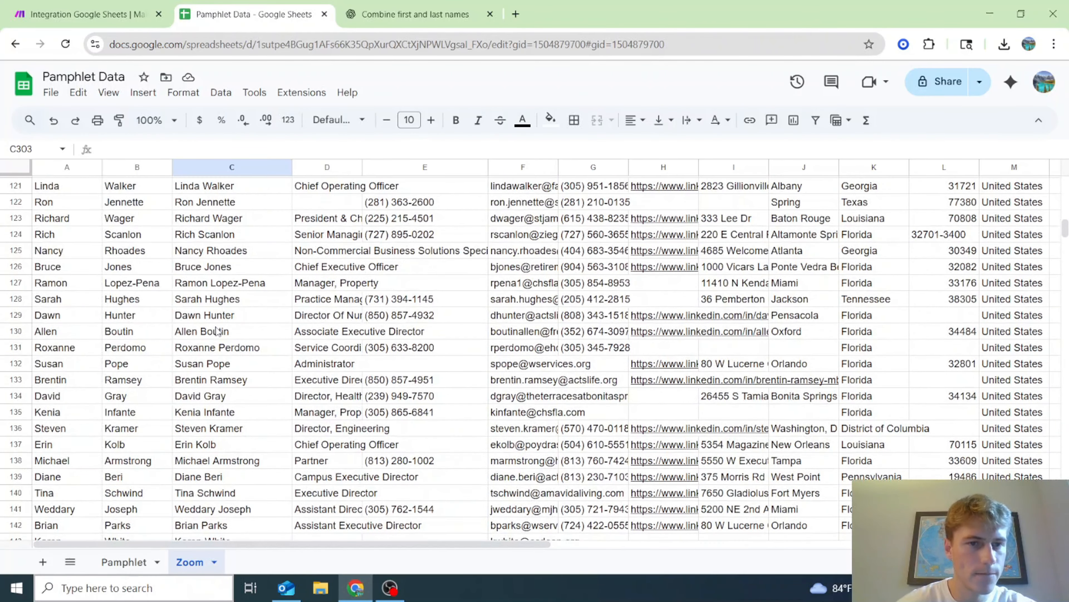
scroll(216, 331, up, 10)
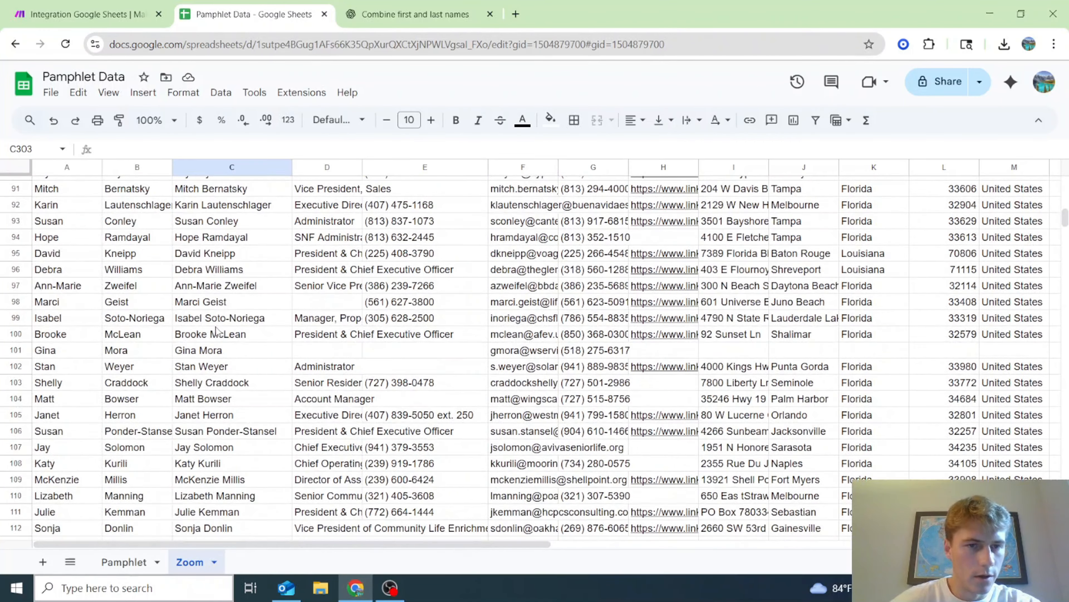
scroll(217, 330, up, 17)
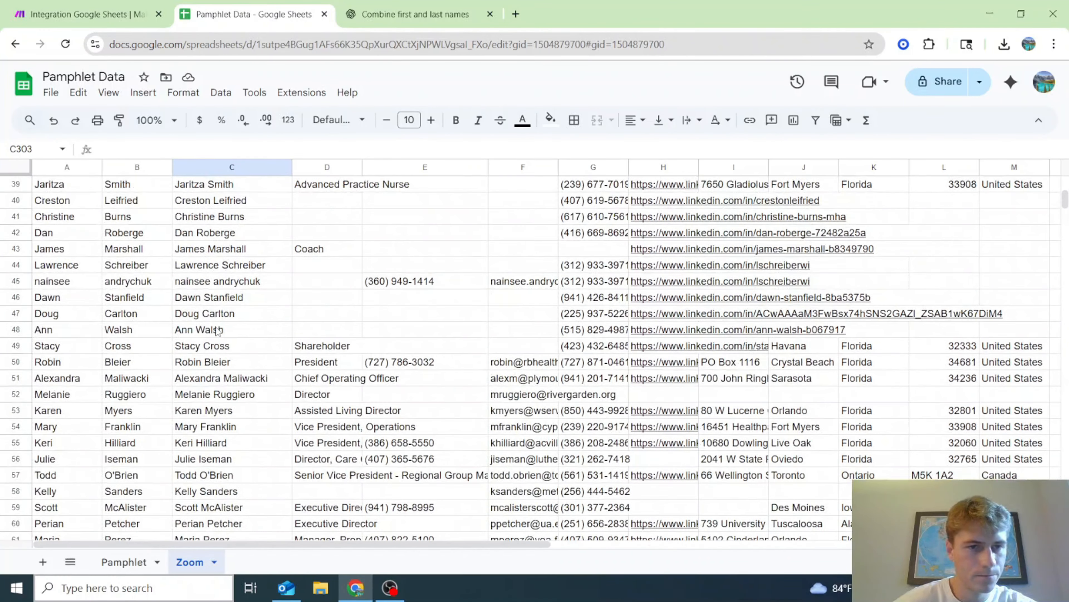
scroll(217, 330, up, 13)
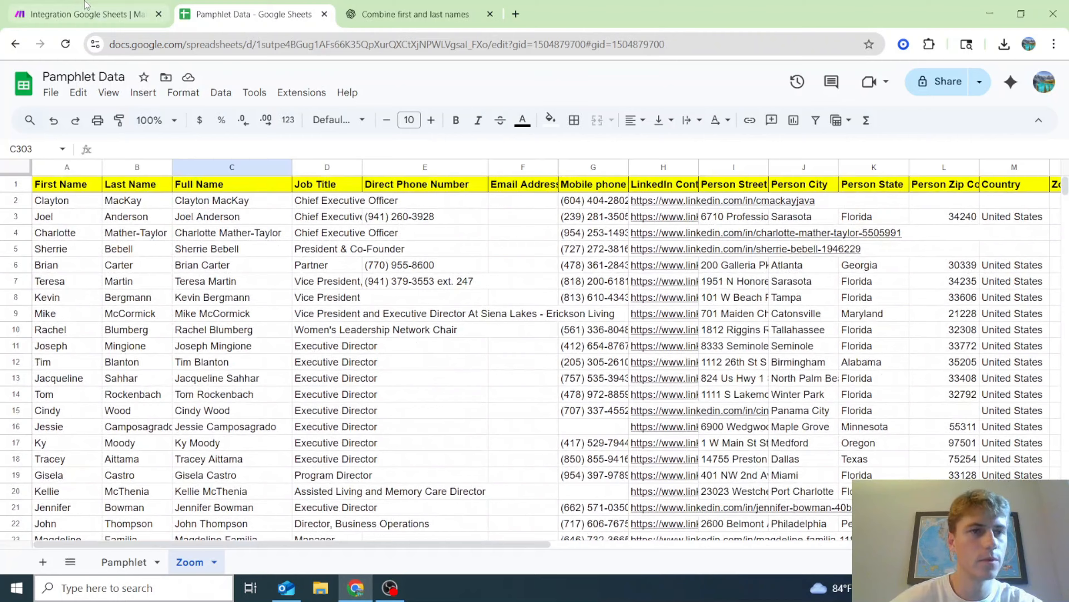
click(90, 14)
- Set the second Search Rows filter column to Full Name (C)
click(806, 250)
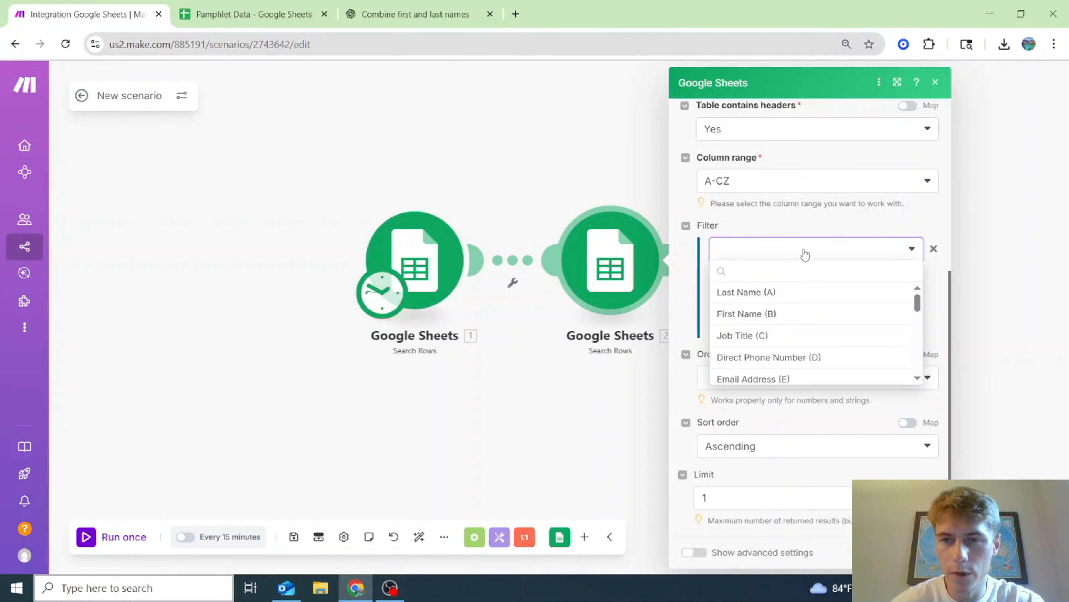
click(799, 247)
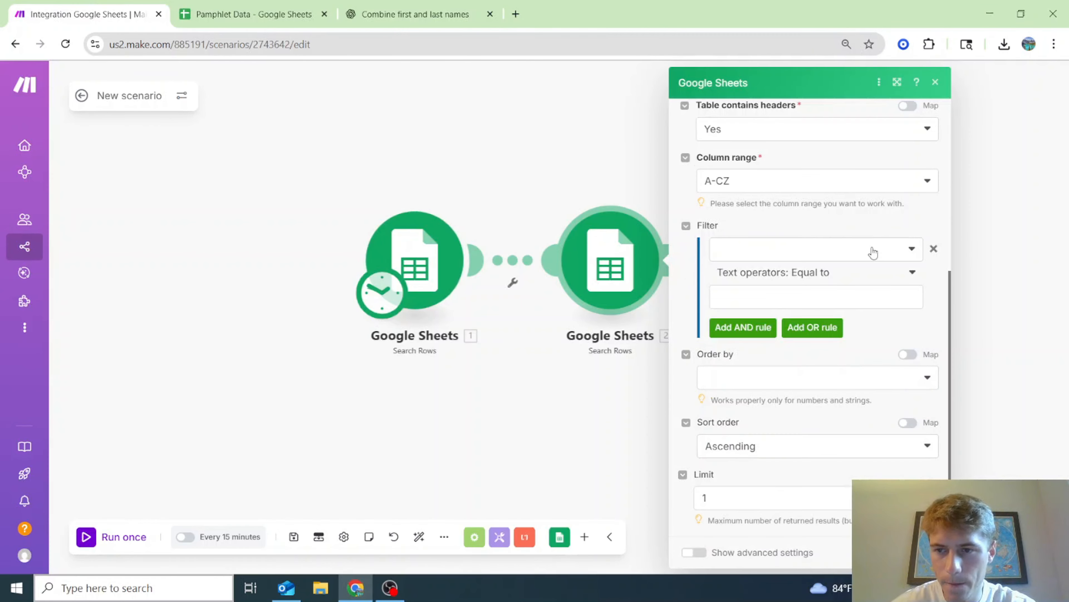
click(922, 553)
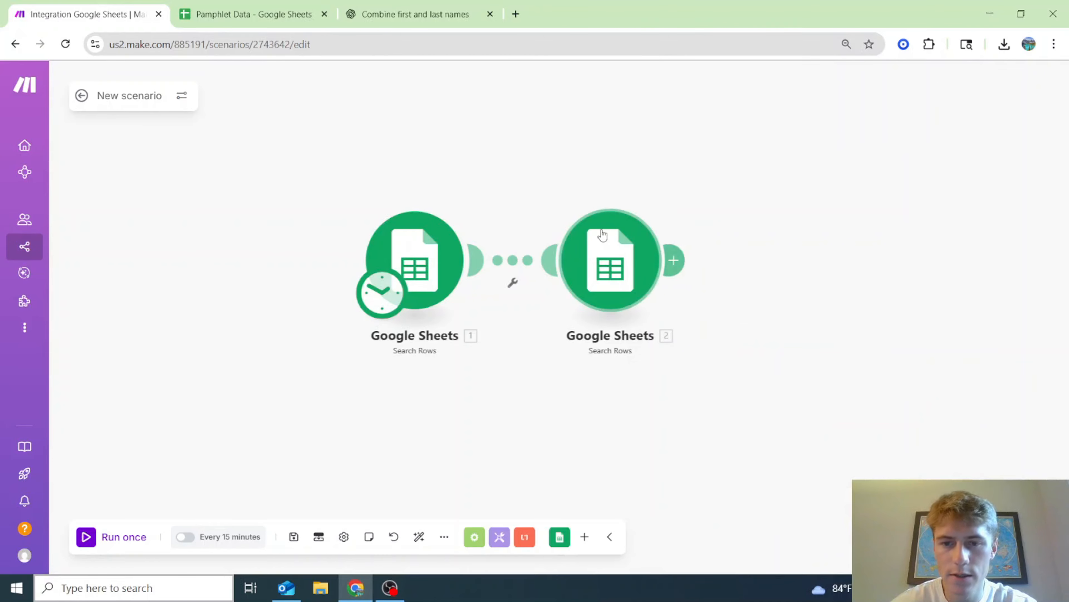
click(593, 244)
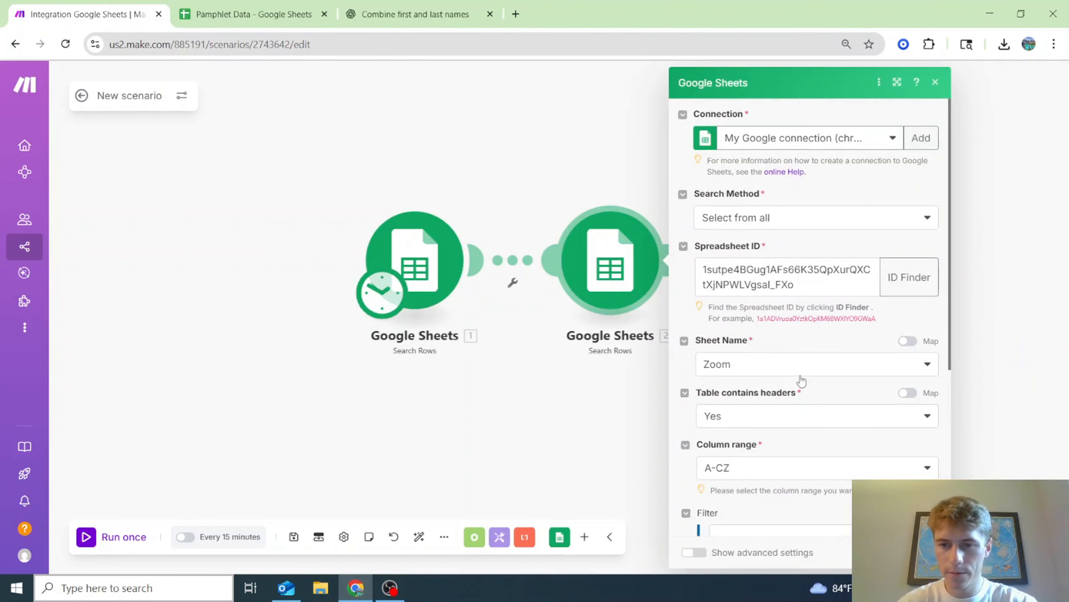
scroll(798, 381, down, 5)
click(794, 326)
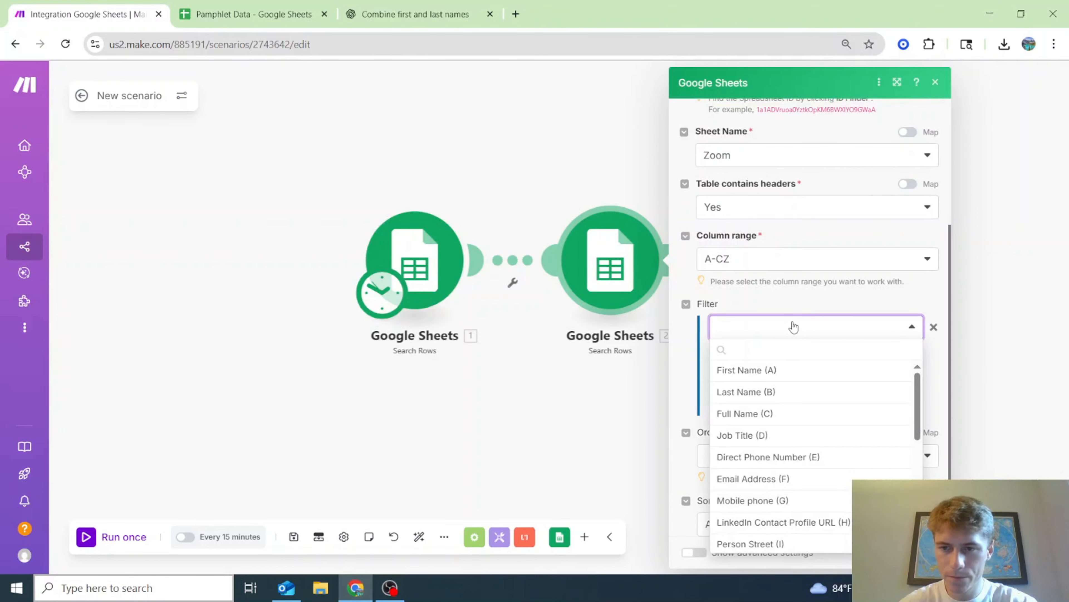
click(775, 413)
- Map module 1's Contact (F) as the filter value, then view the Pamphlet sheet
click(789, 376)
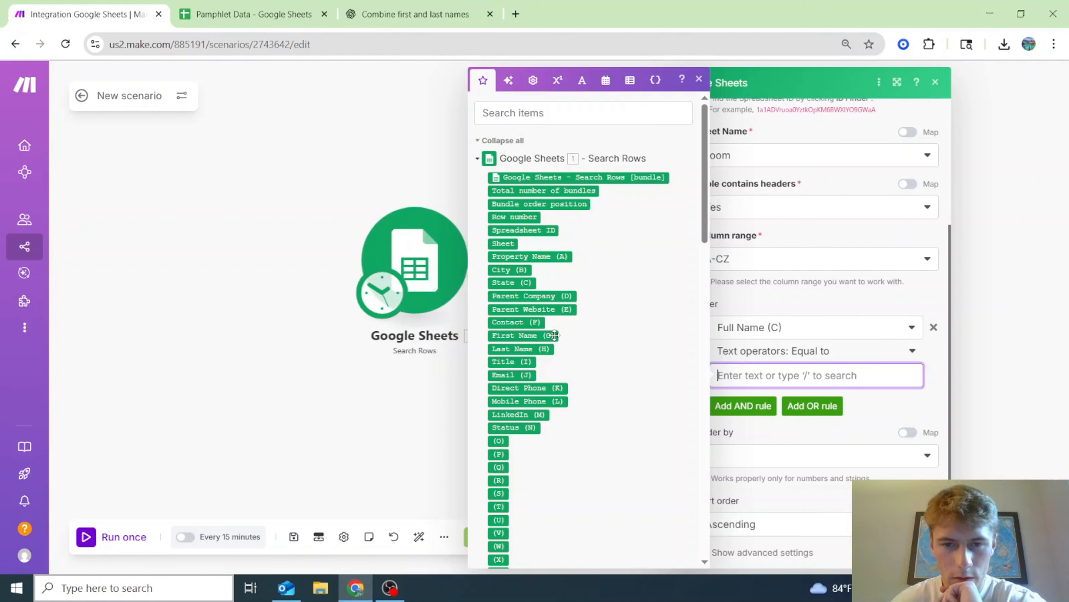
click(516, 322)
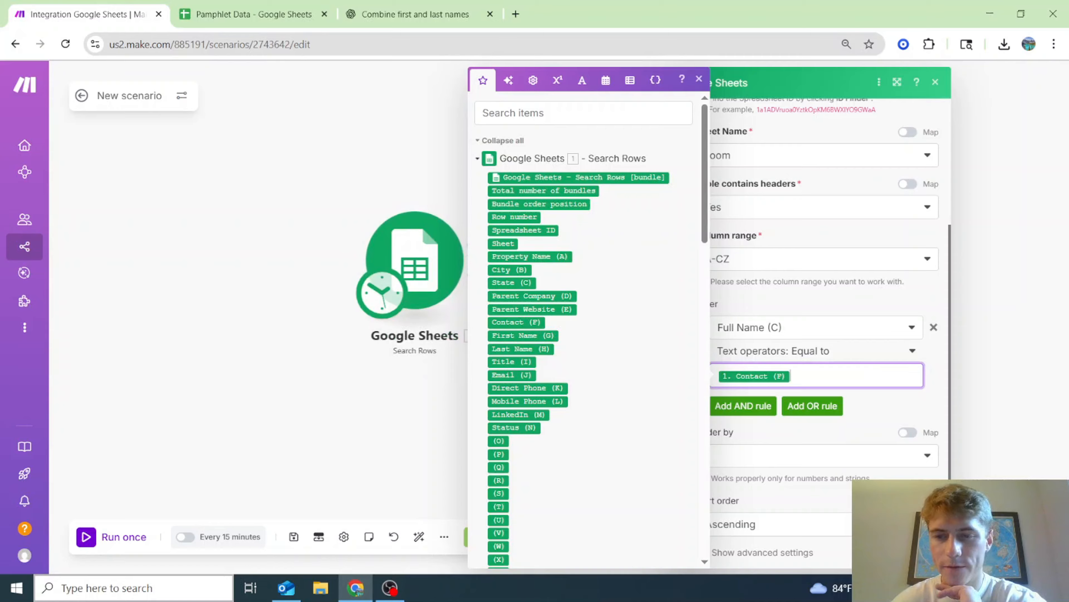
click(216, 5)
click(125, 562)
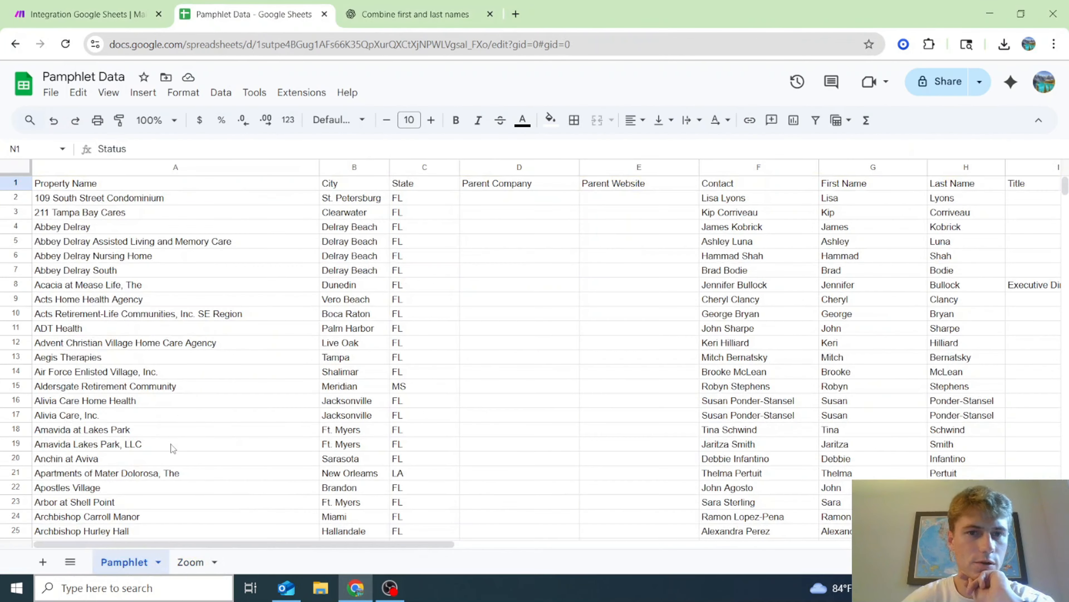
- Select the Pamphlet sheet's Contact column F, then return to the Make module settings
click(745, 168)
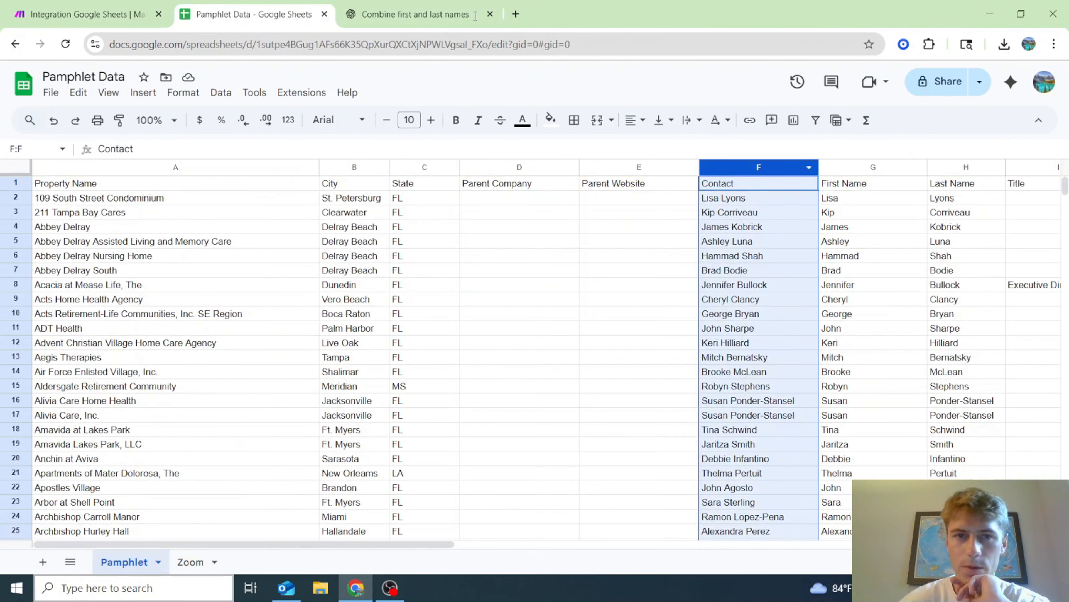
click(73, 5)
scroll(819, 395, down, 2)
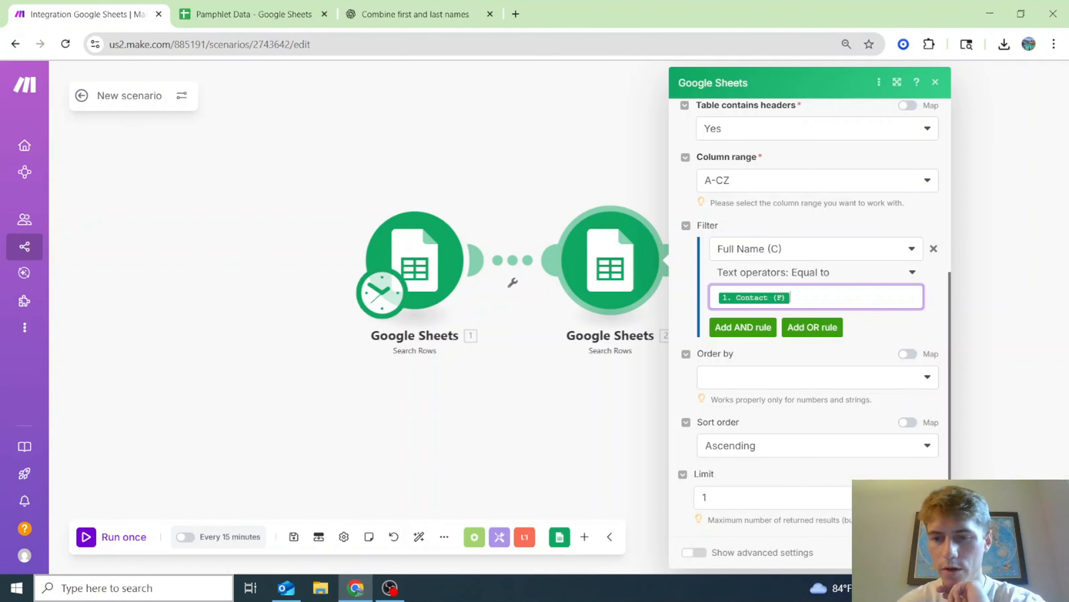
- Test-run the scenario once and inspect the second search's results
click(922, 552)
right_click(425, 273)
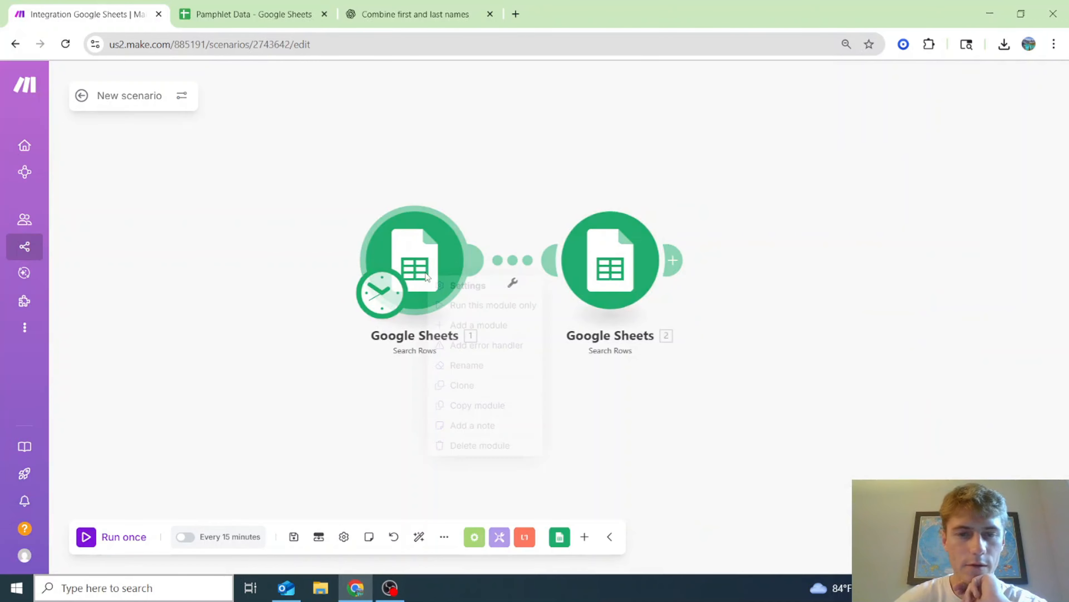
click(212, 371)
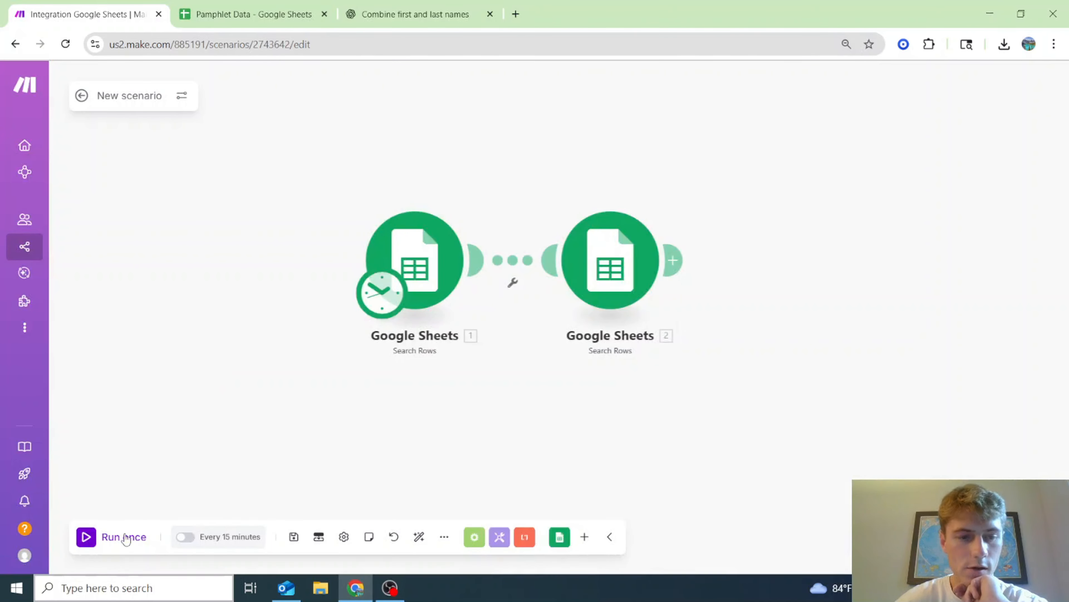
click(125, 537)
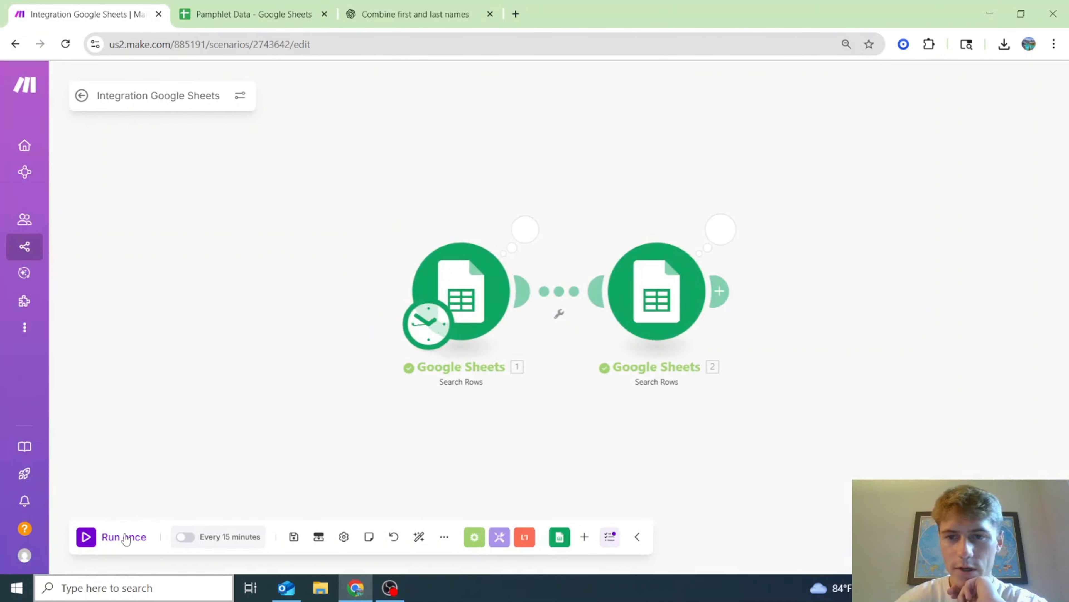
click(721, 228)
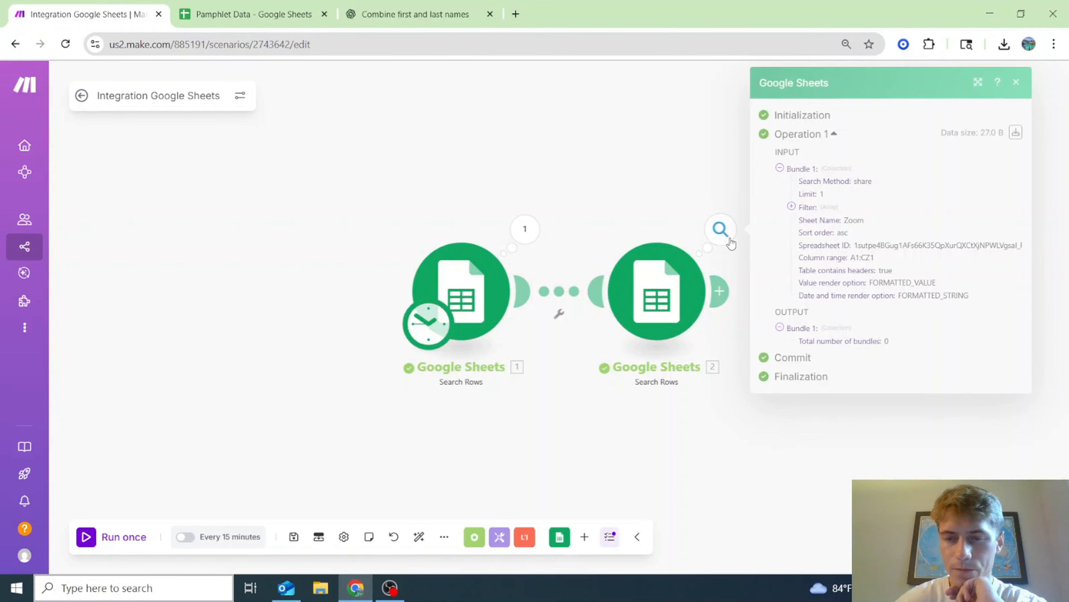
click(593, 406)
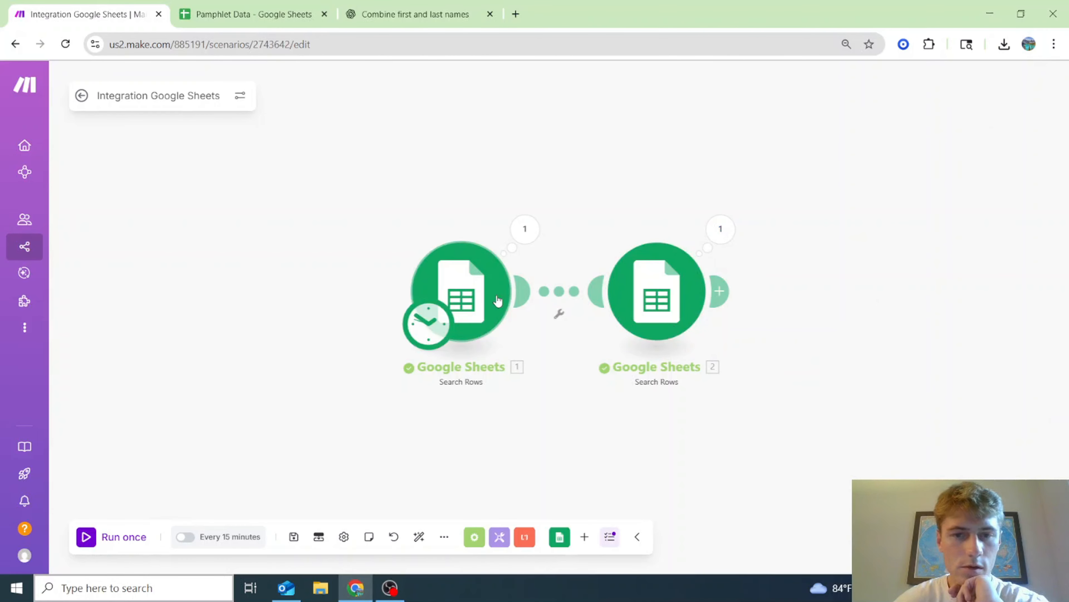
- Raise the first Search Rows limit from 1 to 5, save, and run again
click(476, 287)
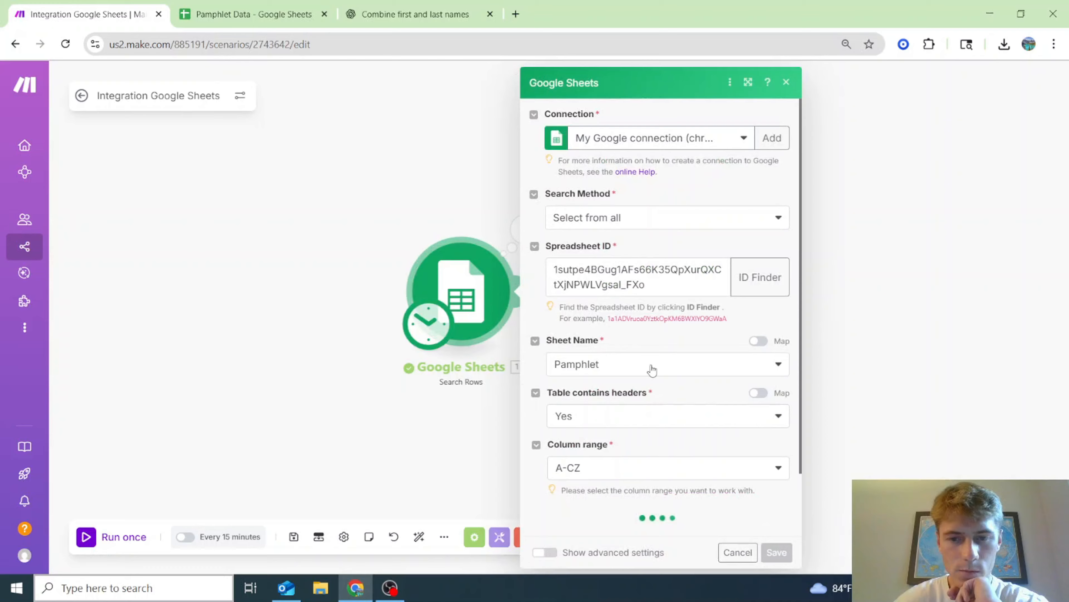
scroll(651, 371, down, 5)
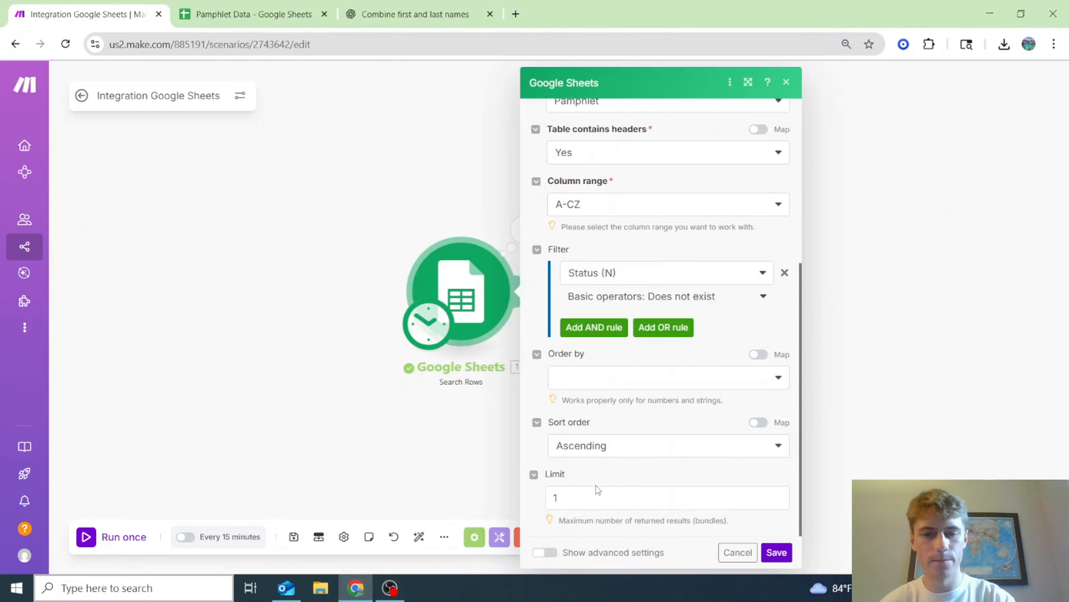
click(598, 497)
key(BackSpace)
text(5)
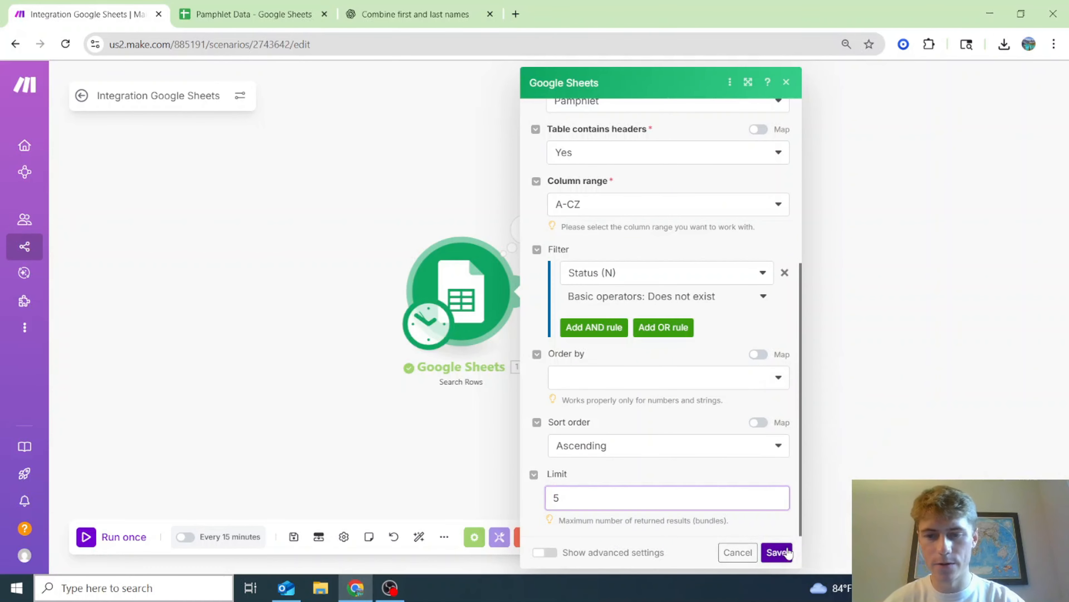
click(776, 552)
click(141, 541)
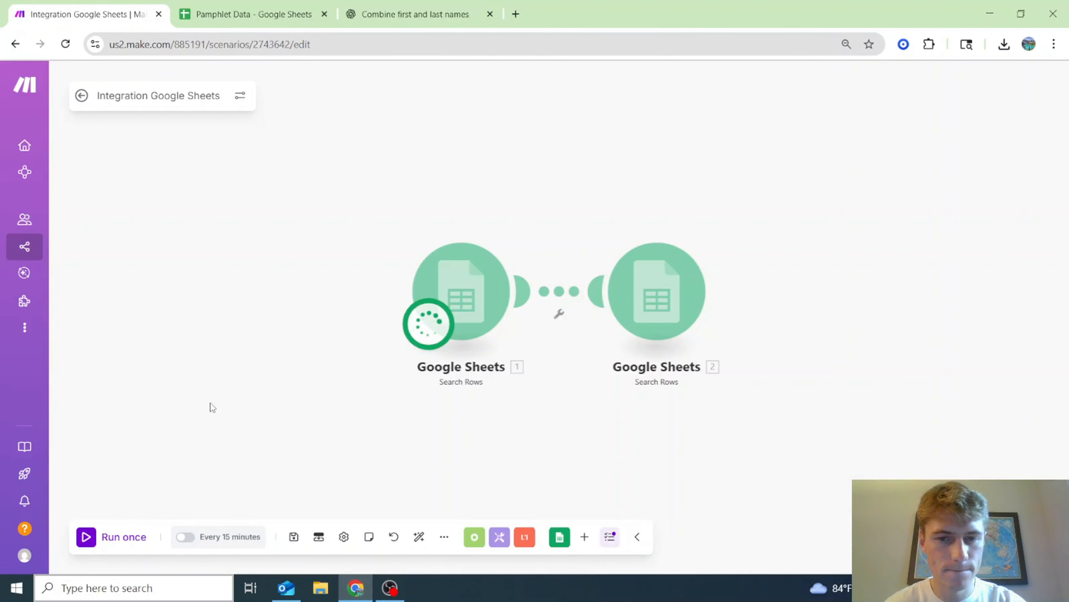
- Return to the scenario overview and run the scenario once more
scroll(209, 403, down, 3)
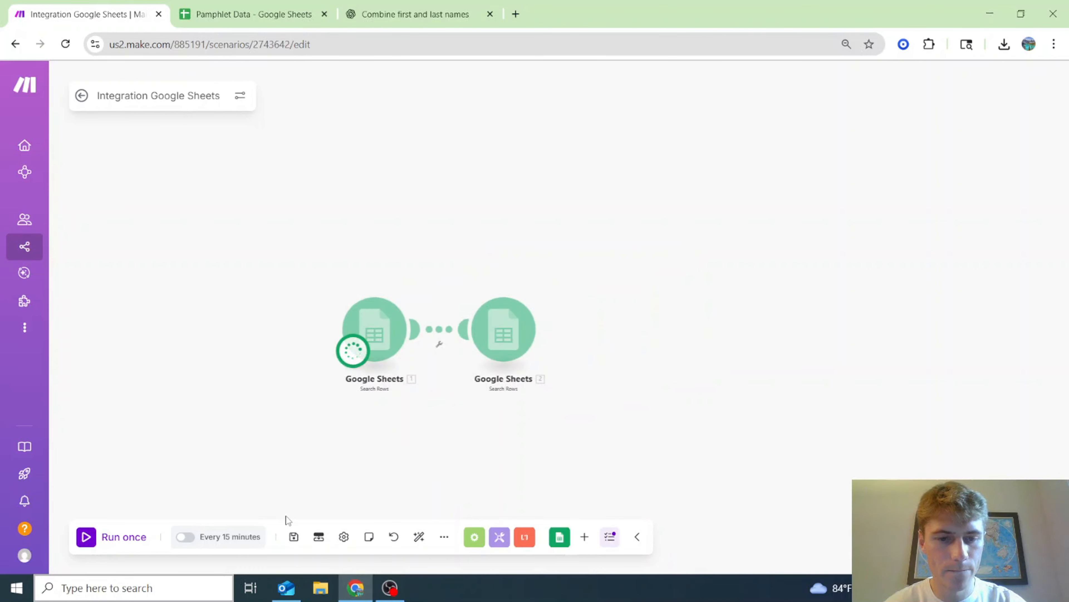
click(302, 544)
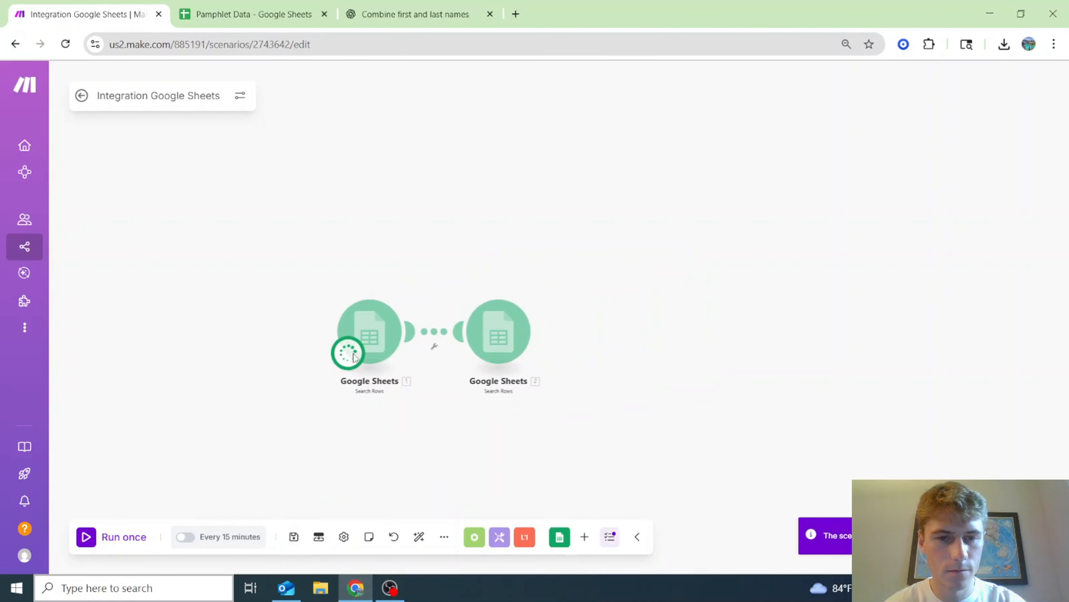
click(82, 95)
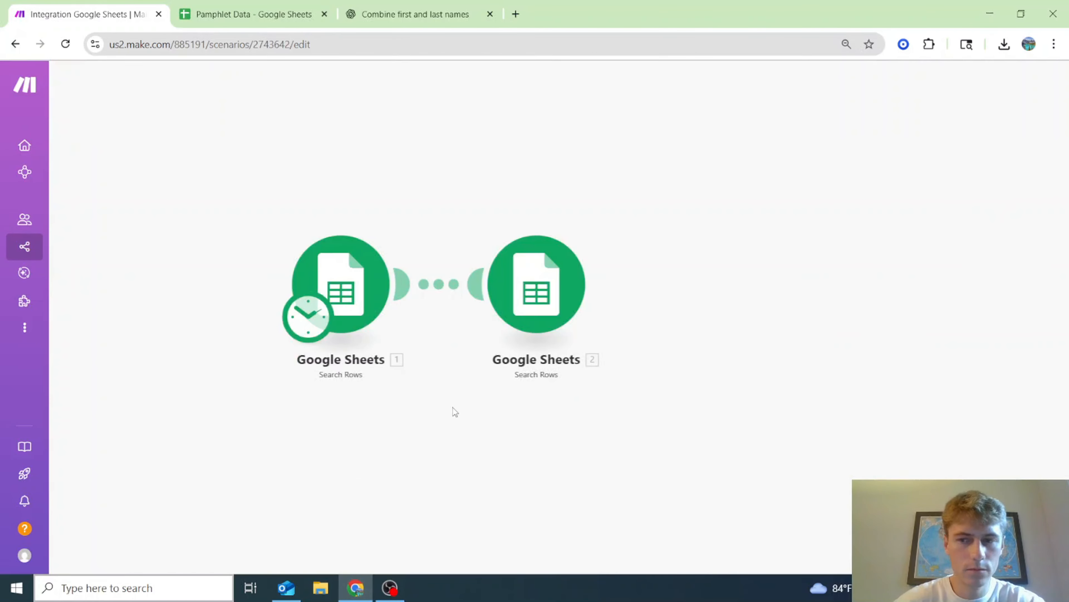
click(134, 541)
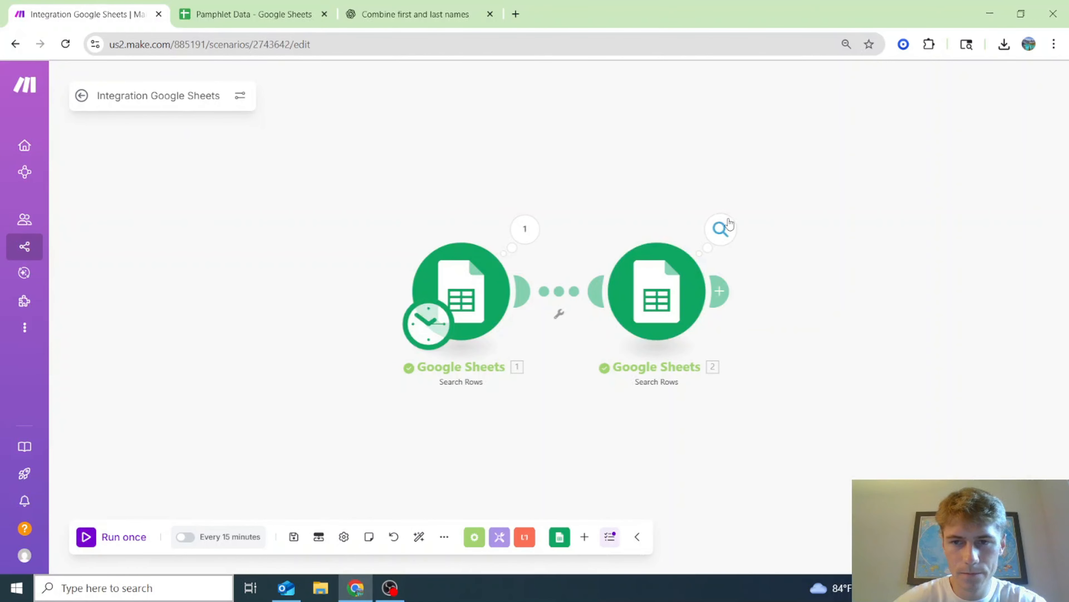
- Review the second search's operations 5 and 4, finding the Zoom match in operation 4
click(726, 226)
click(819, 274)
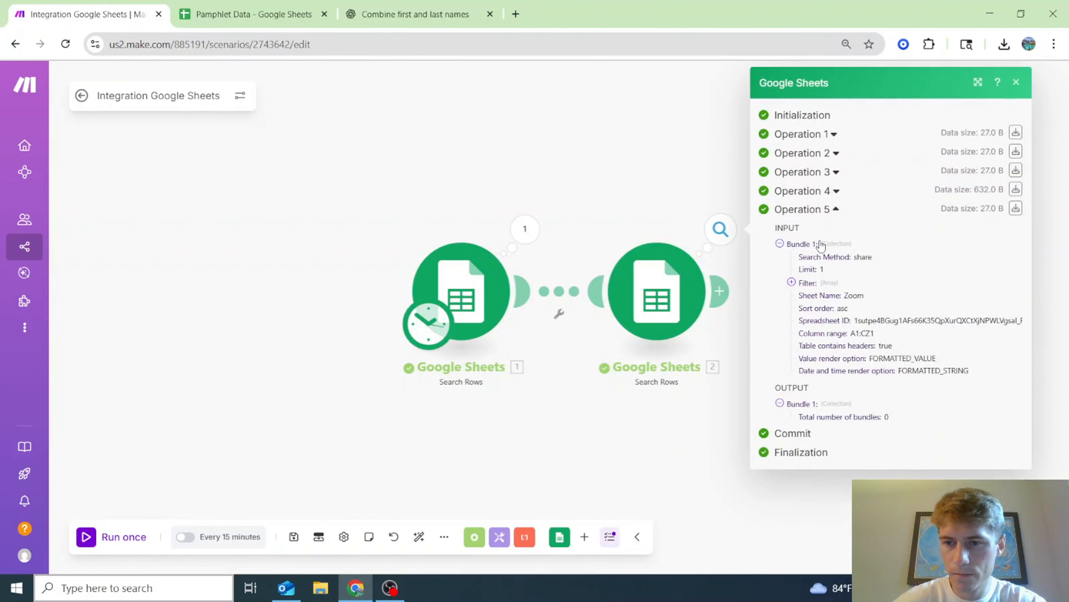
click(825, 192)
scroll(845, 229, down, 3)
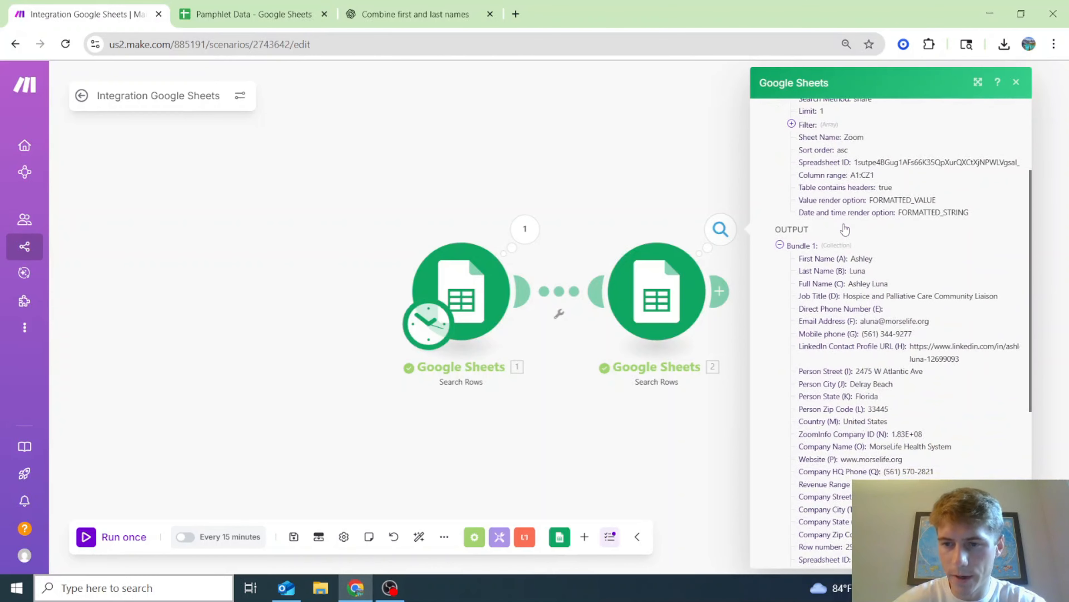
scroll(800, 307, down, 7)
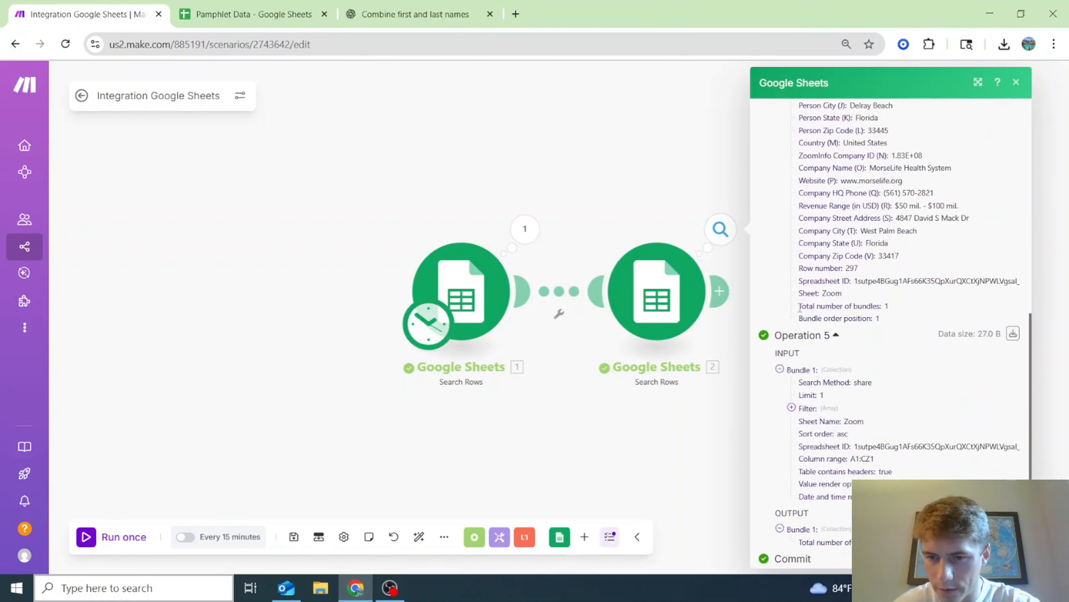
scroll(800, 309, up, 10)
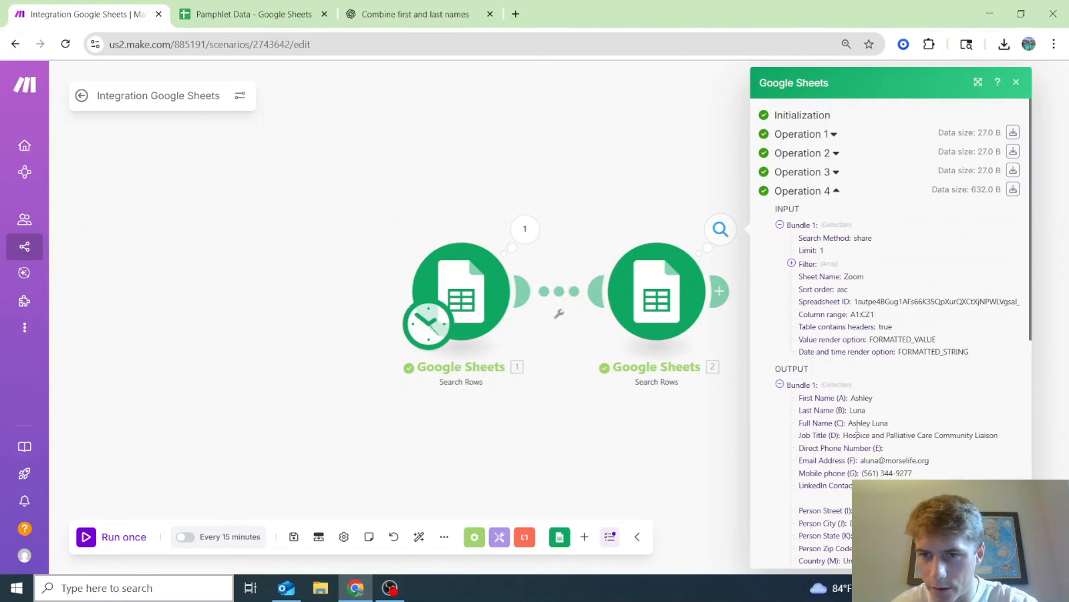
click(262, 4)
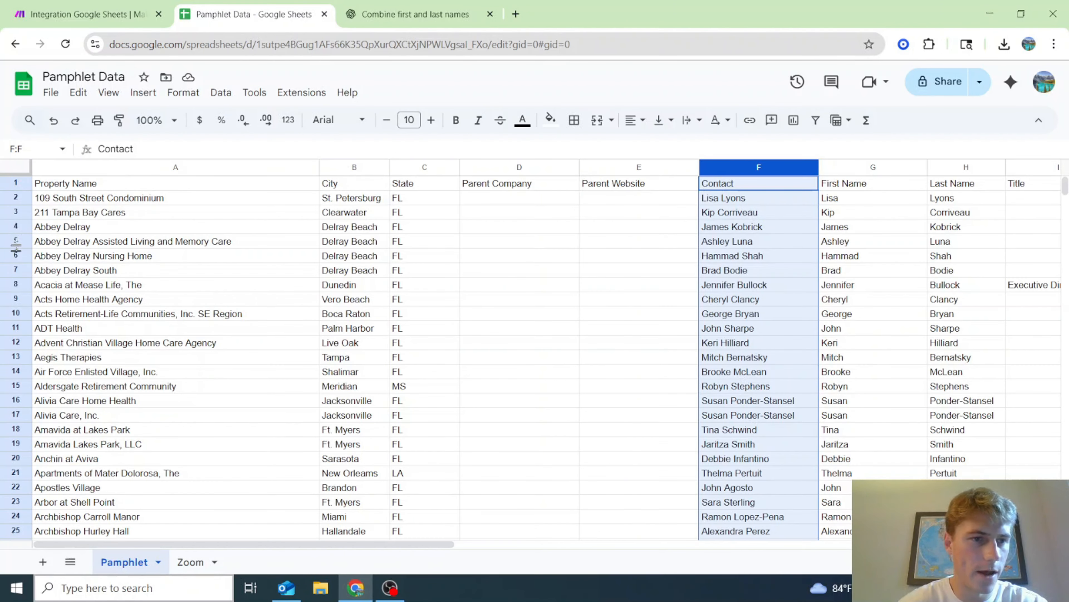
- Check the contacts in rows 19 and 5 against Make's run results
click(808, 443)
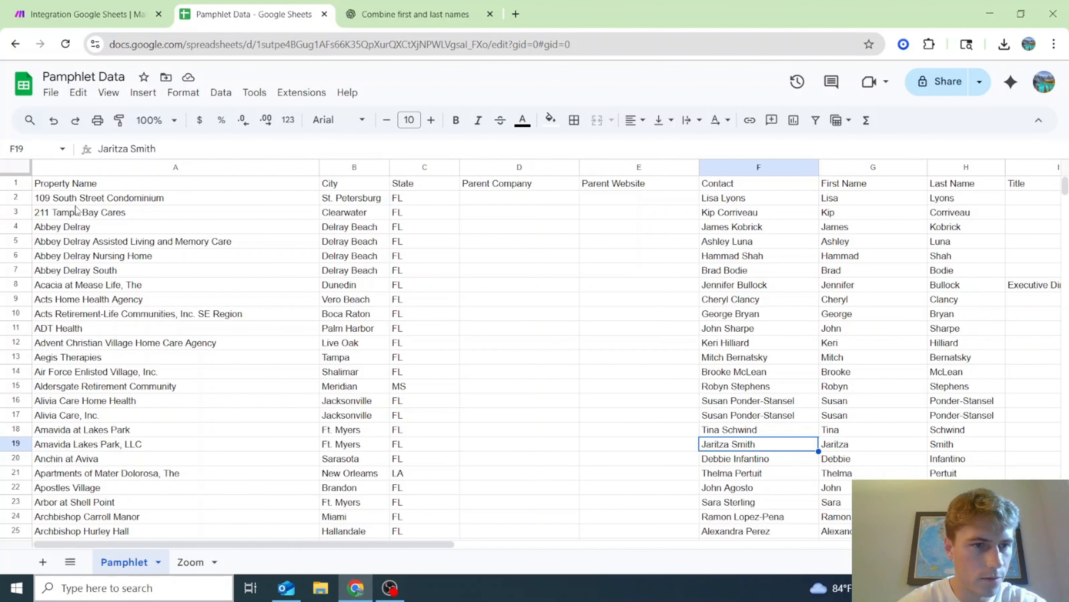
drag(408, 544, 522, 543)
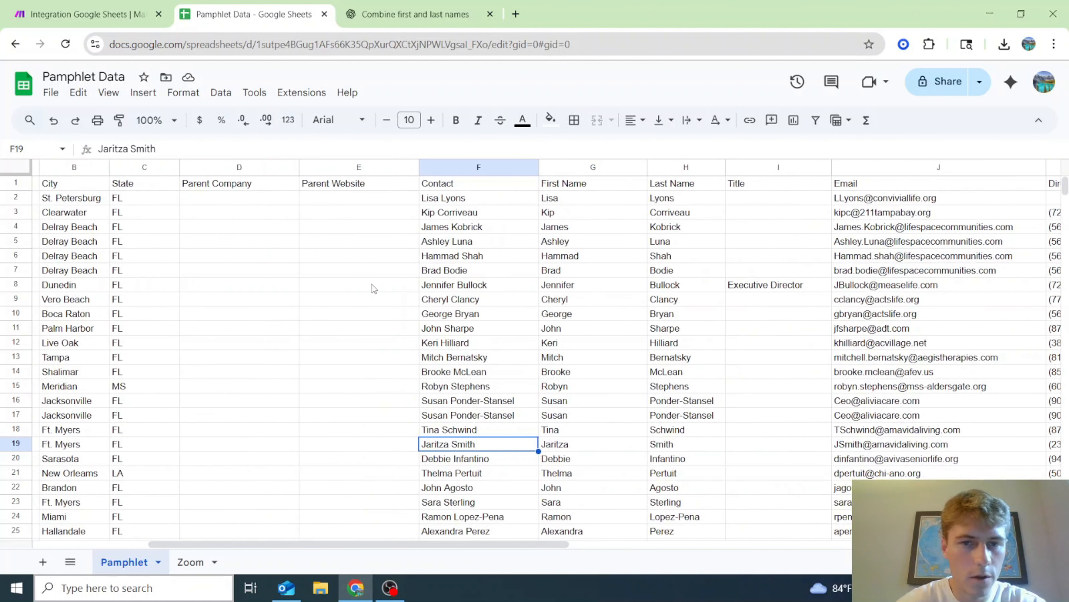
click(450, 245)
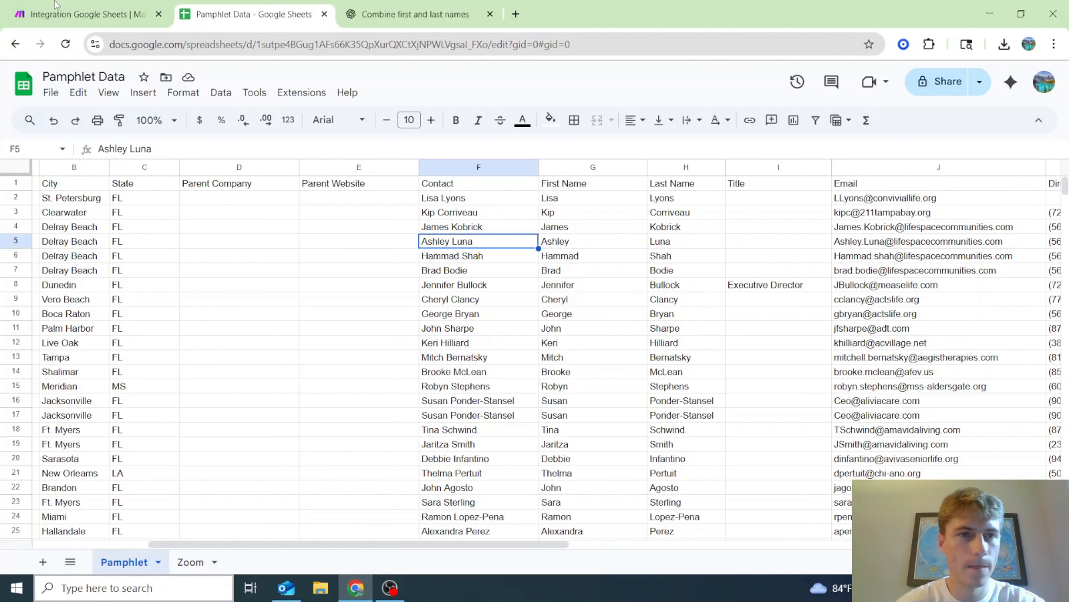
click(105, 6)
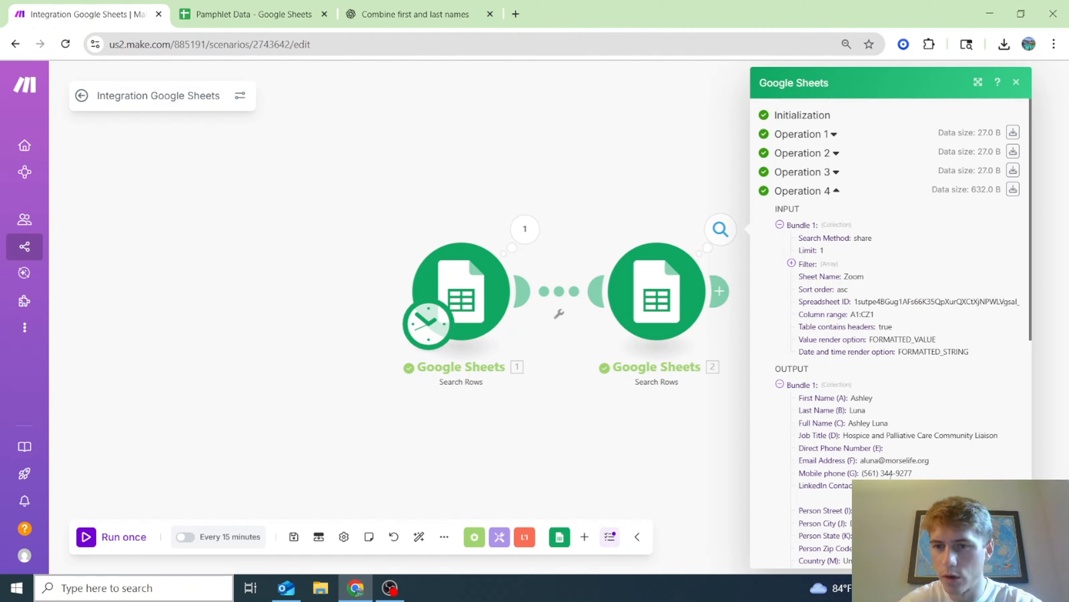
scroll(902, 449, down, 3)
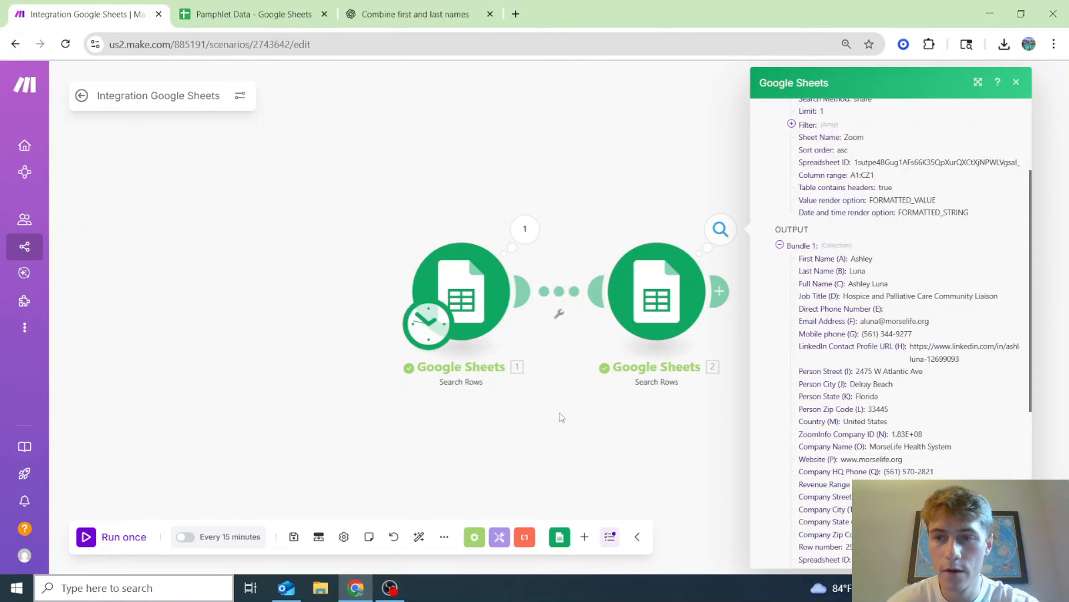
- Compare the Zoom and Pamphlet sheets, scroll across Pamphlet's columns, then return to Make
key(ctrl+Tab)
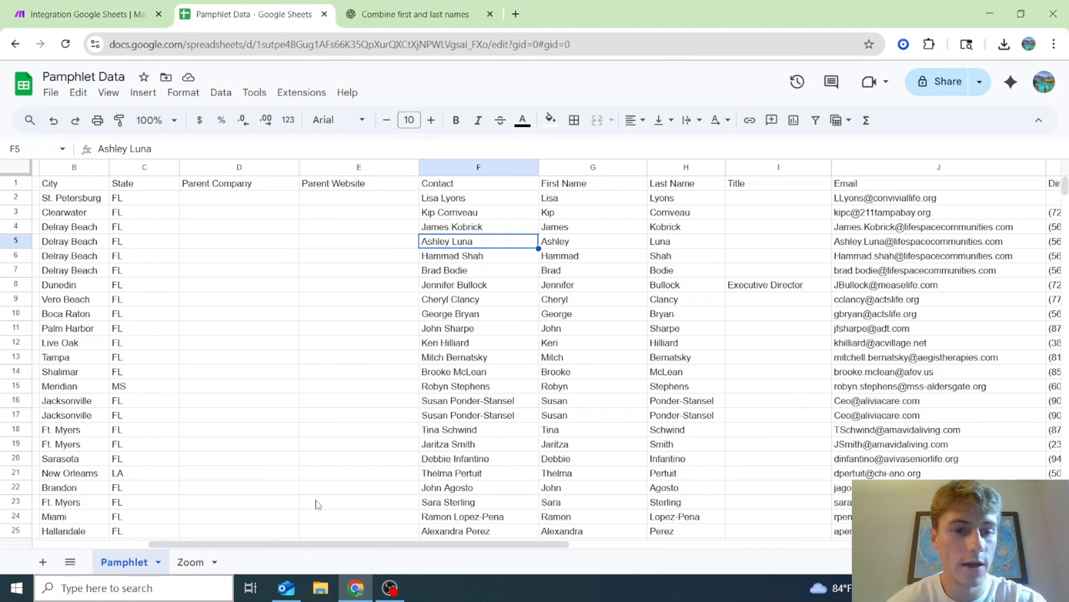
click(196, 562)
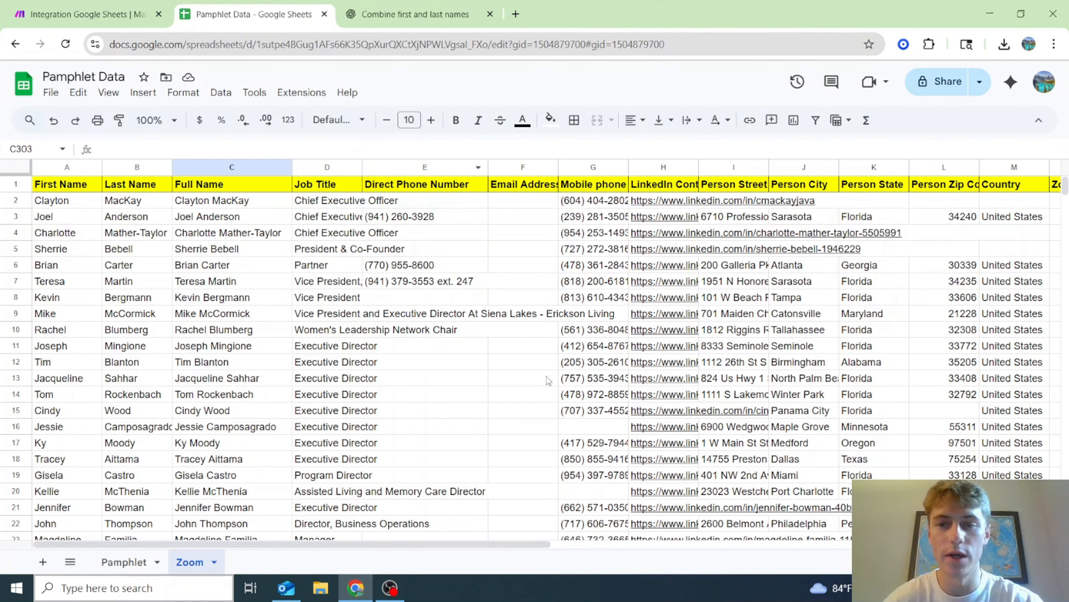
click(122, 564)
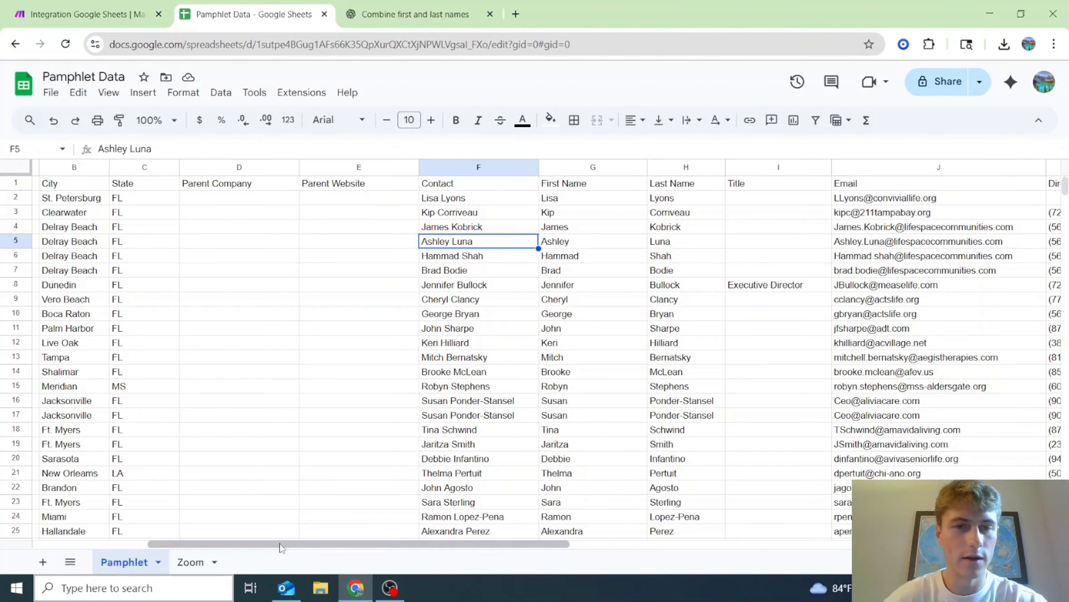
drag(279, 544, 119, 524)
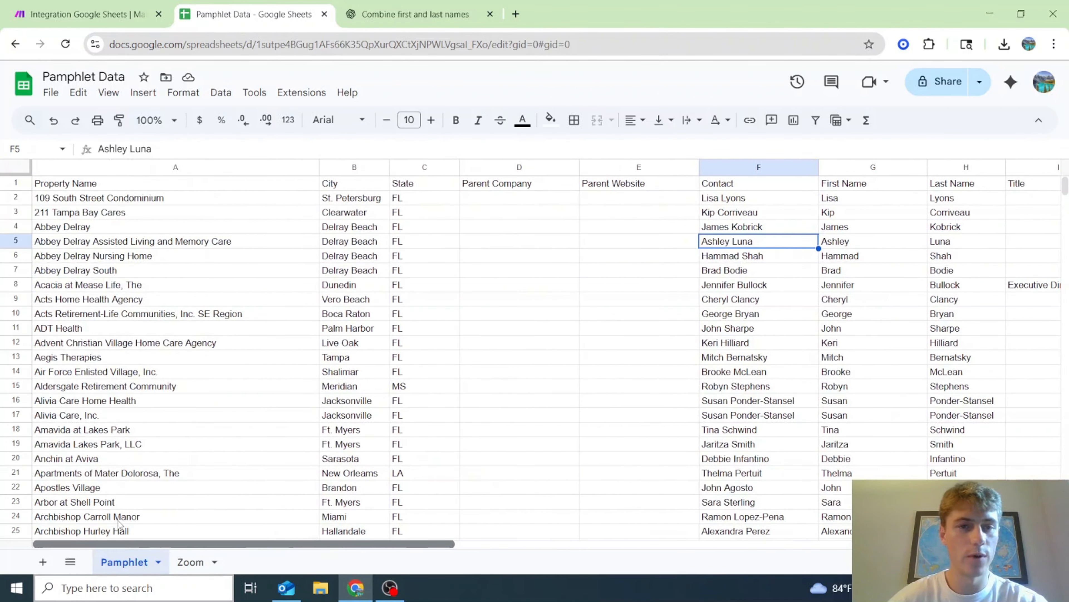
scroll(331, 352, right, 3)
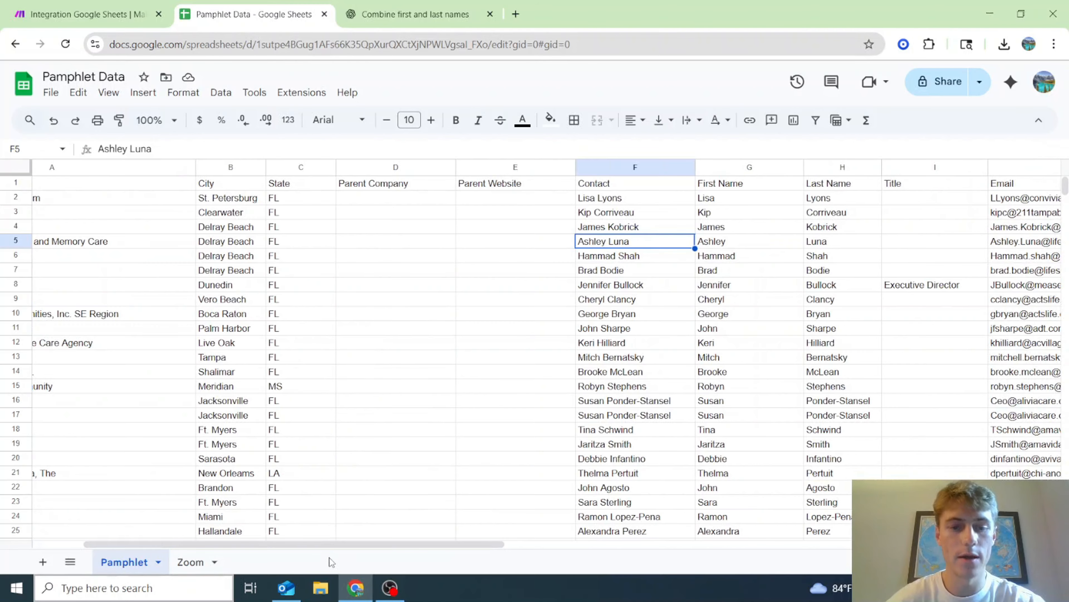
drag(333, 544, 373, 539)
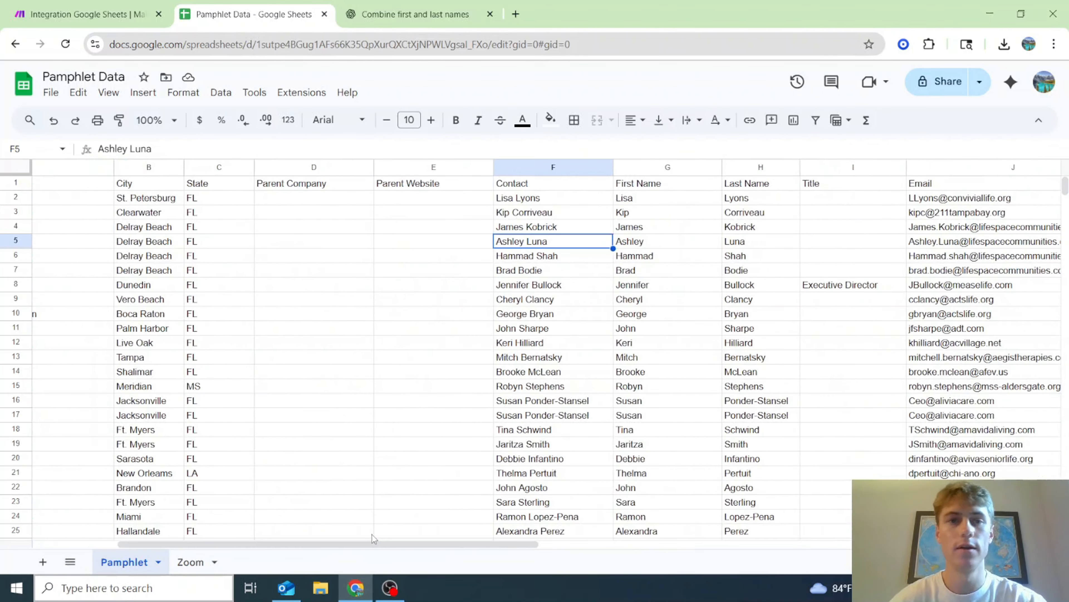
click(97, 14)
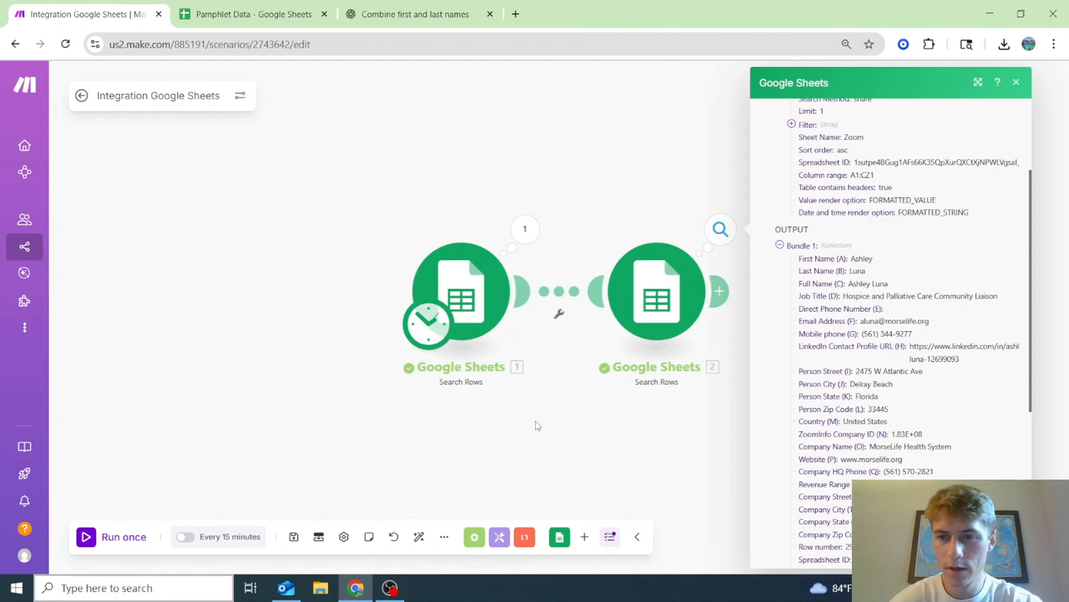
- Add an Array aggregator after the second search, then delete it
click(572, 419)
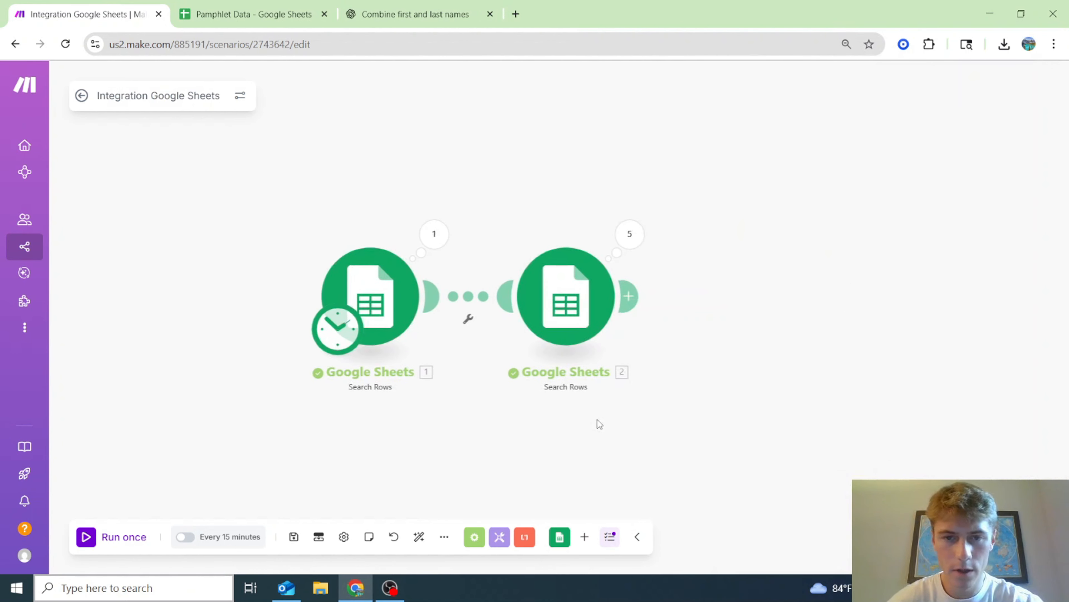
click(639, 297)
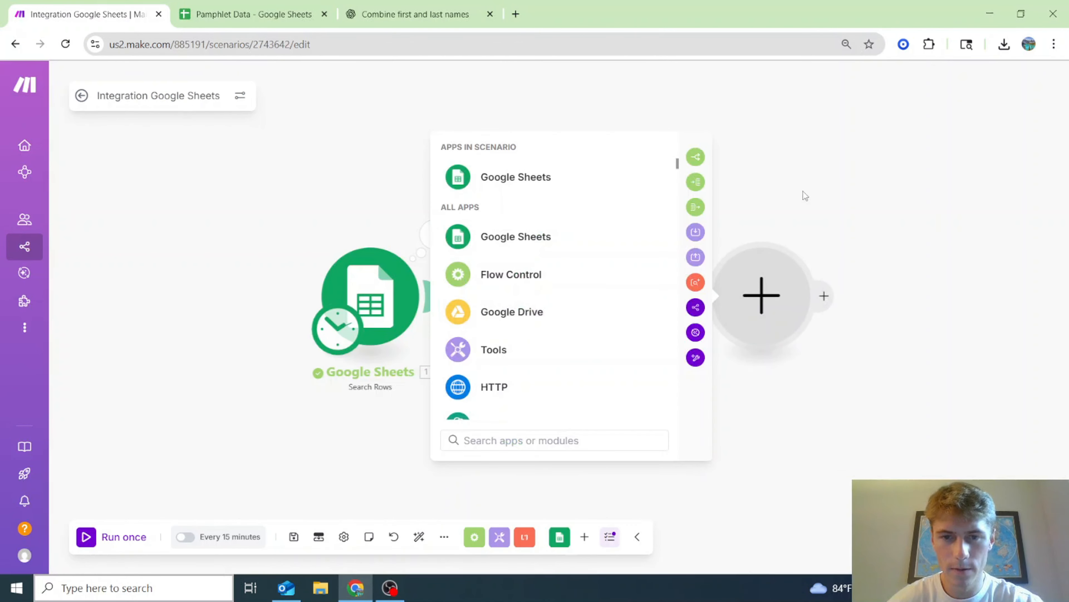
click(696, 207)
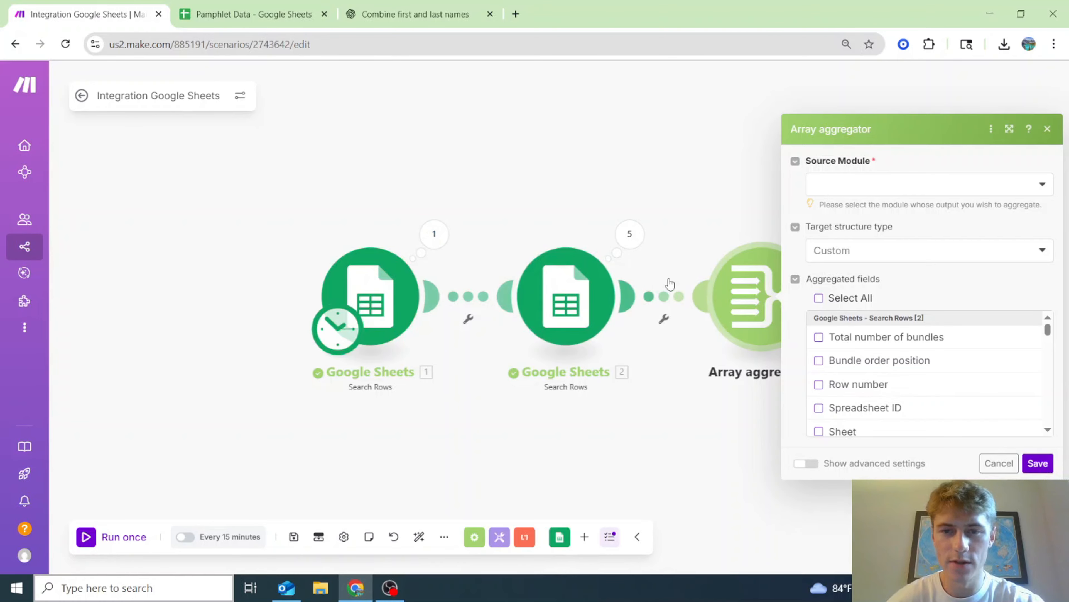
click(657, 178)
right_click(693, 298)
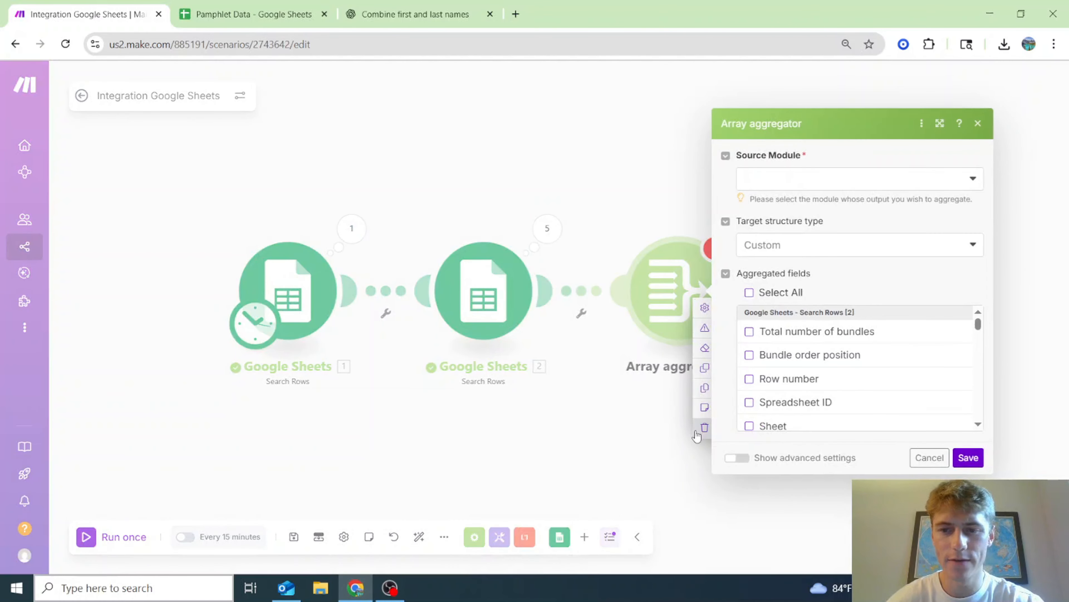
click(705, 427)
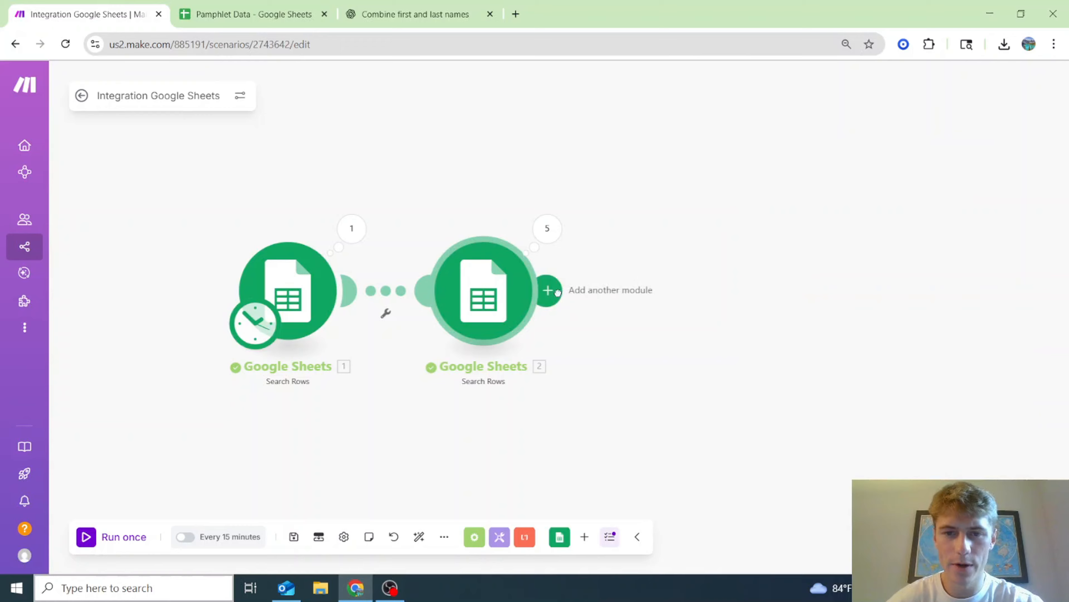
- Add a Google Sheets Update a Row module after the second search
click(547, 291)
click(790, 237)
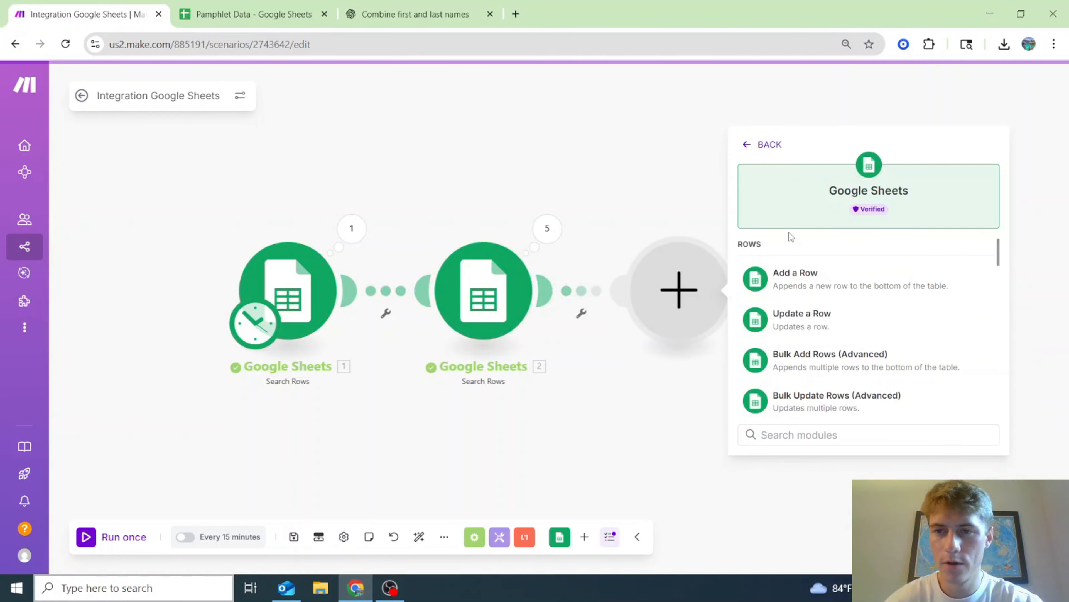
scroll(867, 329, down, 2)
scroll(857, 318, up, 2)
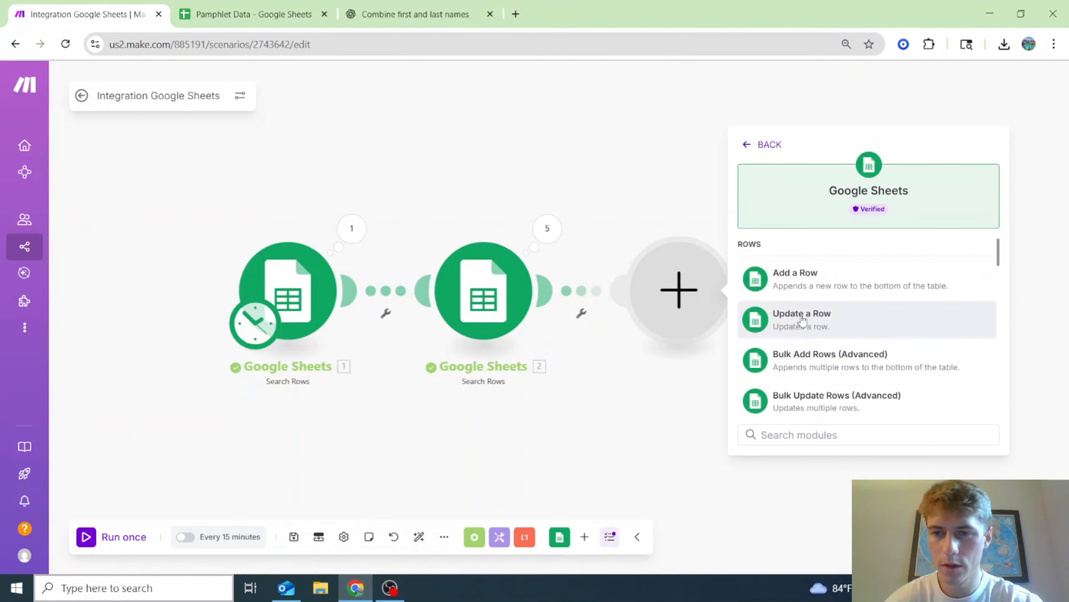
click(855, 315)
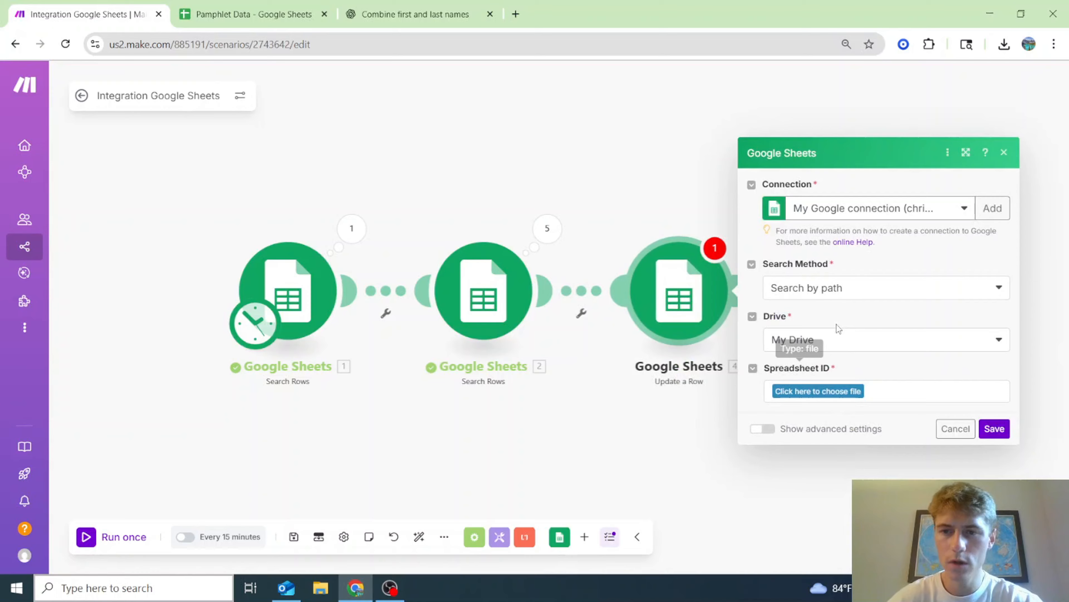
- Copy the Pamphlet Data spreadsheet ID from the second search's operation output
click(850, 290)
click(547, 228)
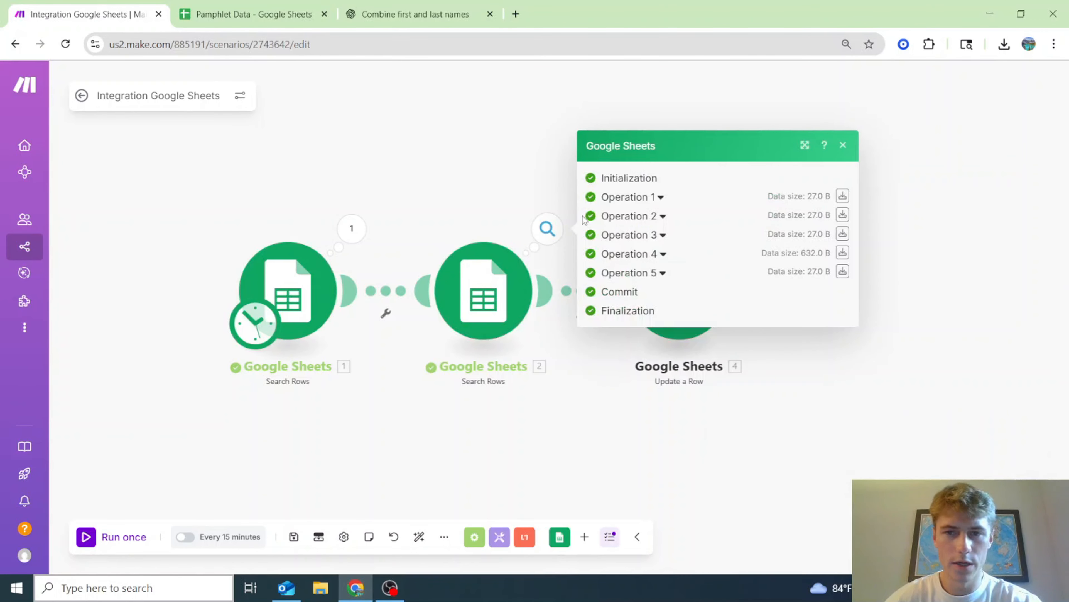
click(615, 198)
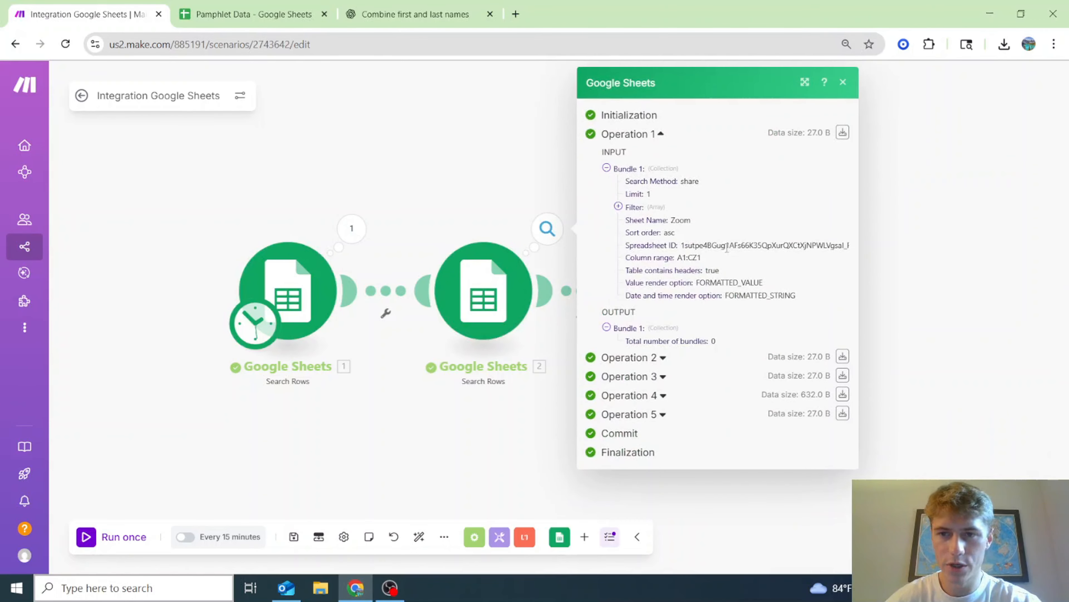
double_click(727, 245)
drag(469, 442, 471, 440)
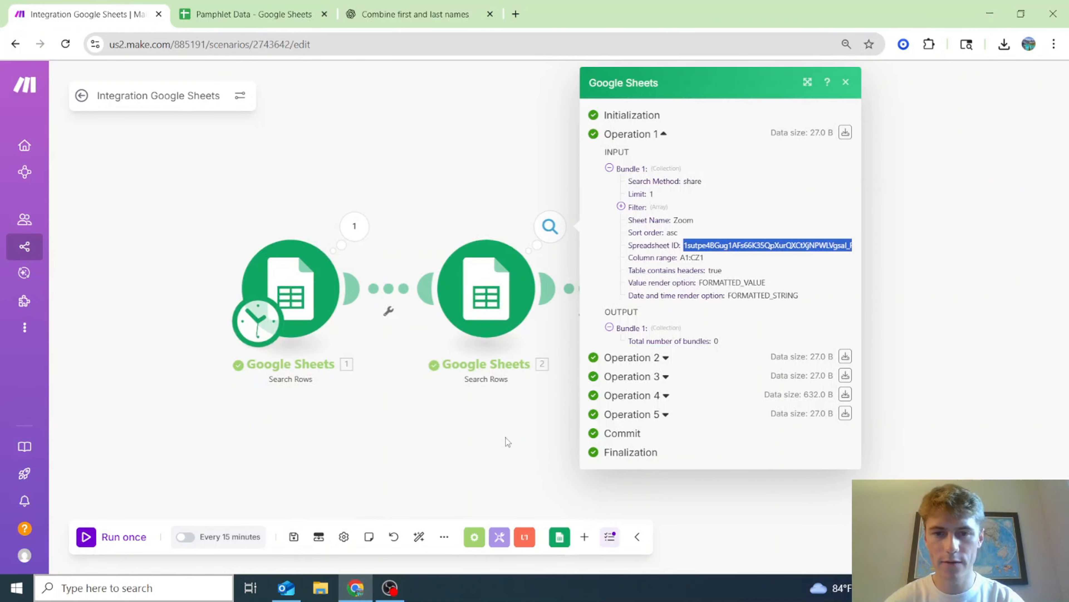
click(506, 437)
- Paste the spreadsheet ID into Update a Row and set Search Method to Select from all
click(645, 296)
click(851, 294)
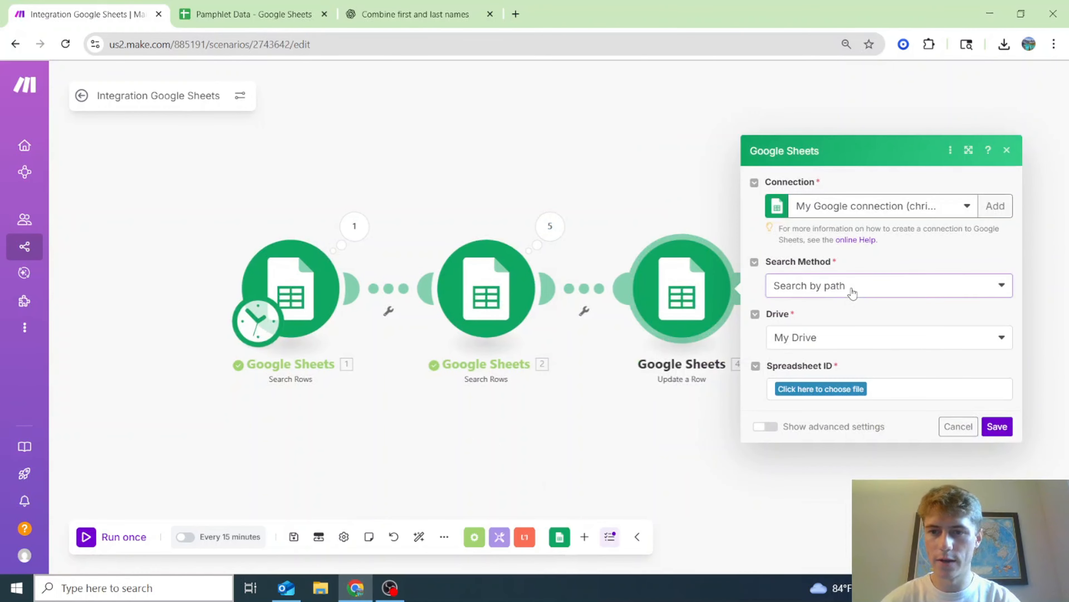
click(803, 350)
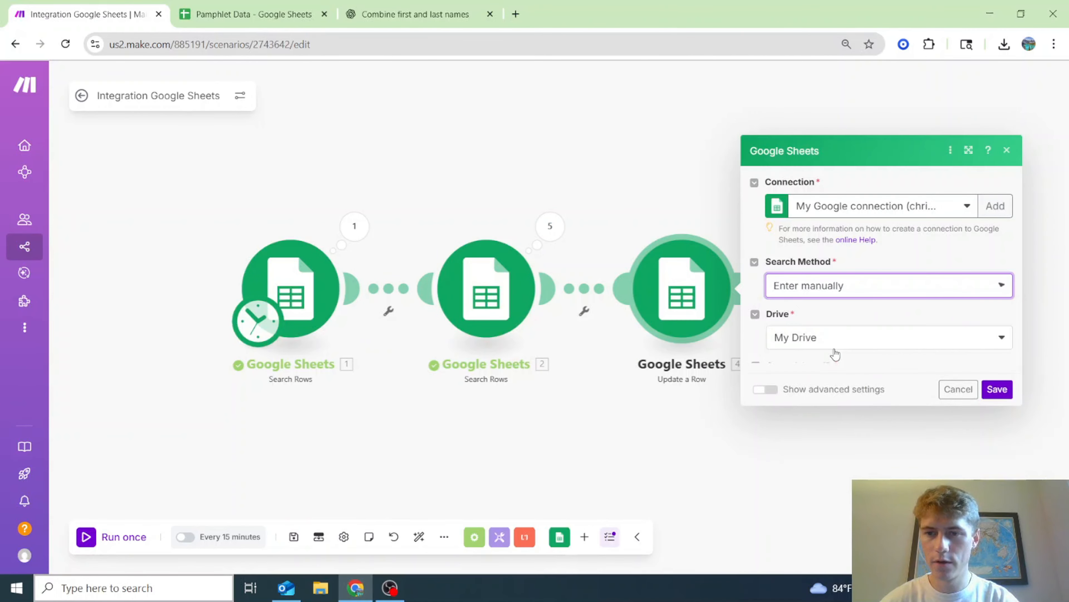
click(839, 269)
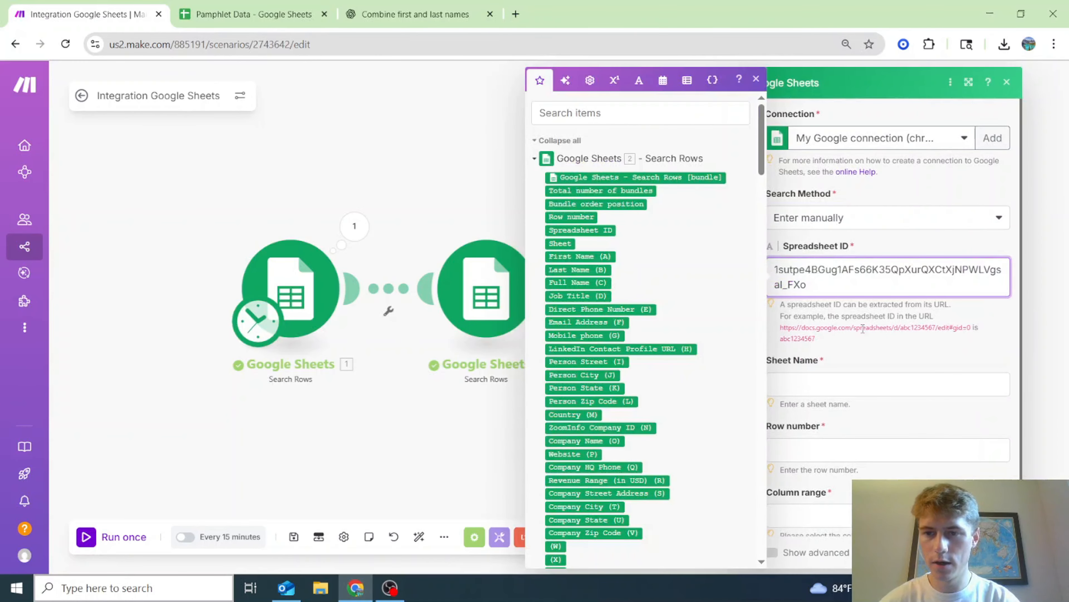
click(859, 223)
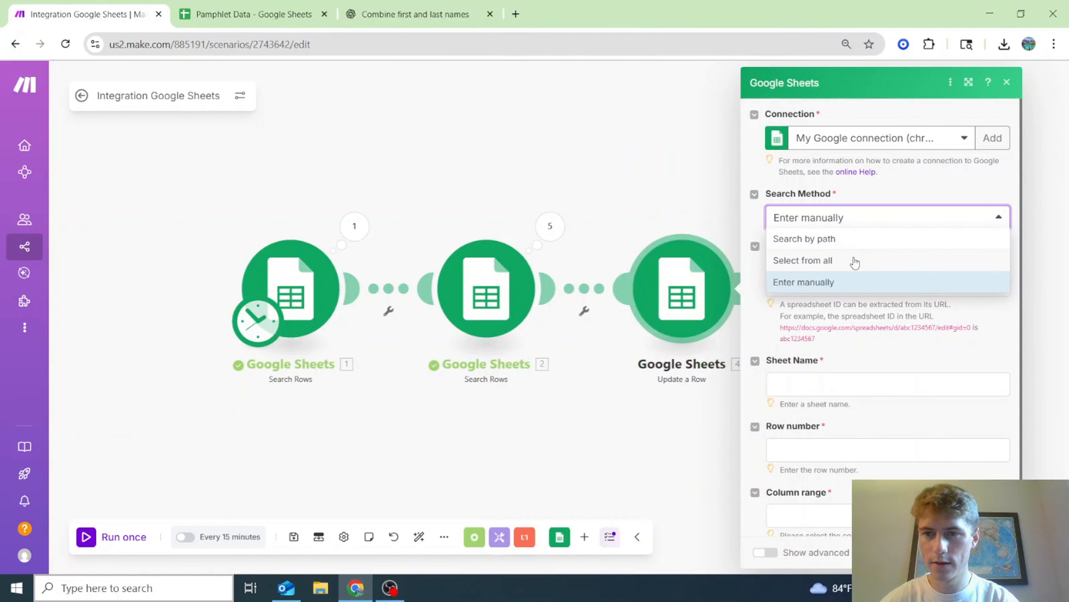
click(854, 261)
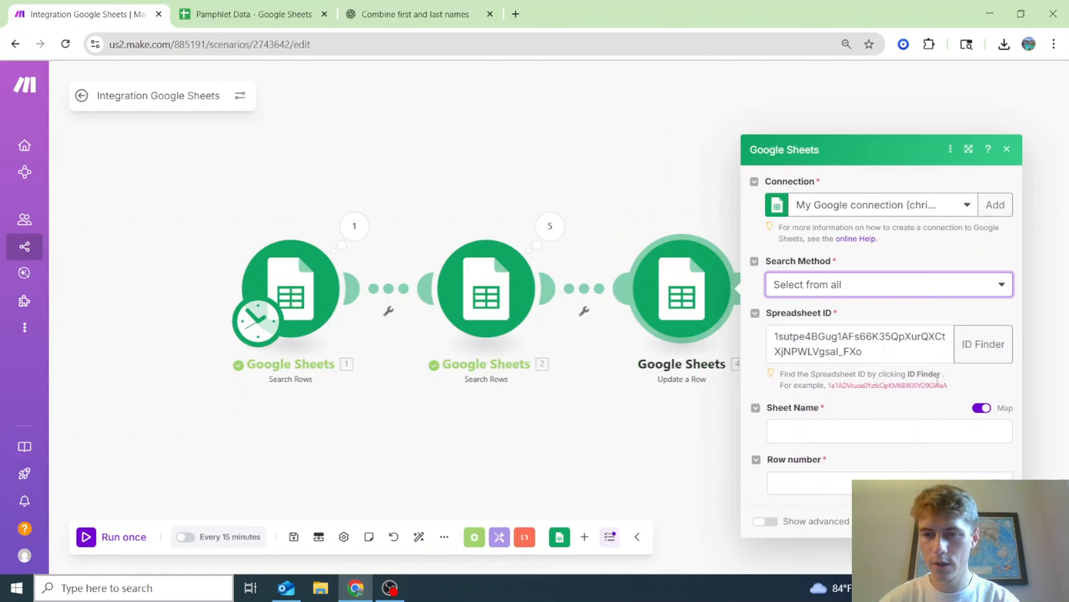
click(776, 371)
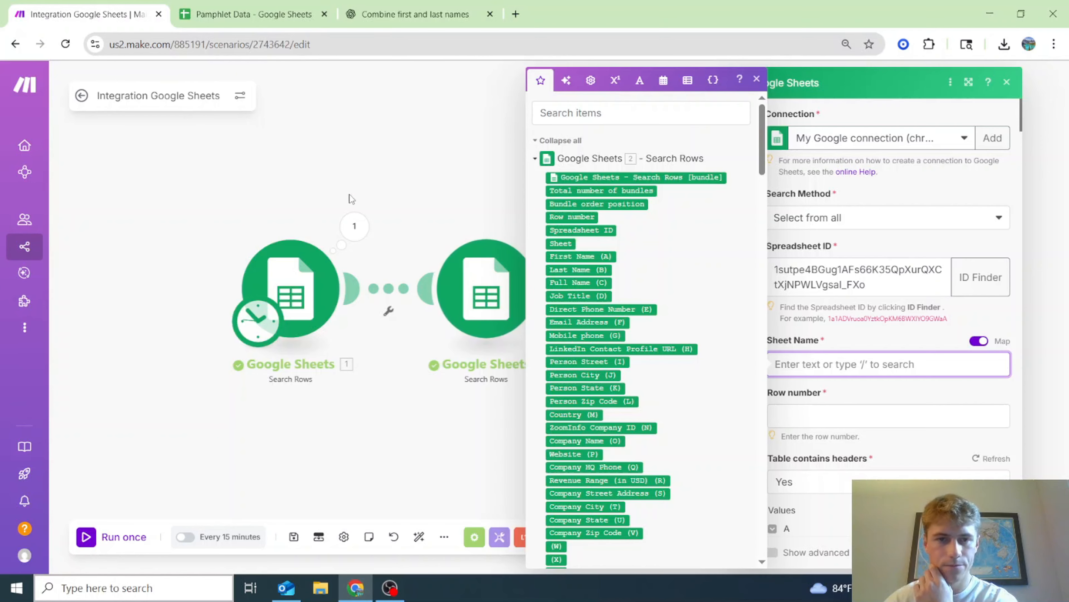
click(354, 226)
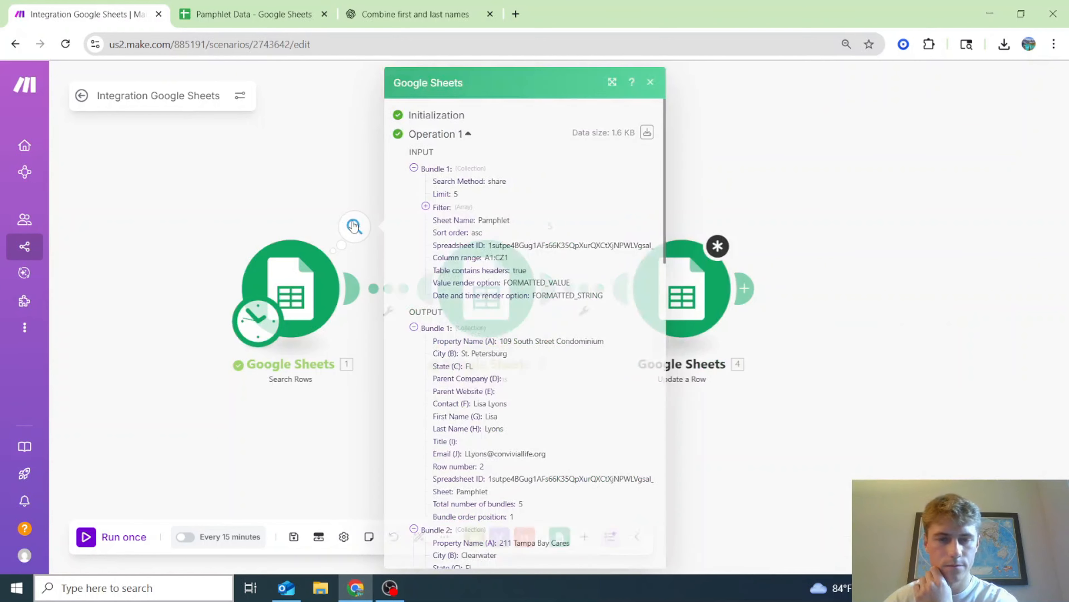
- Copy 'Pamphlet' from the run output into Update a Row's Sheet Name field
double_click(491, 219)
key(ctrl+c)
click(709, 316)
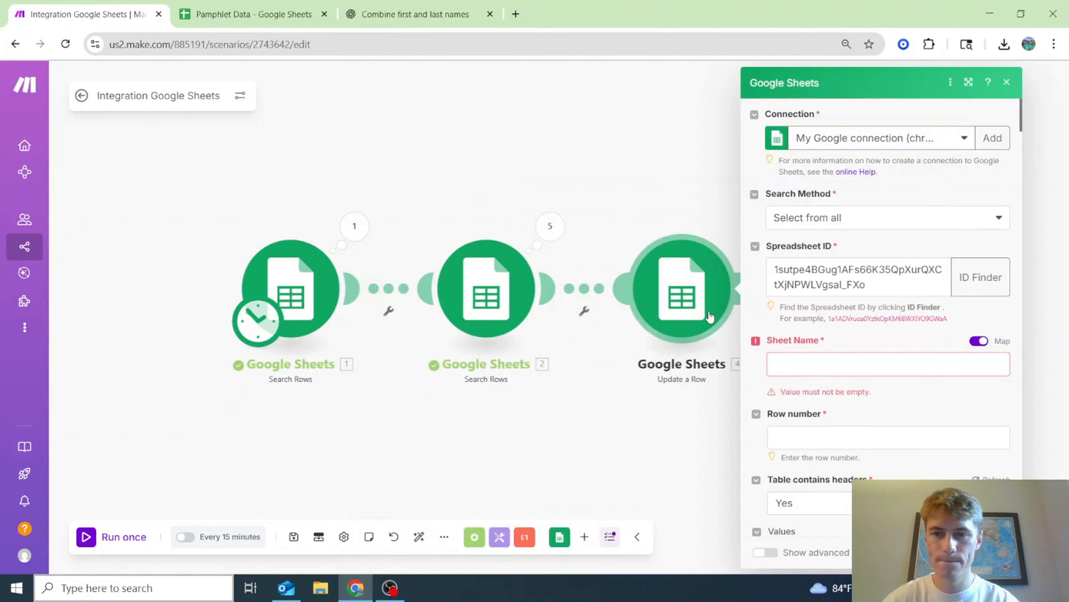
click(817, 365)
key(ctrl+v)
- Map module 1's Row number into the Update a Row Row number field
click(922, 405)
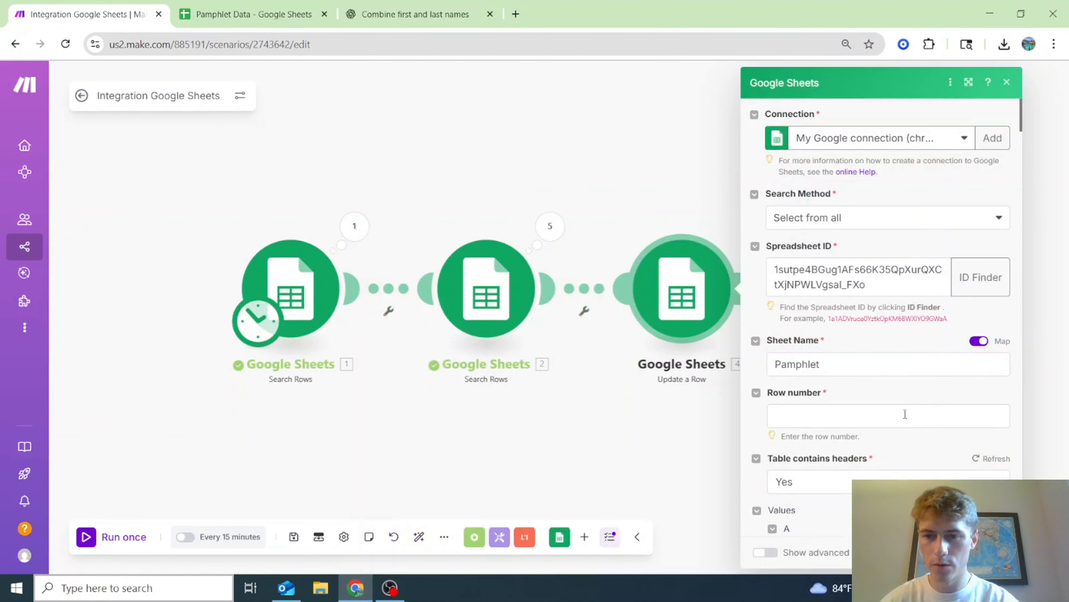
scroll(669, 285, down, 6)
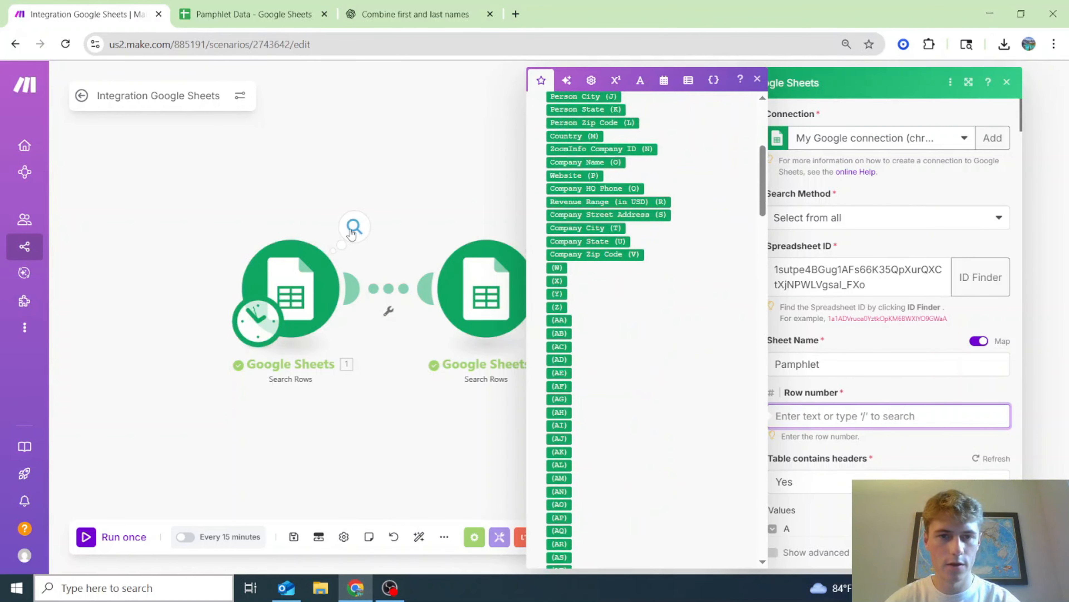
scroll(579, 253, down, 10)
scroll(575, 278, up, 2)
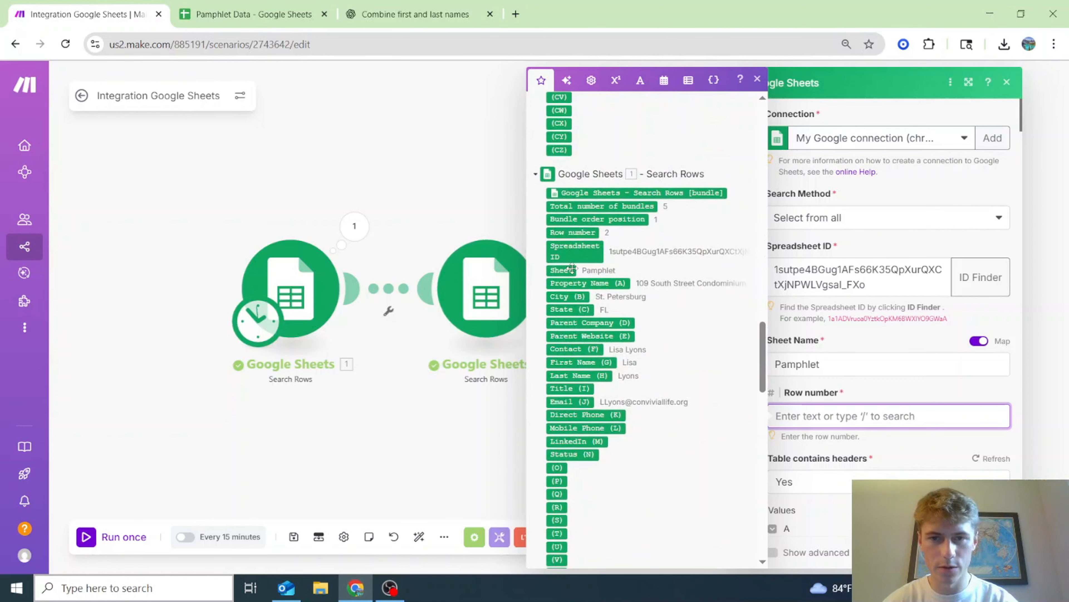
click(572, 232)
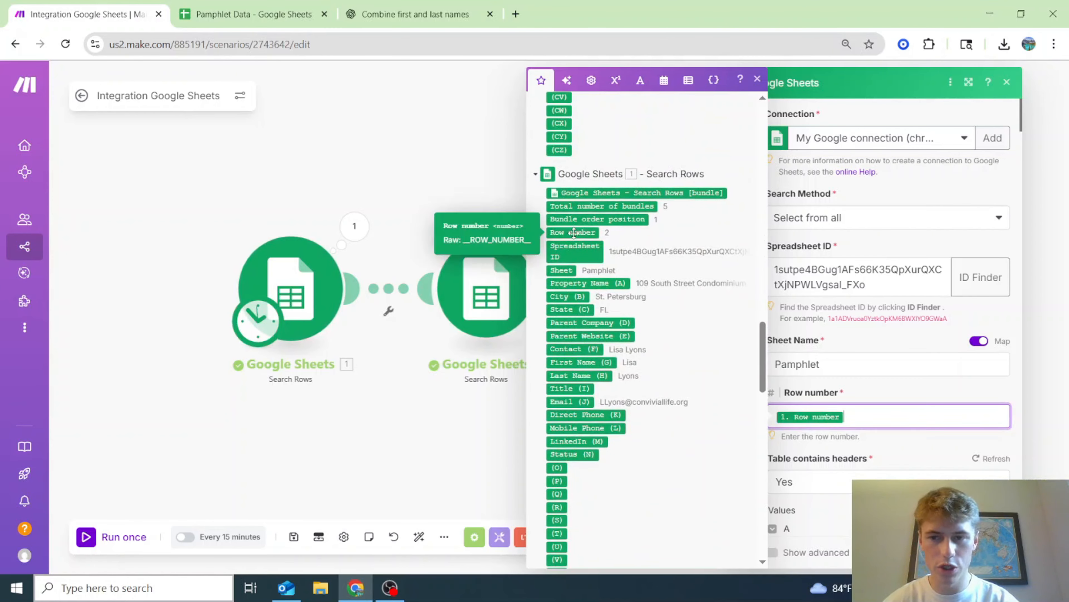
click(918, 391)
scroll(918, 391, down, 4)
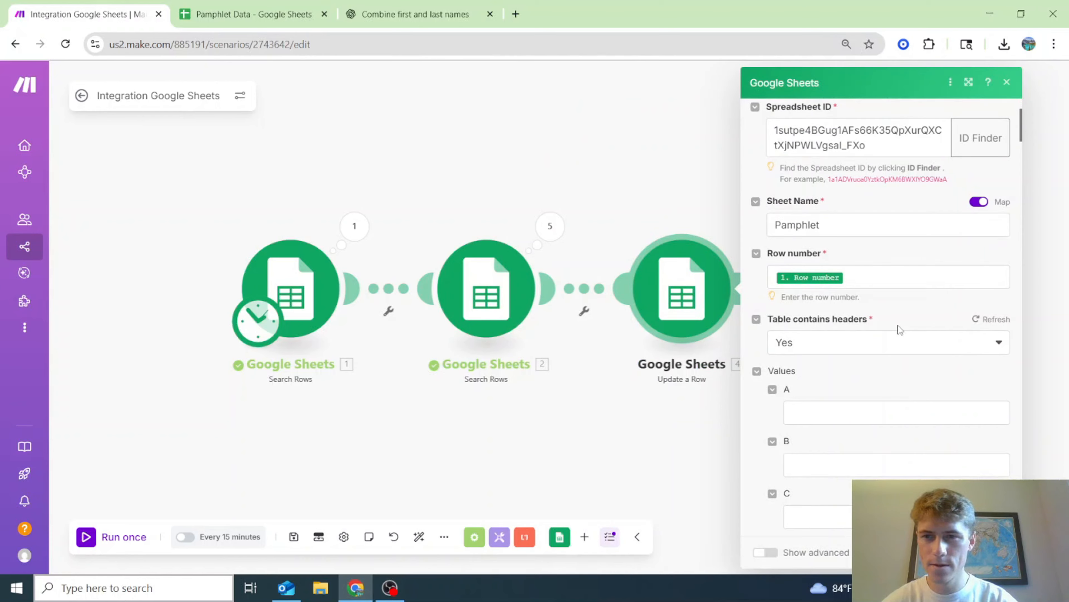
scroll(899, 329, up, 2)
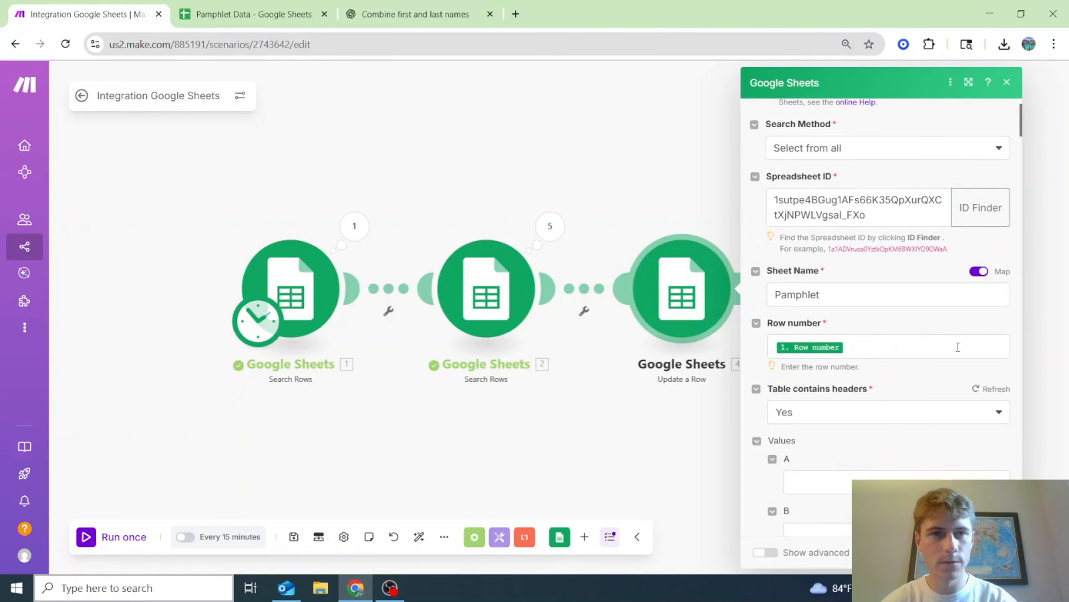
- Map Company Name into column D and Website into column E of the row update
click(252, 14)
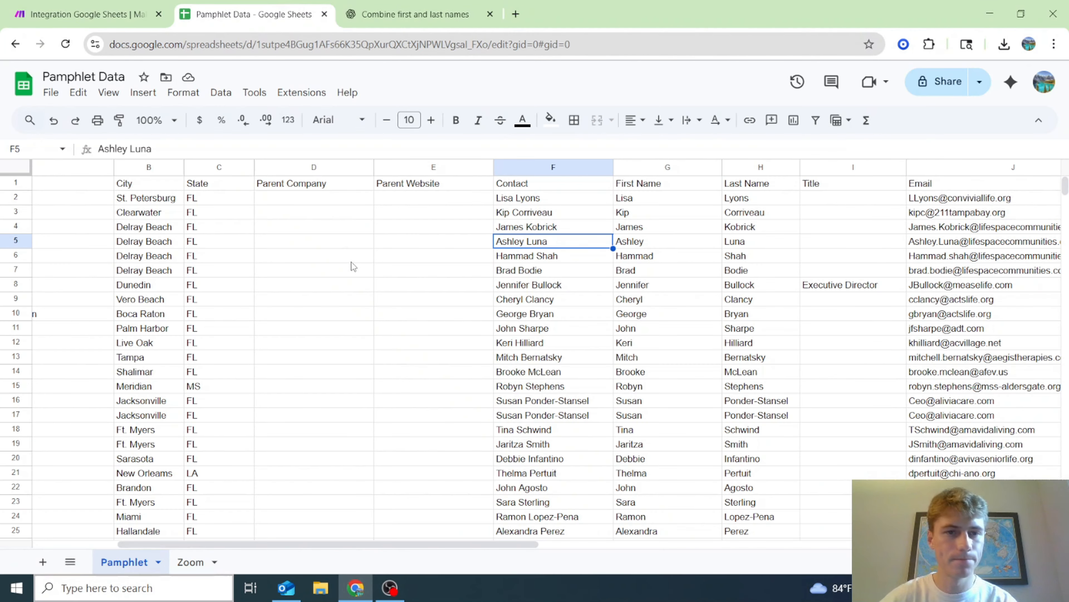
click(105, 6)
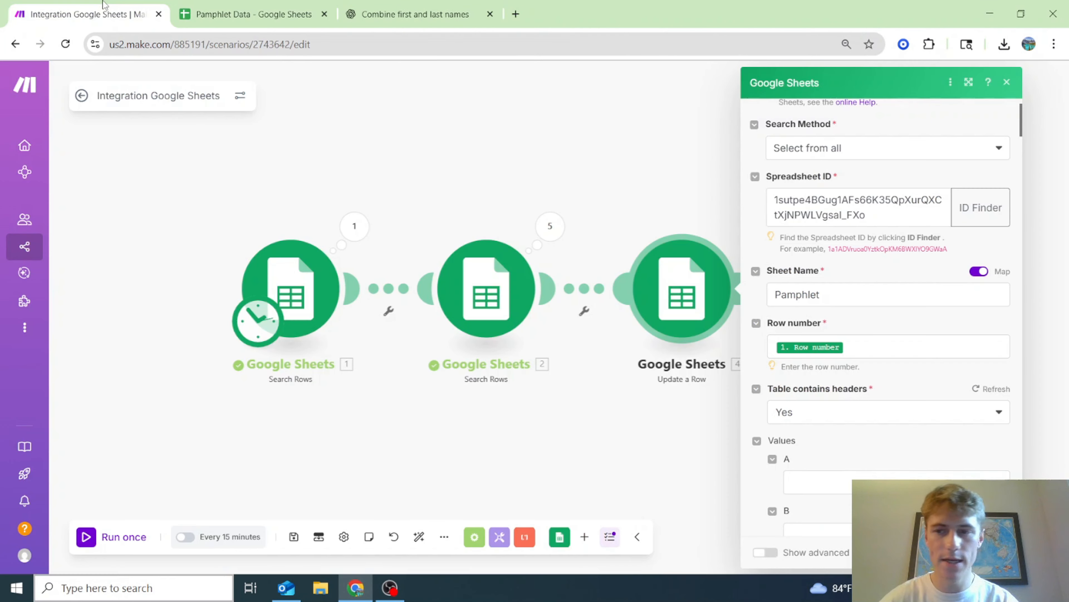
scroll(838, 425, down, 3)
click(811, 491)
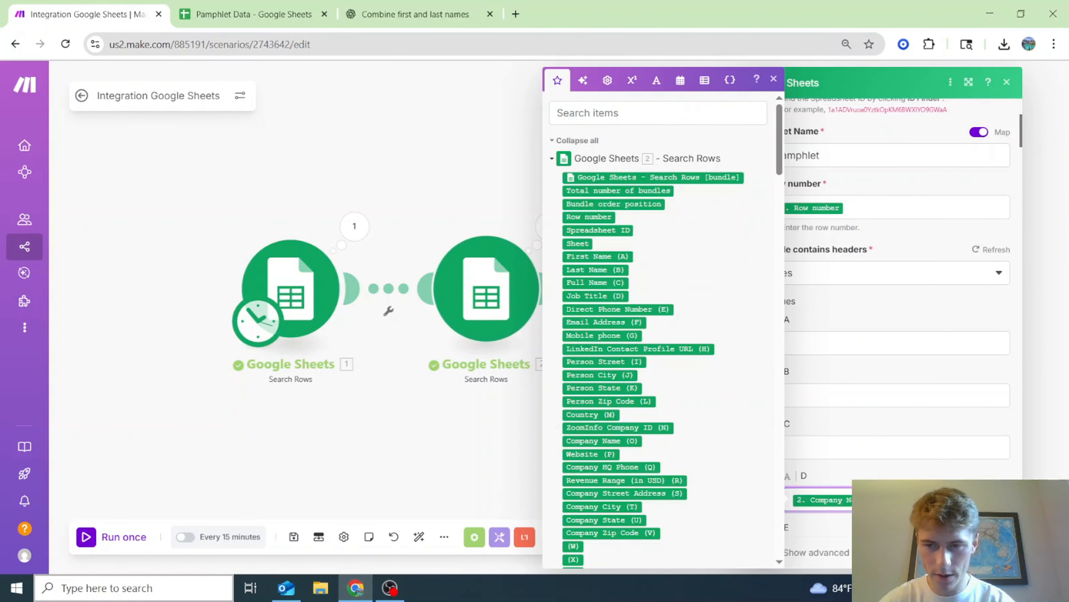
click(602, 440)
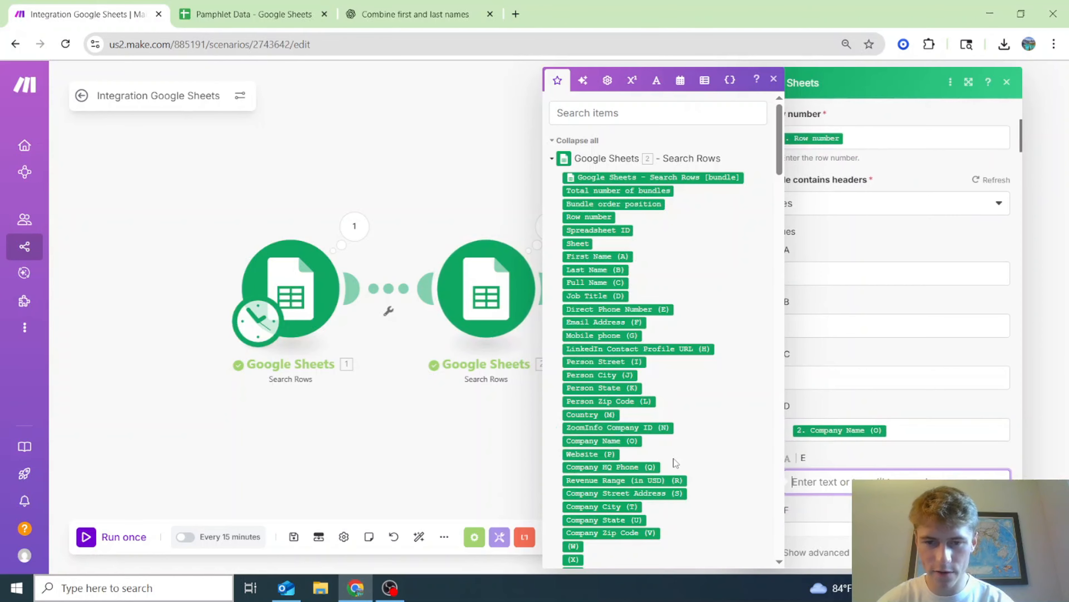
click(595, 454)
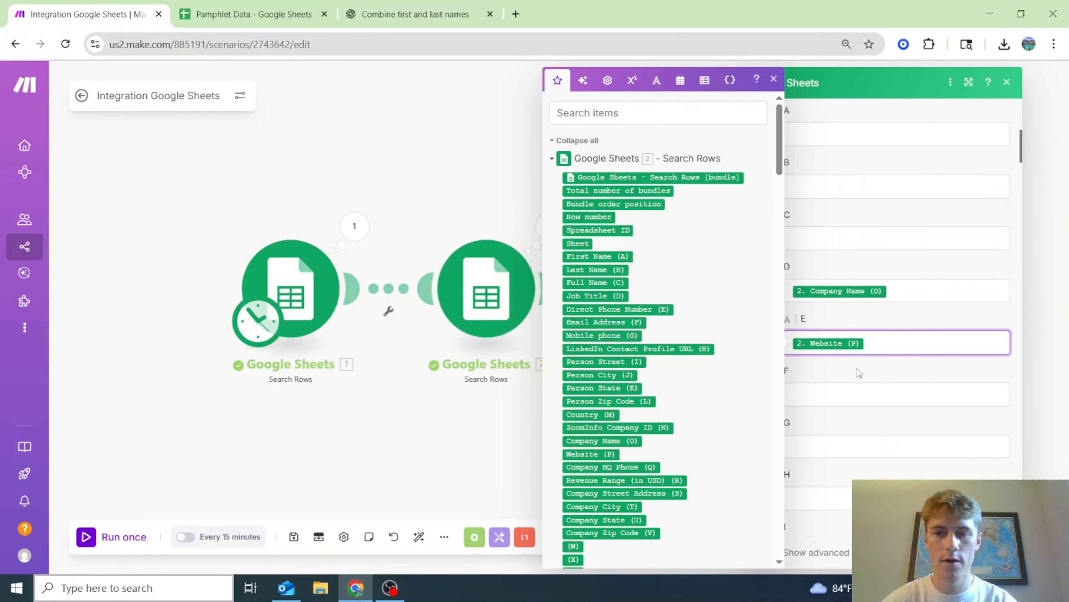
- Map the Zoom match's Job Title into column I
click(253, 14)
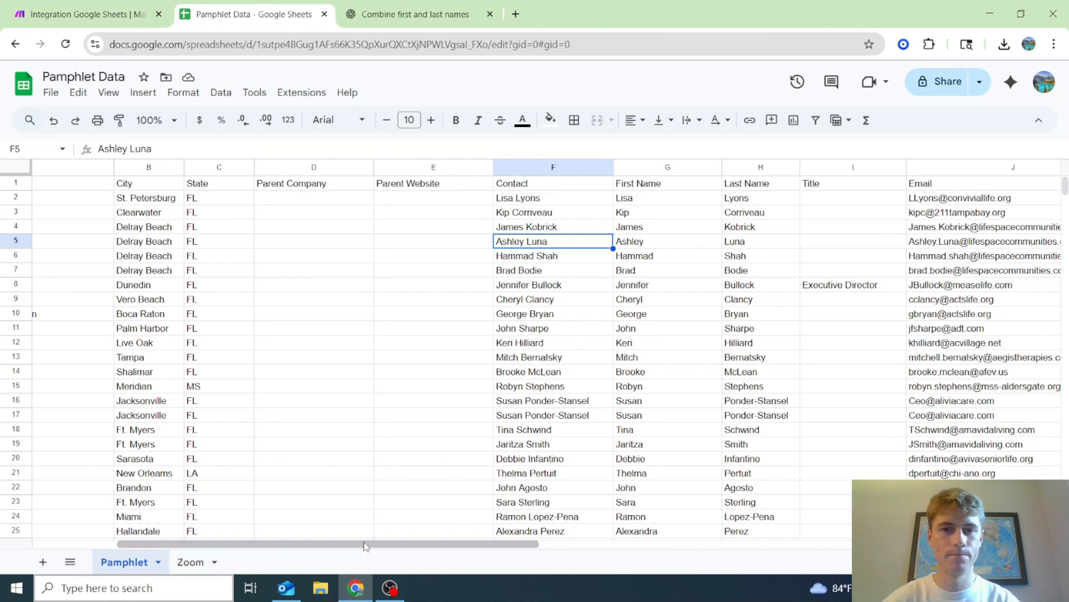
drag(366, 545, 412, 546)
click(88, 5)
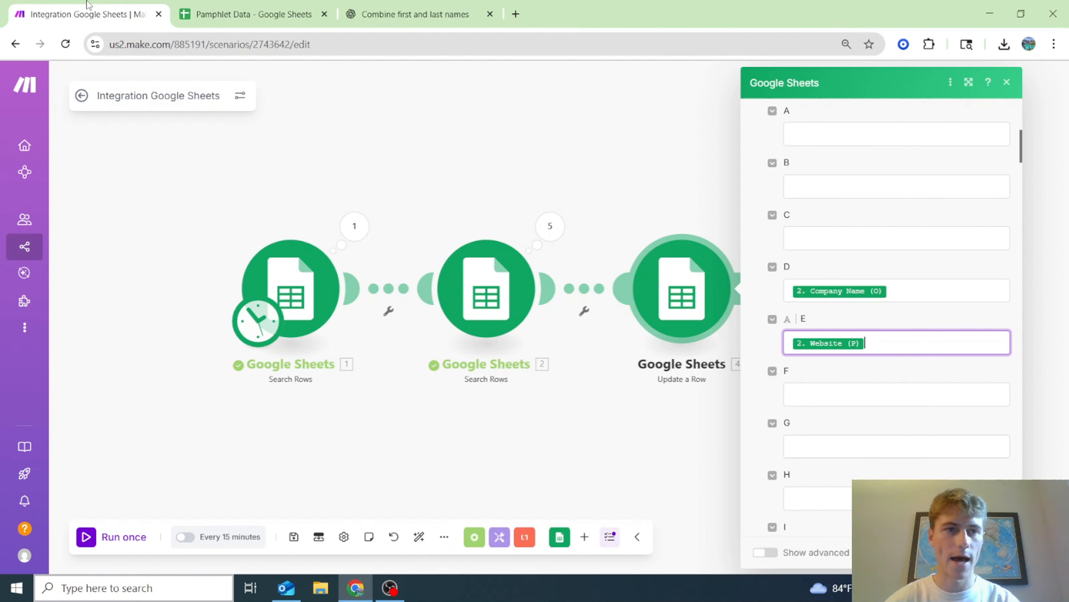
scroll(809, 416, down, 3)
click(820, 481)
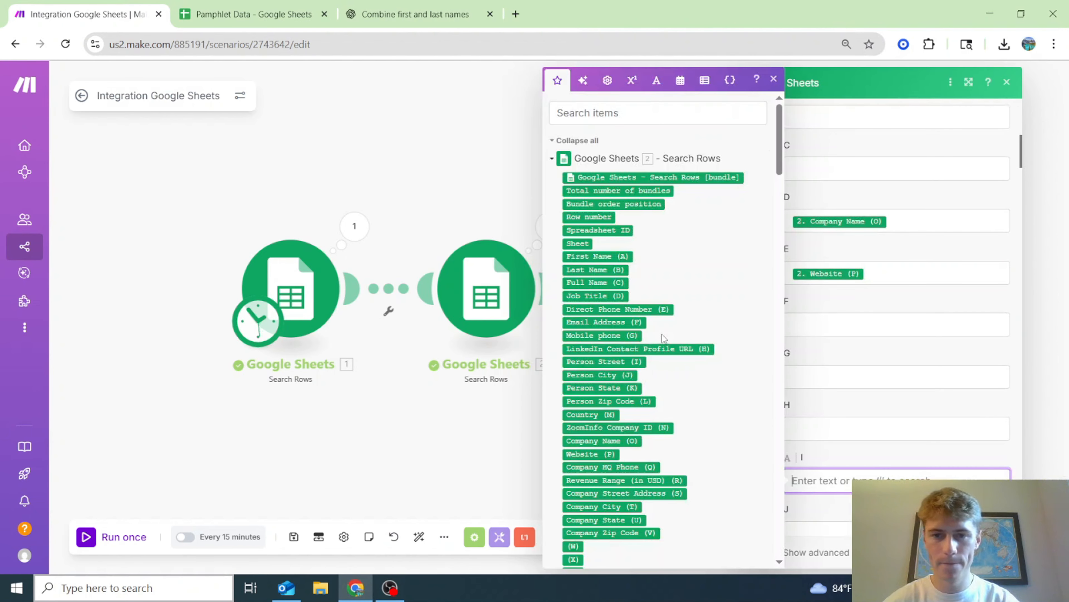
click(594, 295)
scroll(878, 347, down, 2)
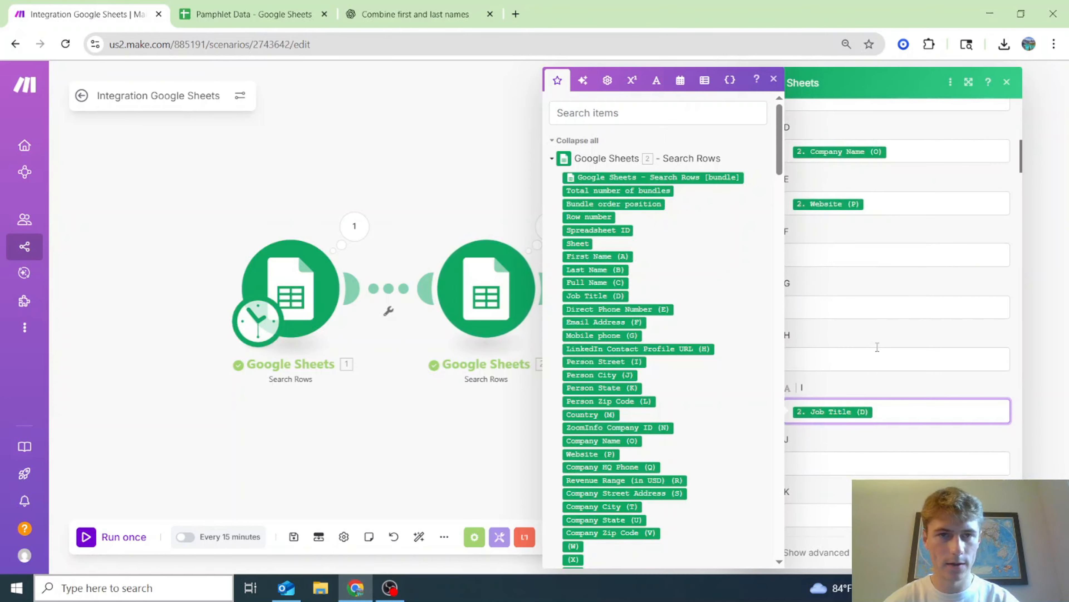
- Map Mobile phone into column L and the LinkedIn profile URL into column M
click(234, 5)
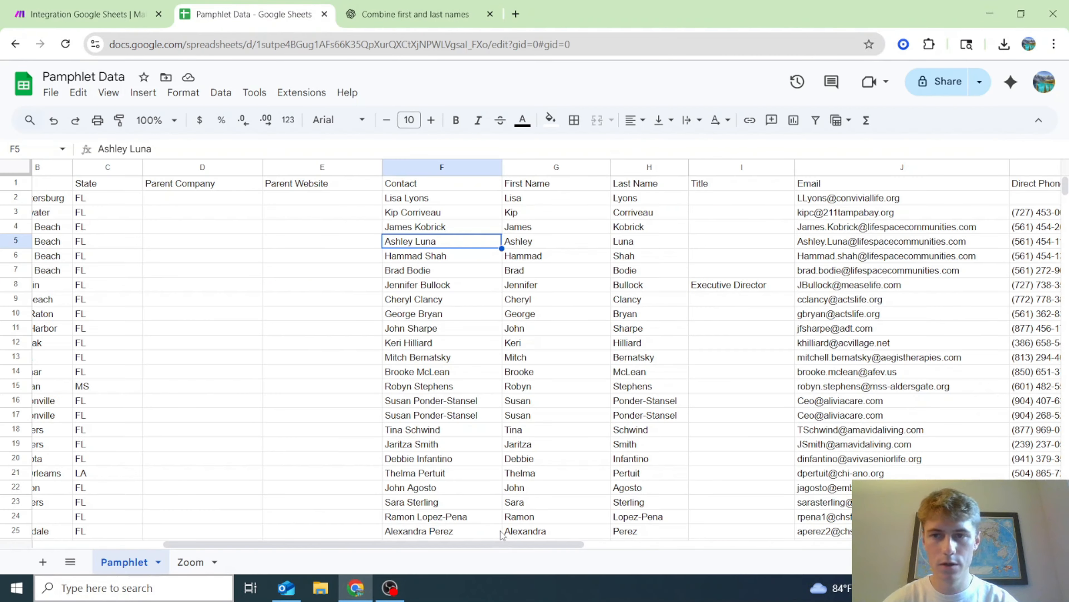
drag(503, 543, 611, 540)
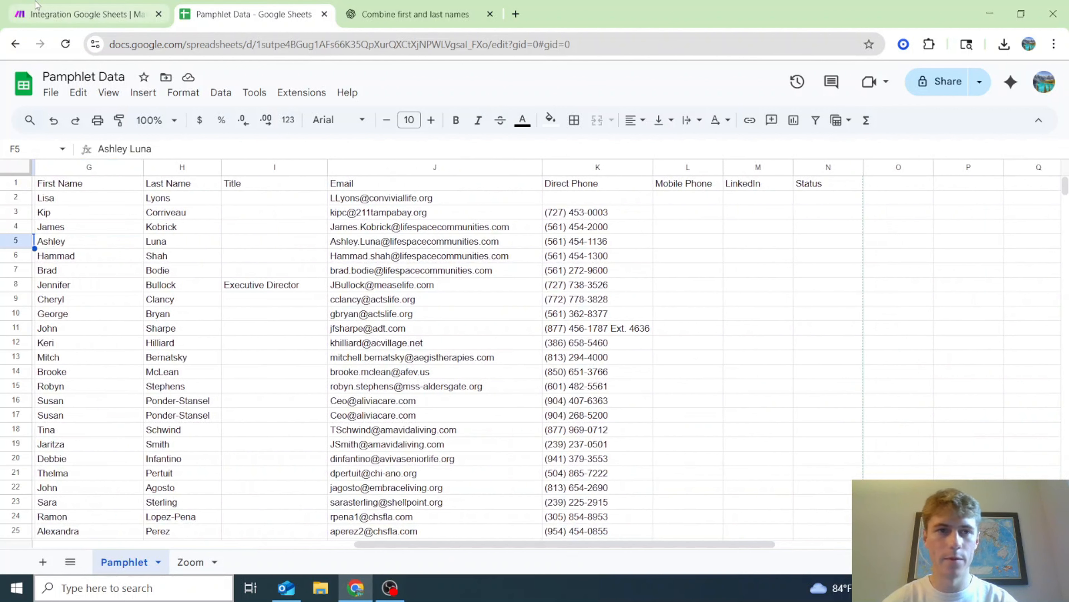
click(101, 6)
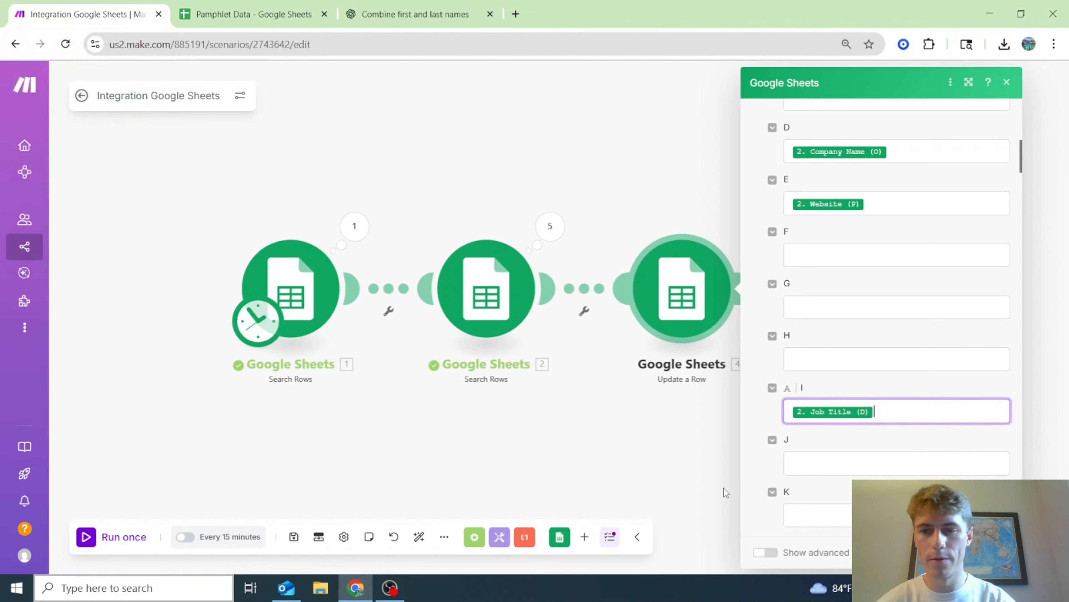
scroll(829, 431, down, 3)
click(829, 431)
scroll(610, 410, down, 2)
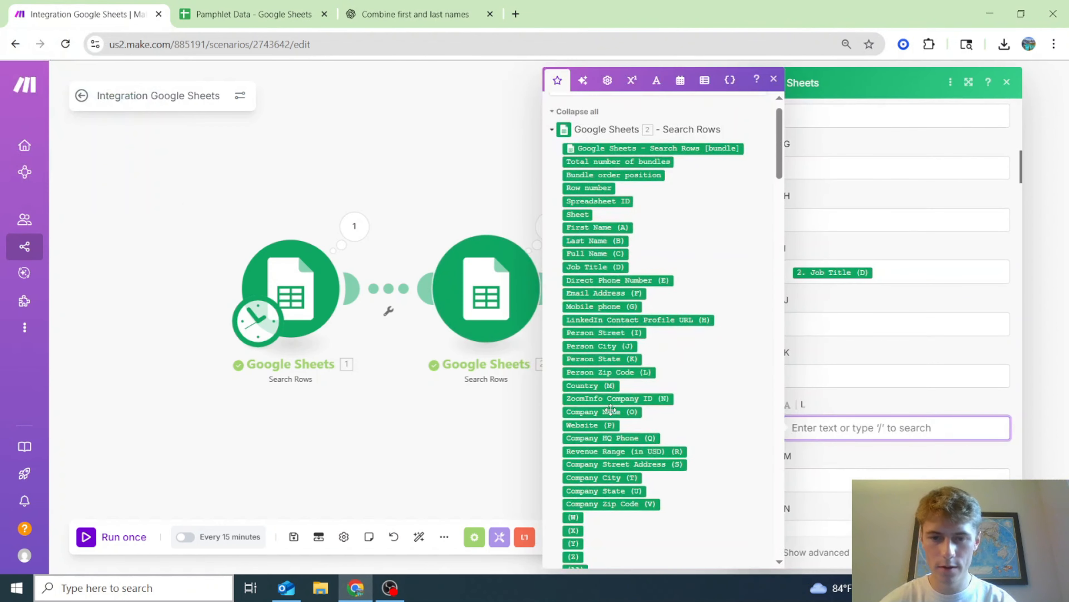
scroll(607, 475, down, 2)
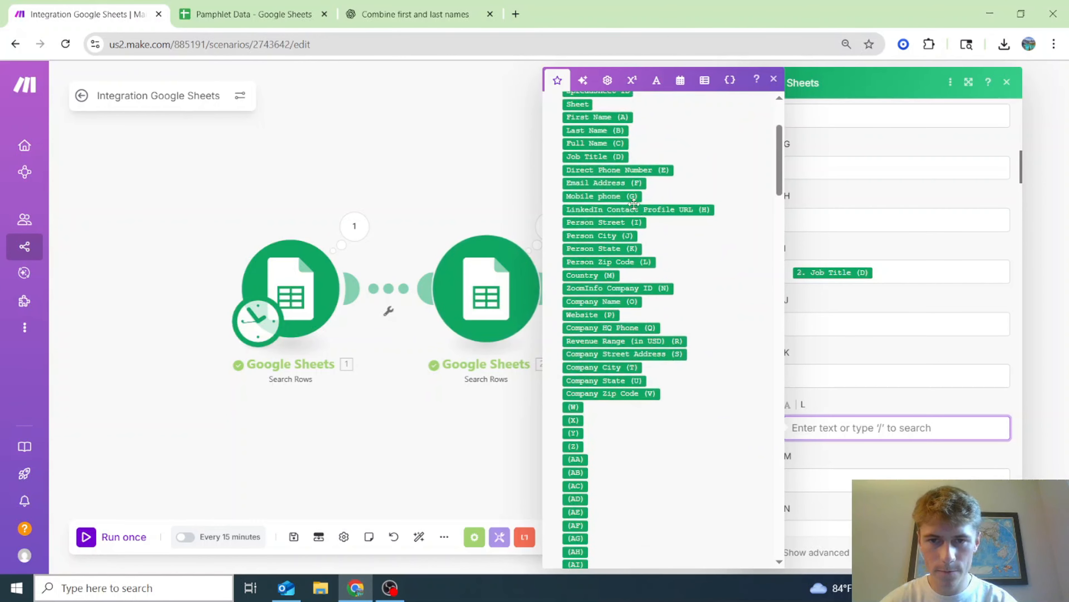
click(628, 197)
click(809, 484)
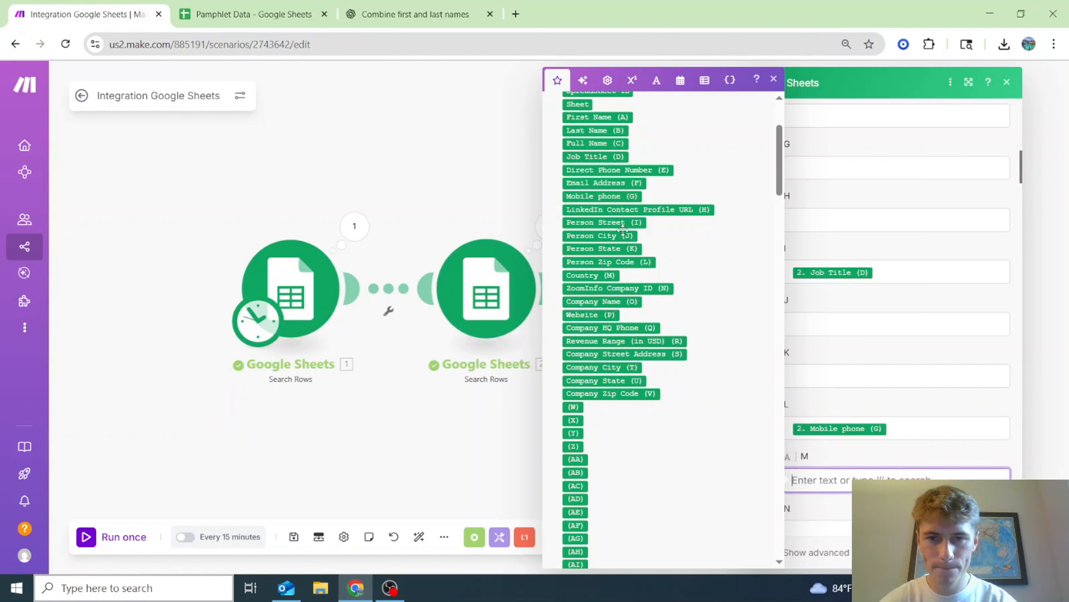
click(628, 209)
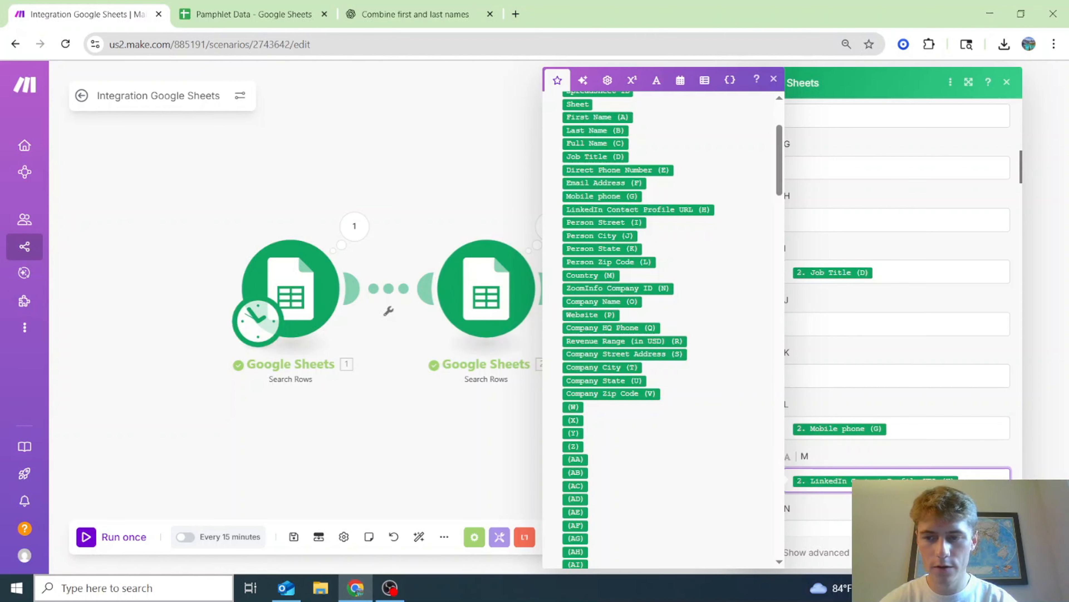
- Close the Update a Row settings and add a new module after it
click(992, 552)
drag(778, 449, 709, 464)
click(678, 308)
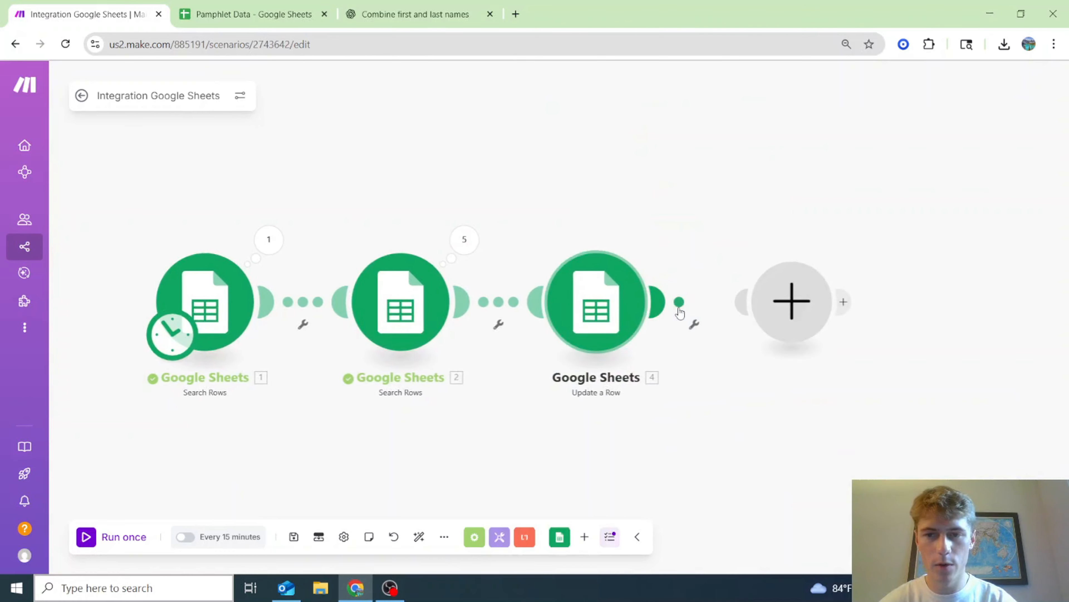
- Make the new module Google Sheets Update a Cell, then select cell N2 in Pamphlet Data
click(548, 242)
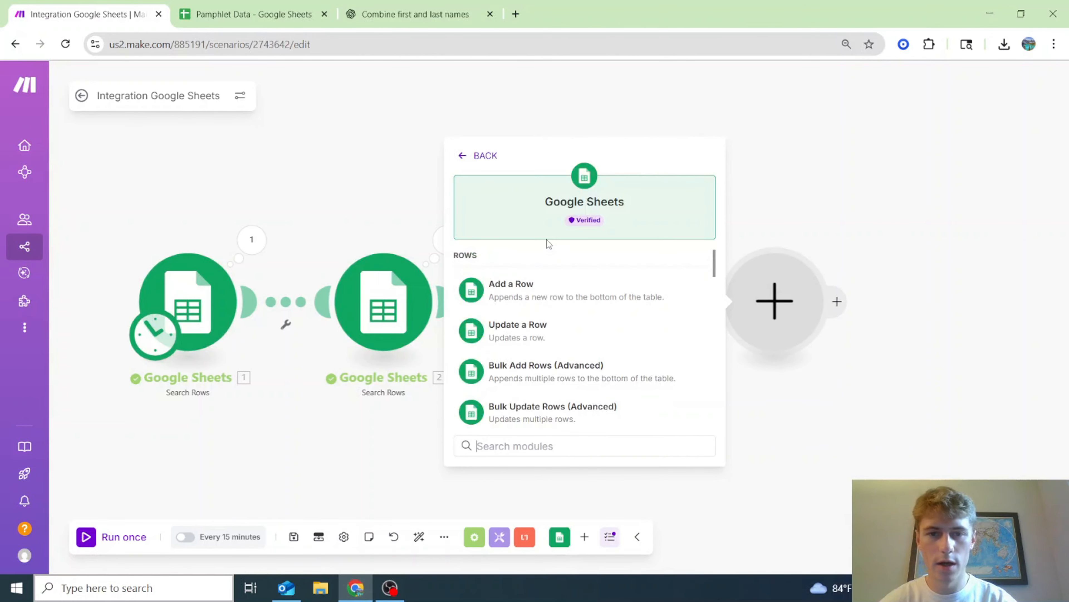
scroll(629, 363, down, 5)
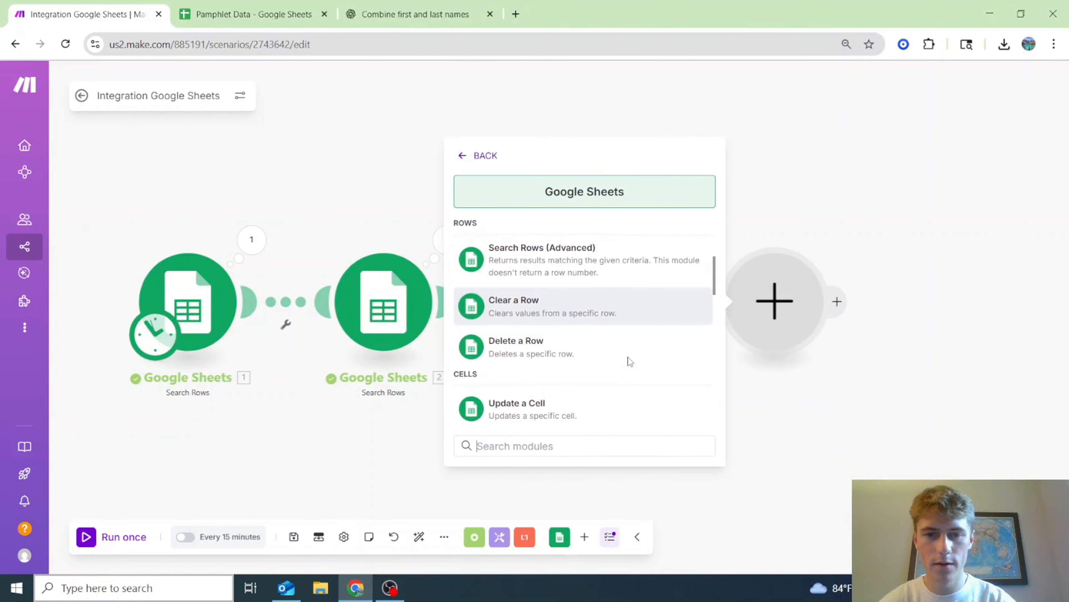
scroll(630, 361, down, 2)
click(611, 333)
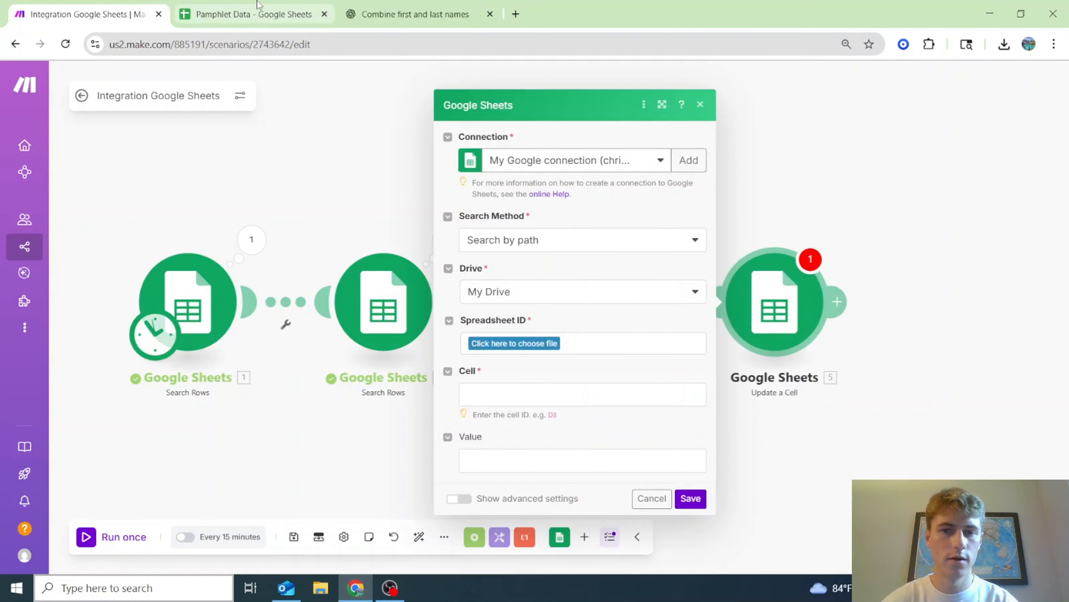
click(260, 9)
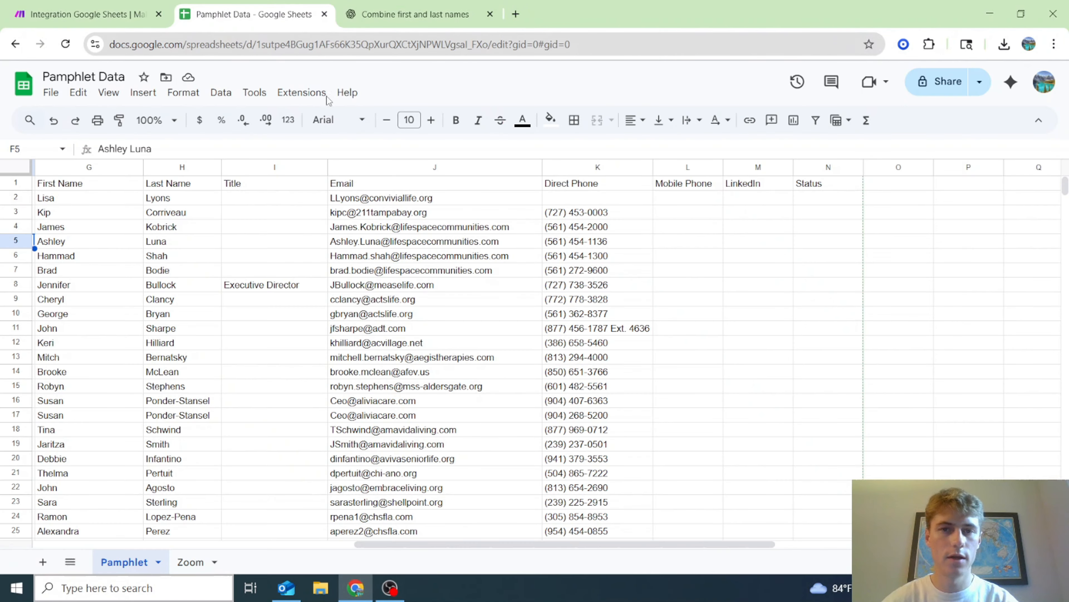
click(814, 199)
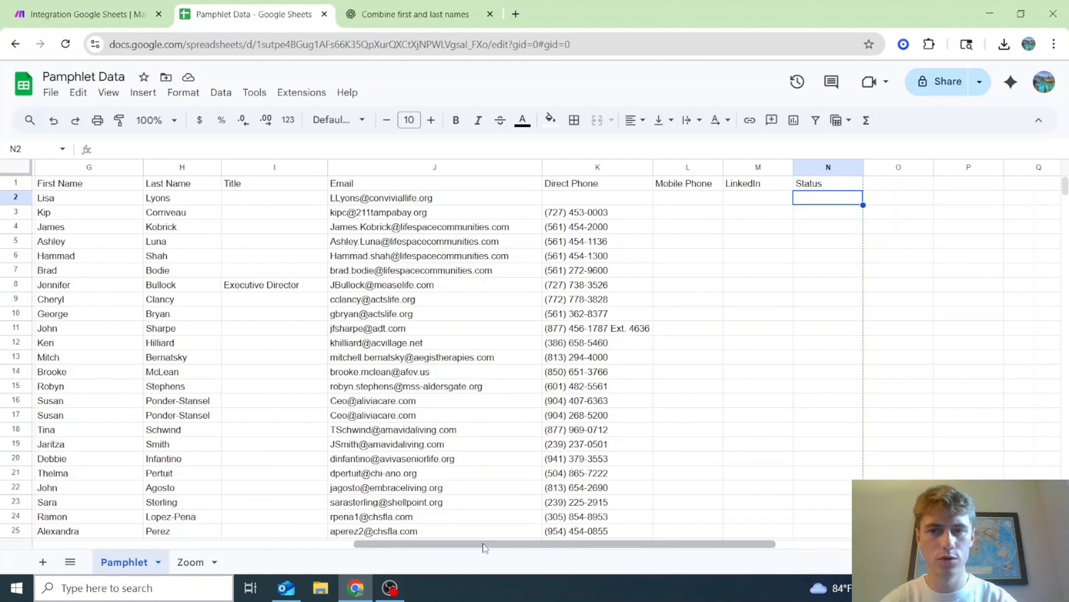
- Rename the Direct Phone header in K1 to 'Phone 1'
click(589, 164)
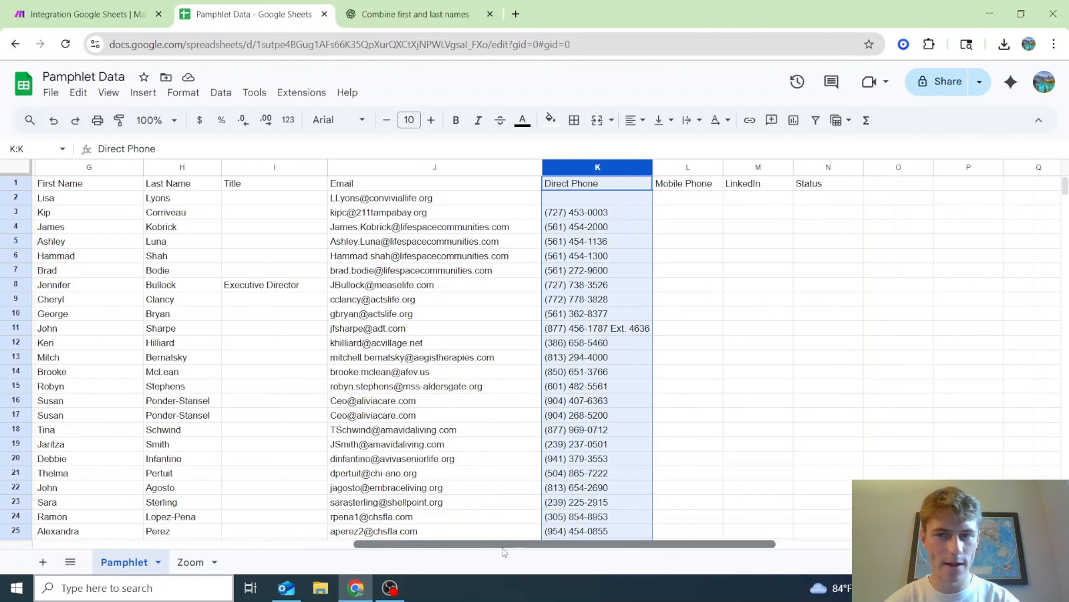
click(219, 562)
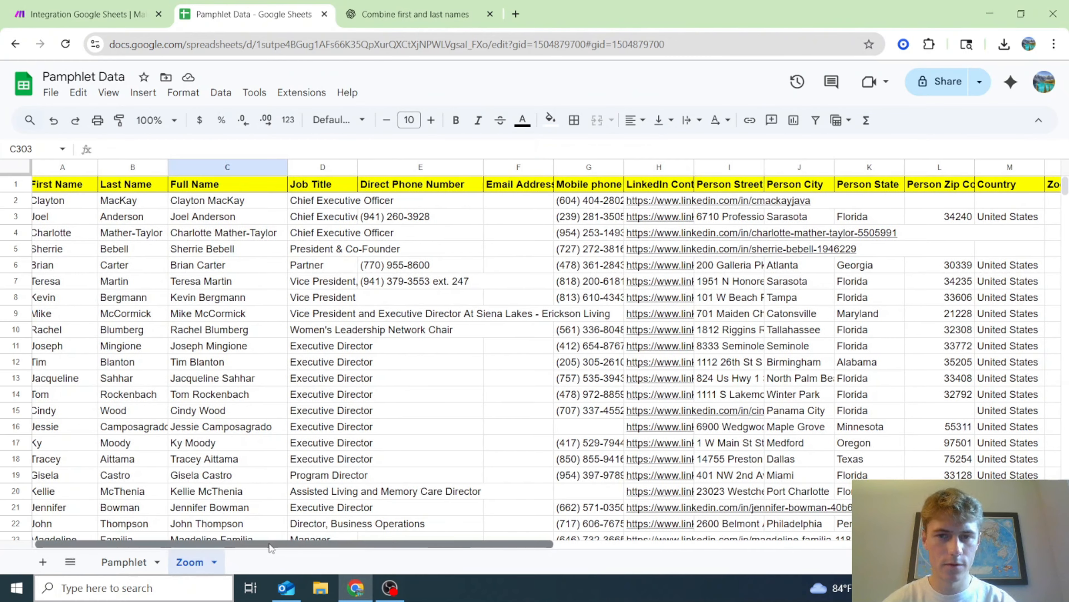
drag(269, 547, 303, 547)
scroll(376, 534, down, 20)
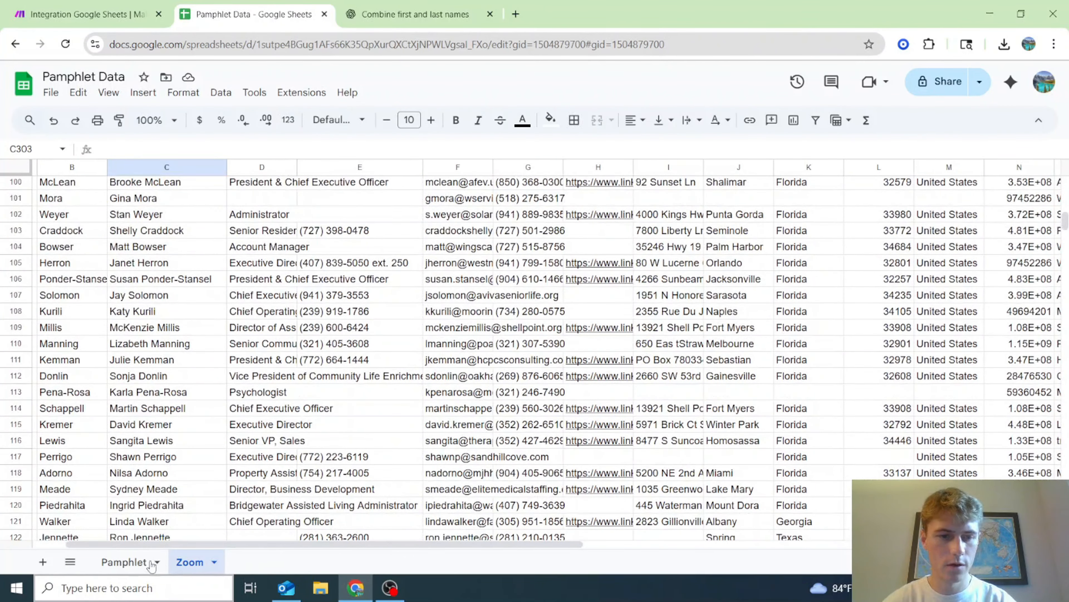
click(153, 566)
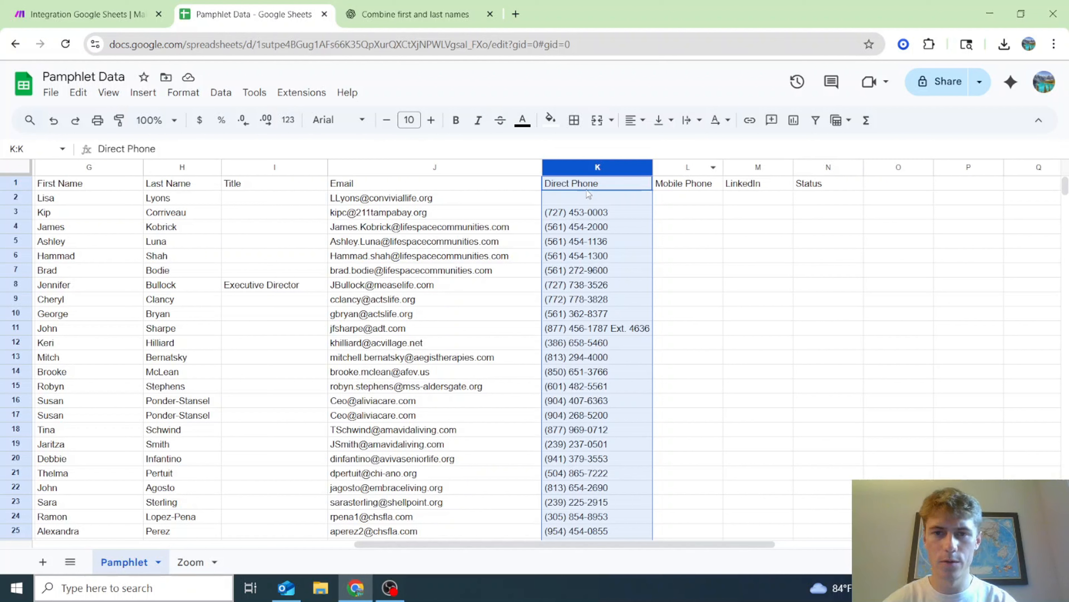
double_click(593, 183)
drag(609, 184, 523, 191)
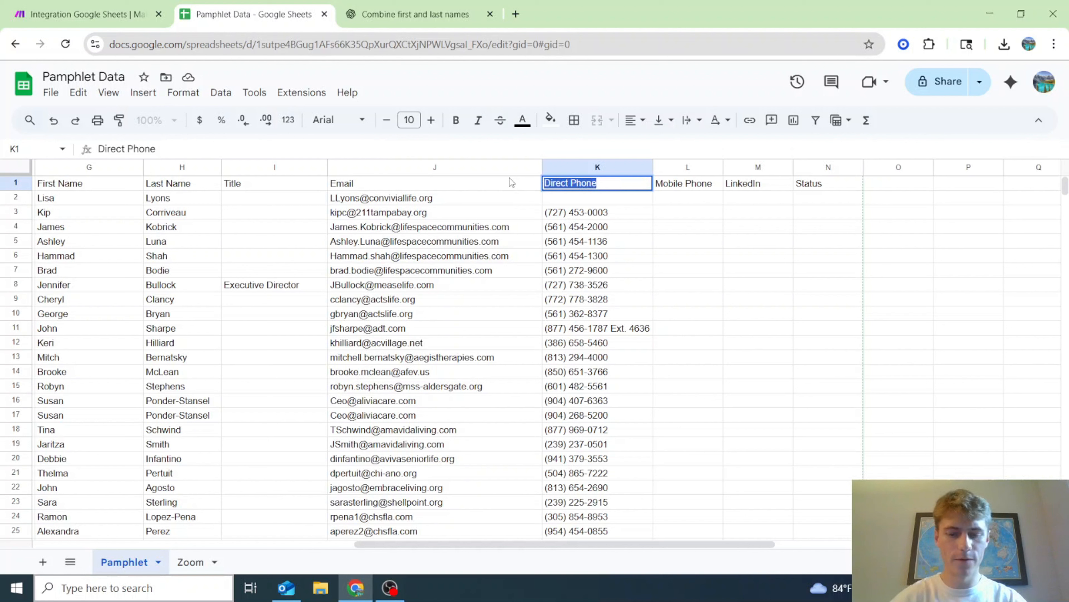
text(Phone 1)
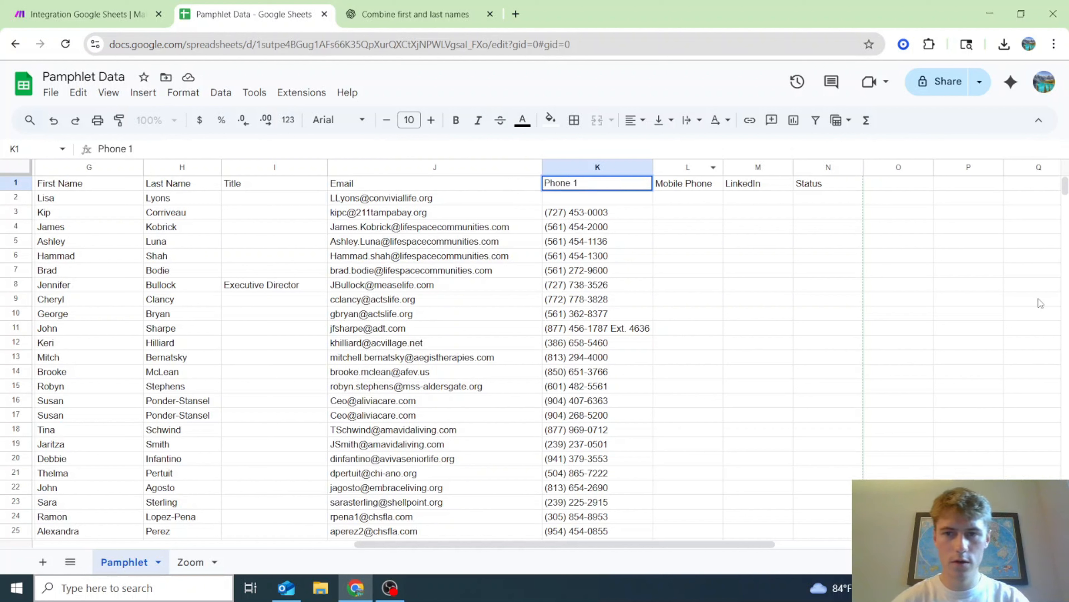
- Insert a new column L before Mobile Phone headed 'Direct Phone'
right_click(689, 168)
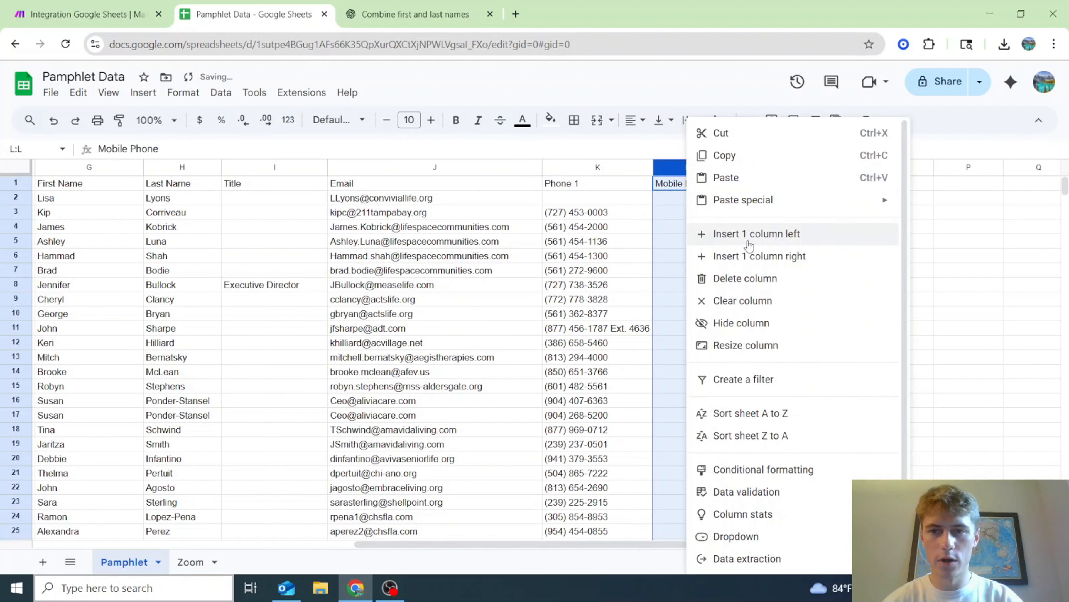
click(716, 236)
click(692, 185)
double_click(691, 184)
text(D)
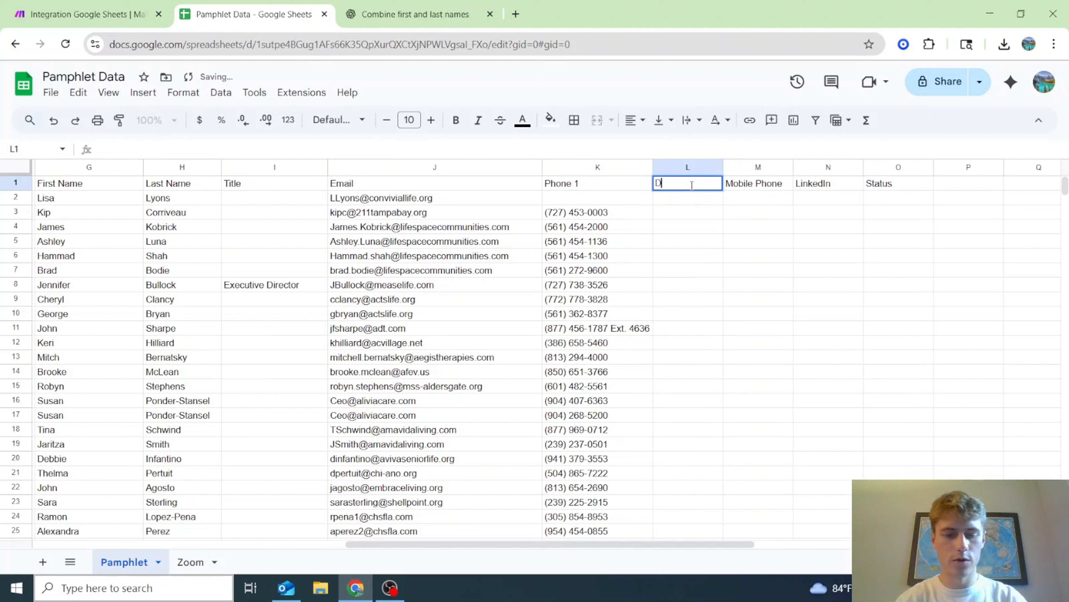
text(irect Phon)
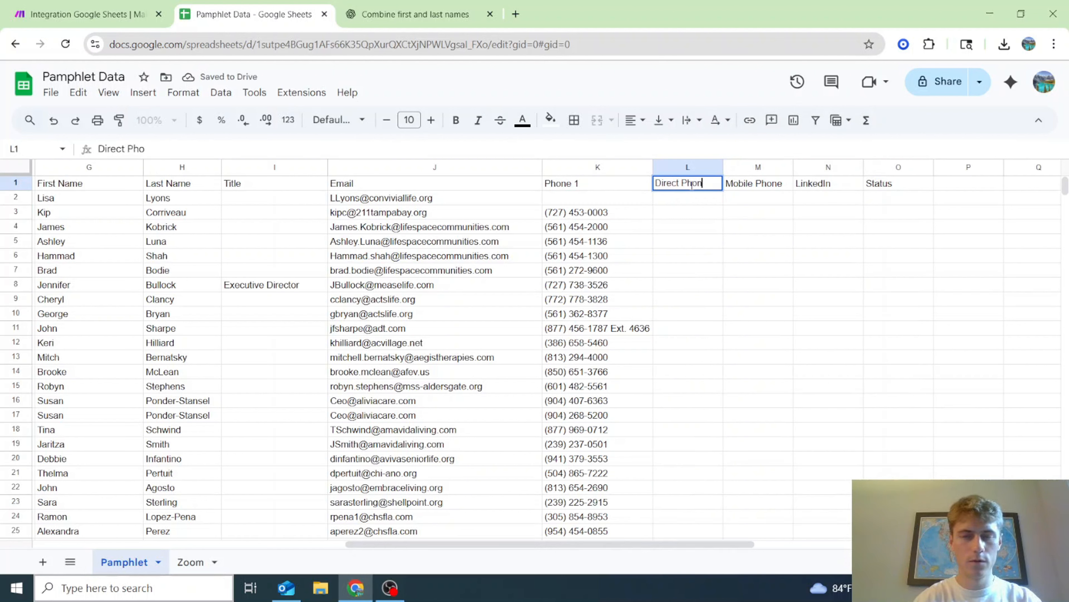
text(e)
key(Return)
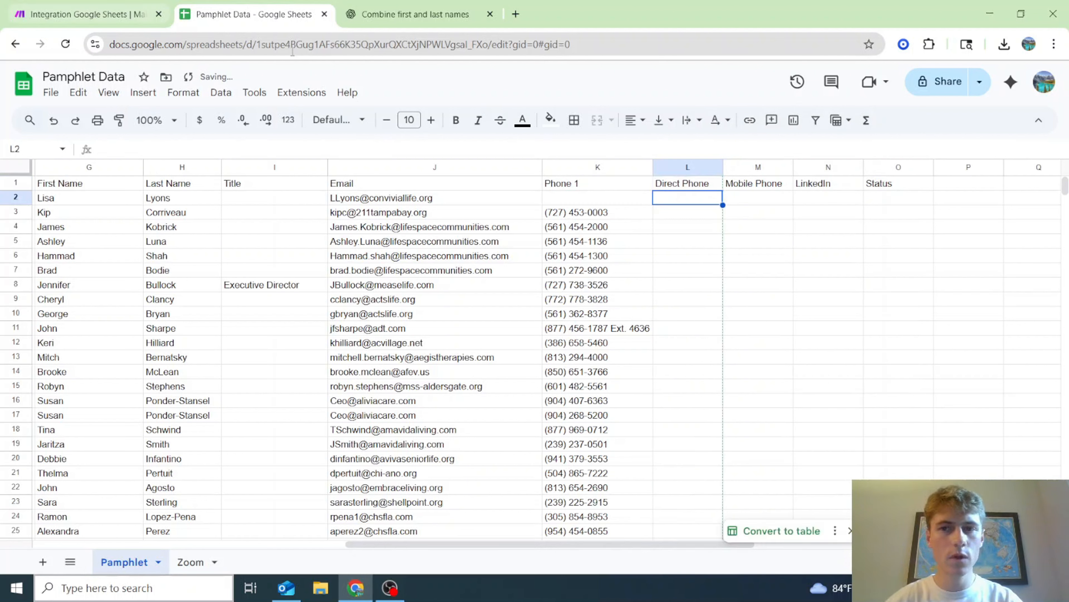
- In Update a Row, replace column L's mapping with Direct Phone Number (E)
click(63, 6)
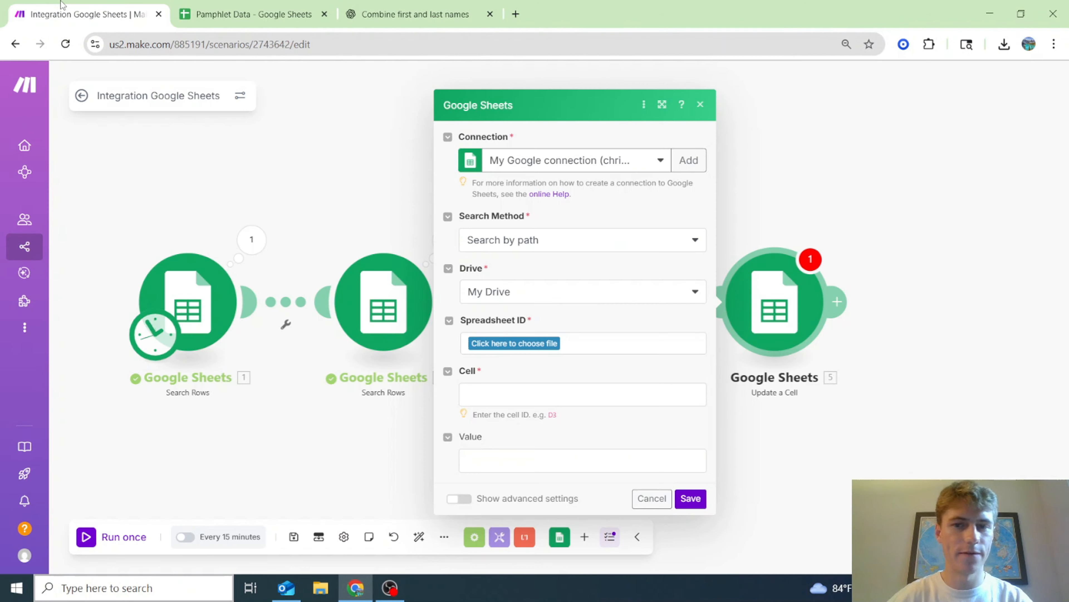
click(691, 498)
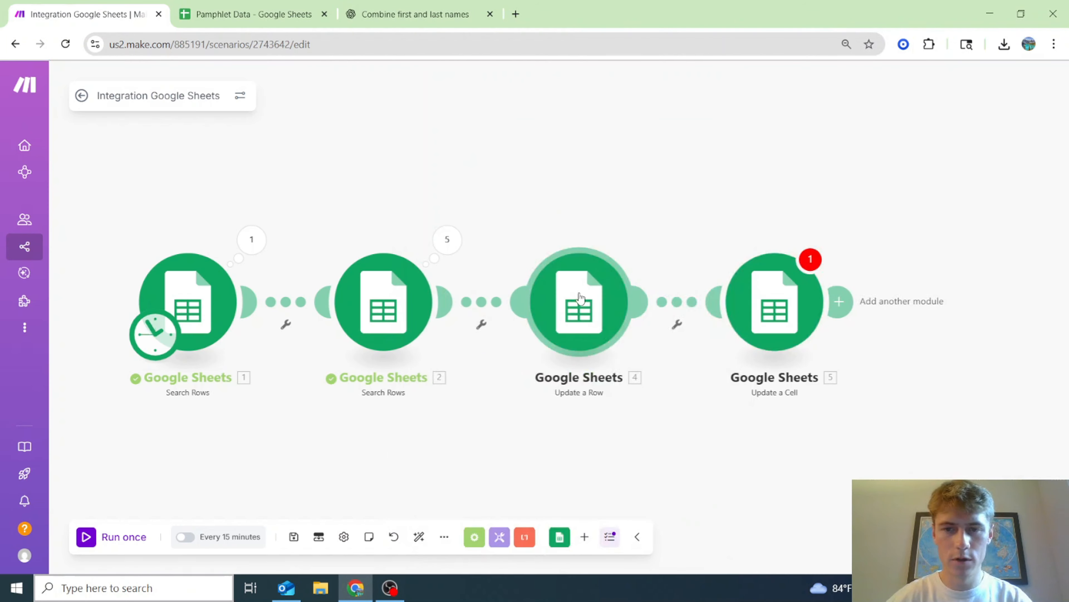
click(580, 298)
scroll(756, 388, down, 10)
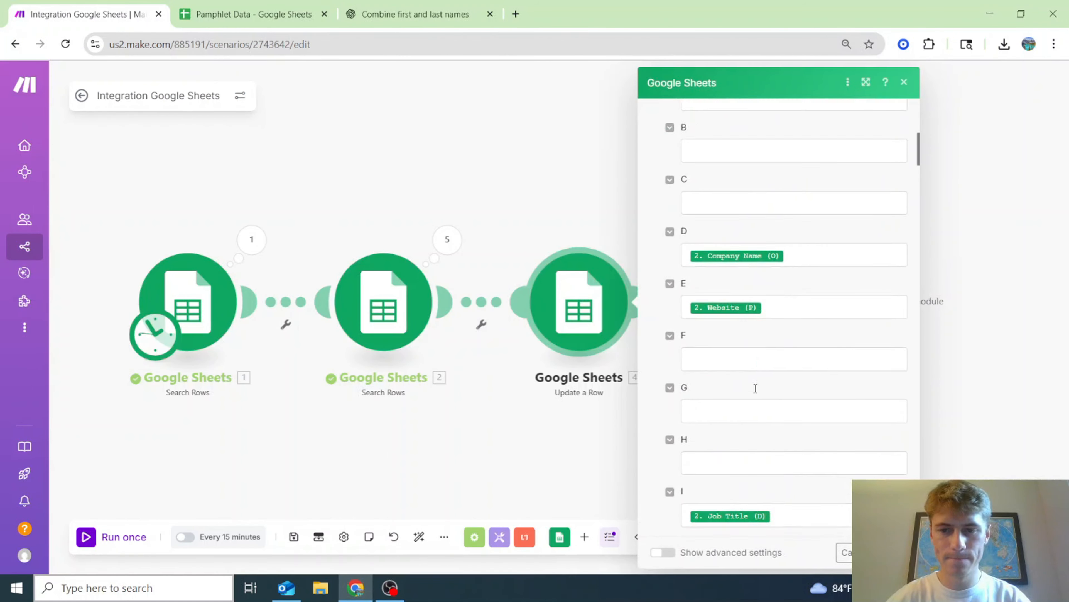
scroll(755, 388, down, 2)
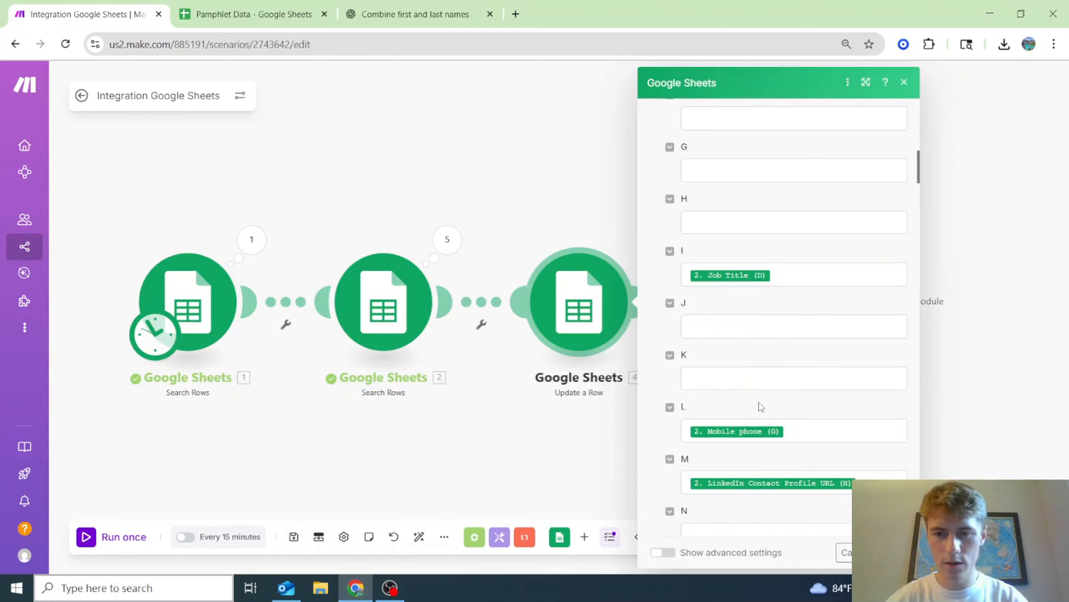
click(789, 430)
key(BackSpace)
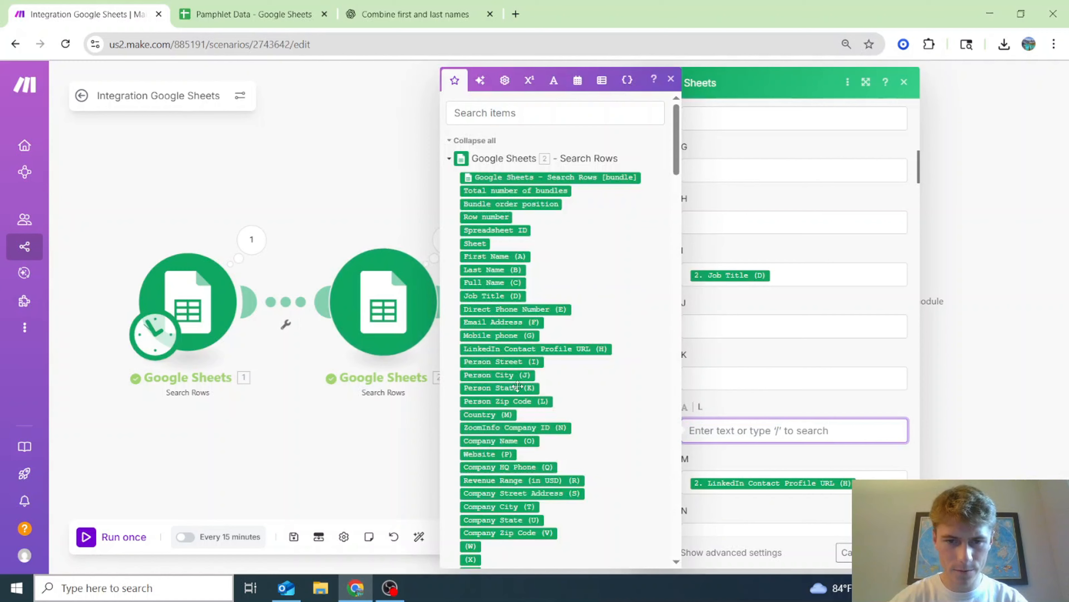
click(511, 308)
- Map Mobile phone (G) into column M and LinkedIn Contact Profile URL (H) into column N
click(828, 475)
key(BackSpace)
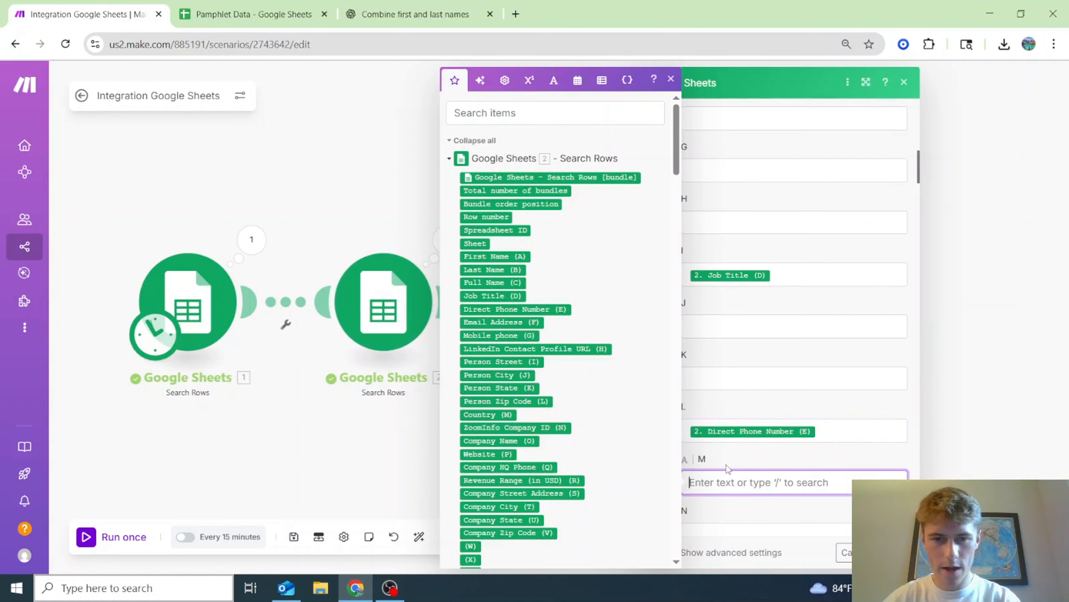
click(500, 335)
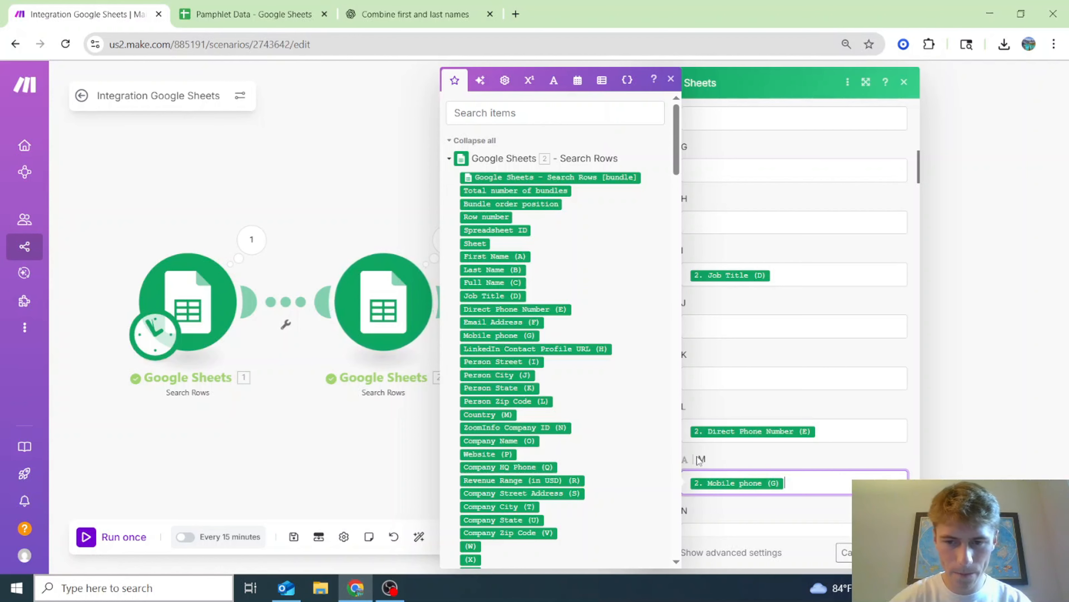
scroll(722, 404, down, 3)
click(722, 403)
click(513, 348)
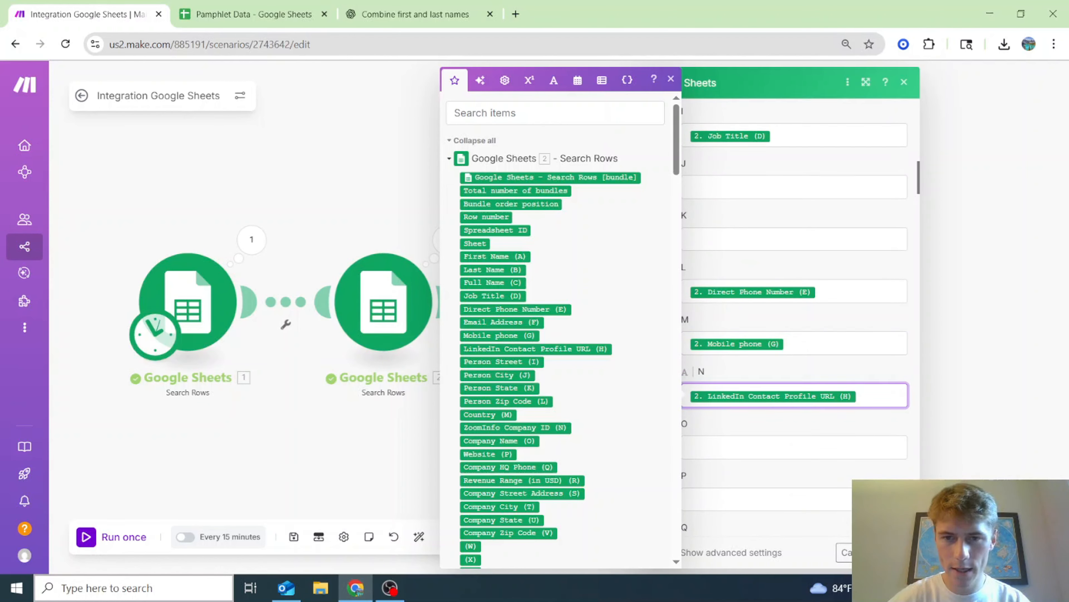
- Enter SENT in column O and confirm the Update a Row settings
click(785, 448)
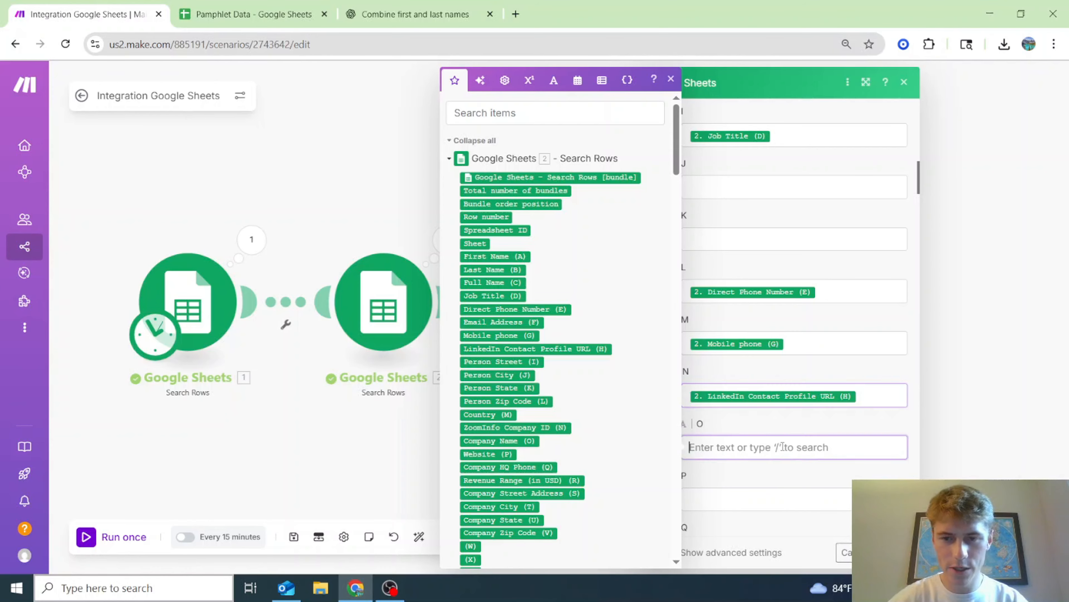
text(SENT)
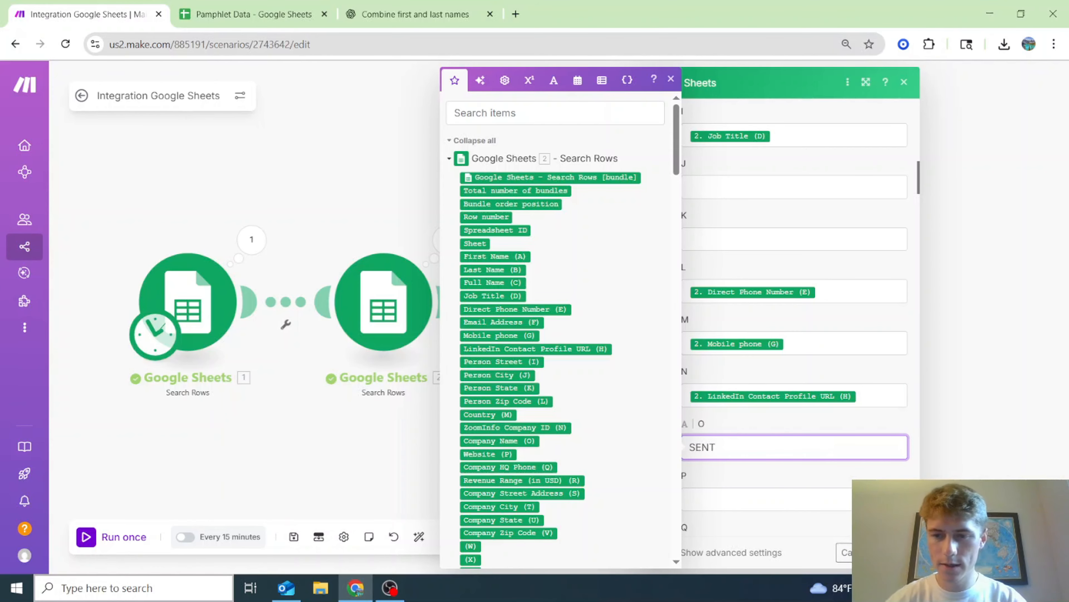
click(891, 552)
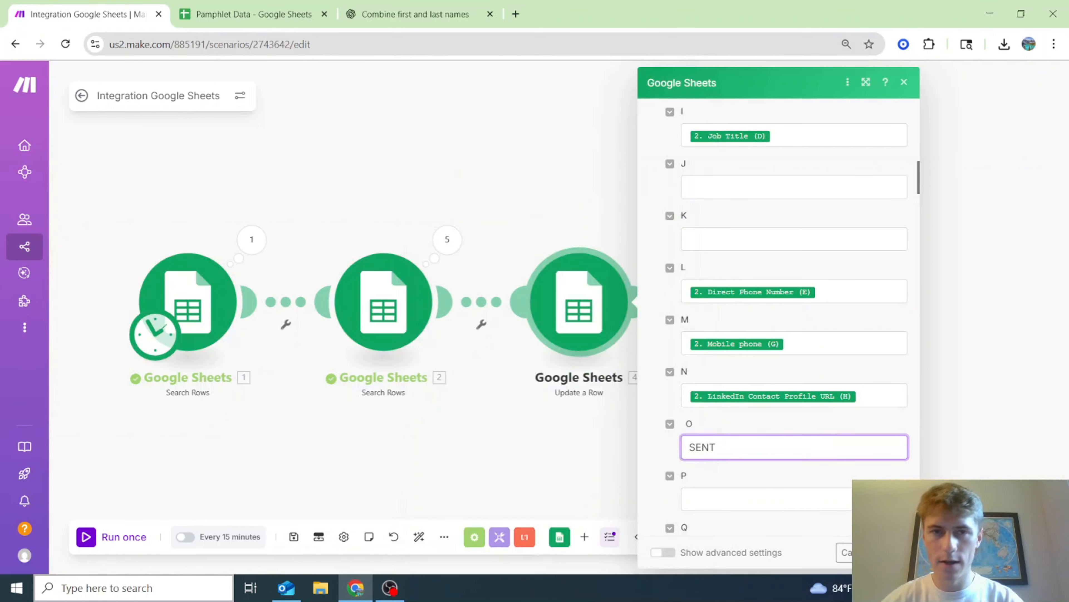
click(279, 7)
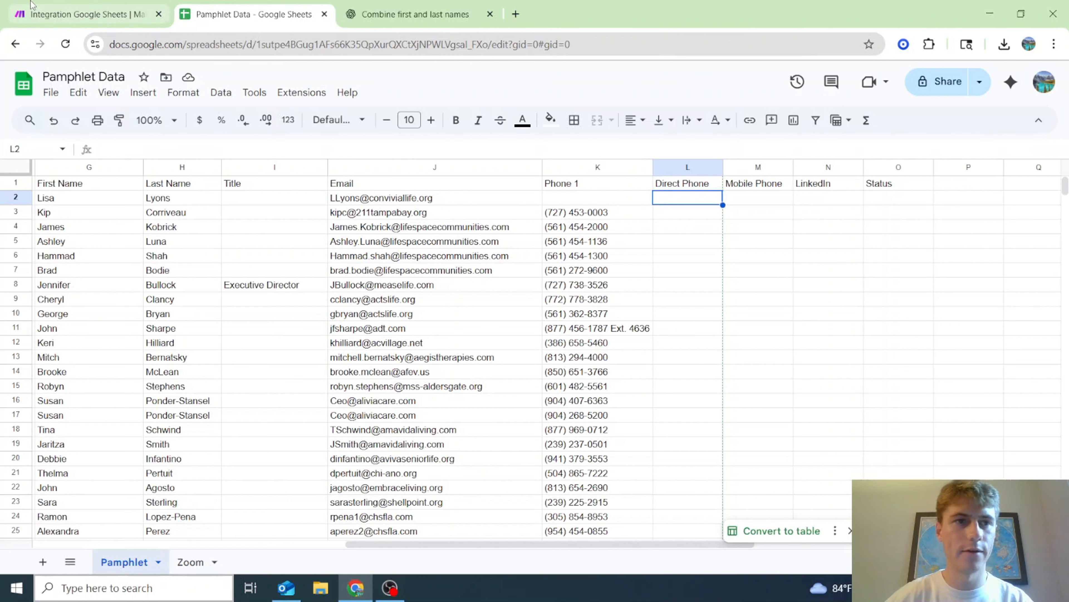
click(94, 5)
- Delete the Update a Cell module and save the scenario
right_click(784, 286)
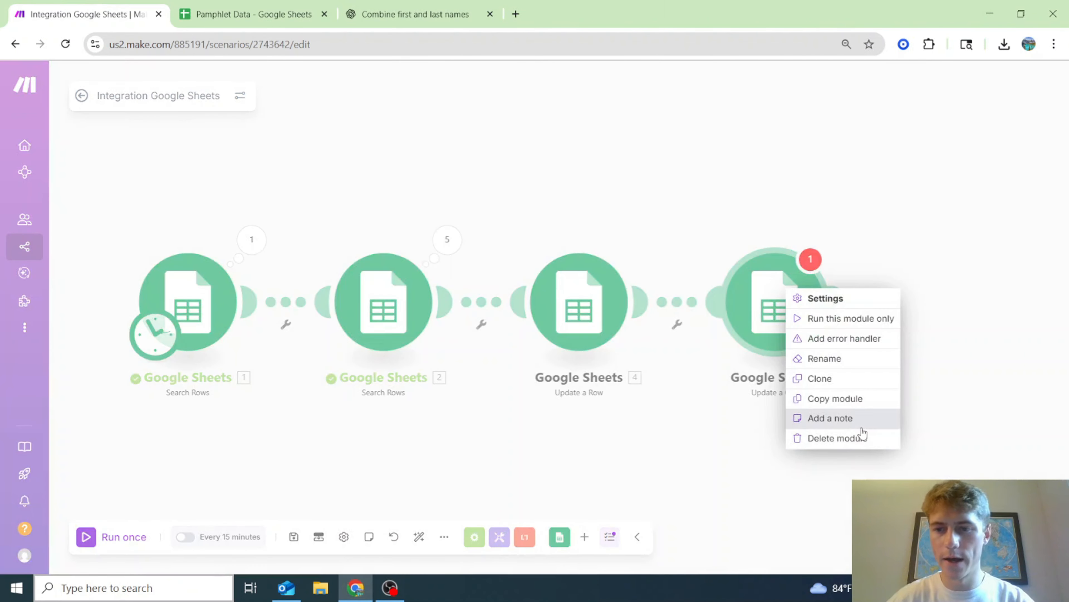
click(860, 441)
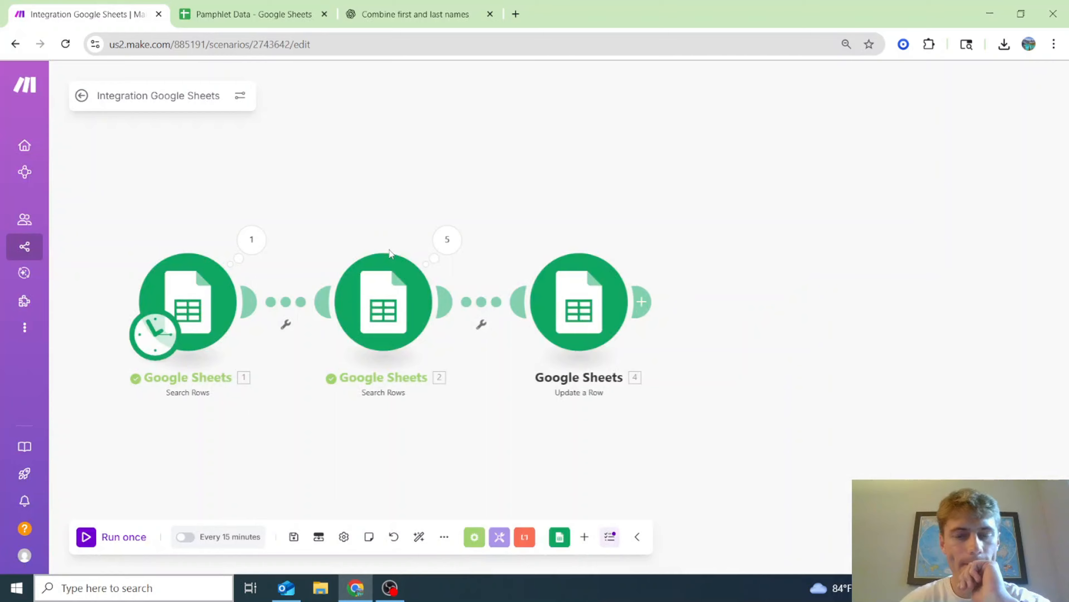
click(294, 537)
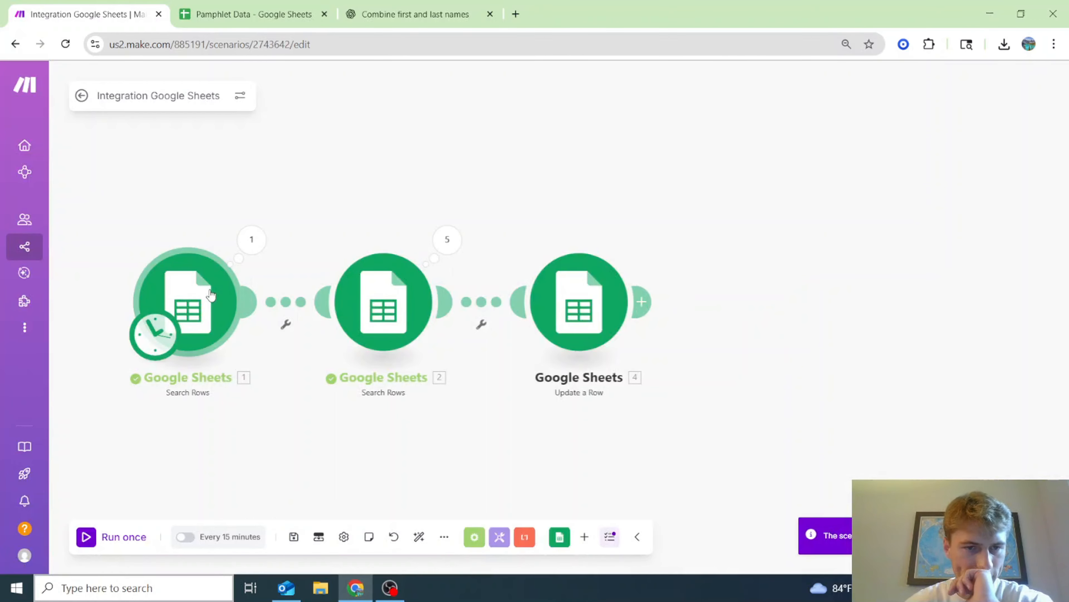
- Change the first Search Rows filter column from LinkedIn to Status (O) and save
click(211, 295)
scroll(373, 363, down, 3)
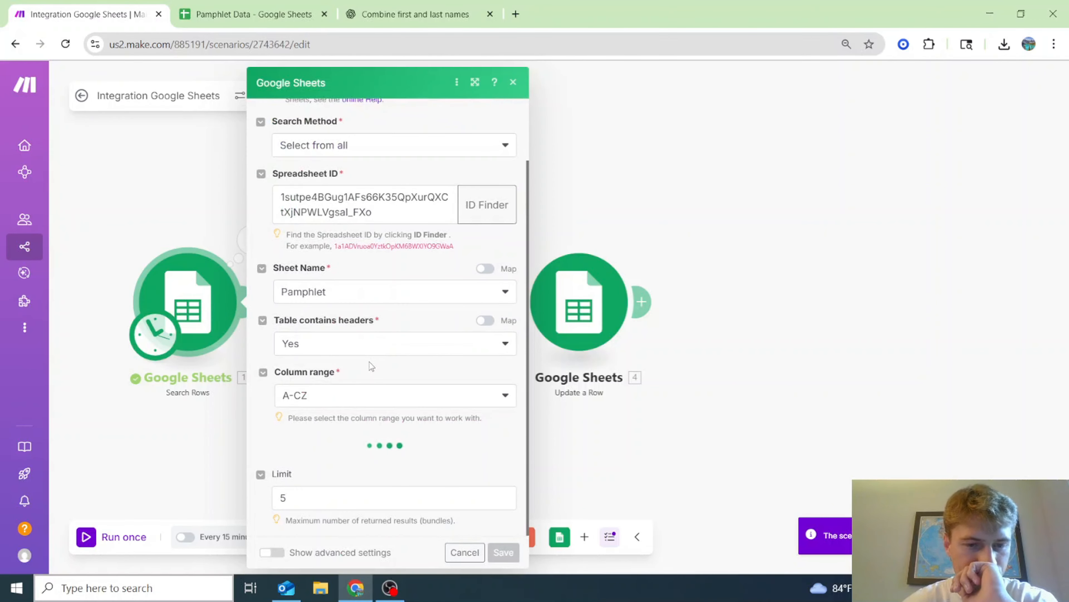
scroll(370, 361, down, 3)
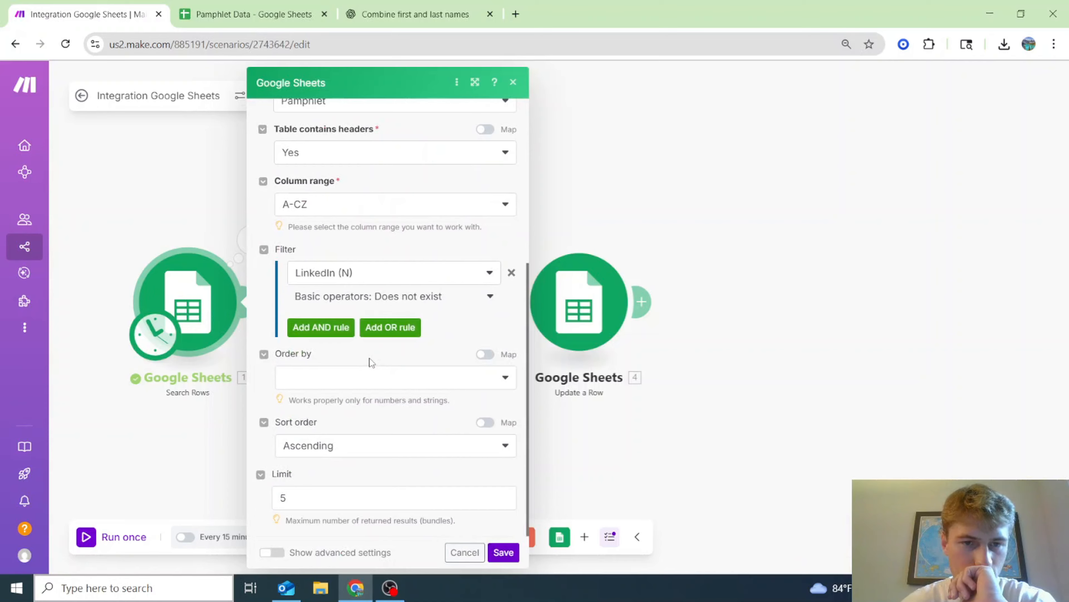
click(375, 276)
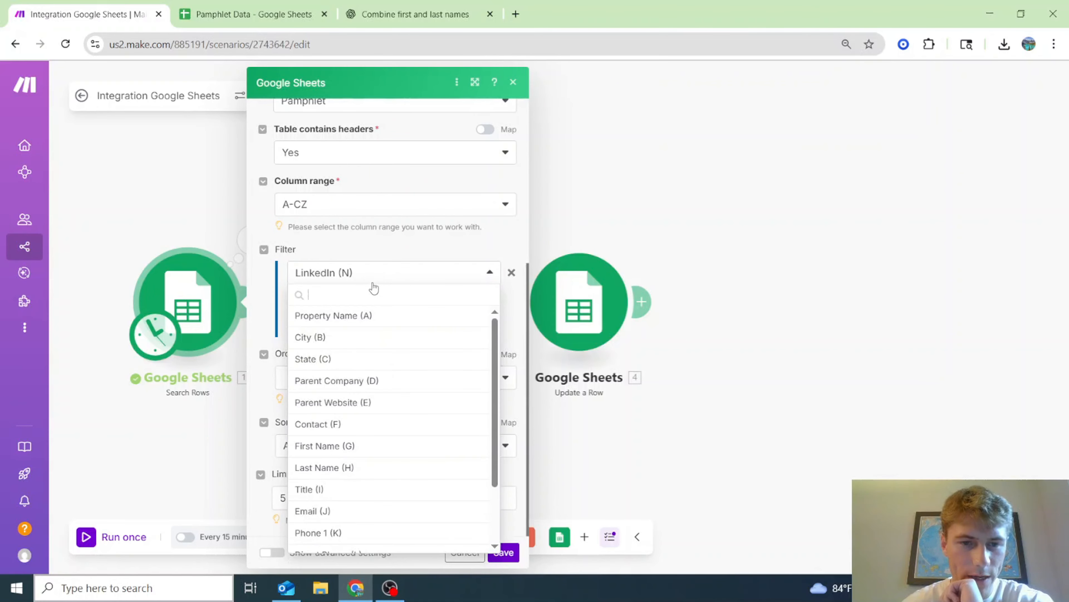
scroll(387, 435, down, 3)
click(345, 542)
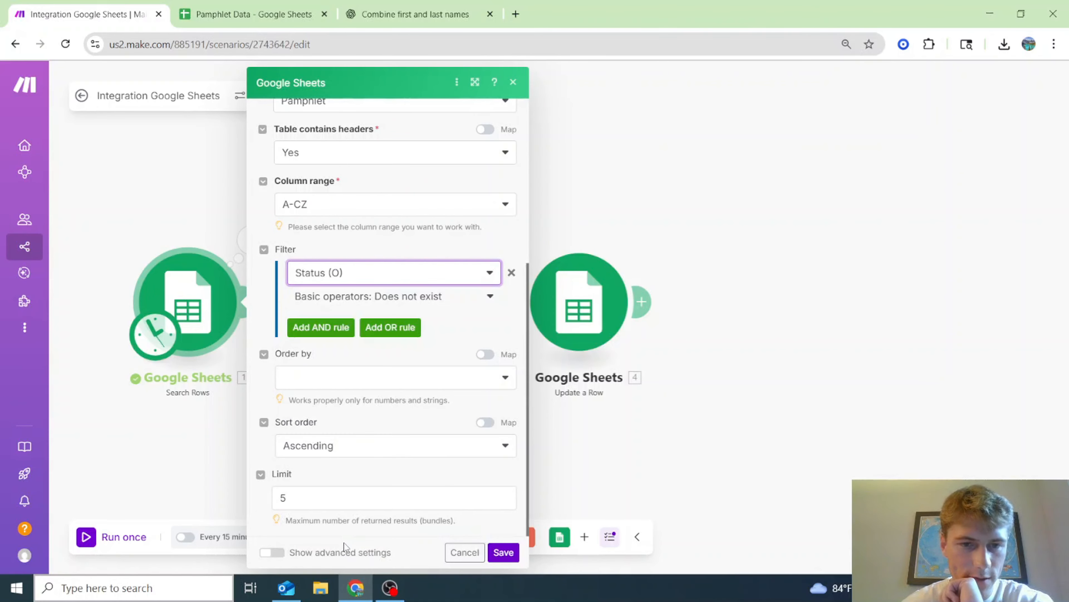
click(504, 556)
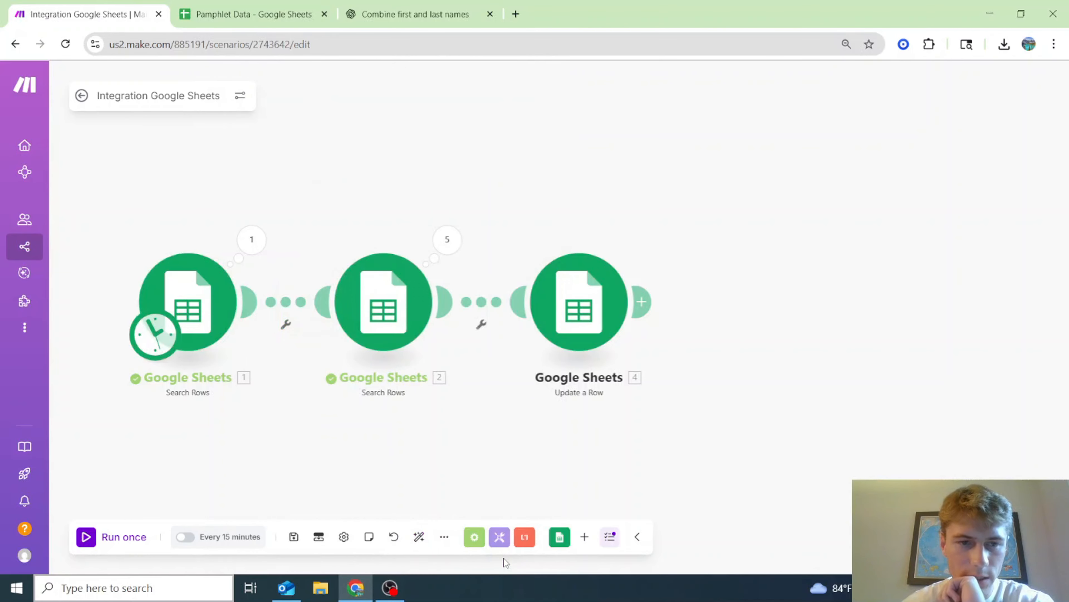
- Remove the SENT value from column O in Update a Row
click(606, 310)
scroll(805, 453, down, 10)
scroll(804, 455, down, 8)
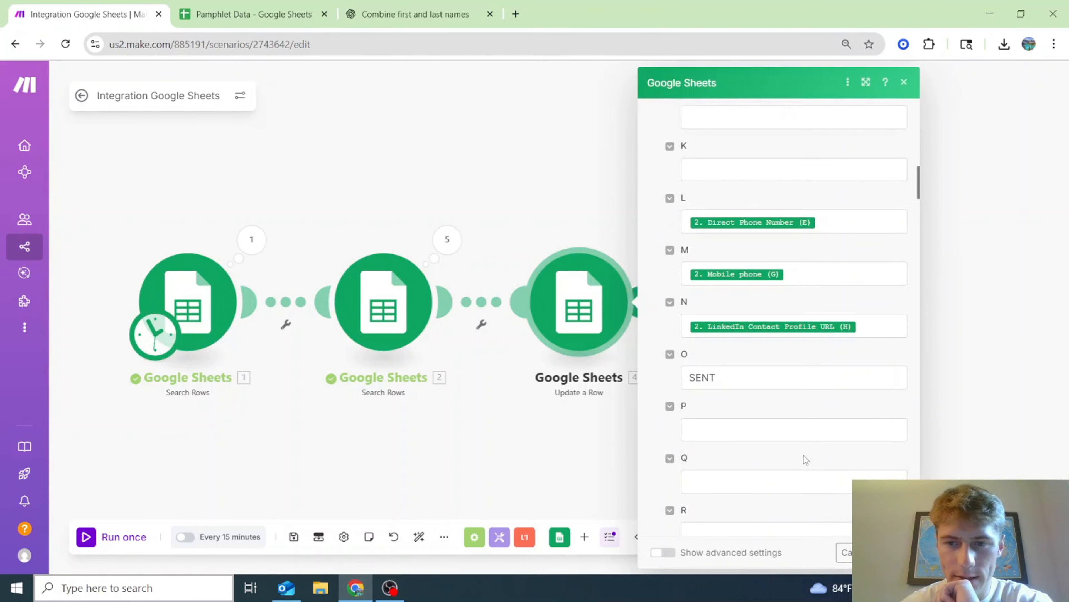
drag(754, 378, 694, 392)
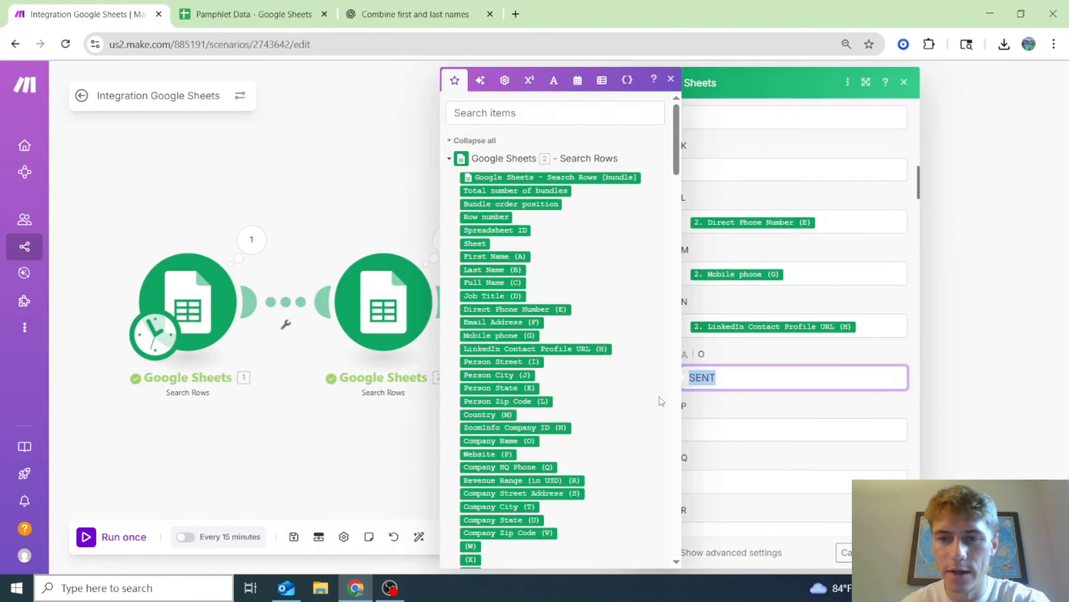
key(BackSpace)
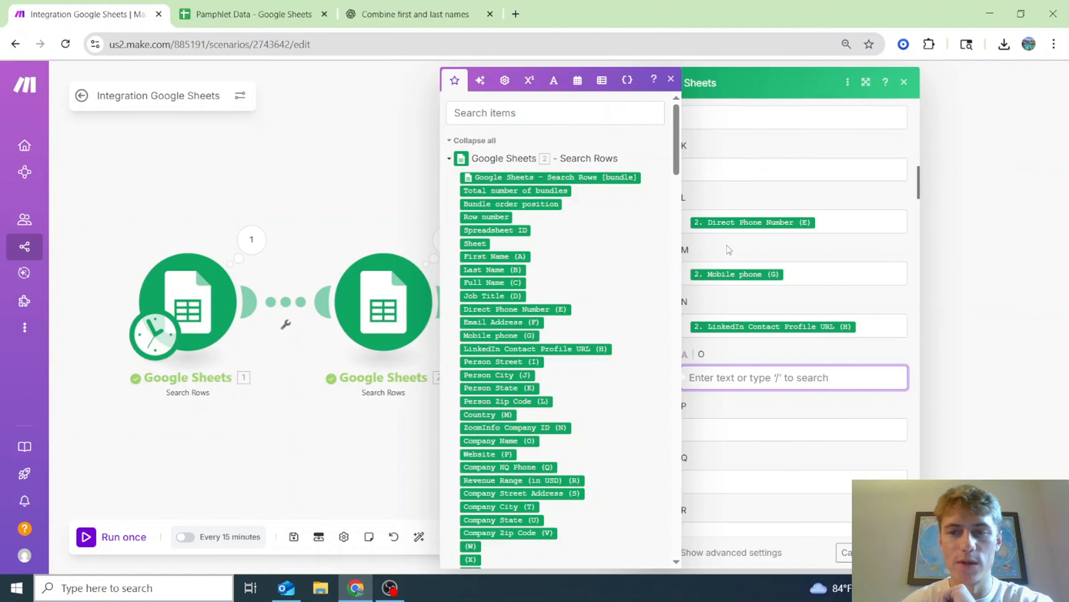
click(298, 438)
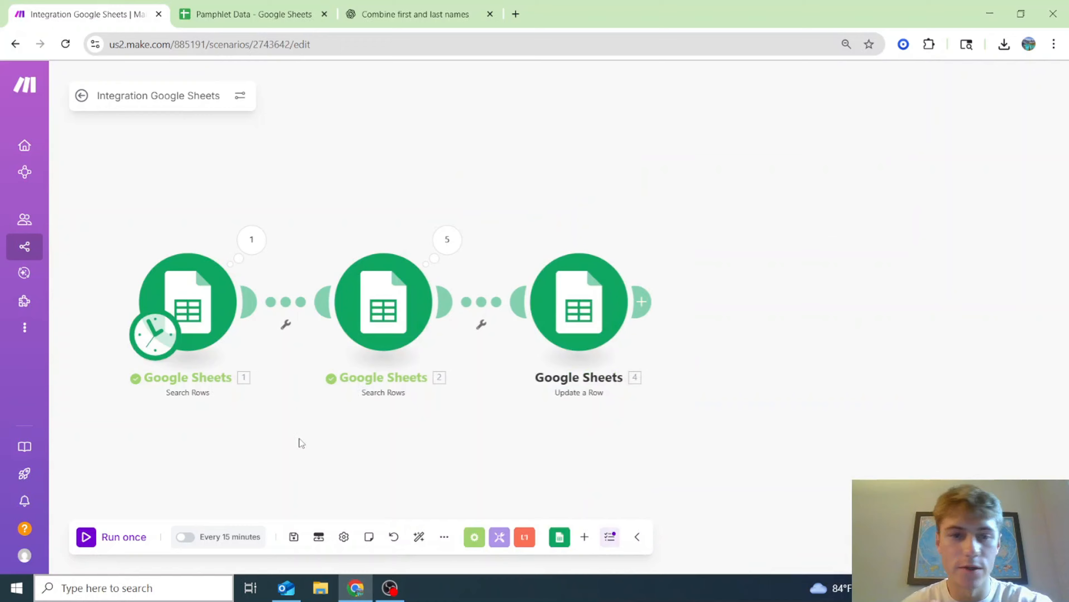
- Insert a Google Sheets Update a Row module on the link after the first Search Rows
right_click(284, 305)
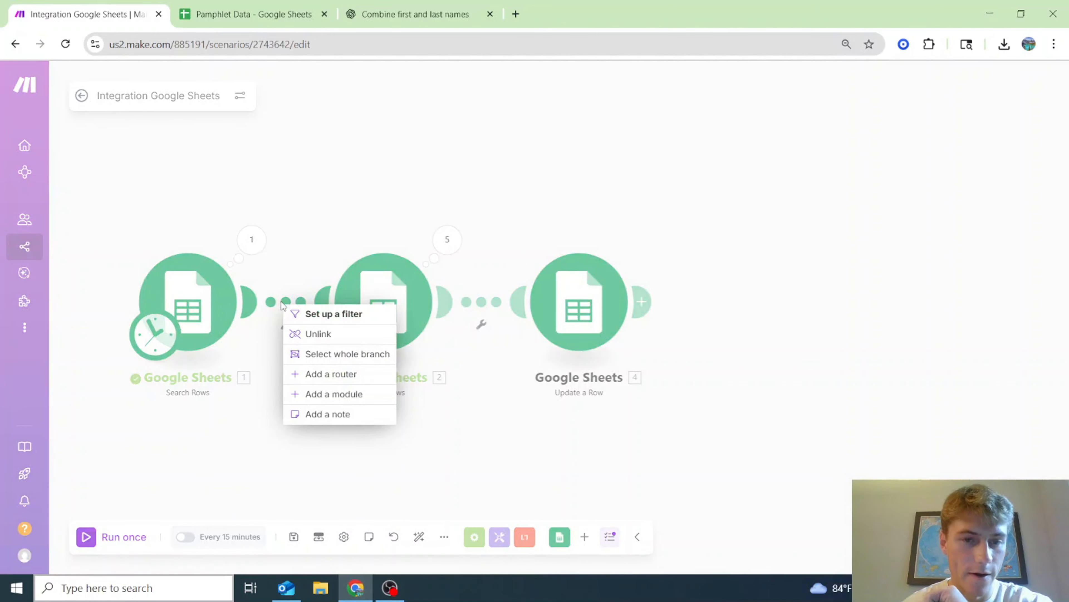
click(368, 393)
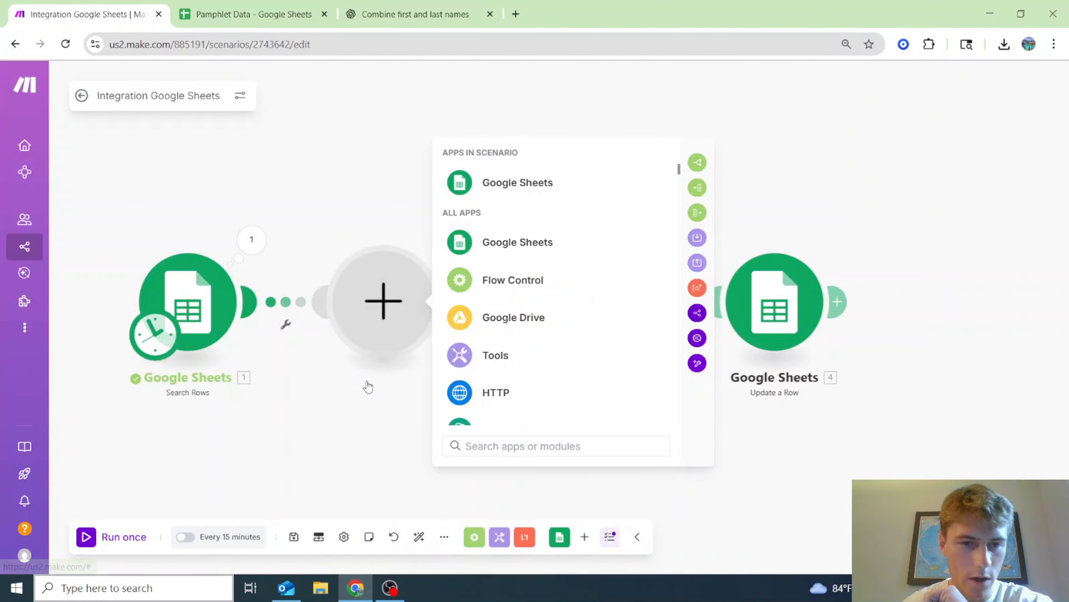
click(509, 241)
scroll(611, 375, down, 3)
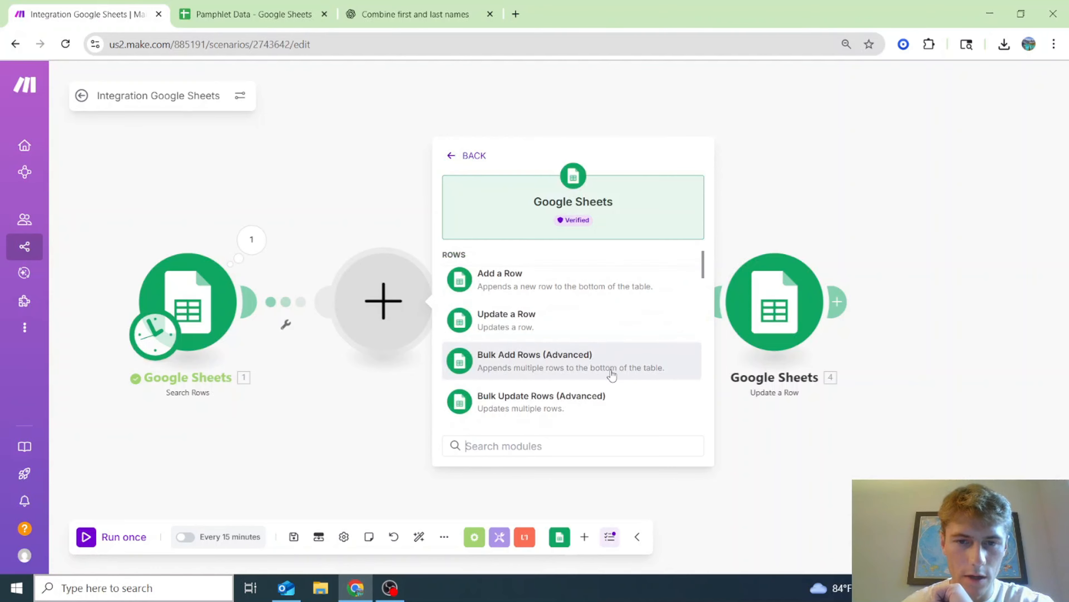
scroll(598, 345, up, 3)
click(580, 332)
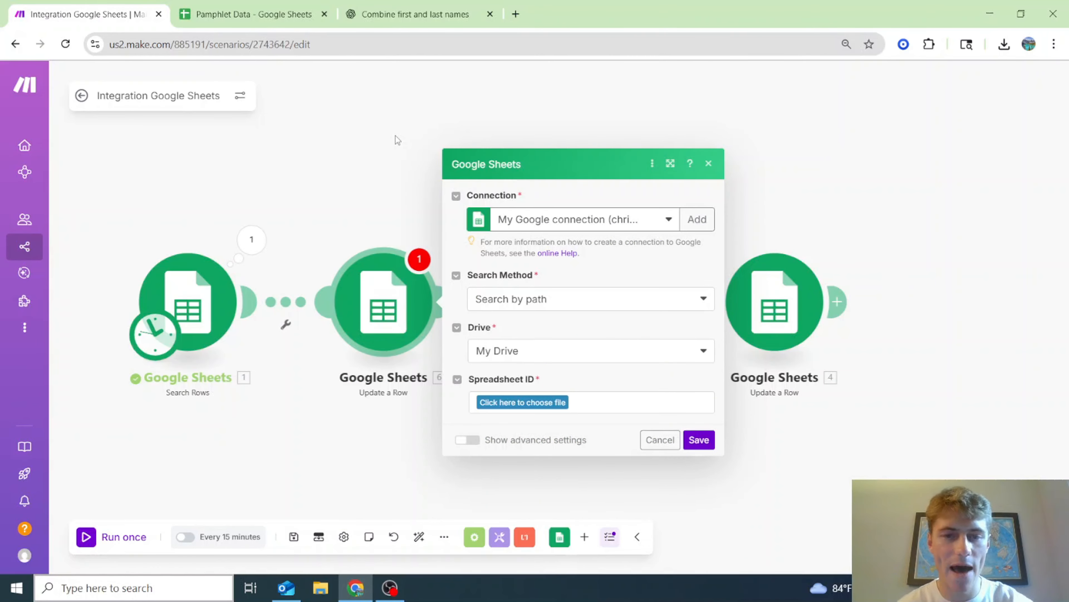
key(Escape)
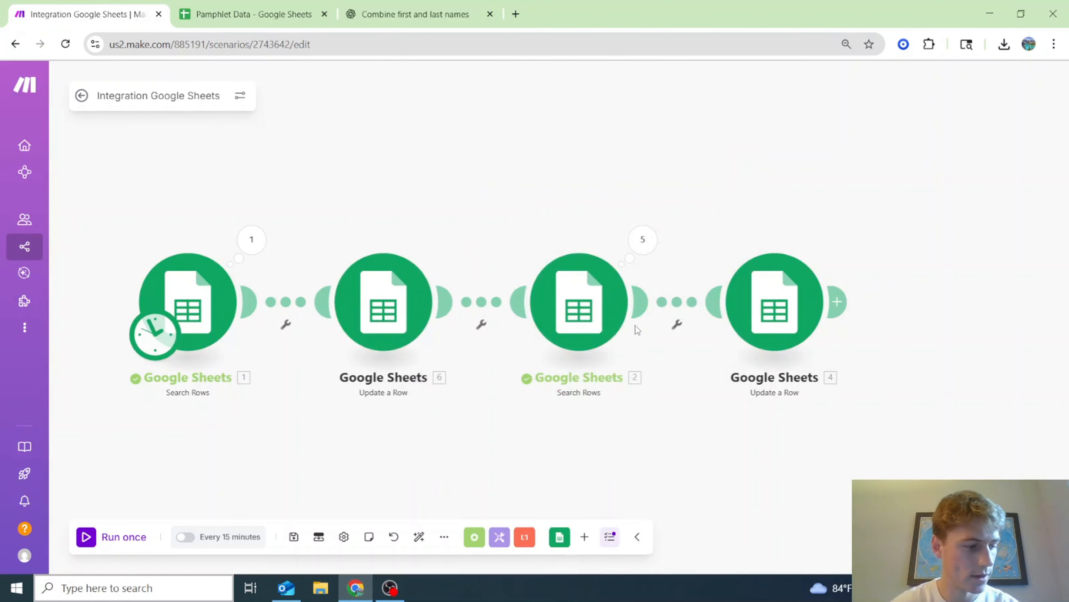
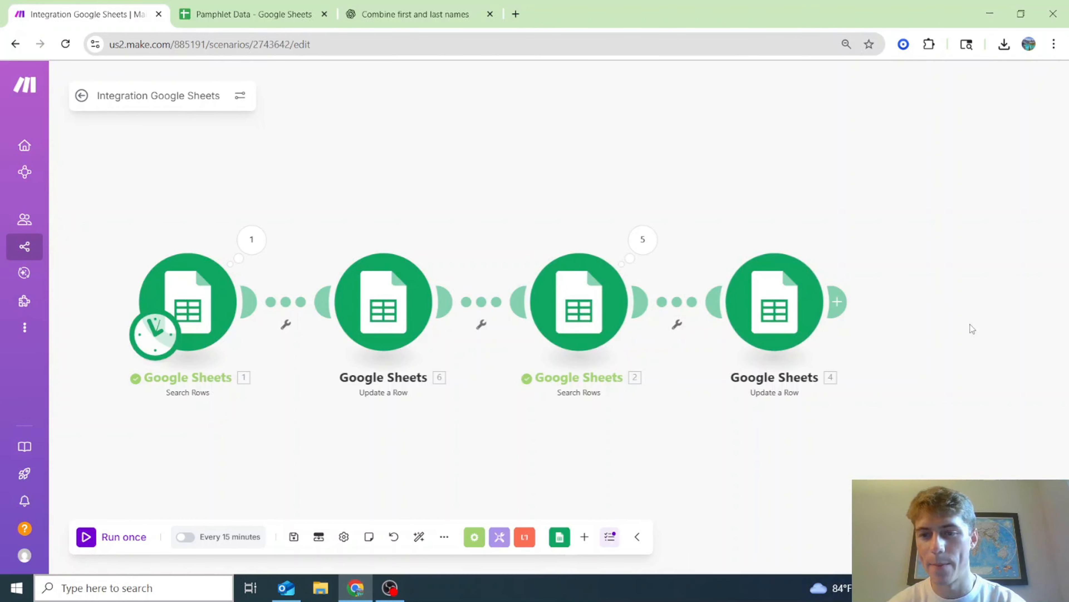
- In Update a Row, paste the spreadsheet ID copied from the first search's output as a manual entry
click(382, 309)
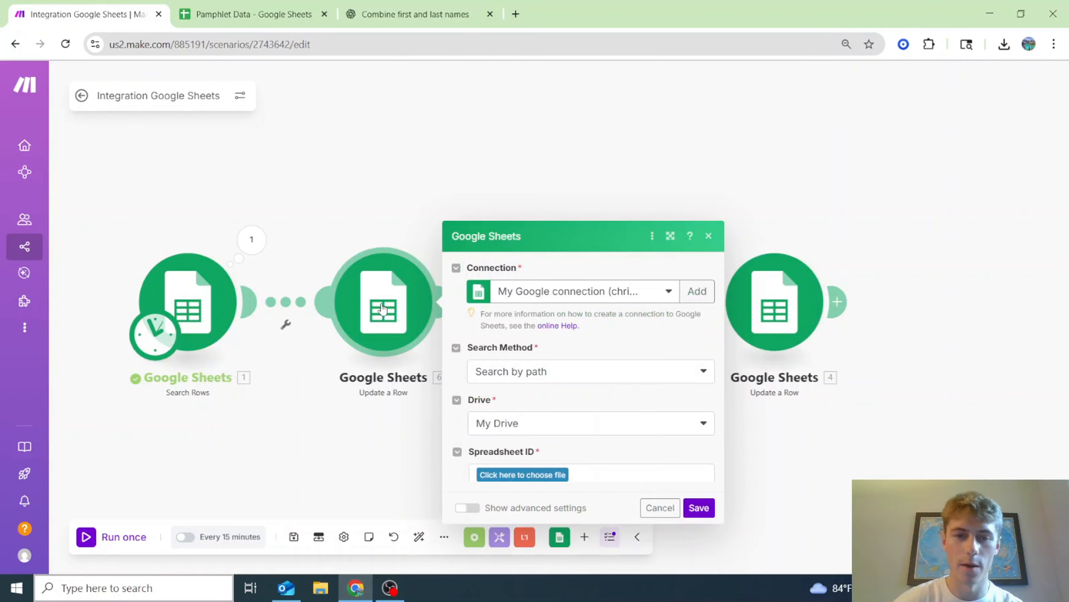
click(562, 403)
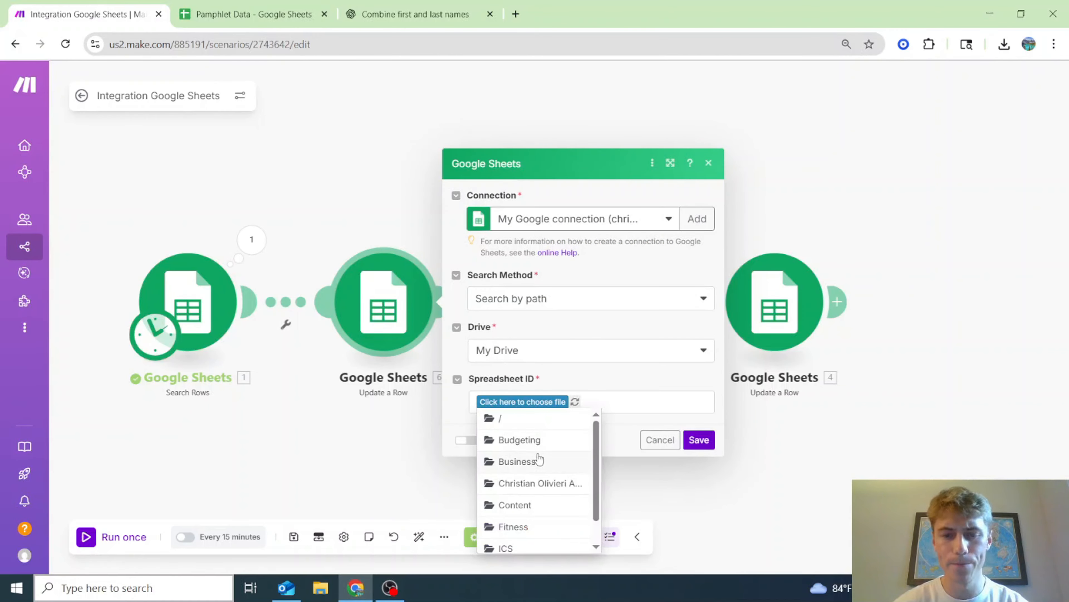
click(548, 298)
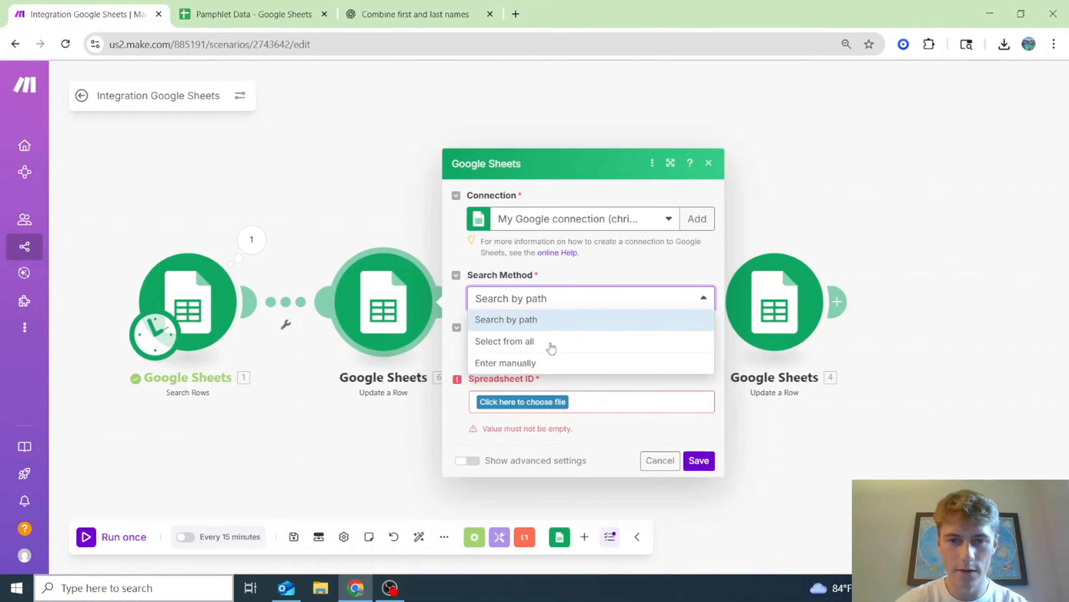
click(545, 363)
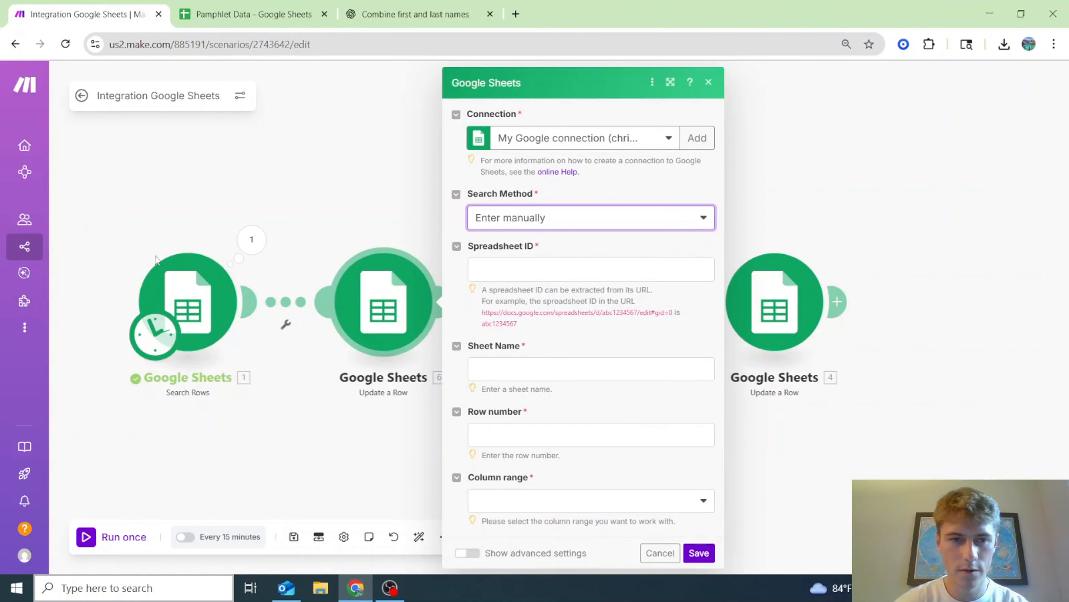
click(243, 247)
double_click(447, 246)
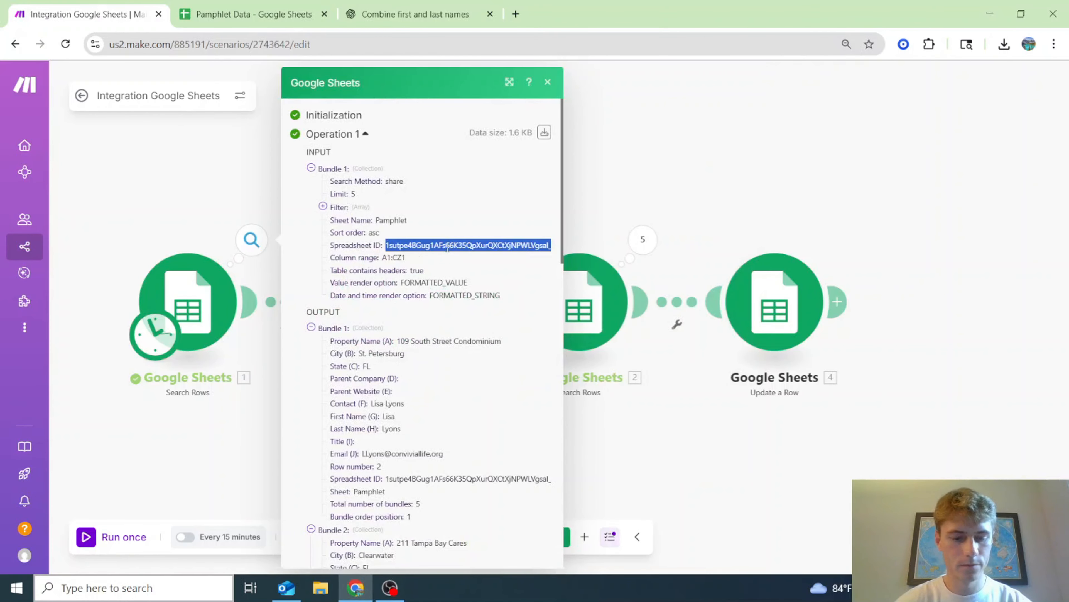
click(716, 444)
click(382, 302)
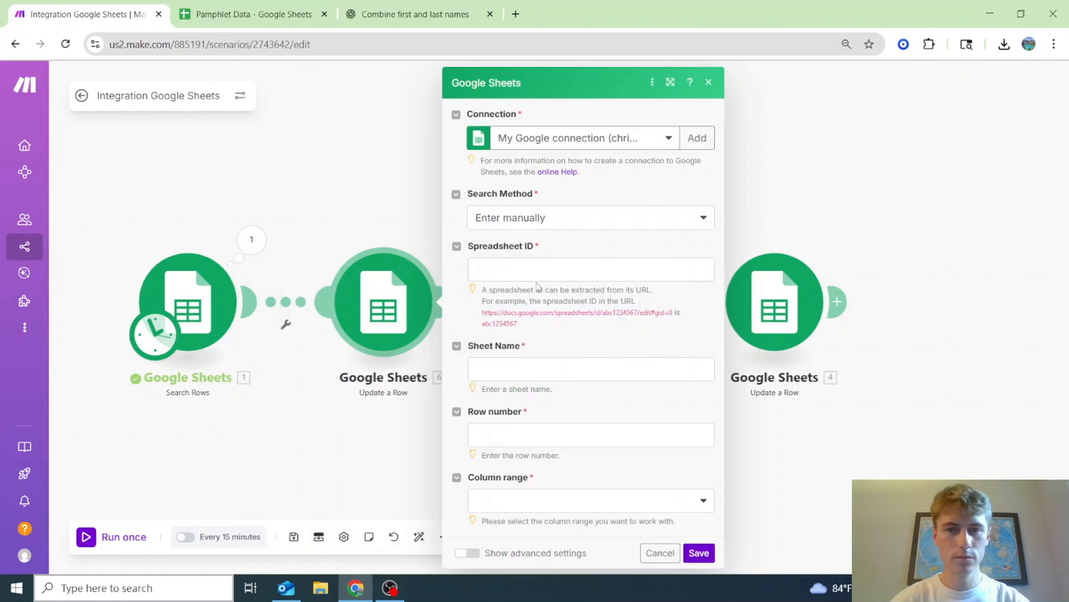
click(544, 270)
- Set Sheet Name to Pamphlet, map the found Row number, and choose column range A-Z
click(522, 390)
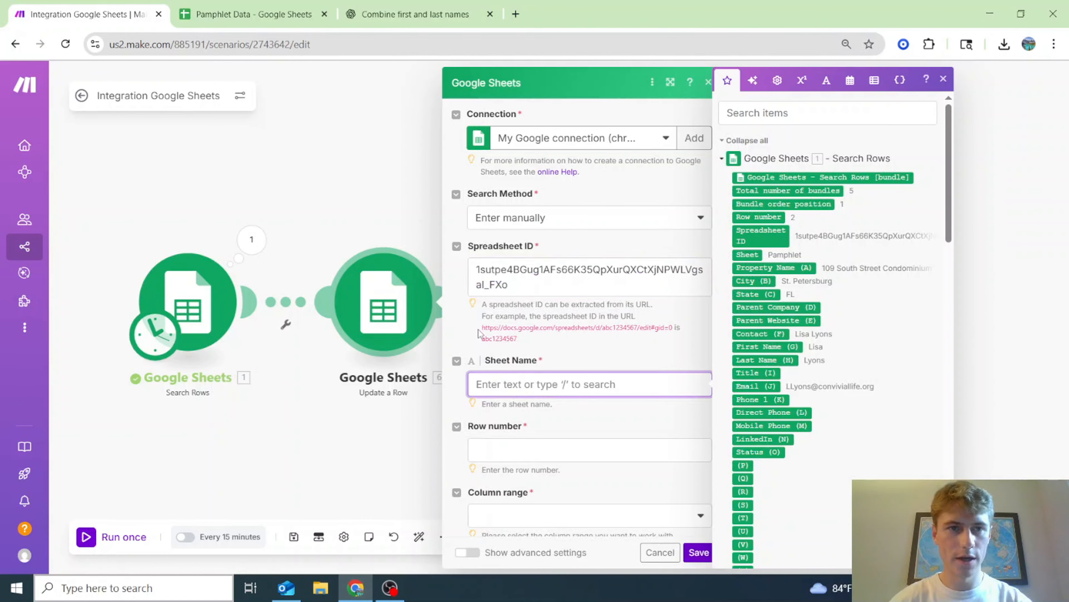
text(Pamphlet)
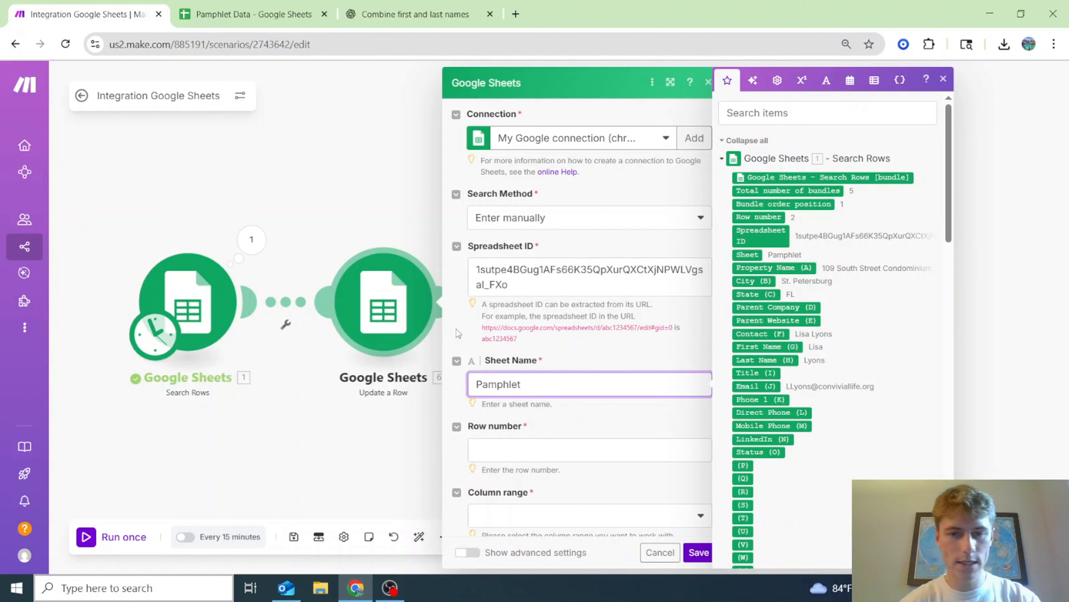
click(505, 450)
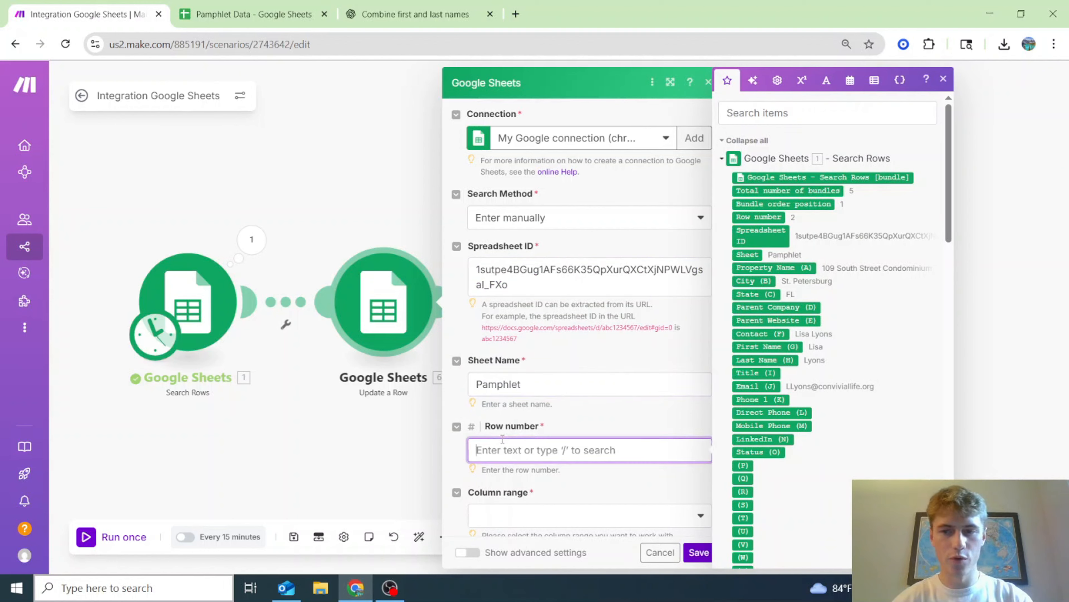
click(758, 216)
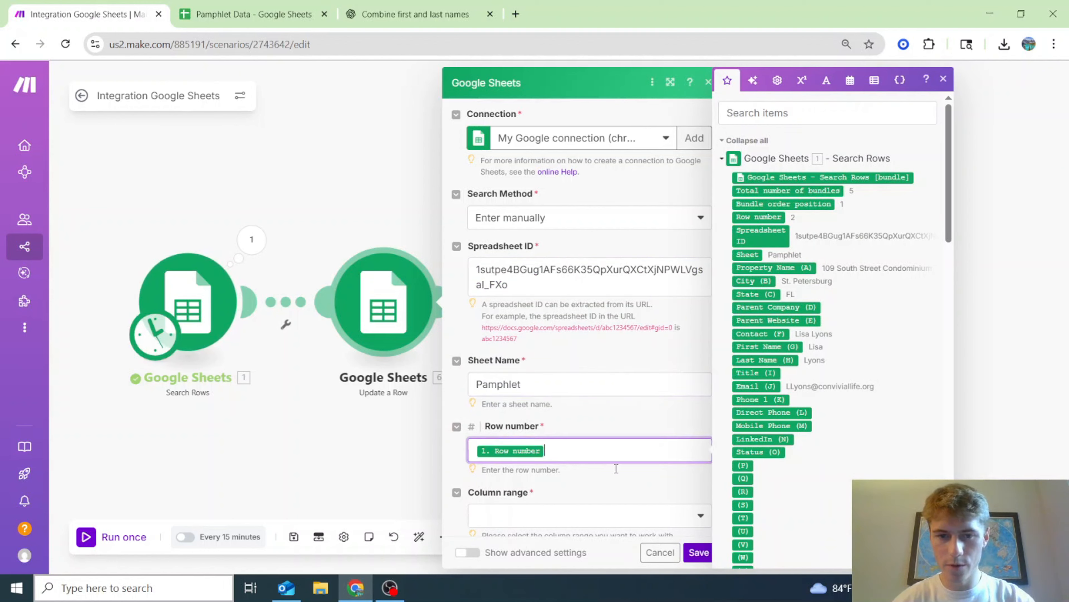
scroll(569, 476, down, 1)
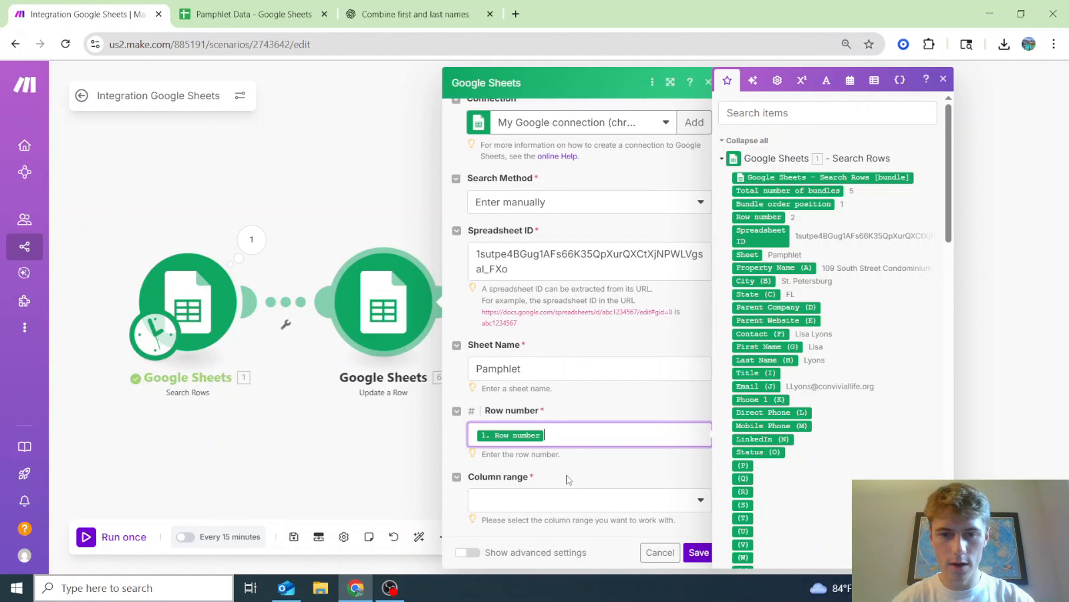
click(602, 471)
click(611, 505)
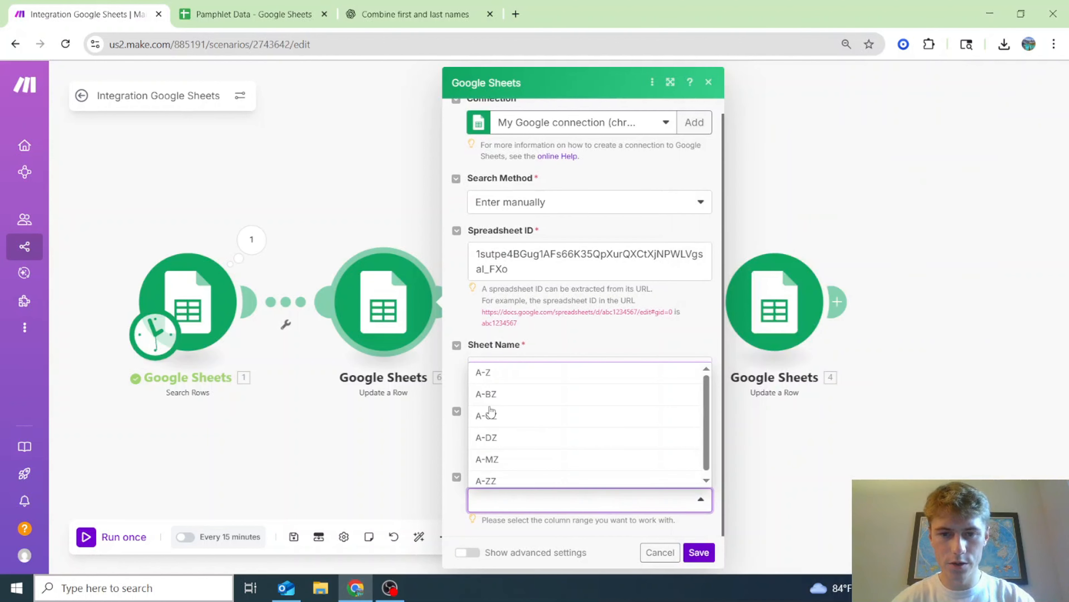
click(489, 372)
- After checking the sheet's columns, set column O to SENT and confirm the Update a Row settings
scroll(593, 437, down, 2)
scroll(567, 460, down, 5)
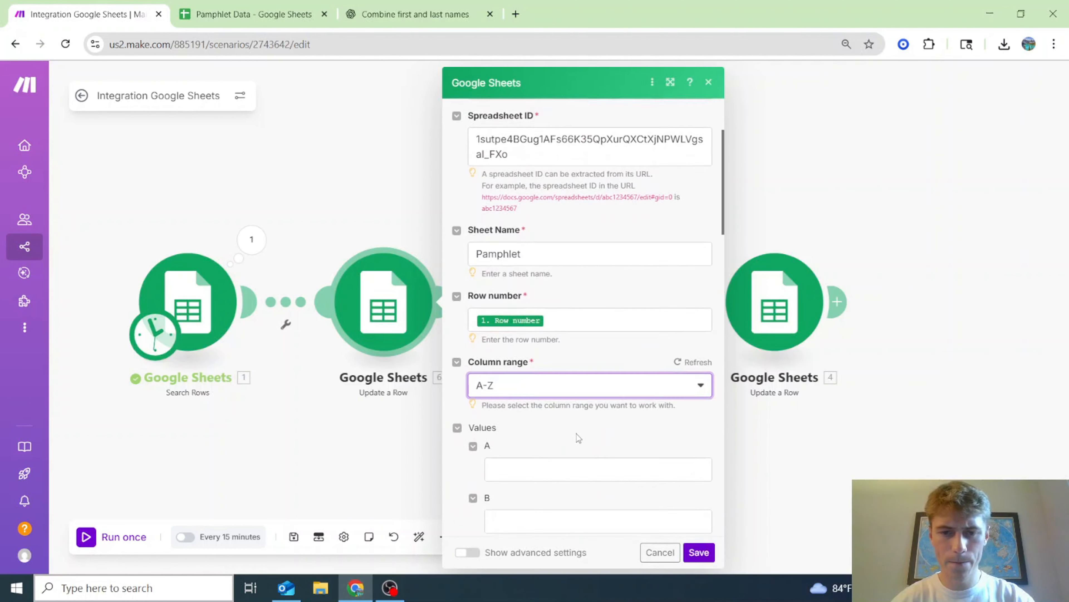
scroll(577, 433, down, 3)
scroll(496, 366, down, 3)
click(219, 8)
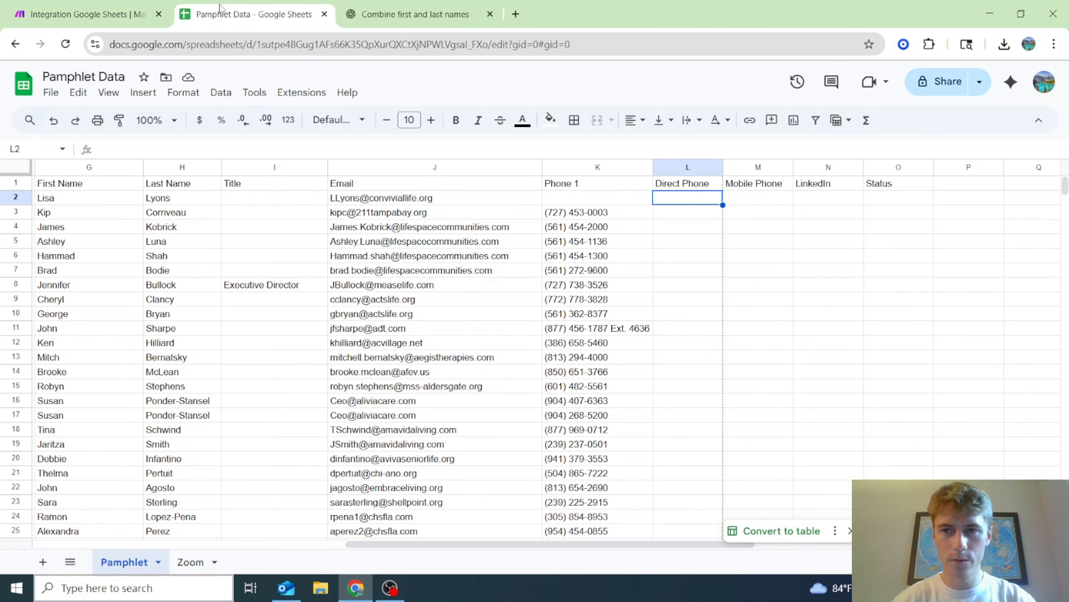
click(101, 8)
scroll(533, 442, down, 10)
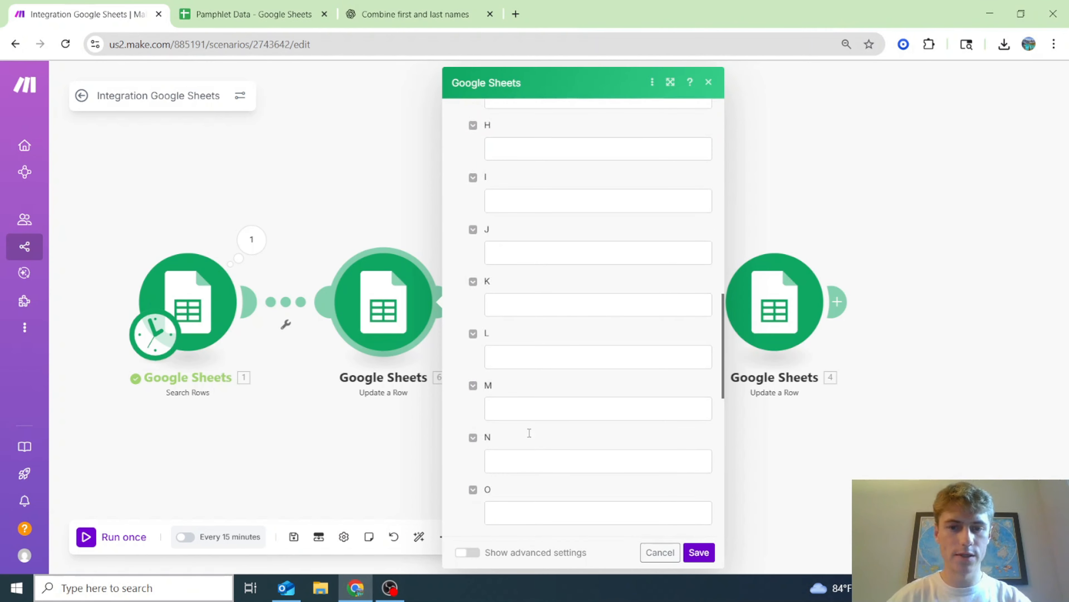
click(536, 520)
text(SENT)
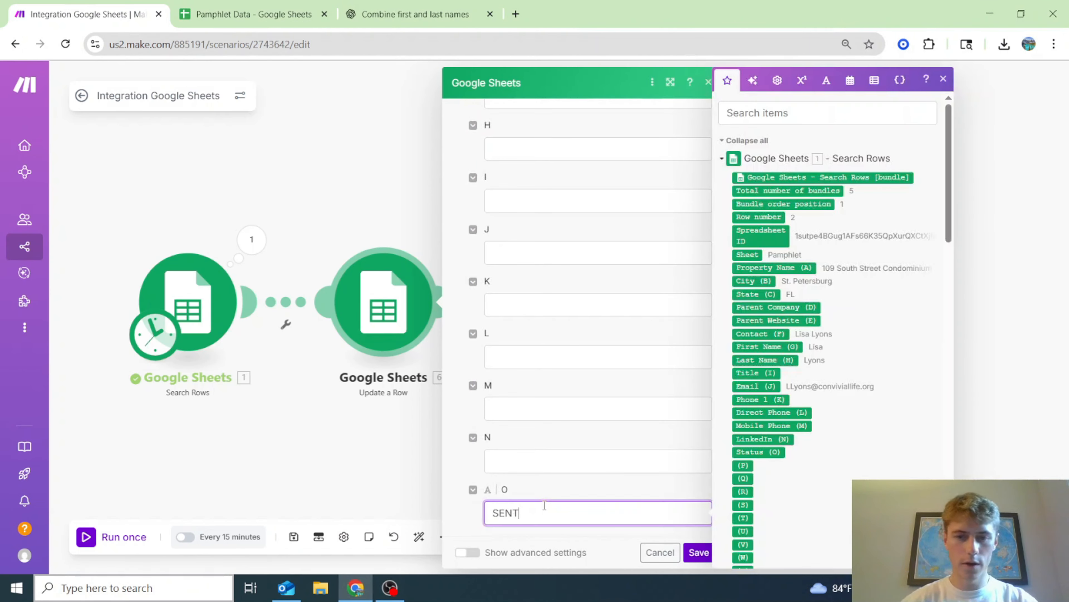
click(688, 552)
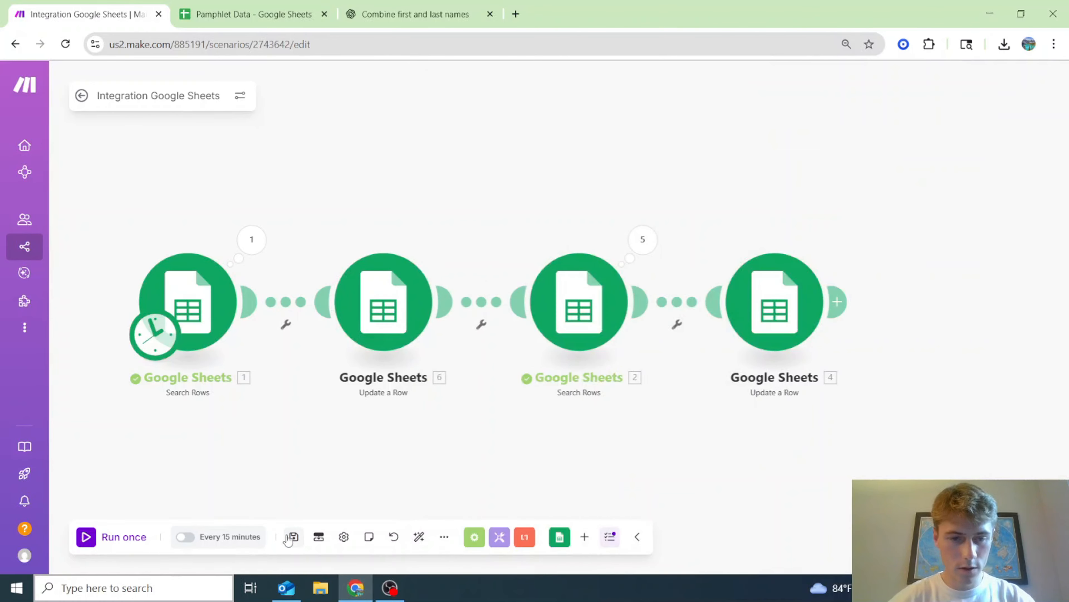
- Save the scenario, then review rows 2–9 of the Pamphlet sheet and the Zoom sheet
click(293, 547)
scroll(308, 409, down, 3)
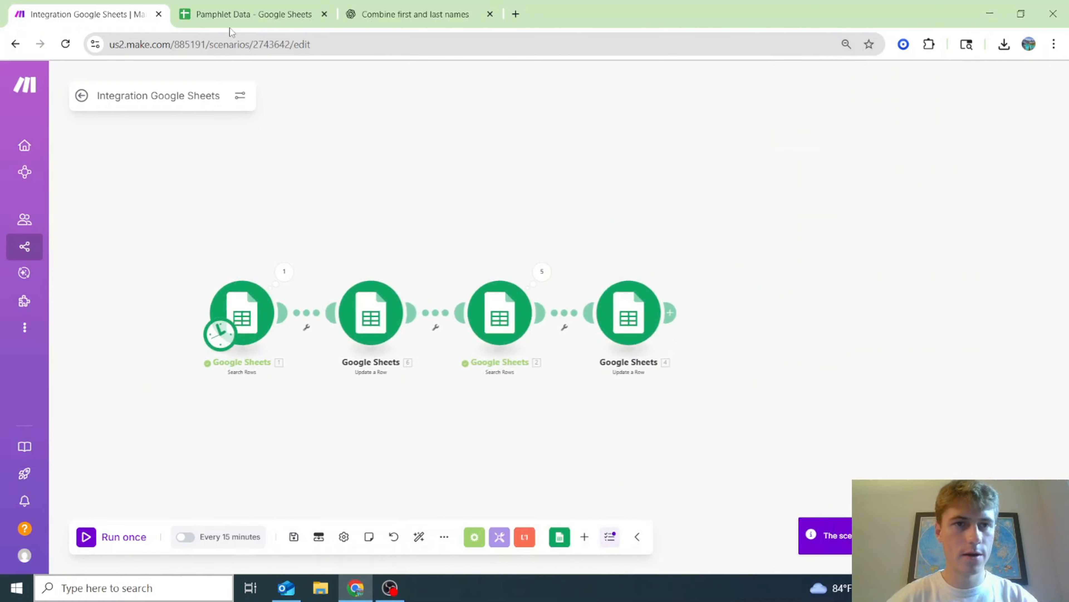
click(235, 5)
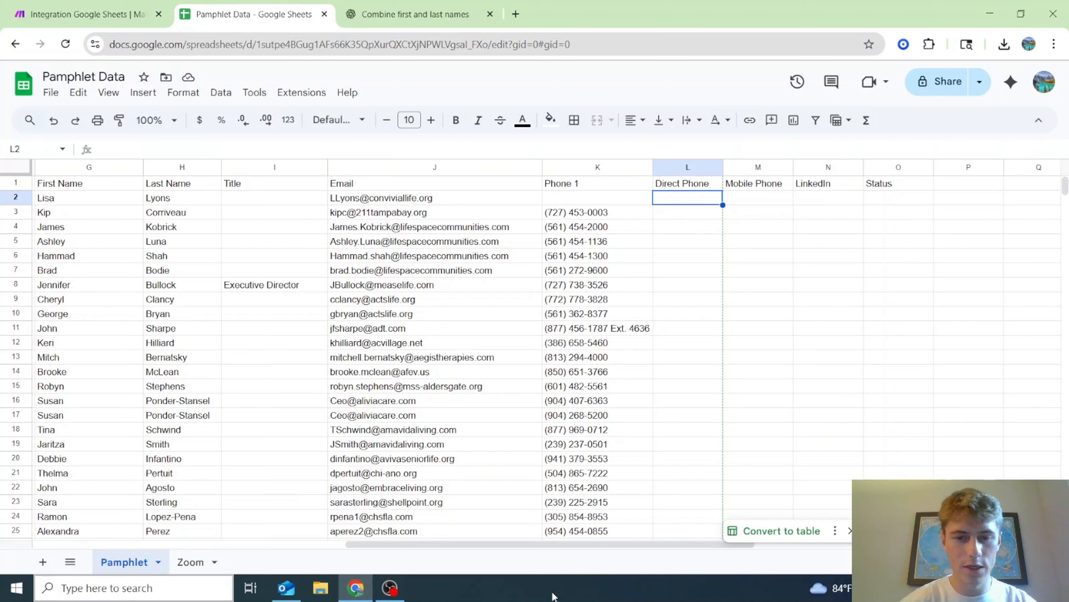
drag(526, 544, 56, 322)
drag(23, 201, 15, 299)
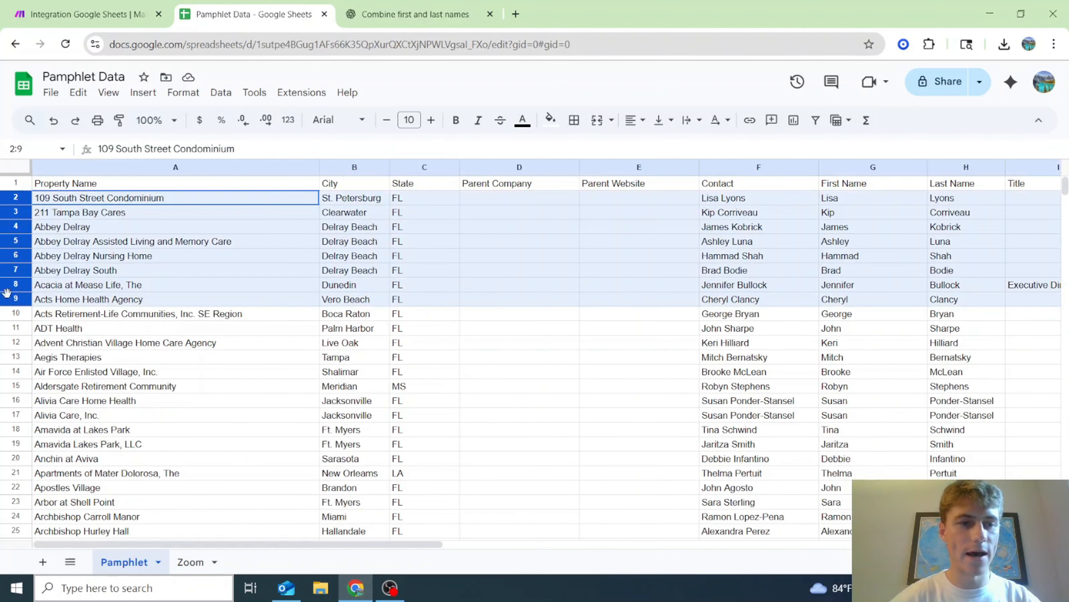
click(190, 561)
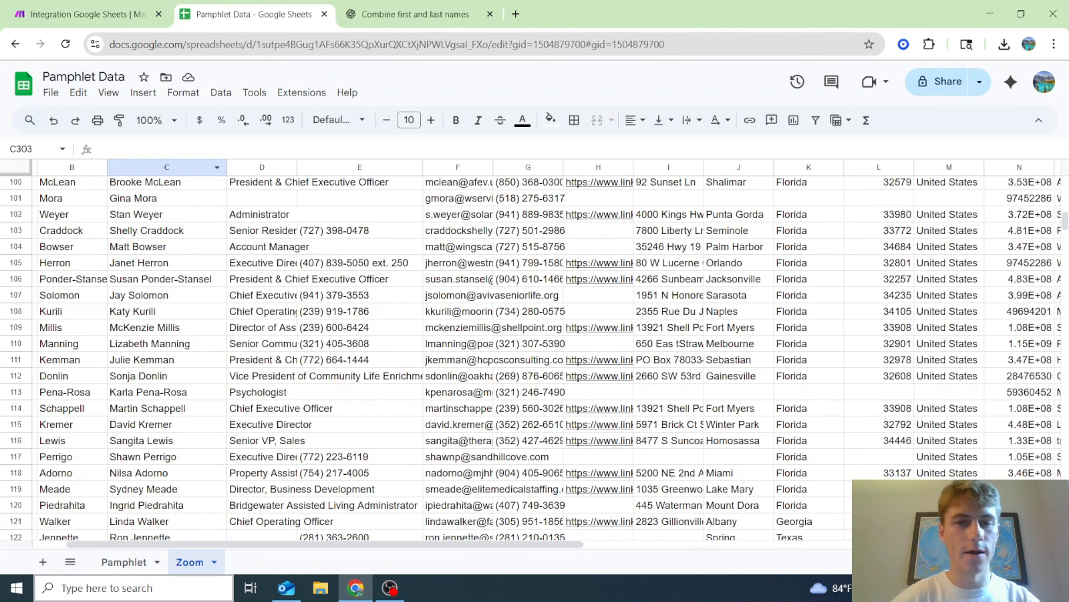
scroll(320, 358, up, 20)
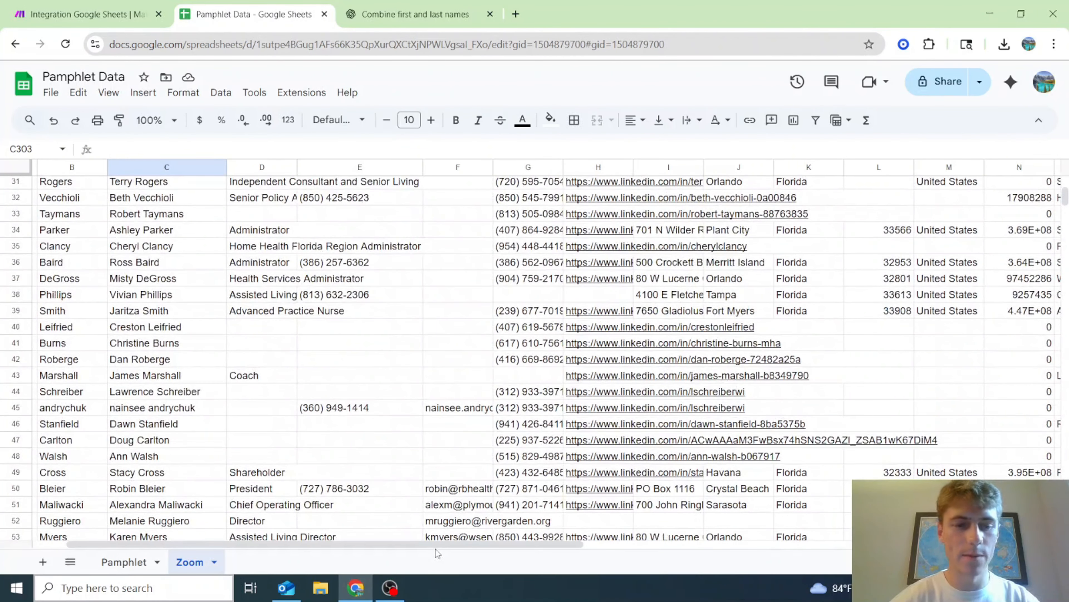
click(123, 562)
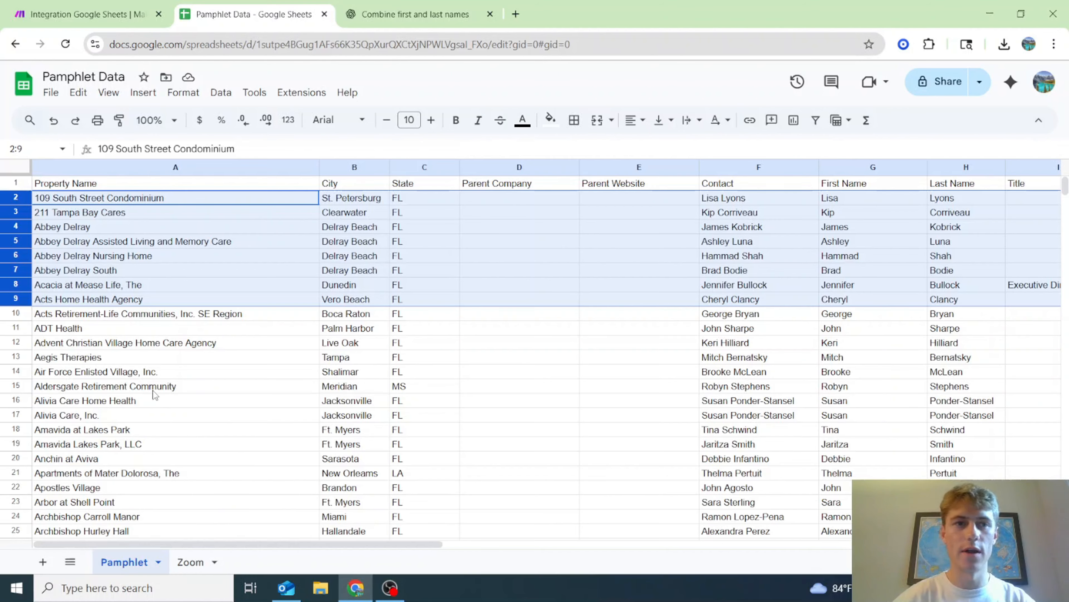
click(206, 567)
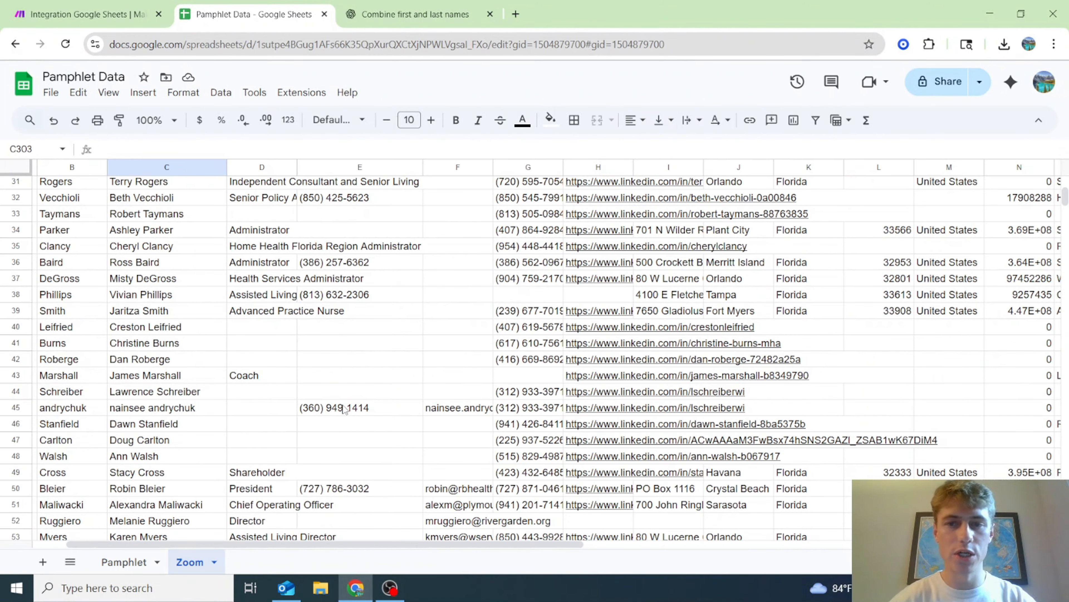
- Recheck the Pamphlet sheet, then run the Make scenario once as a test
click(76, 12)
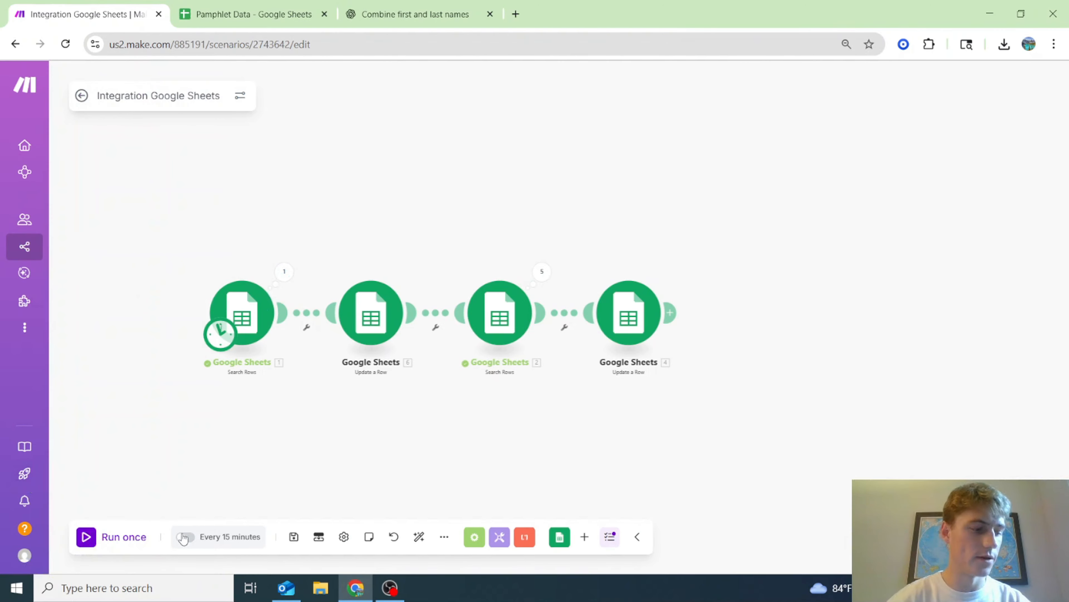
click(288, 5)
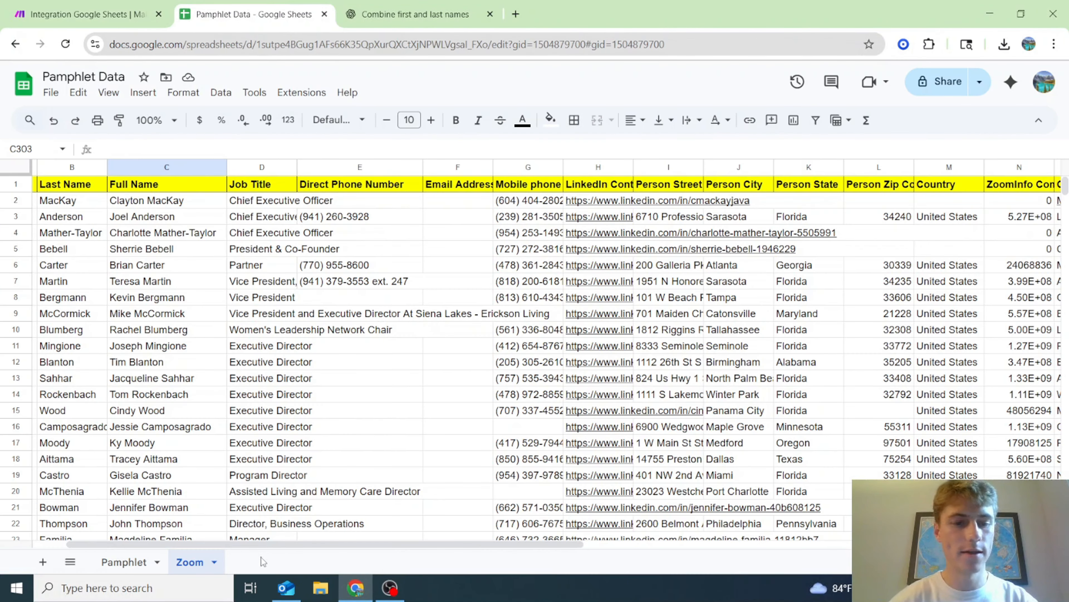
click(164, 563)
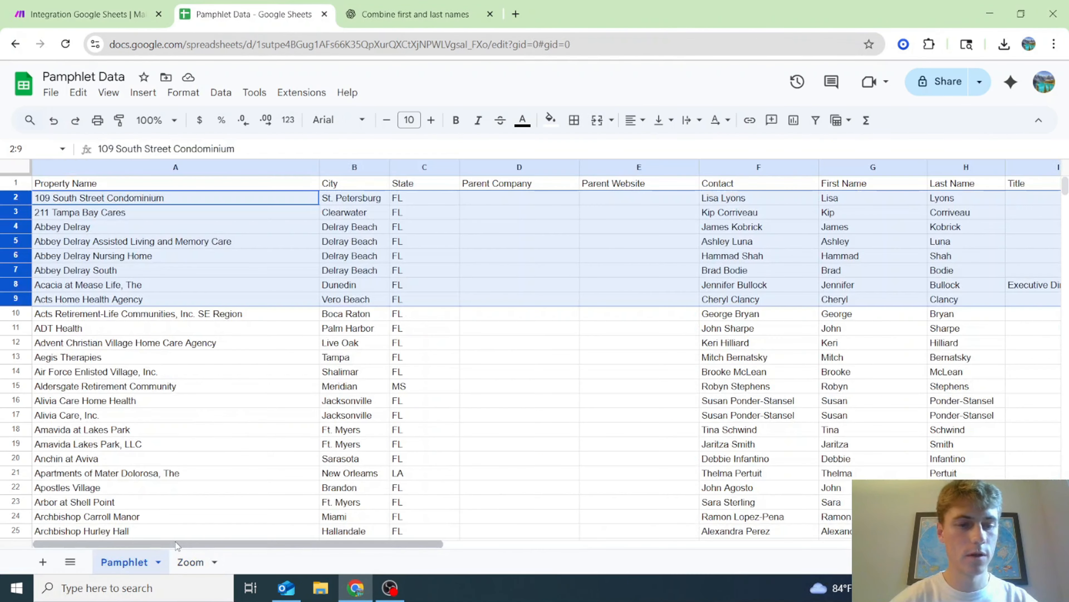
click(122, 3)
click(123, 547)
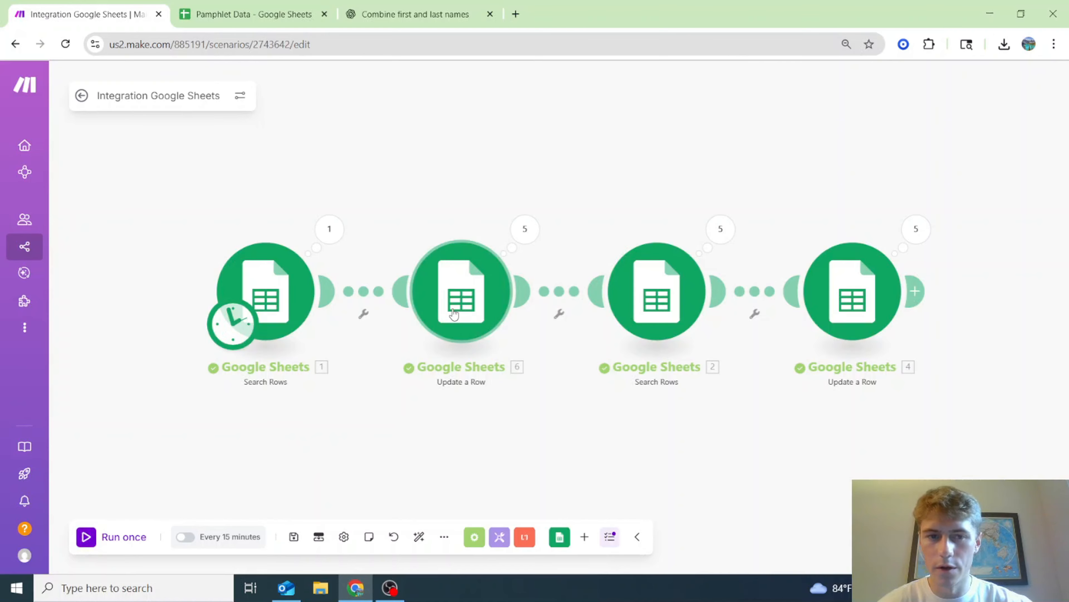
click(721, 228)
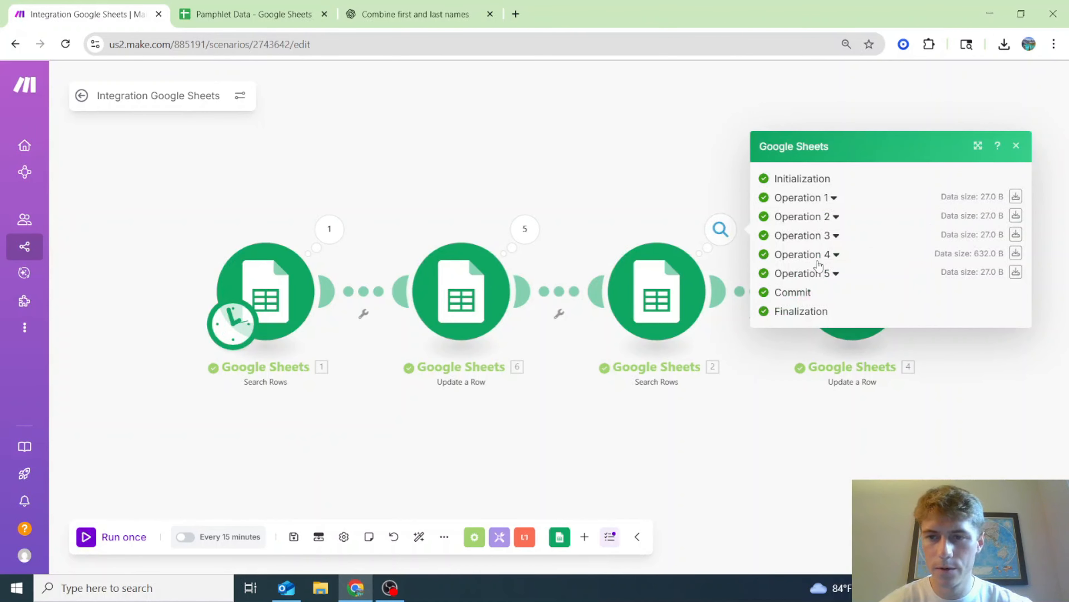
click(816, 198)
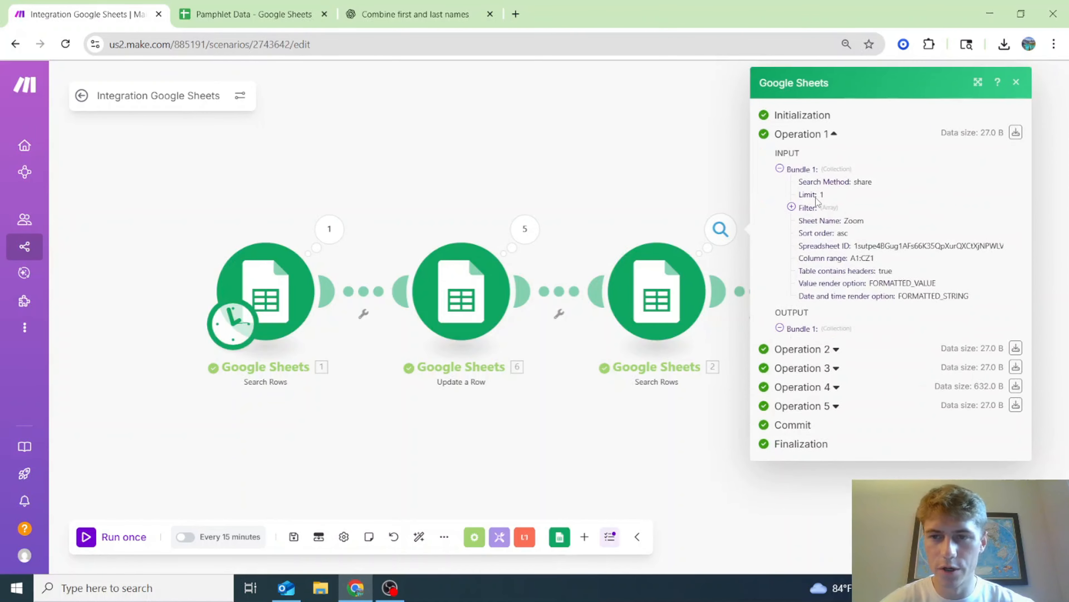
click(828, 358)
scroll(828, 365, down, 2)
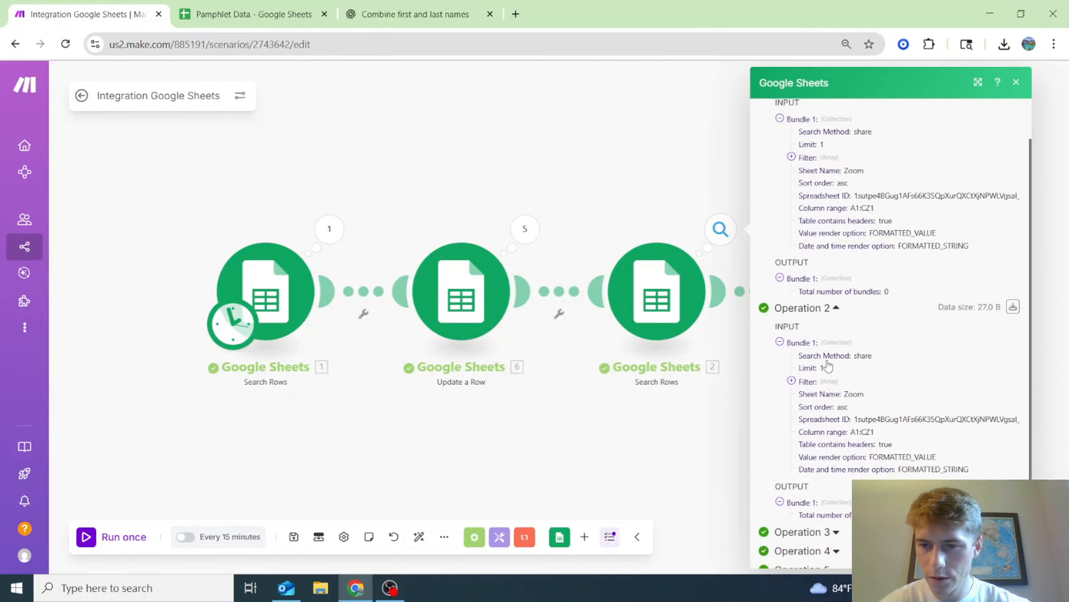
click(658, 458)
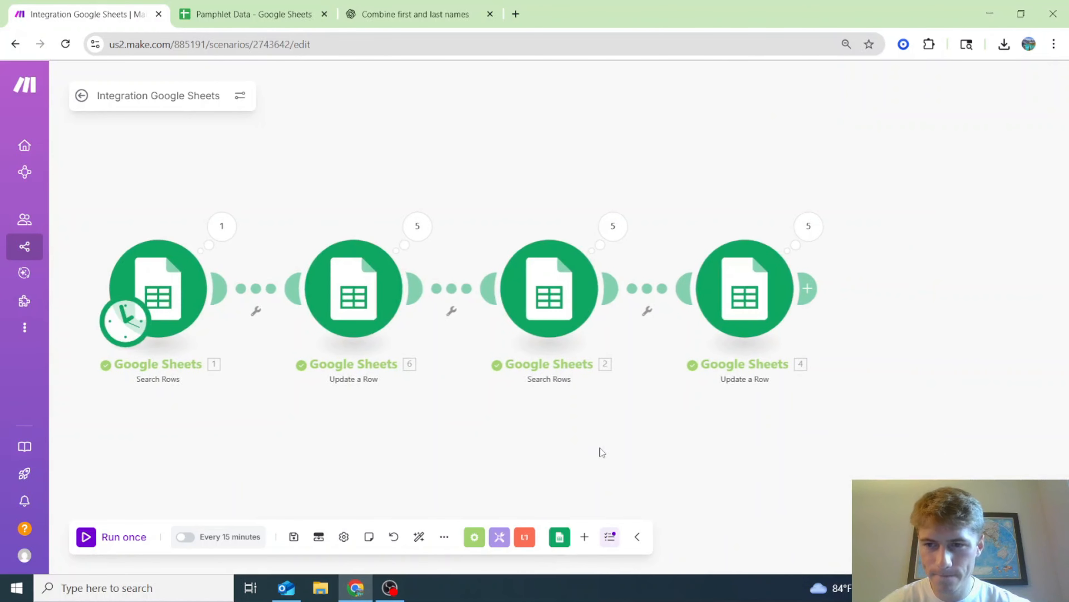
click(808, 226)
click(584, 233)
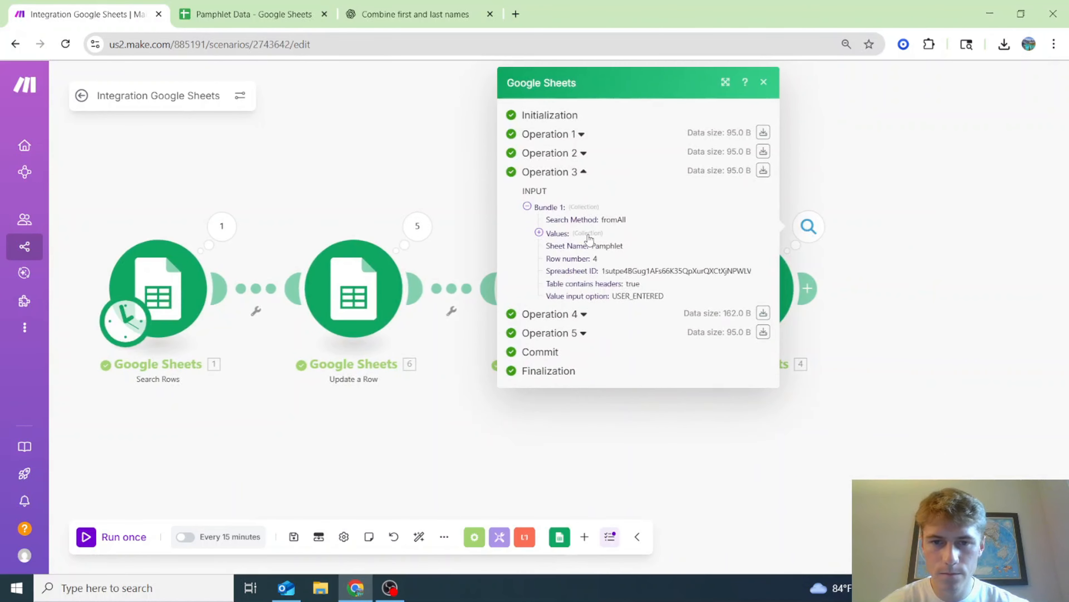
click(582, 371)
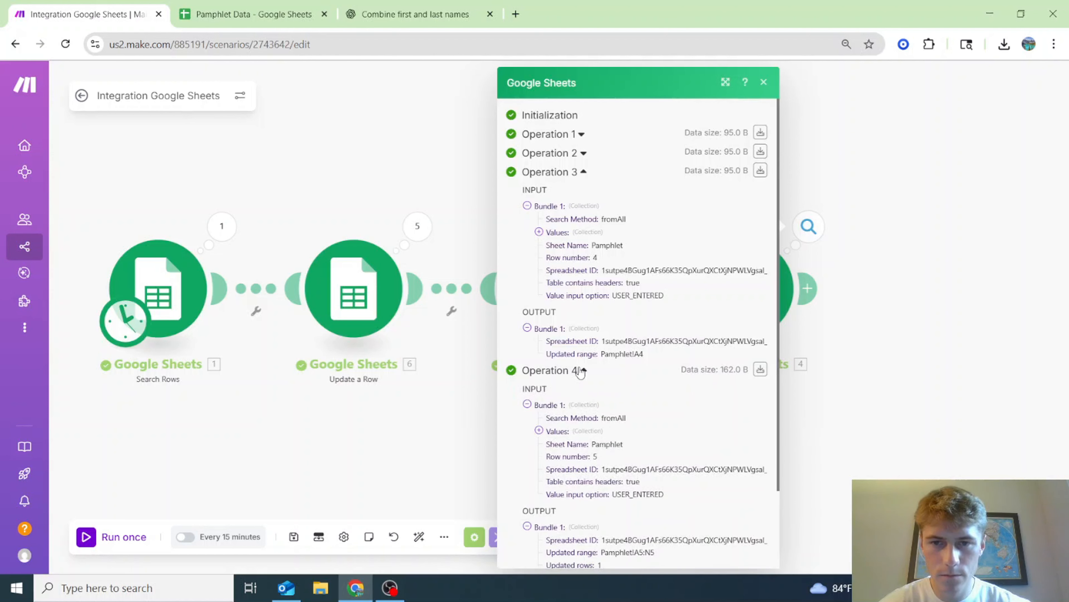
scroll(581, 371, down, 2)
click(254, 14)
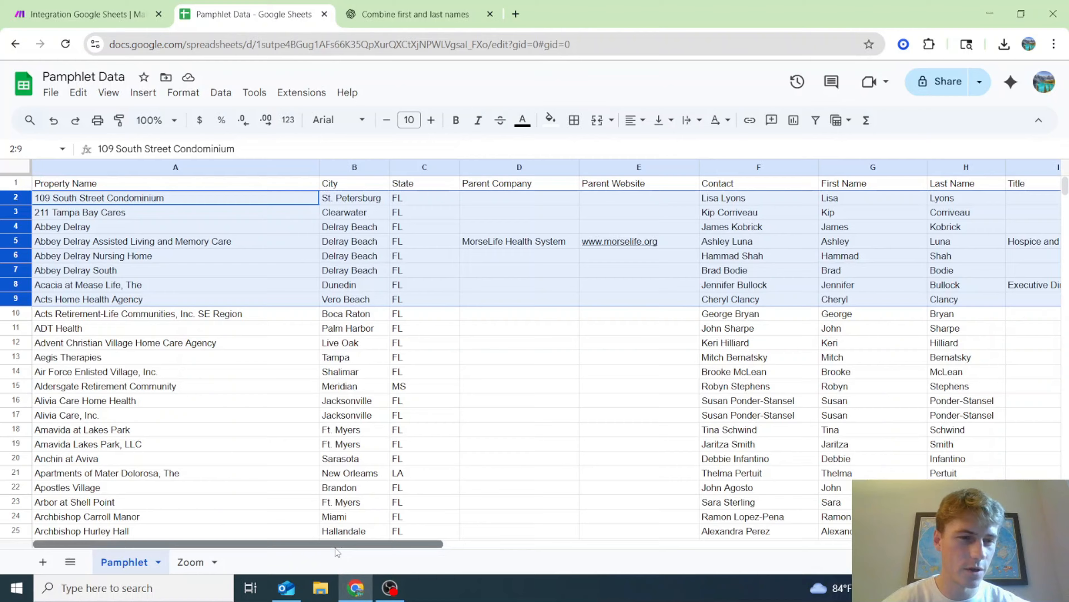
mouse_move(335, 548)
mouse_down()
mouse_move(484, 548)
mouse_move(572, 535)
mouse_move(337, 544)
mouse_up()
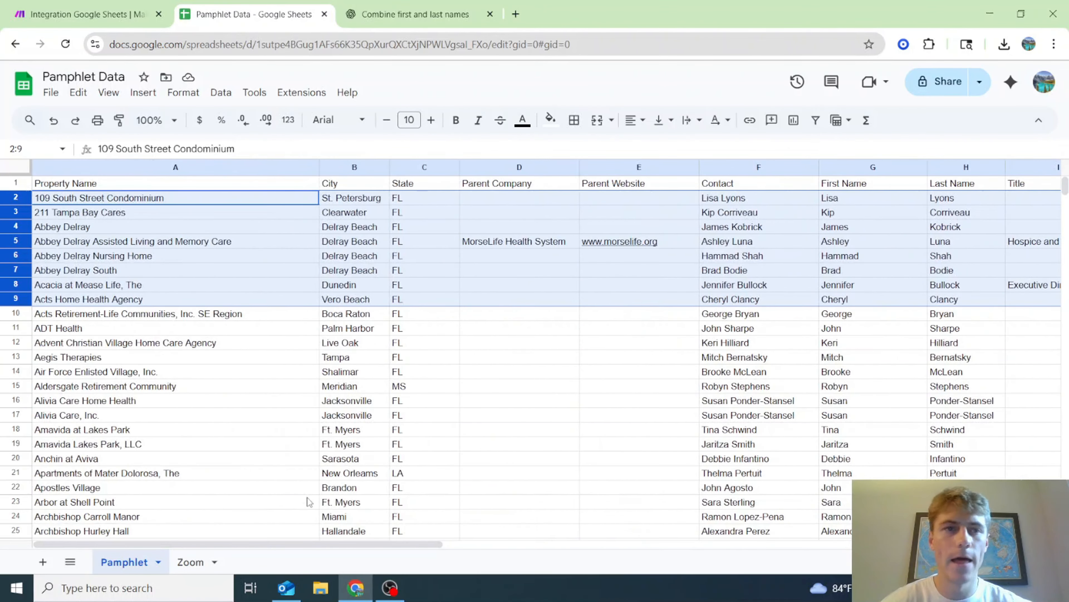
click(114, 6)
click(365, 454)
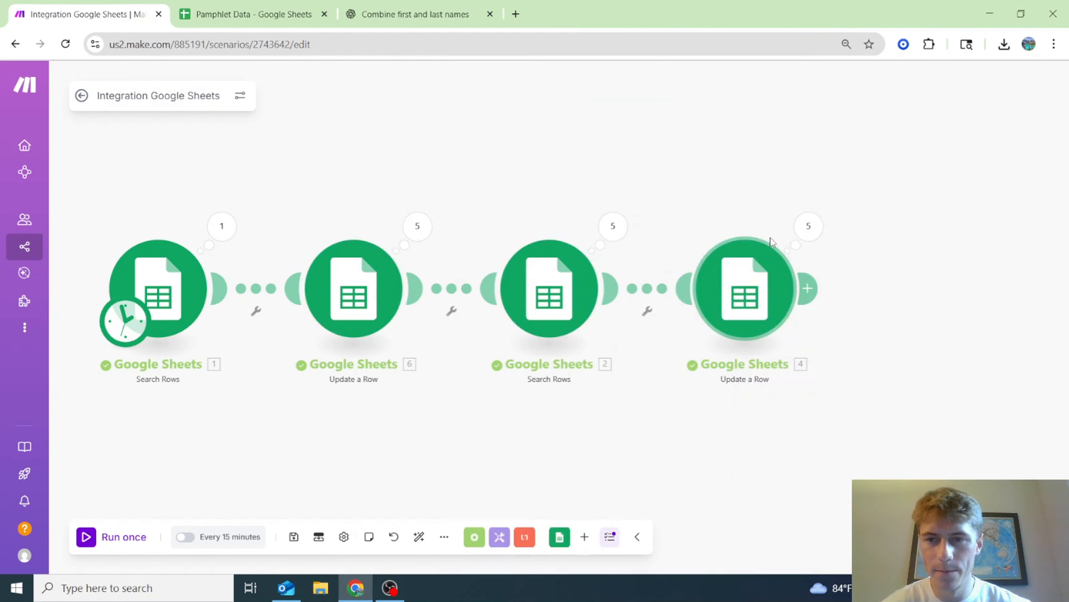
click(808, 226)
click(561, 273)
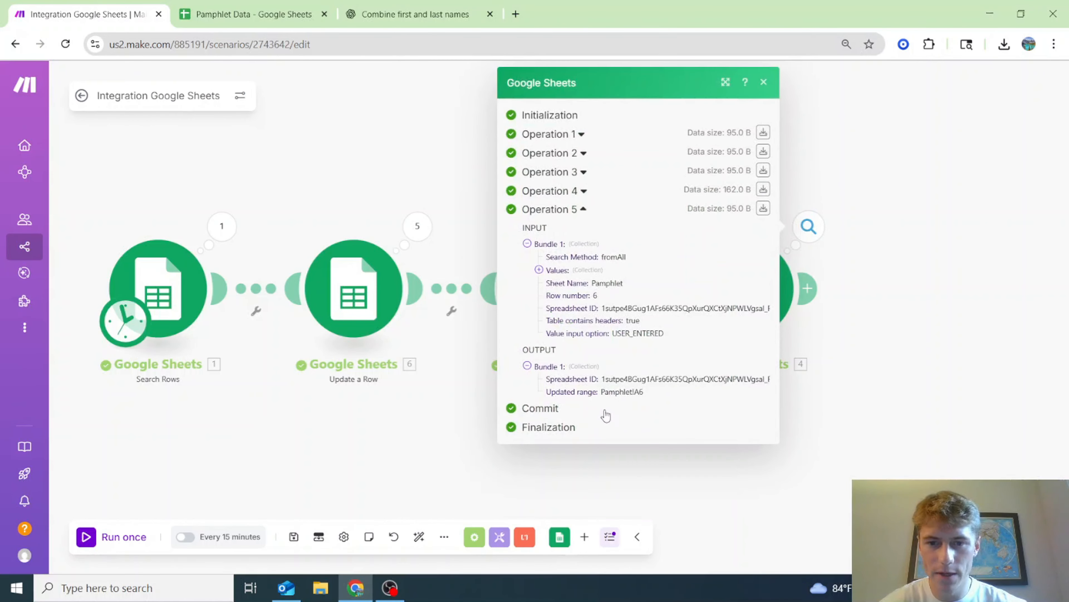
click(576, 191)
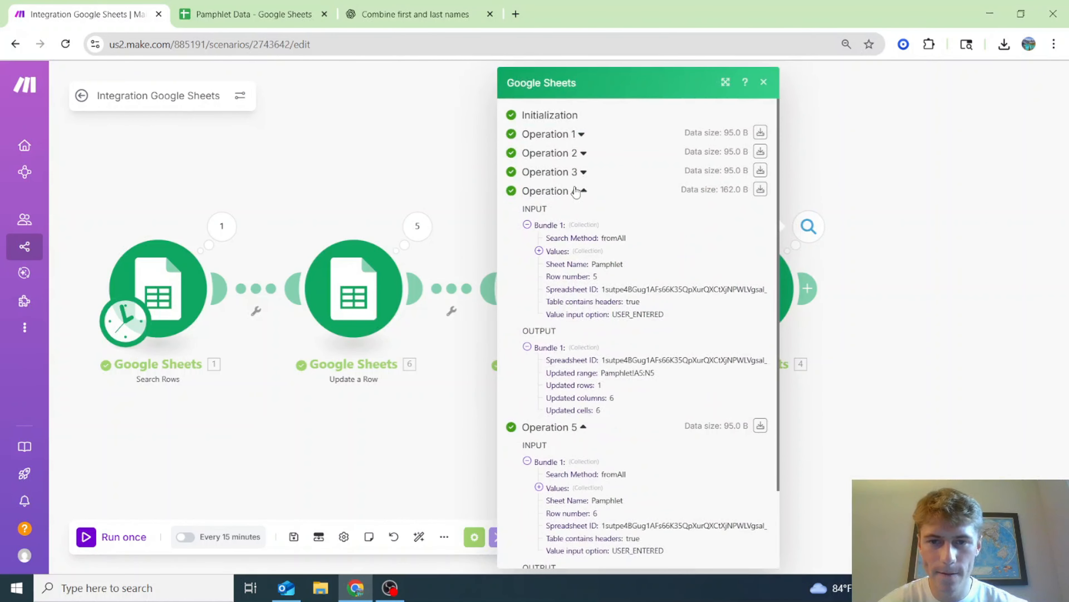
click(581, 173)
click(388, 472)
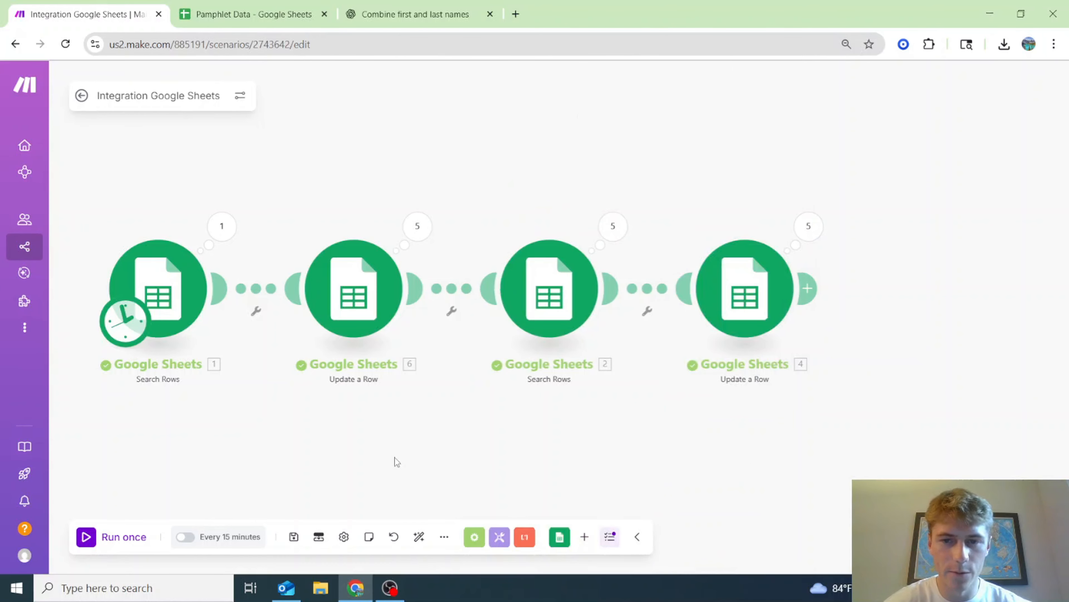
drag(396, 461, 488, 453)
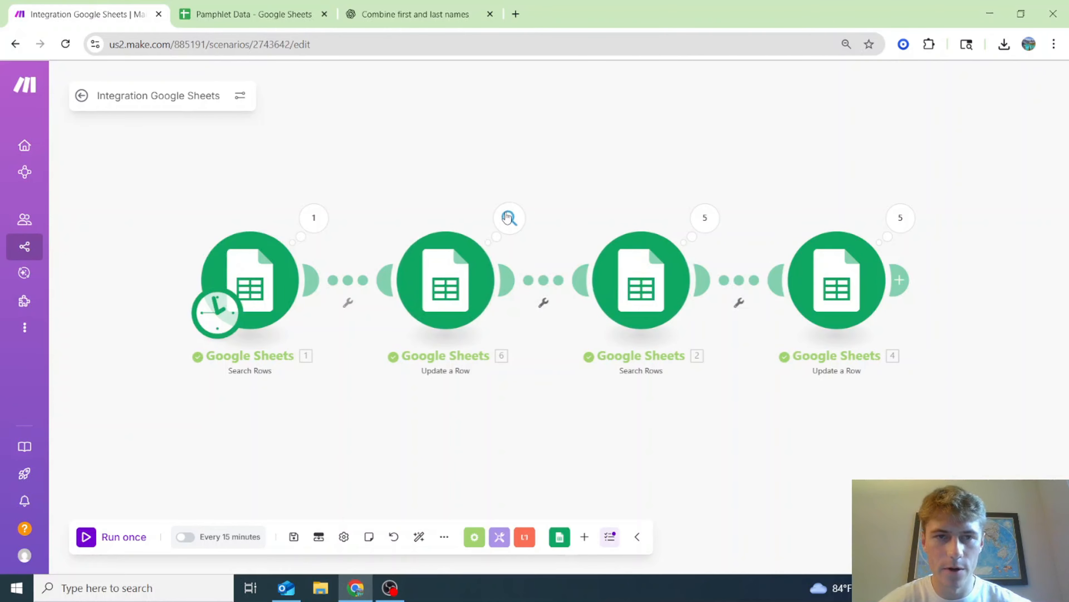
click(253, 14)
drag(325, 544, 741, 529)
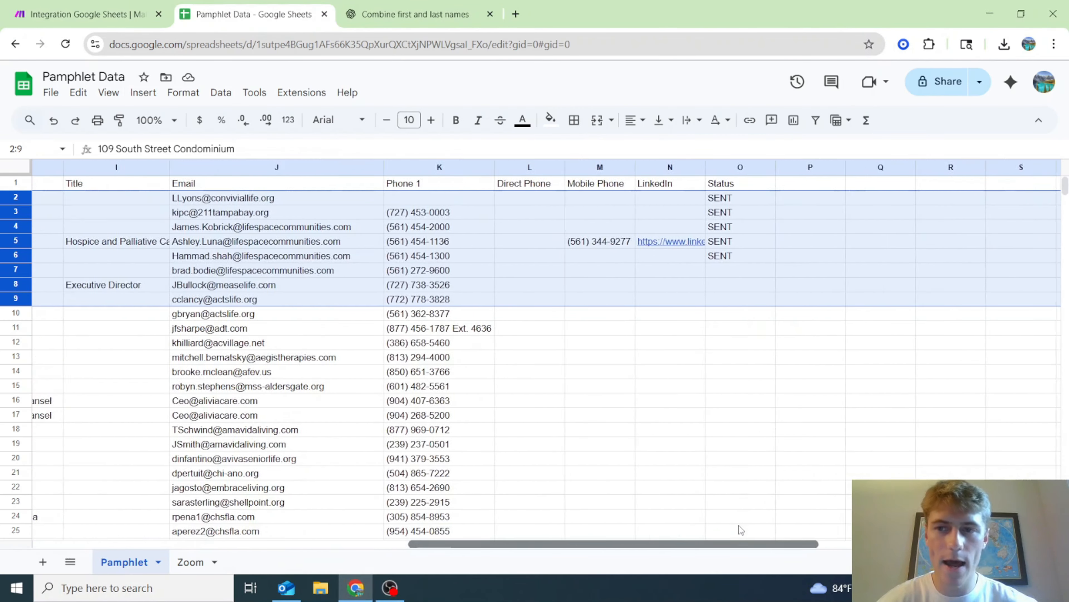
scroll(742, 530, right, 2)
click(109, 9)
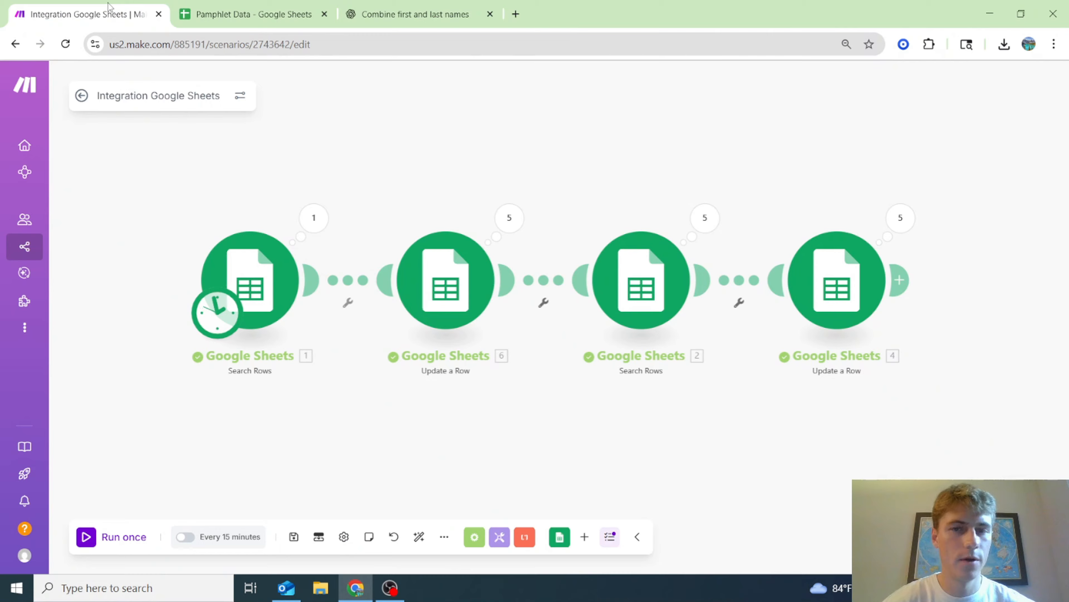
- Begin a filter before the final update step, then cancel it
click(740, 287)
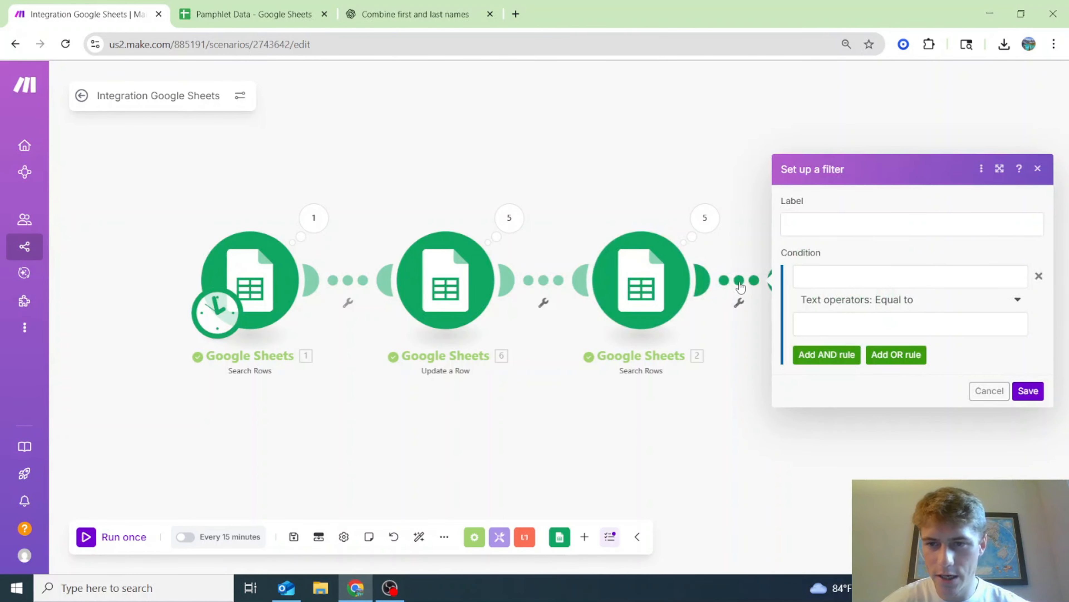
click(853, 272)
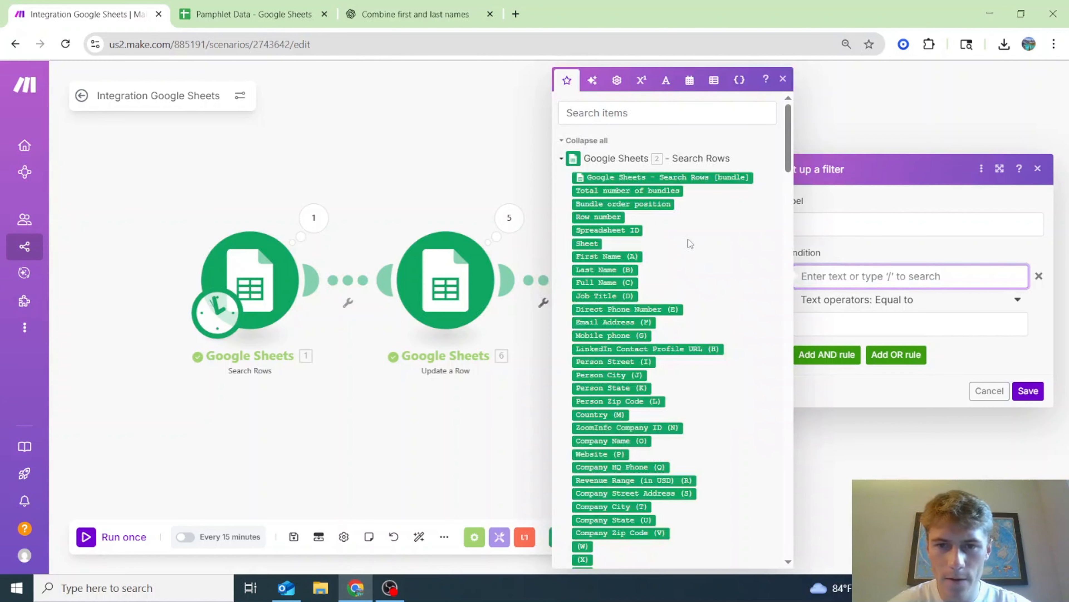
click(901, 452)
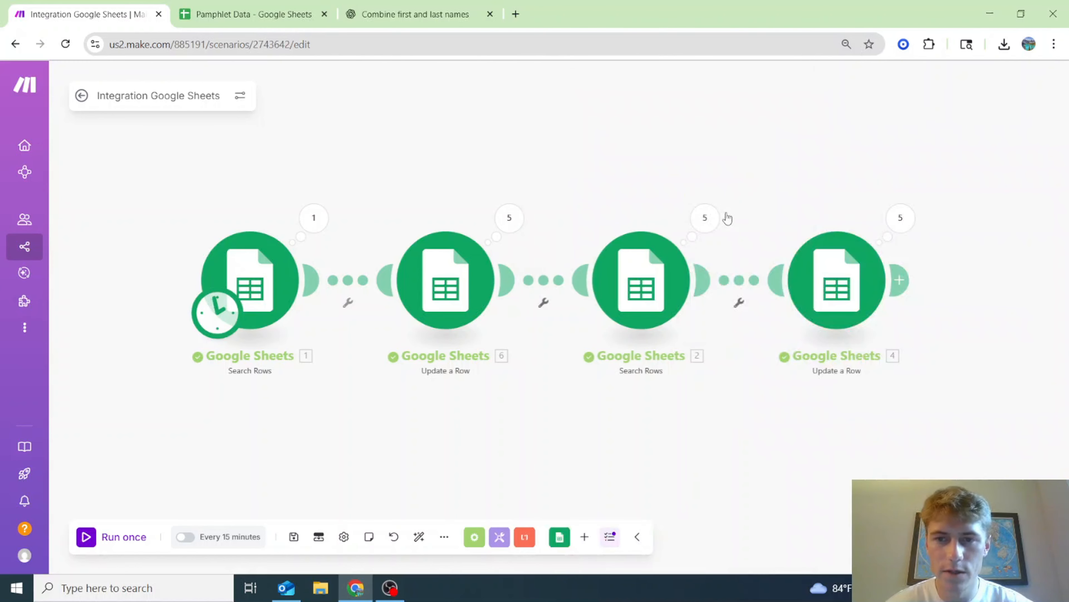
- Inspect the second Search Rows step's run results, expanding operations 1–4
click(705, 218)
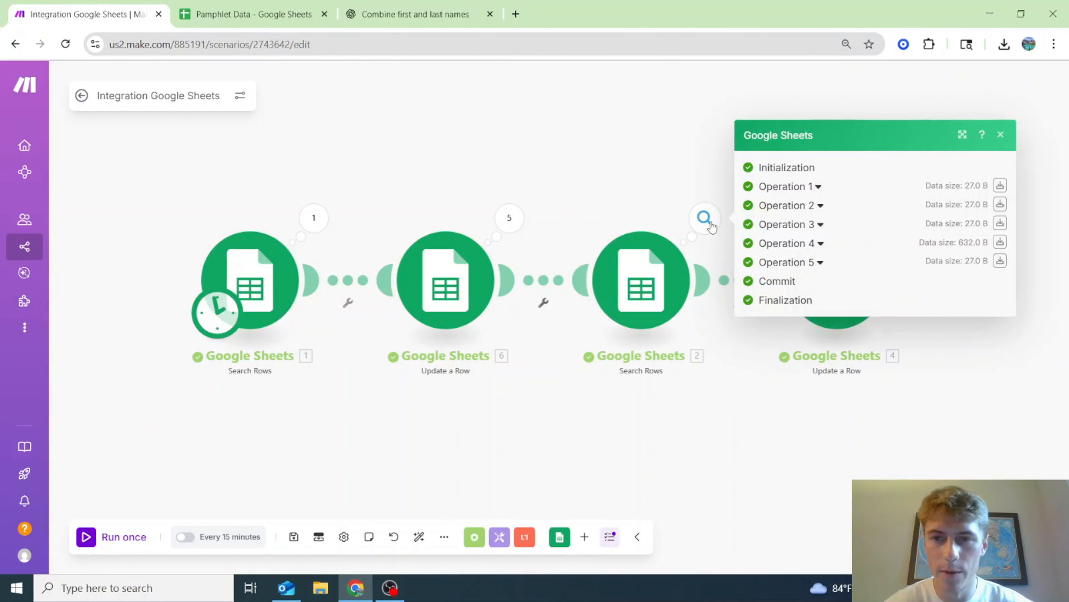
click(810, 186)
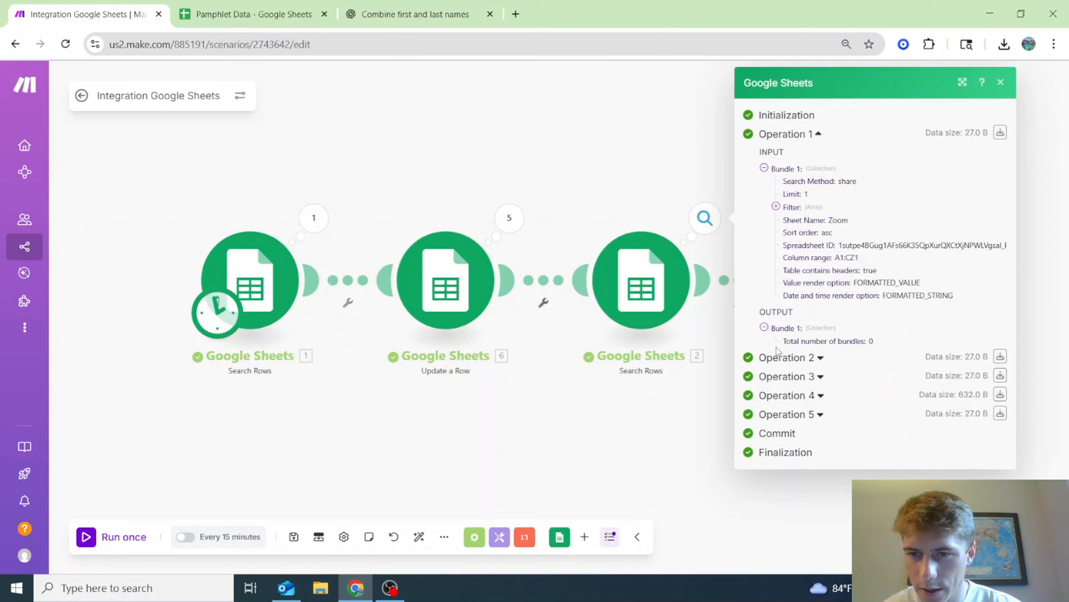
click(798, 356)
scroll(793, 421, down, 3)
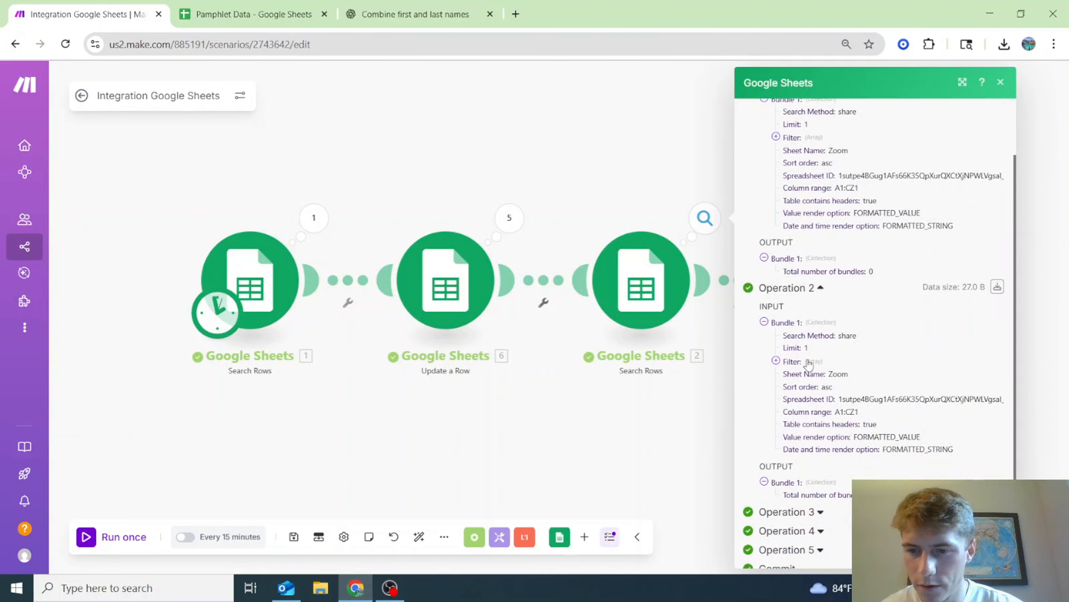
click(787, 476)
scroll(840, 384, down, 5)
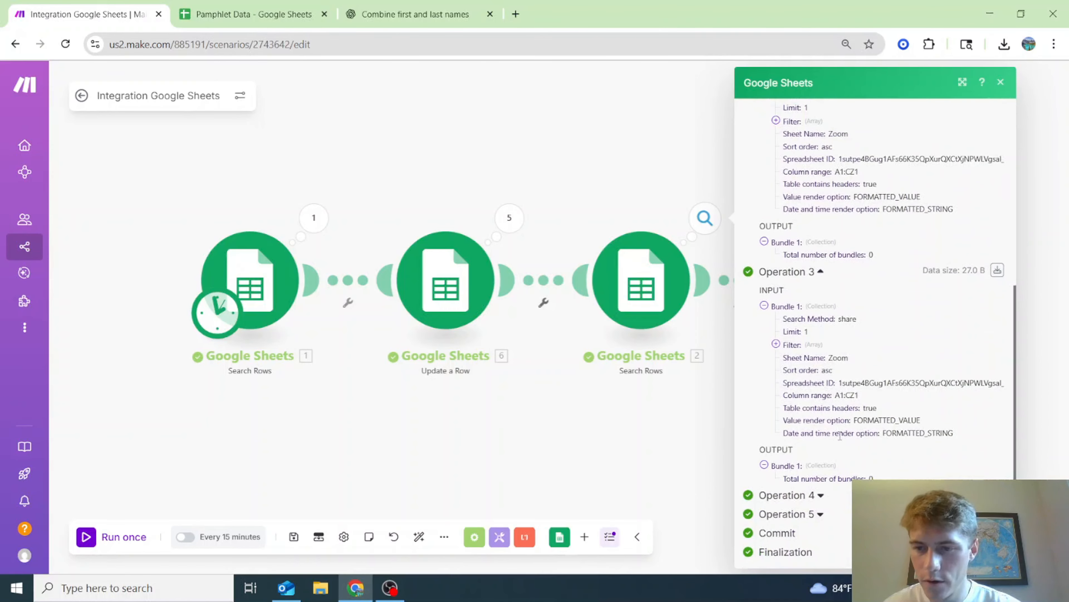
click(787, 495)
scroll(850, 459, down, 9)
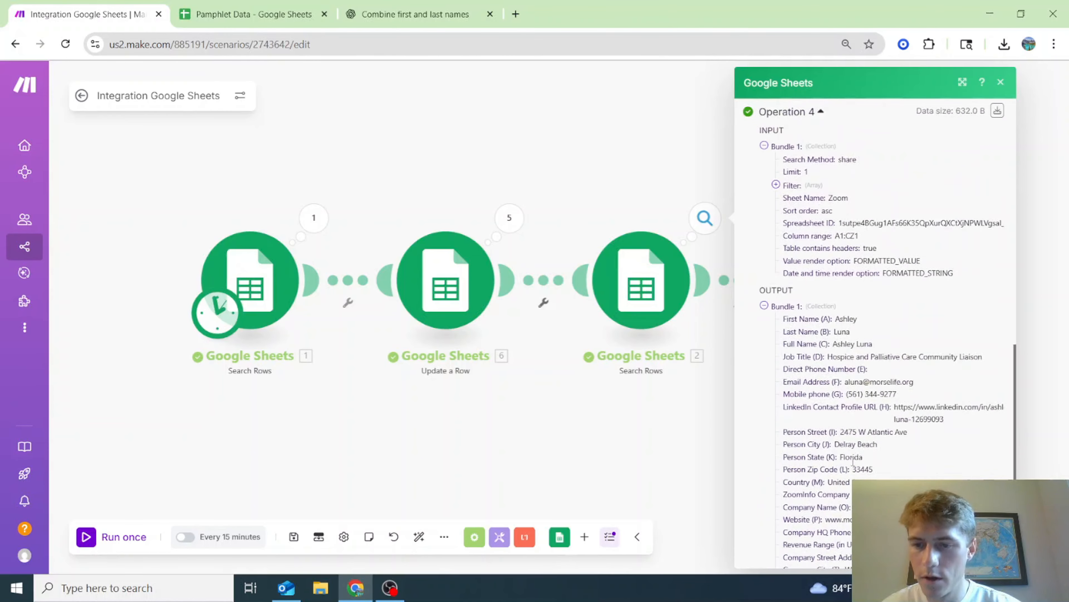
scroll(853, 461, down, 1)
click(535, 419)
- Add a 'Row Exist' filter on the final link: Total number of bundles not equal to 0
click(743, 300)
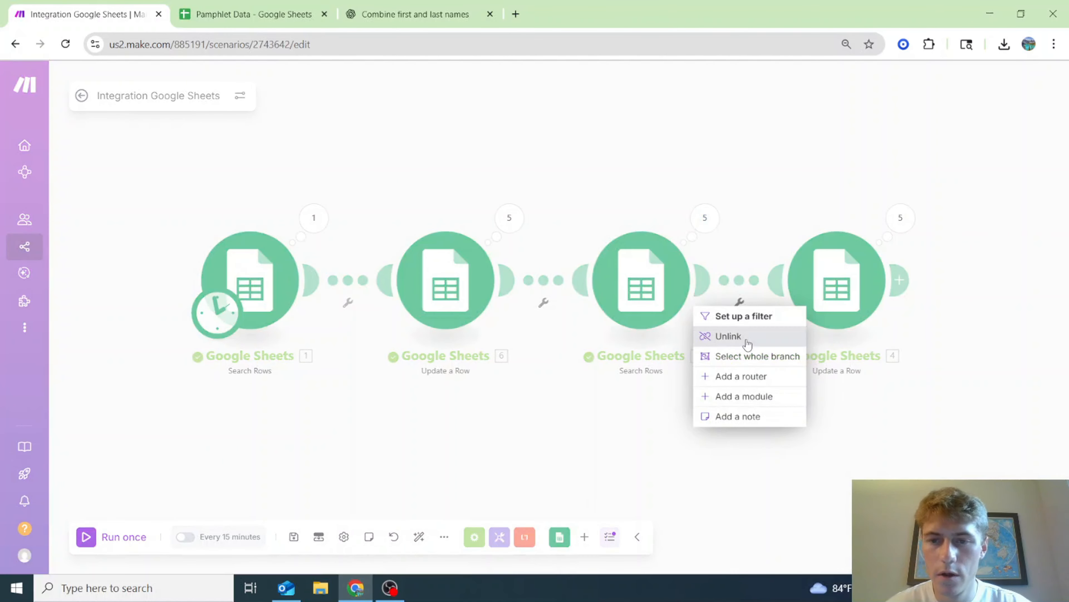
click(772, 316)
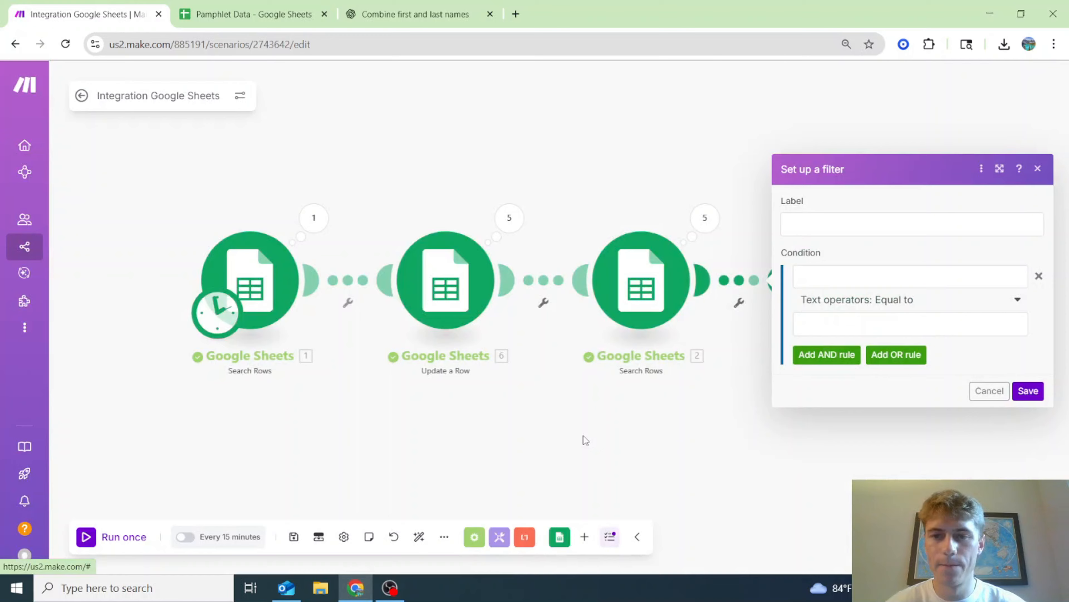
click(814, 226)
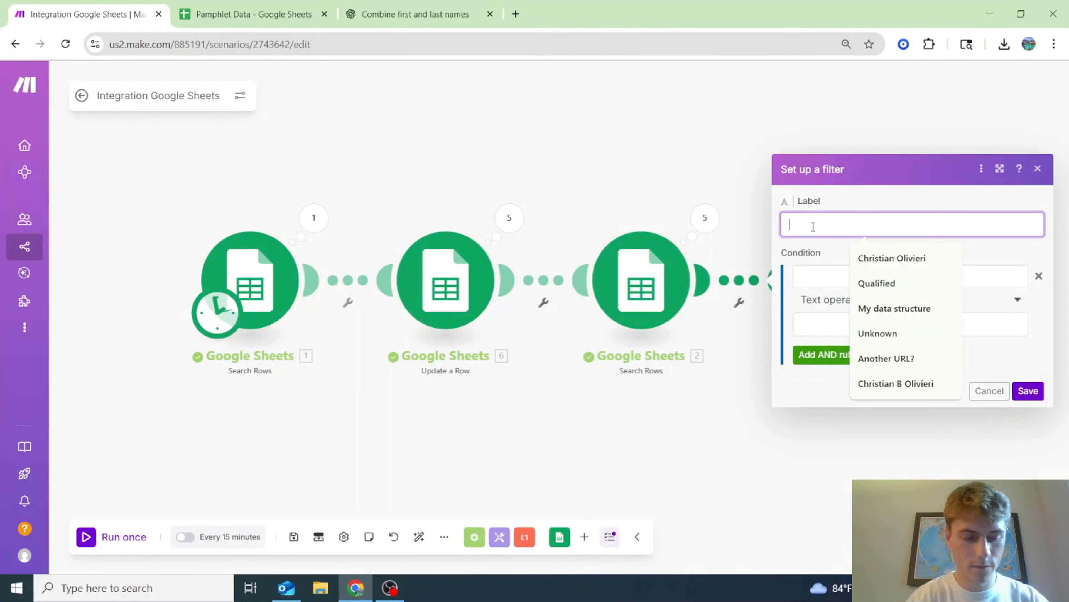
text(Row Exist)
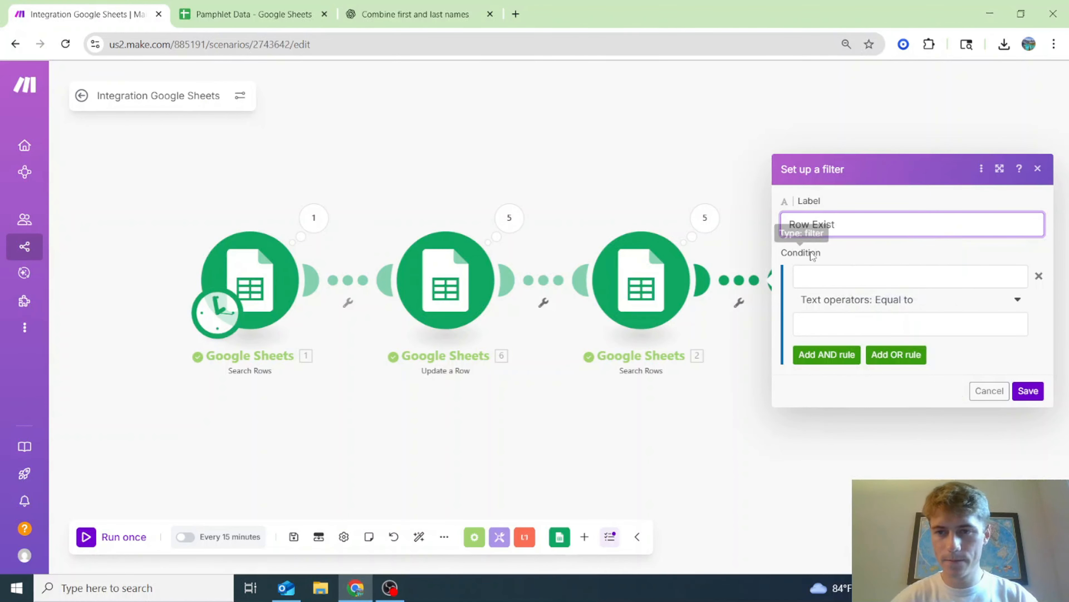
click(828, 268)
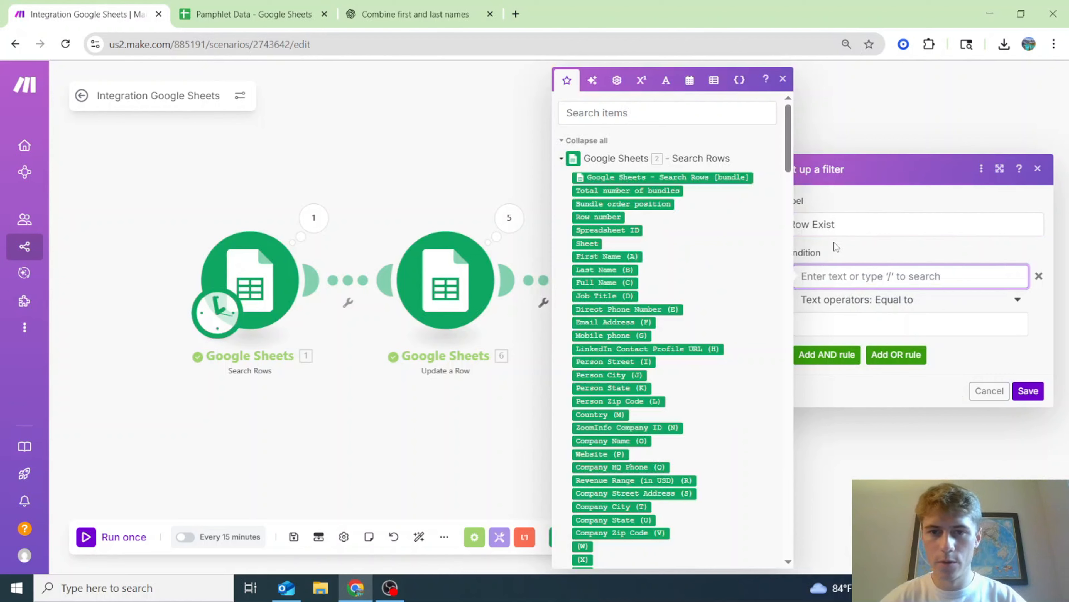
click(663, 191)
click(895, 299)
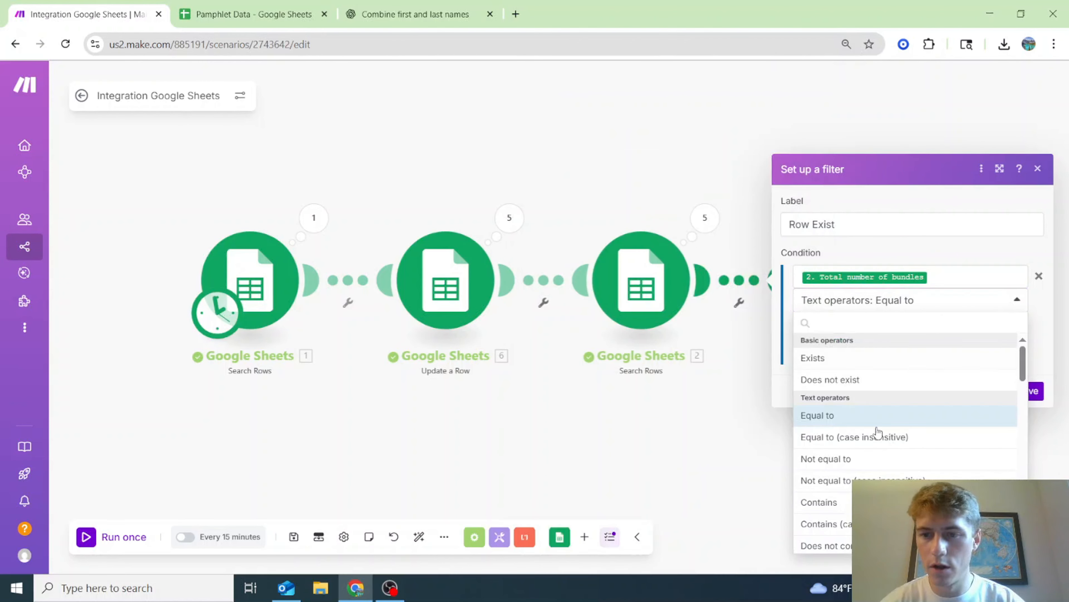
click(864, 458)
right_click(865, 331)
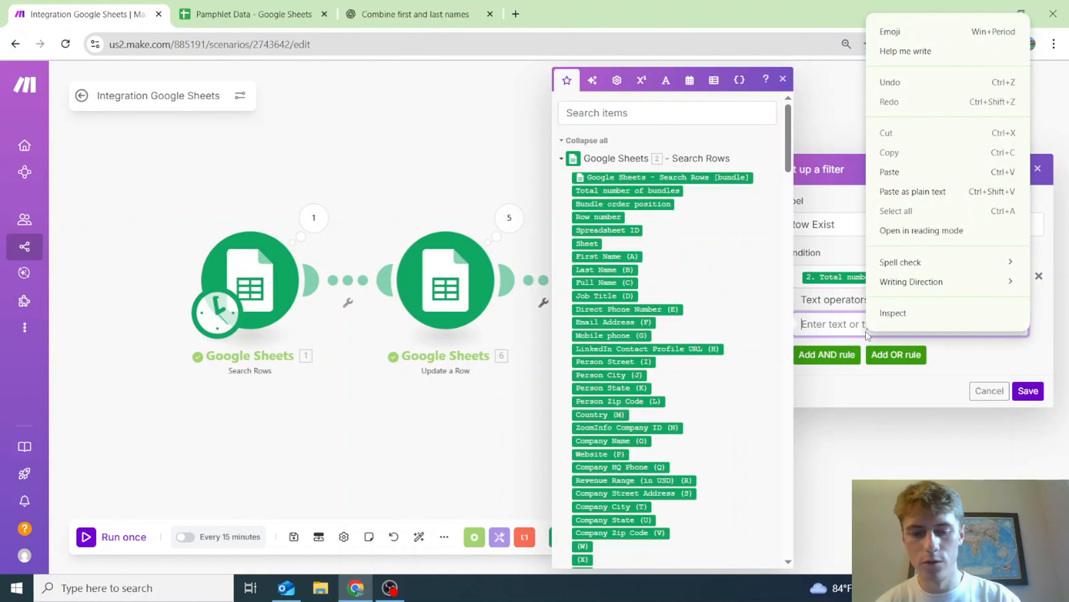
click(832, 329)
text(0)
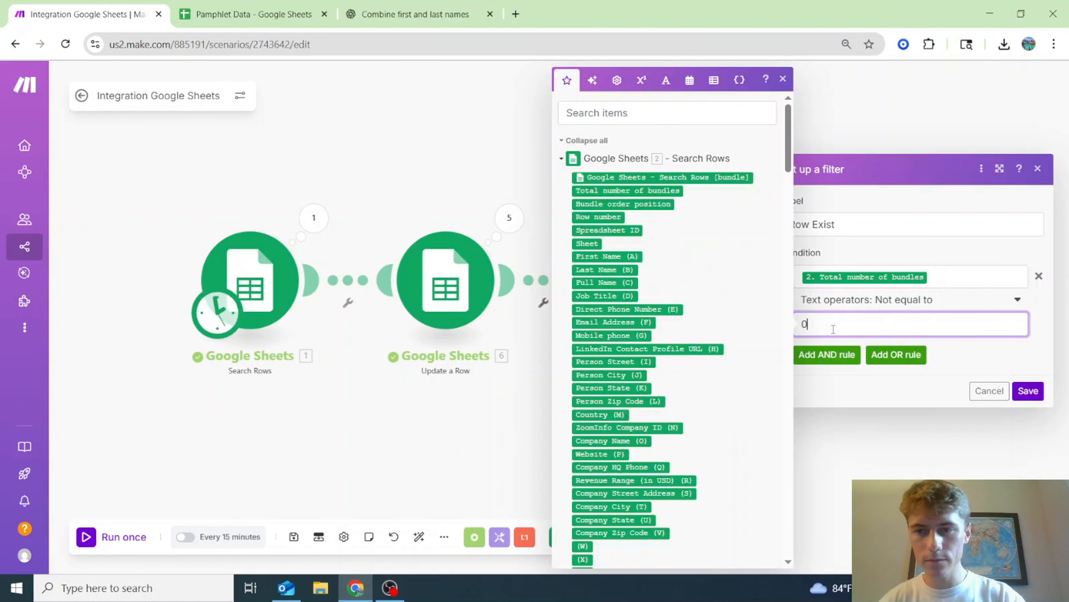
click(1029, 390)
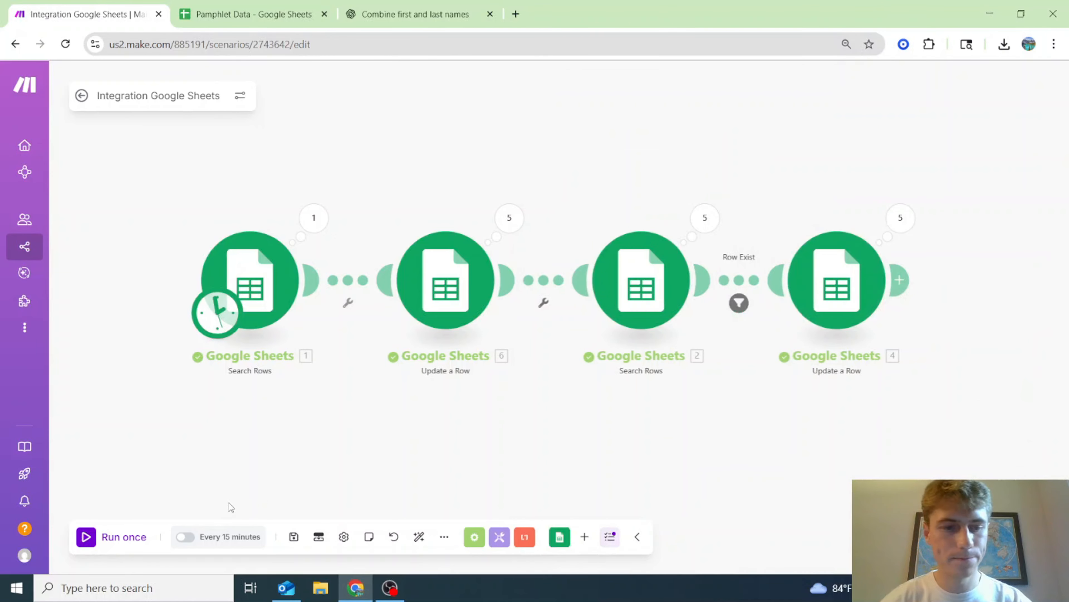
- Run the scenario once and confirm Pamphlet rows 2–11 now show SENT in Status
click(107, 538)
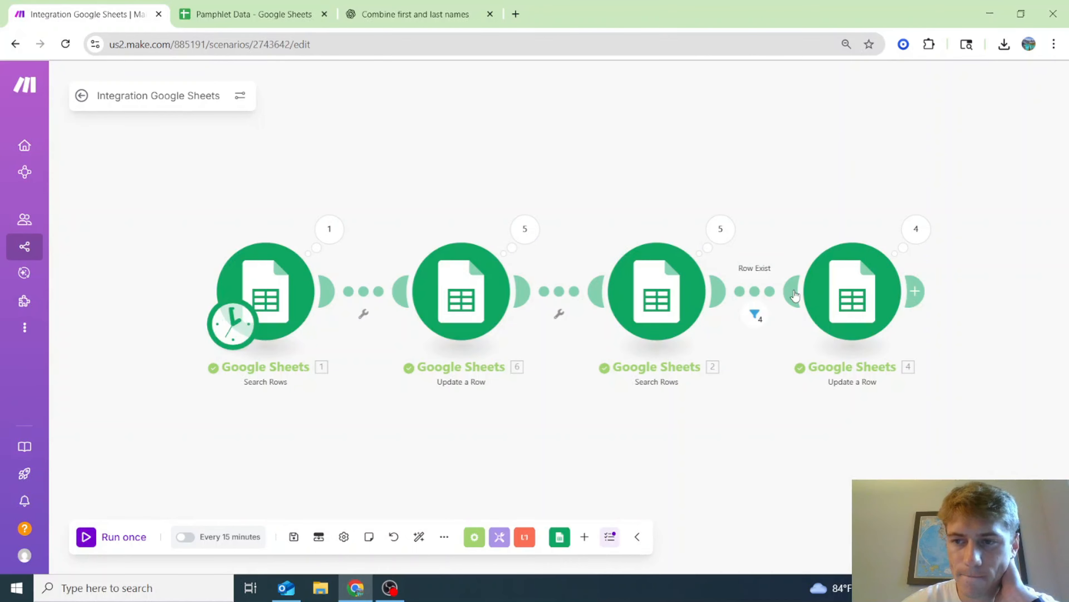
click(248, 4)
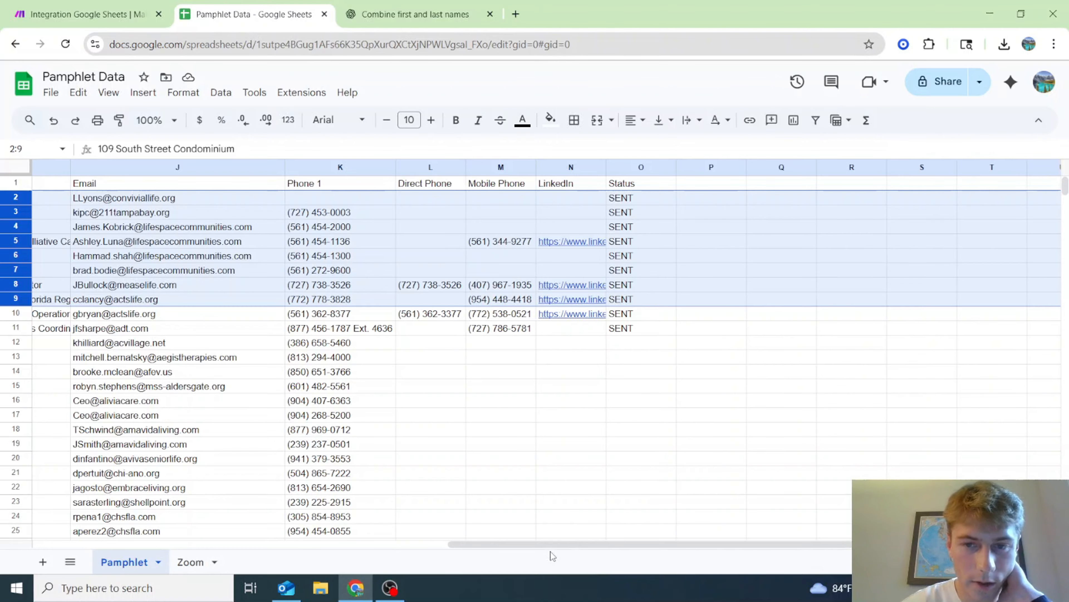
drag(553, 545, 101, 518)
click(46, 15)
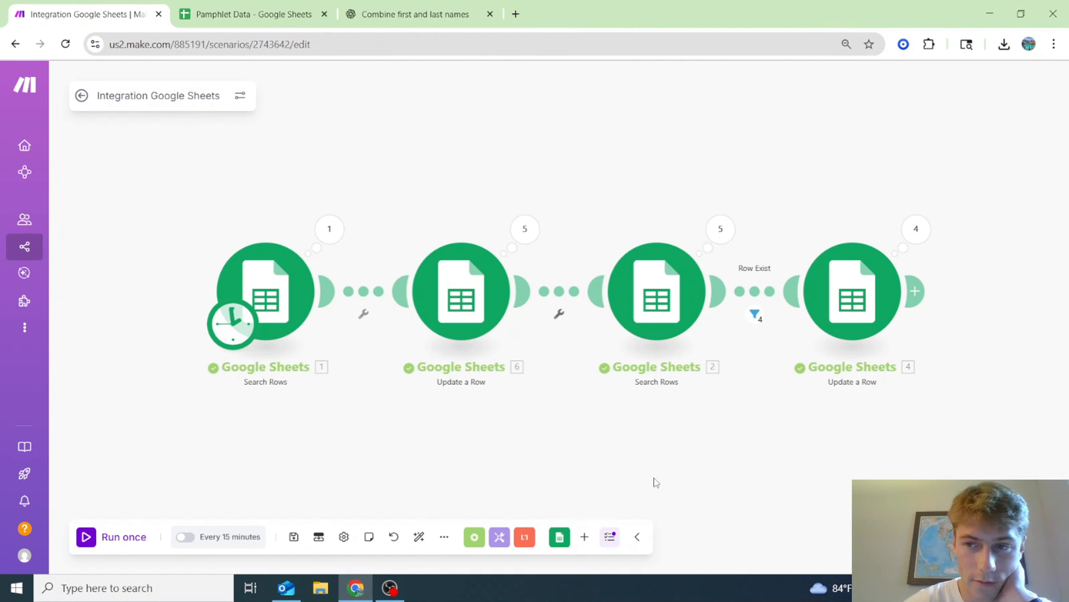
- Check which bundles passed Row Exist and the Update a Row operations 4 and 5
click(716, 315)
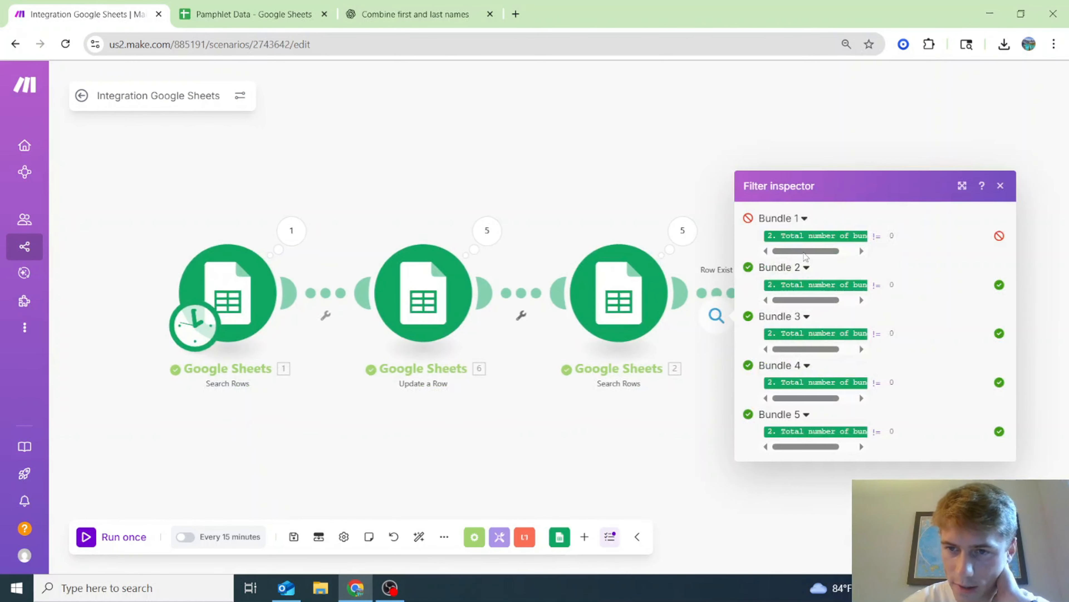
mouse_move(826, 236)
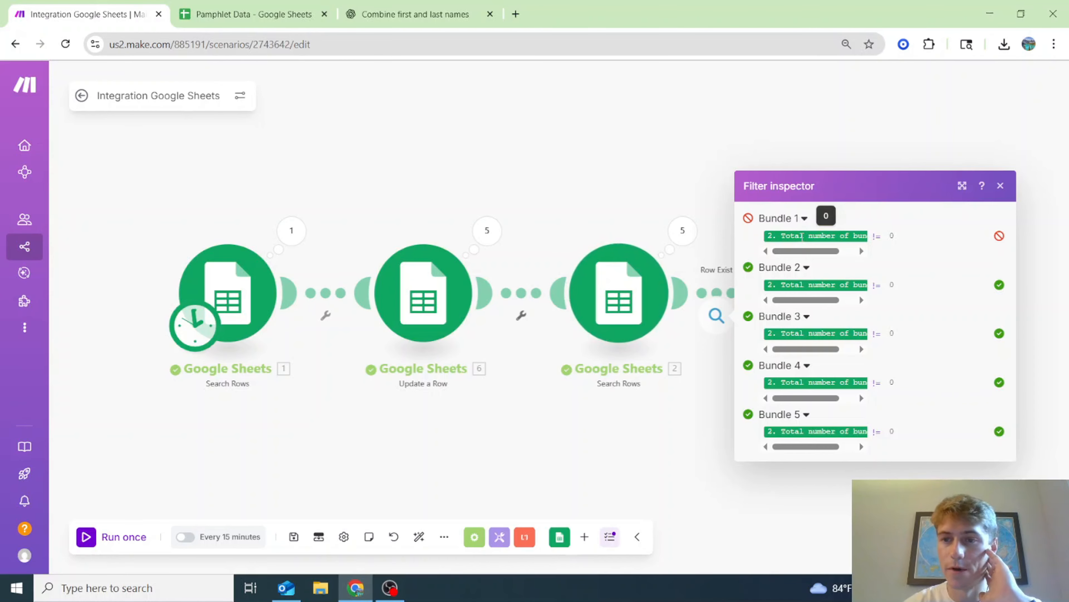
click(507, 423)
click(496, 242)
click(590, 276)
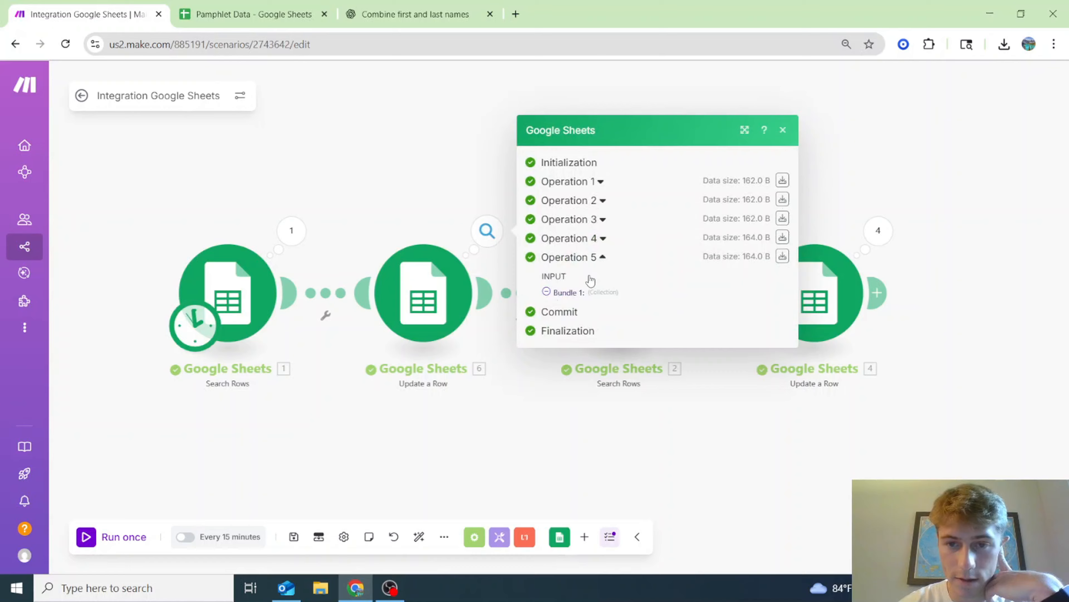
click(589, 196)
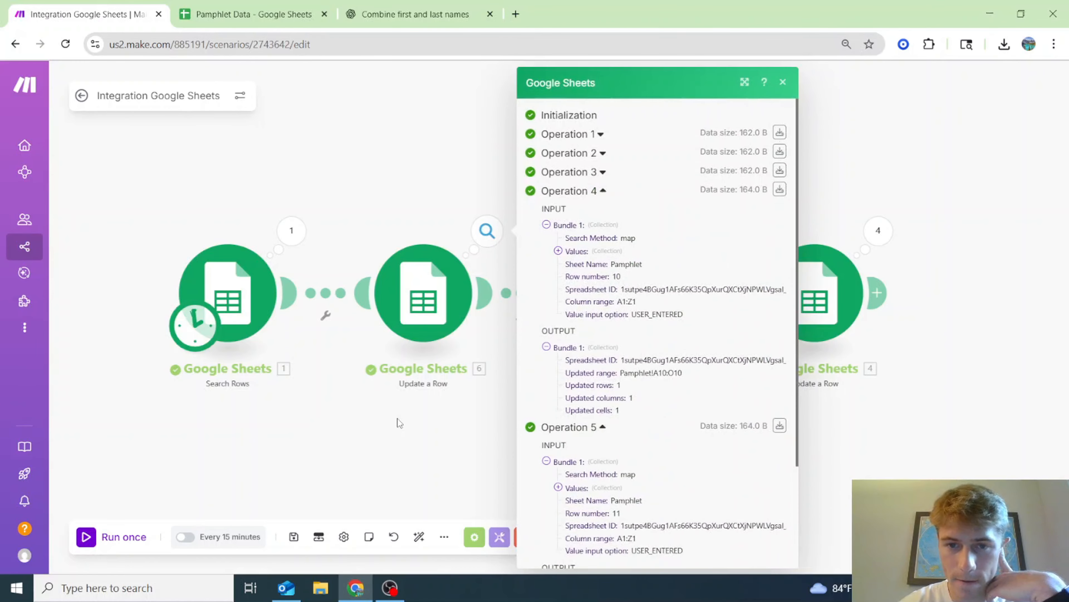
click(398, 420)
- Inspect the second Search Rows operations 1–5, then run the scenario once again
click(686, 230)
click(766, 276)
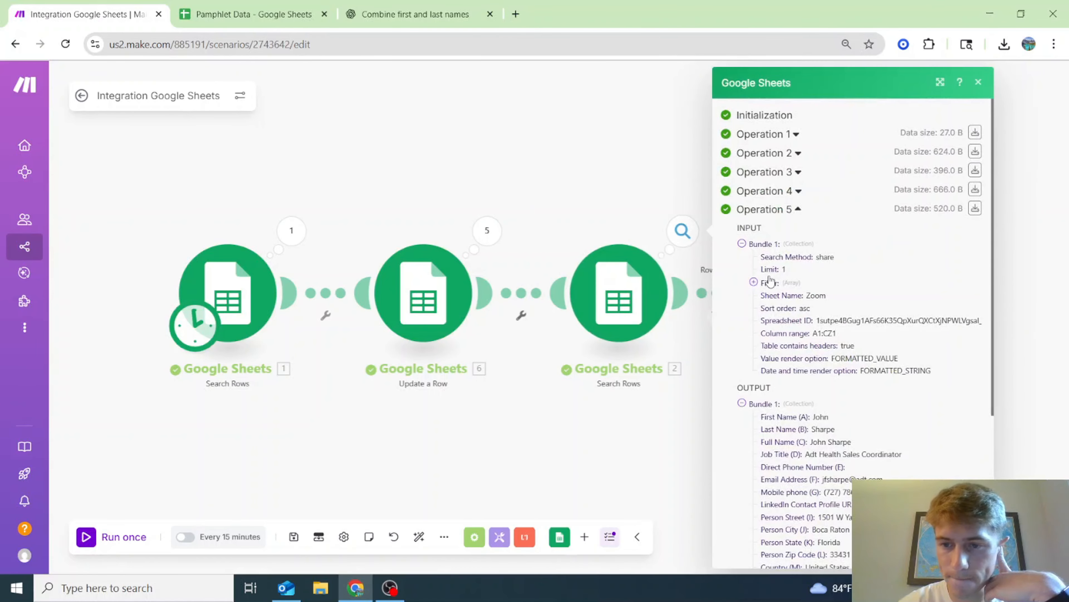
click(799, 192)
click(797, 172)
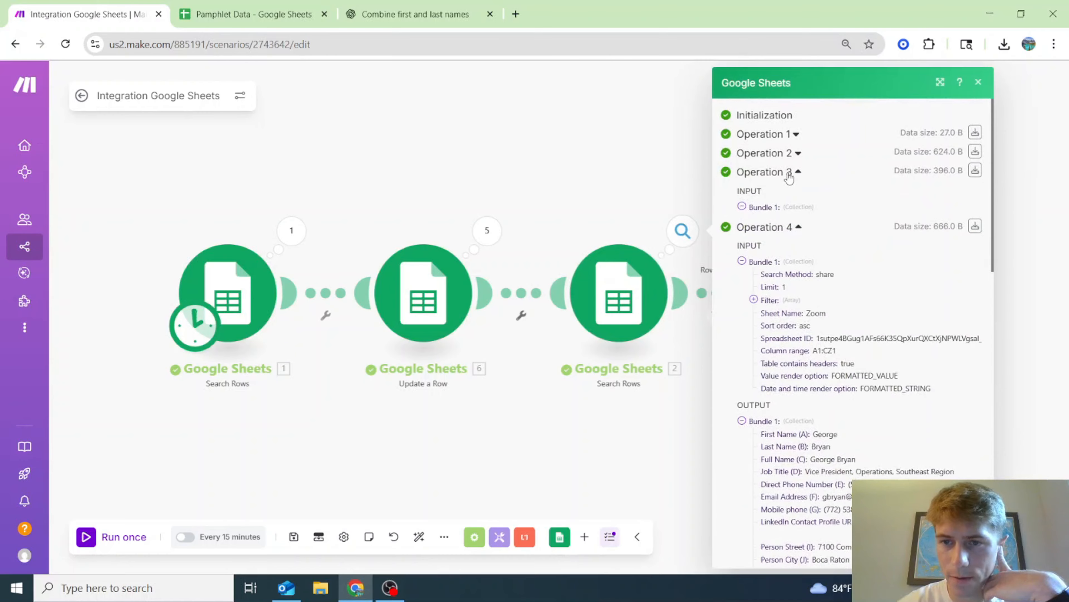
click(797, 153)
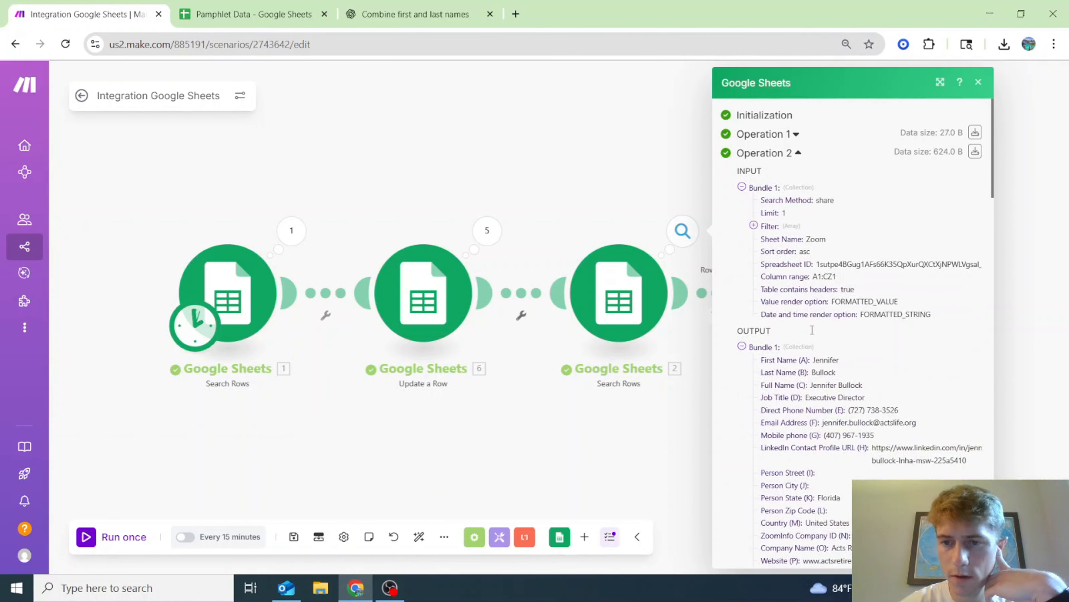
click(796, 134)
click(593, 441)
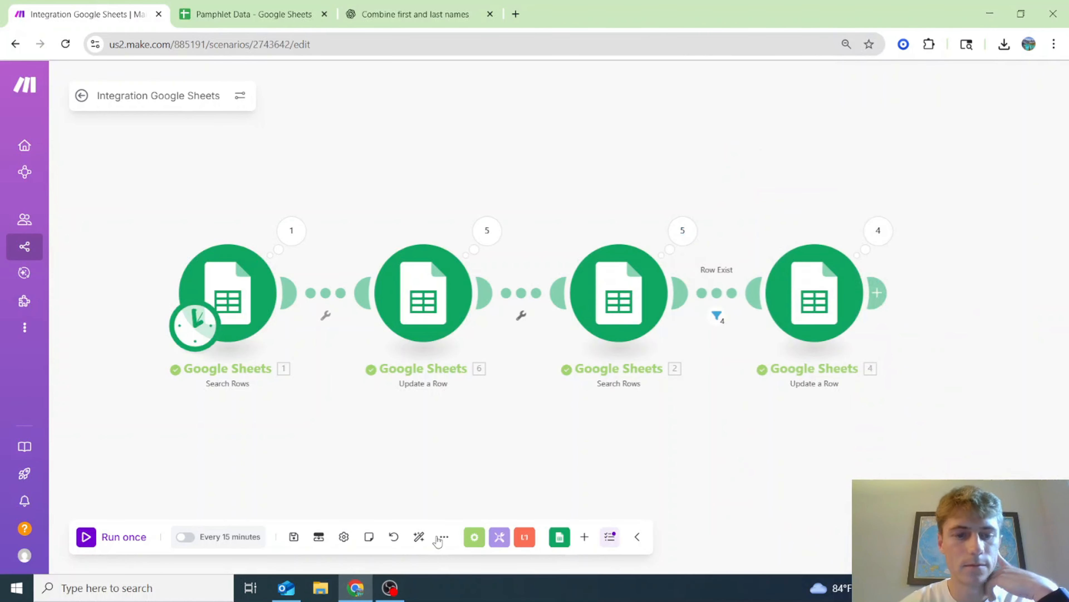
click(115, 541)
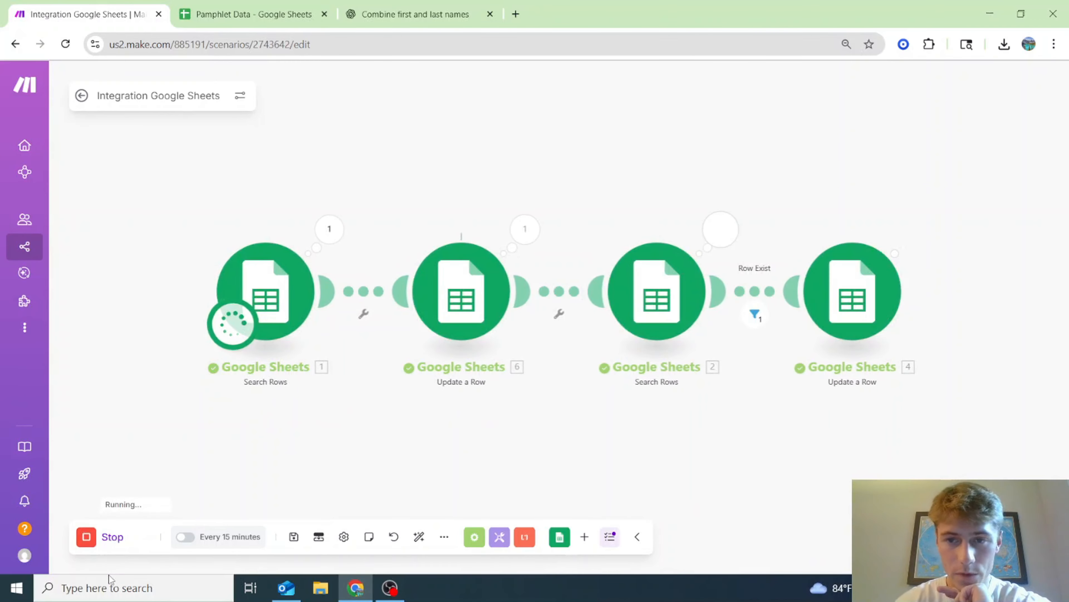
click(234, 5)
scroll(249, 405, down, 20)
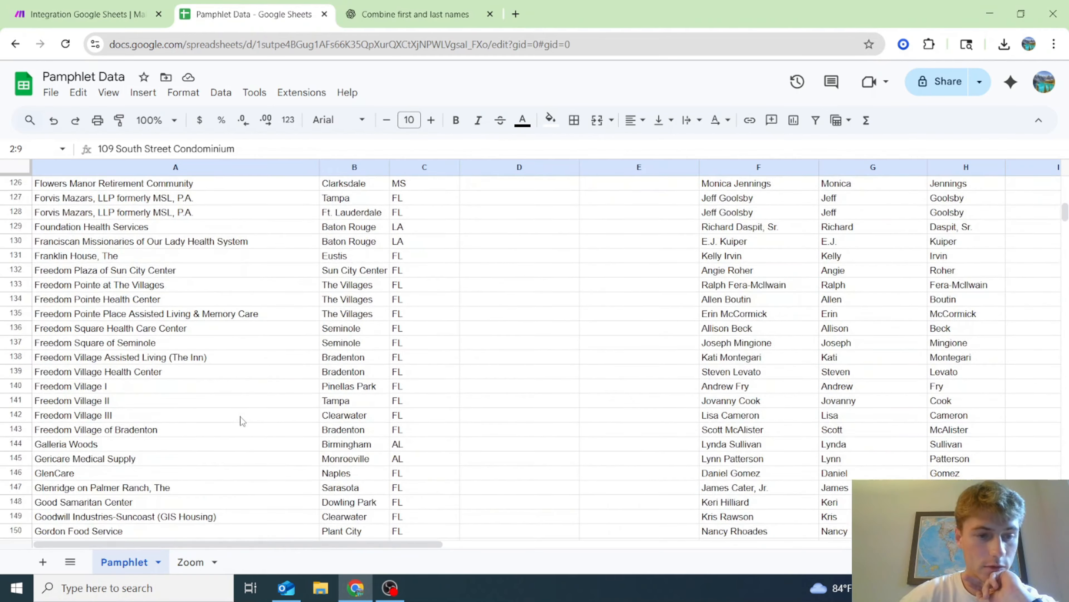
scroll(241, 420, down, 20)
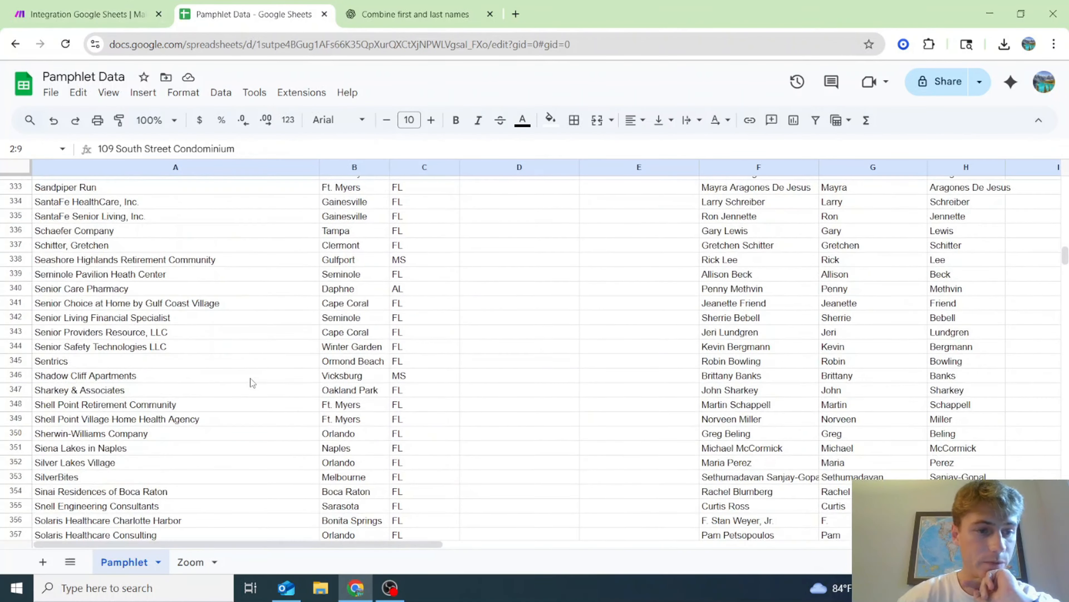
scroll(251, 378, down, 5)
click(74, 13)
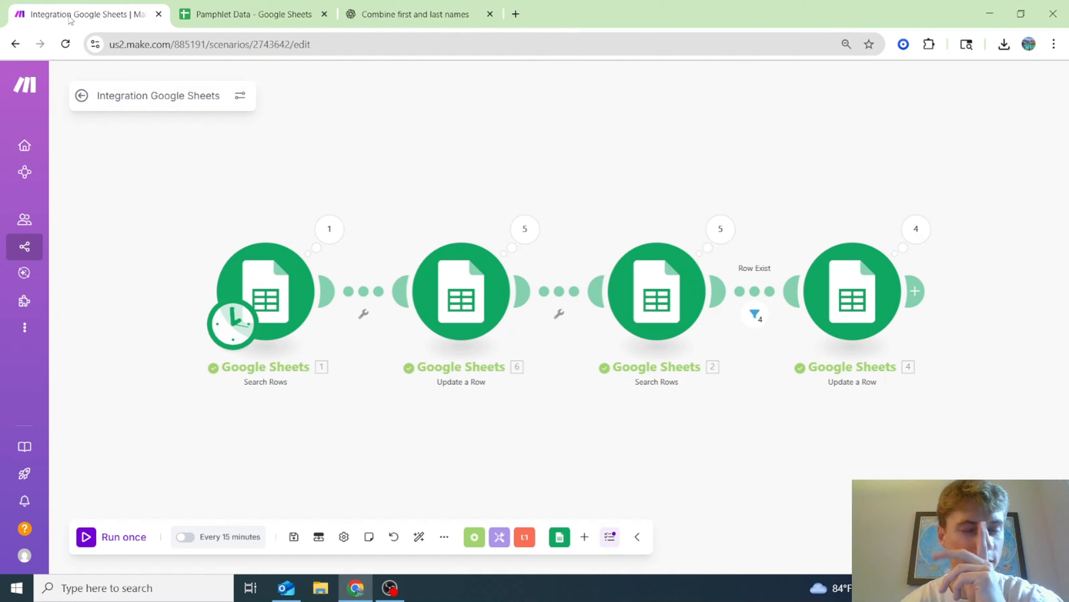
- Change the first Search Rows module's Limit from 5 to 10 and save it
click(329, 229)
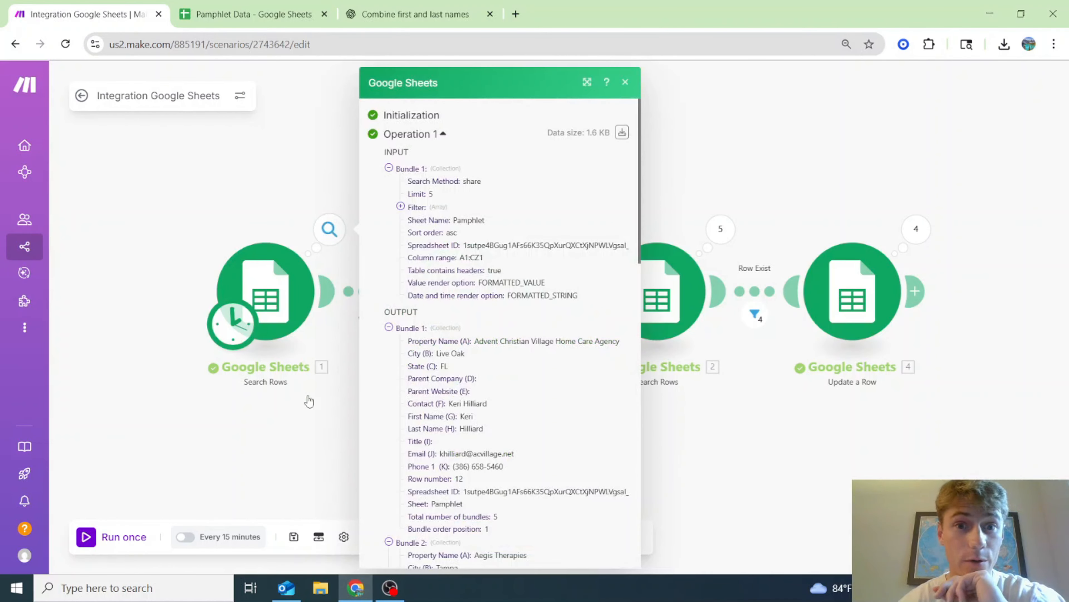
click(268, 411)
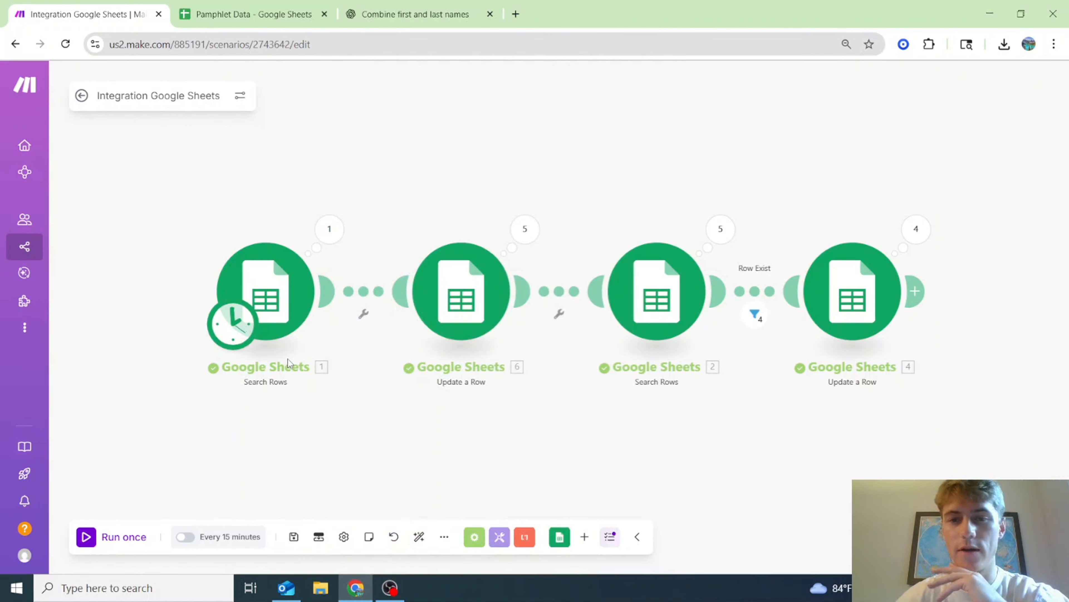
click(285, 328)
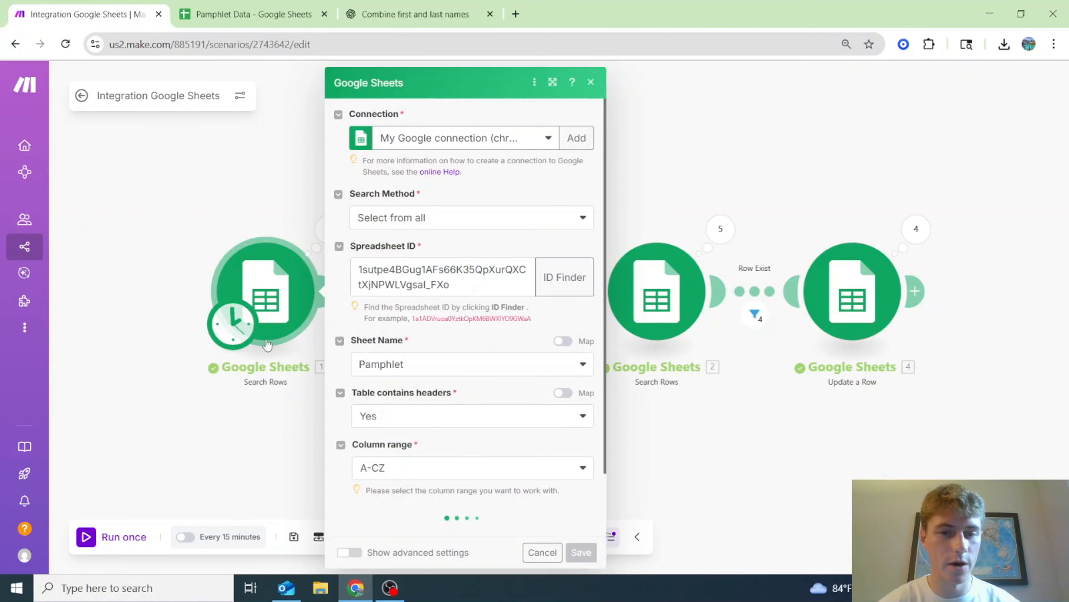
scroll(443, 447, down, 5)
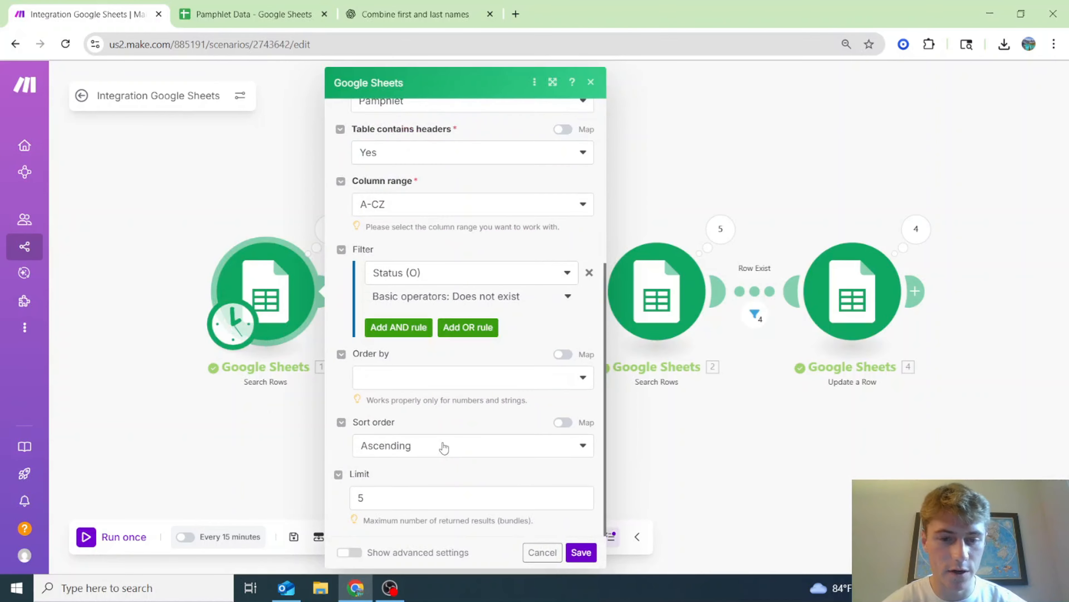
click(421, 496)
key(BackSpace)
text(10)
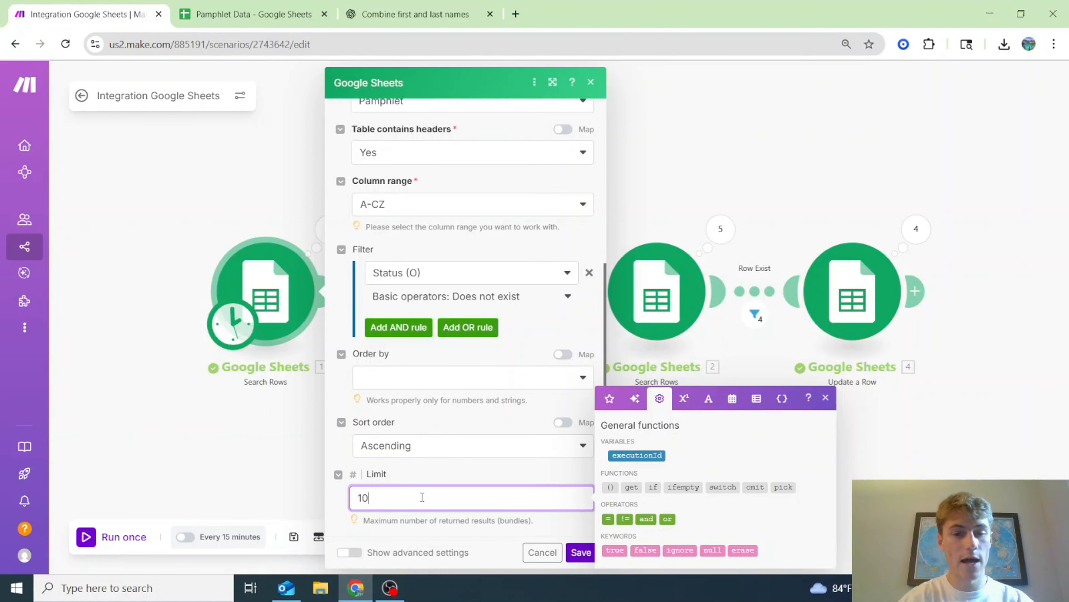
click(581, 552)
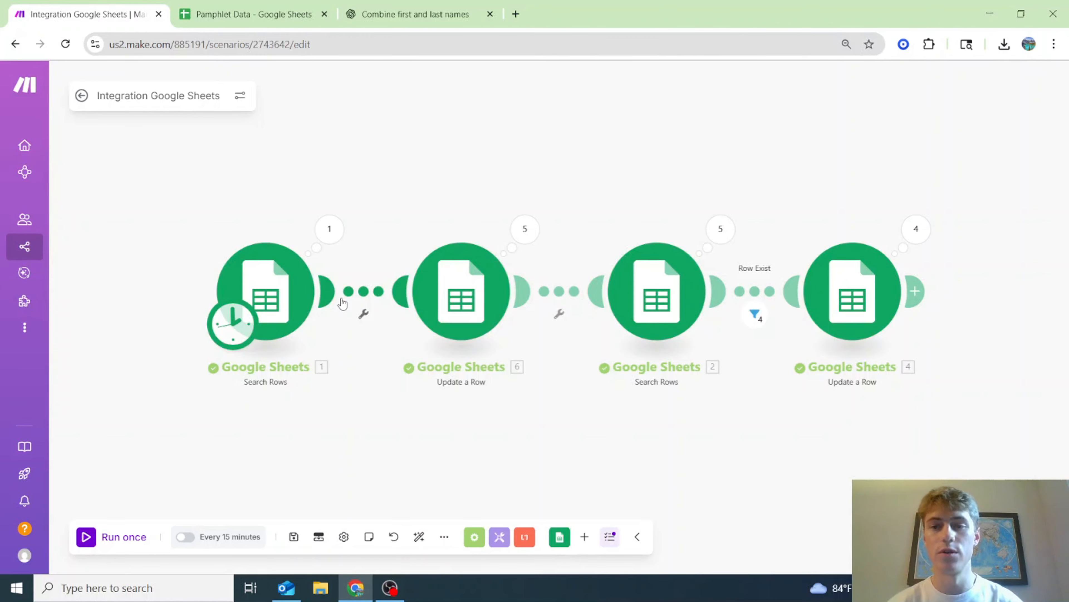
- Change the schedule from every 15 minutes to every 1 minute, activate it, and save
click(223, 543)
click(415, 295)
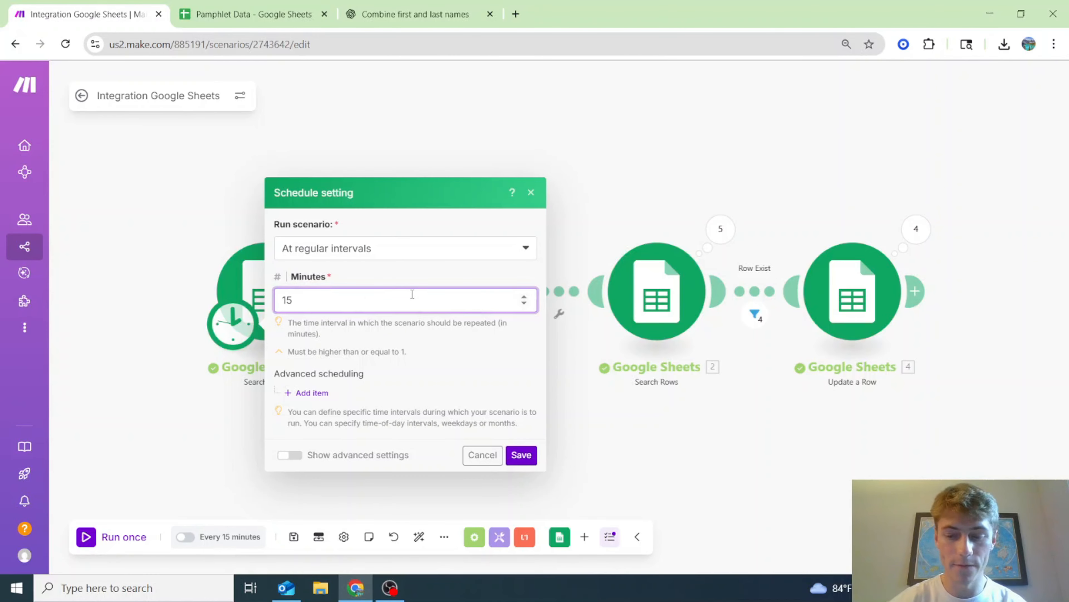
click(521, 455)
click(490, 371)
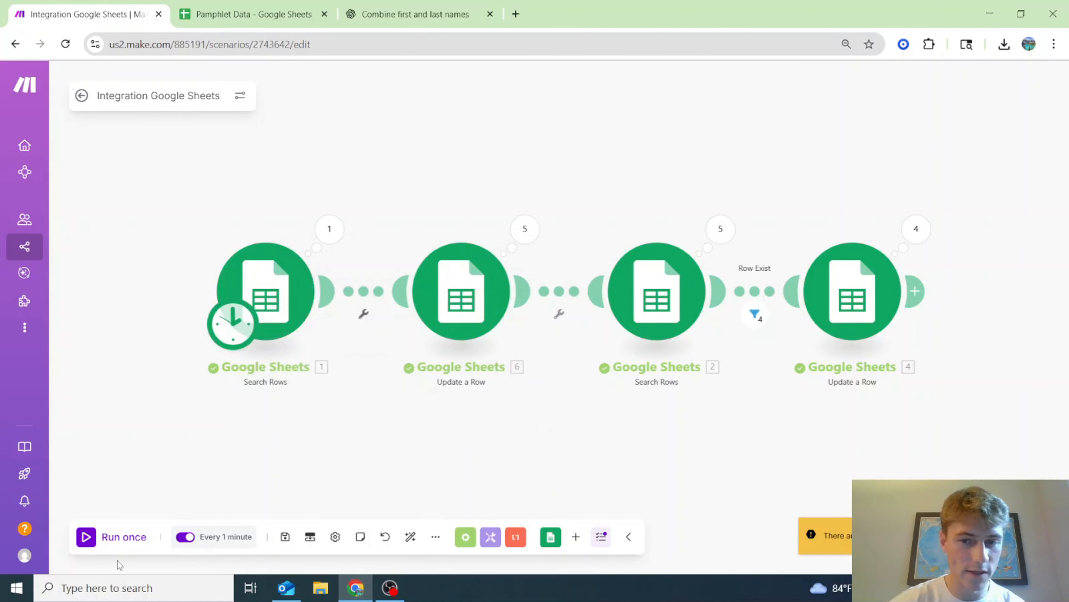
click(285, 537)
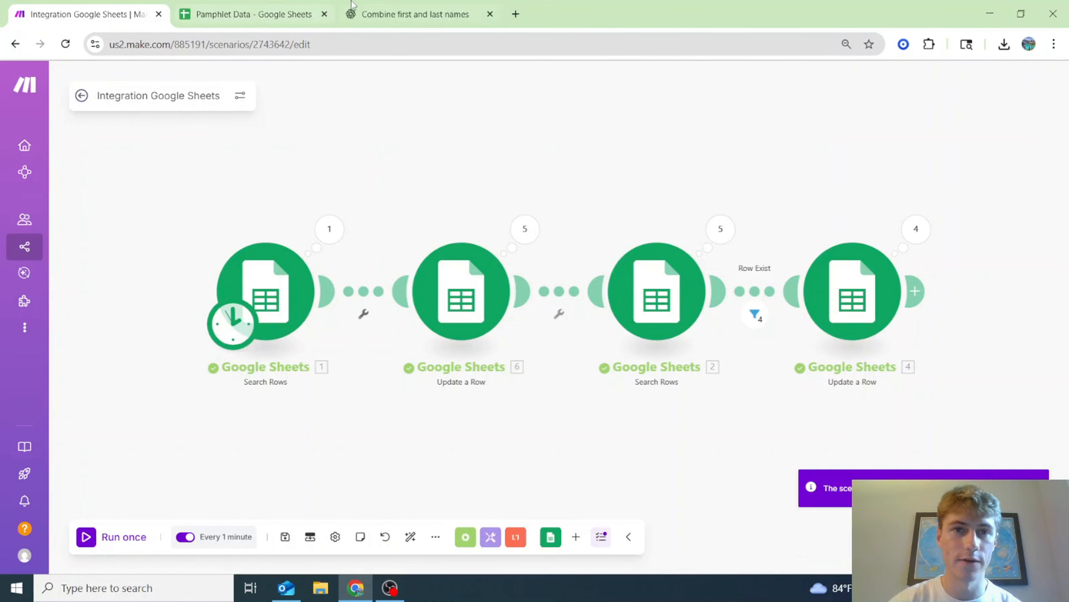
click(252, 14)
scroll(450, 438, up, 10)
scroll(450, 436, up, 20)
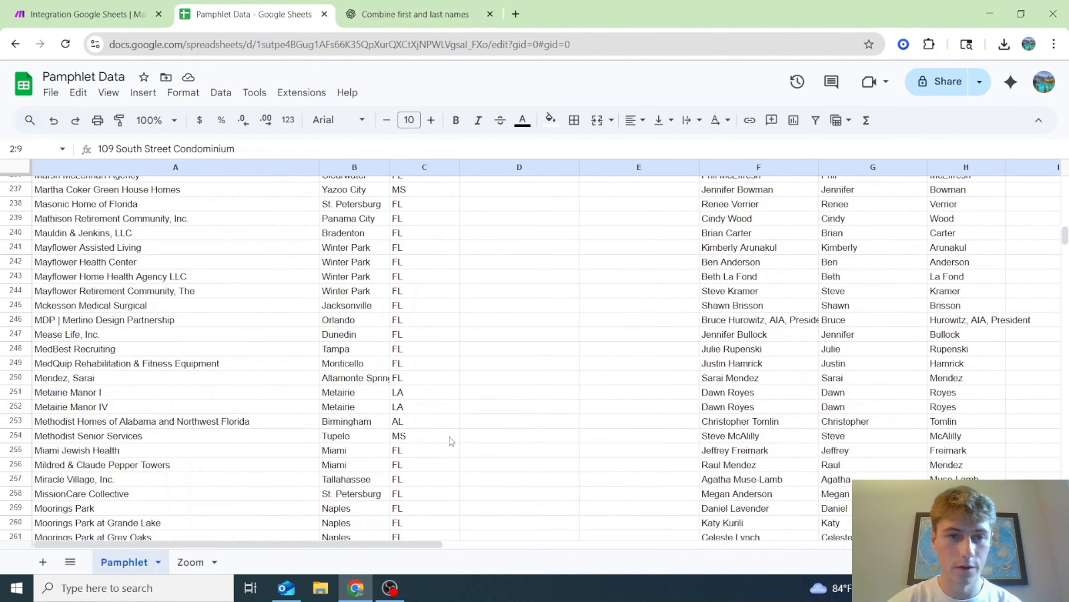
scroll(436, 443, up, 20)
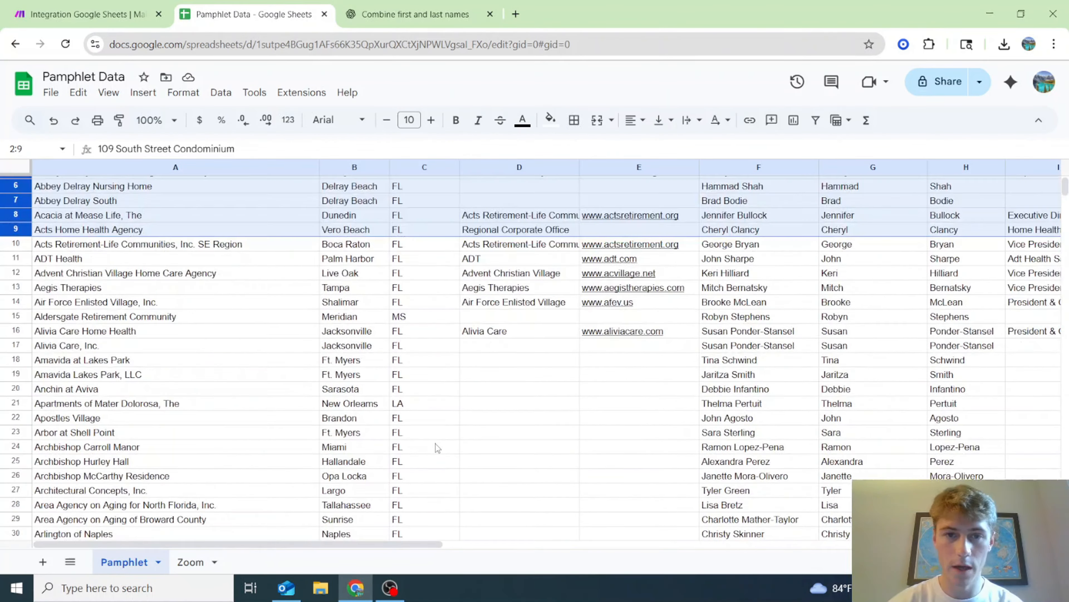
scroll(411, 481, down, 10)
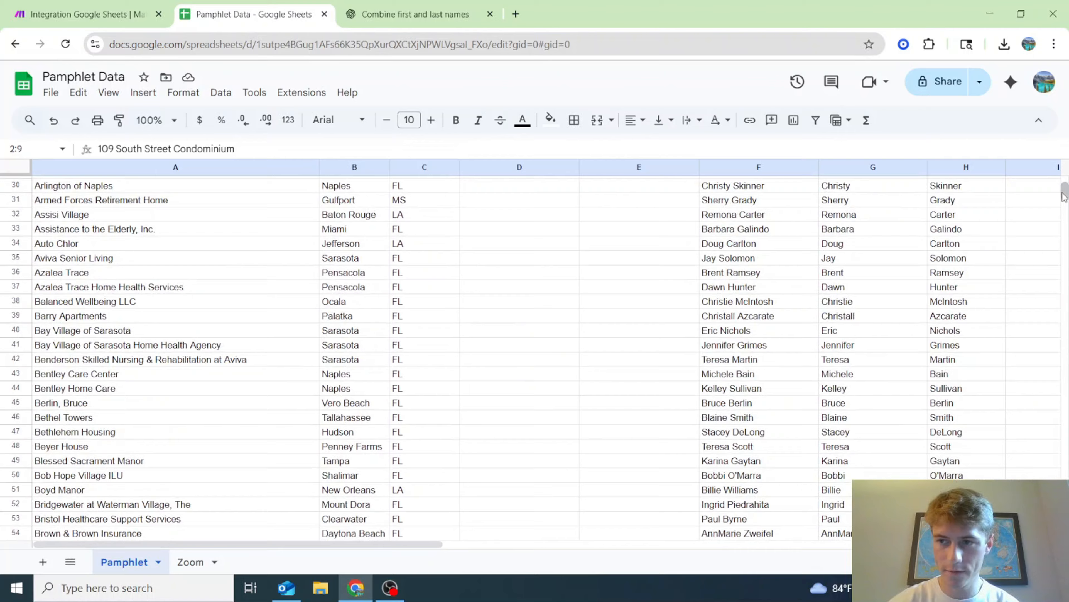
mouse_move(1065, 192)
mouse_down()
mouse_move(1065, 298)
mouse_move(1066, 185)
mouse_up()
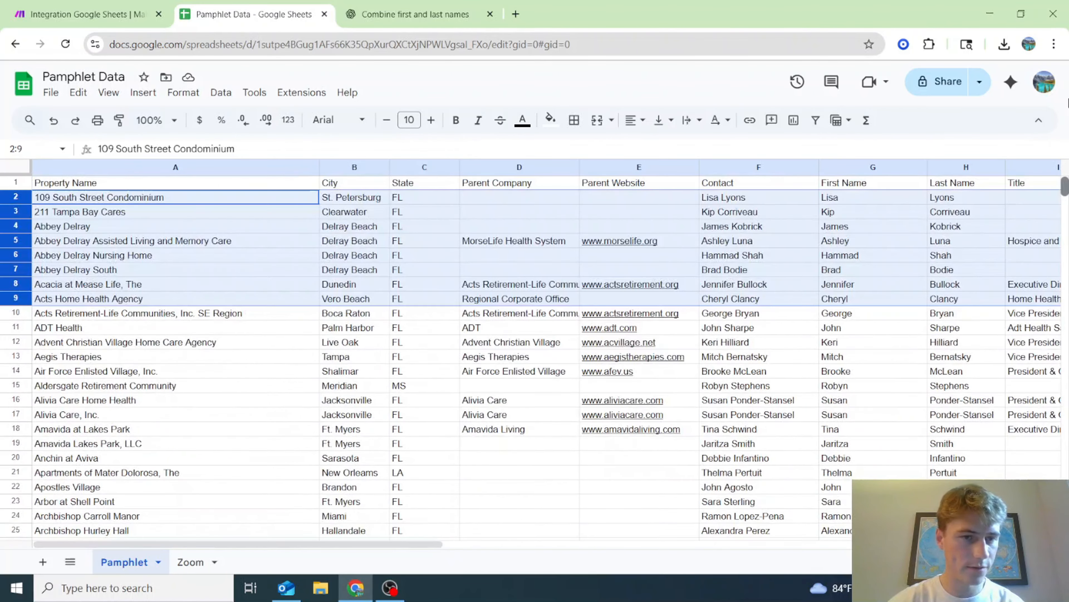
drag(403, 545, 737, 558)
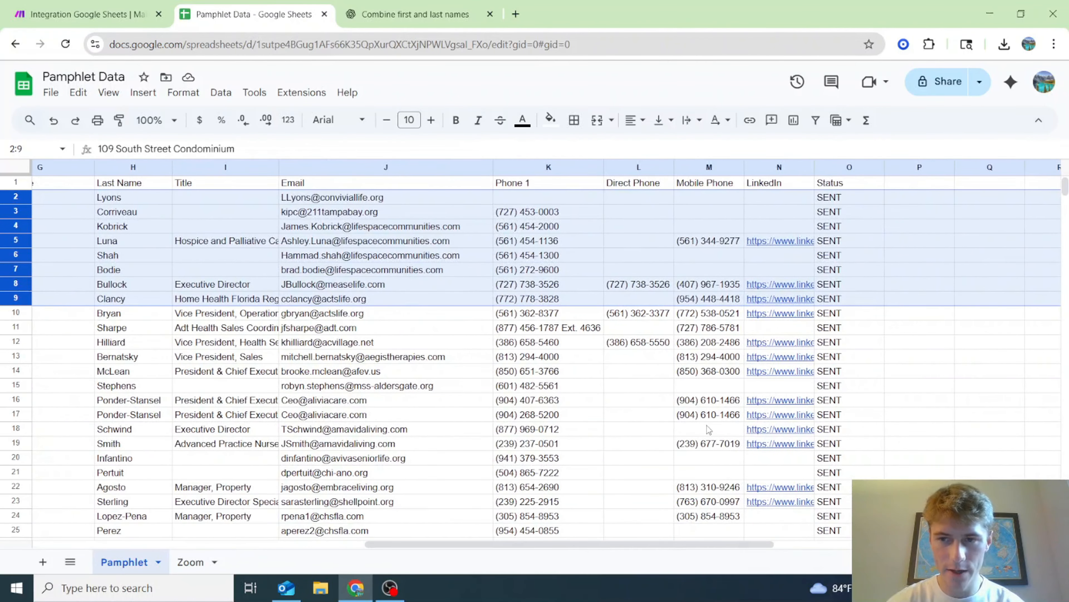
scroll(705, 425, down, 5)
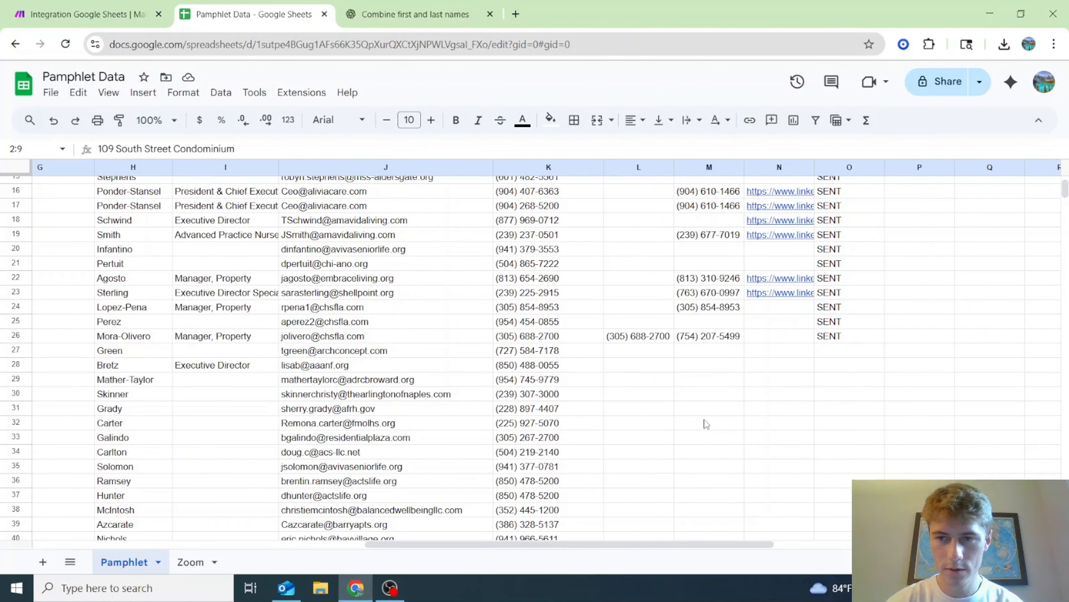
scroll(708, 493, up, 5)
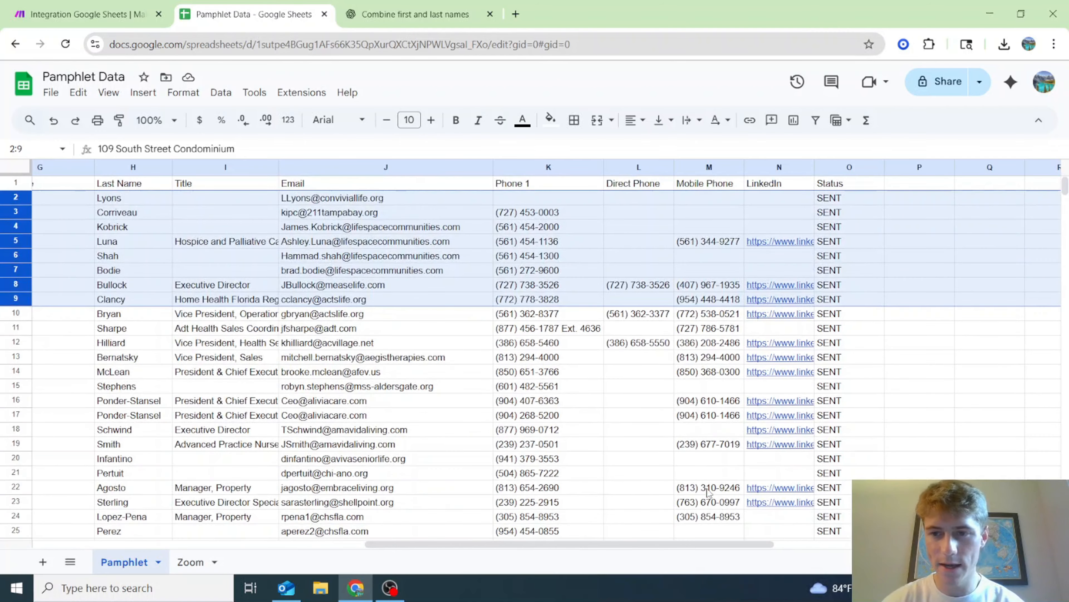
scroll(707, 493, down, 3)
scroll(692, 474, up, 2)
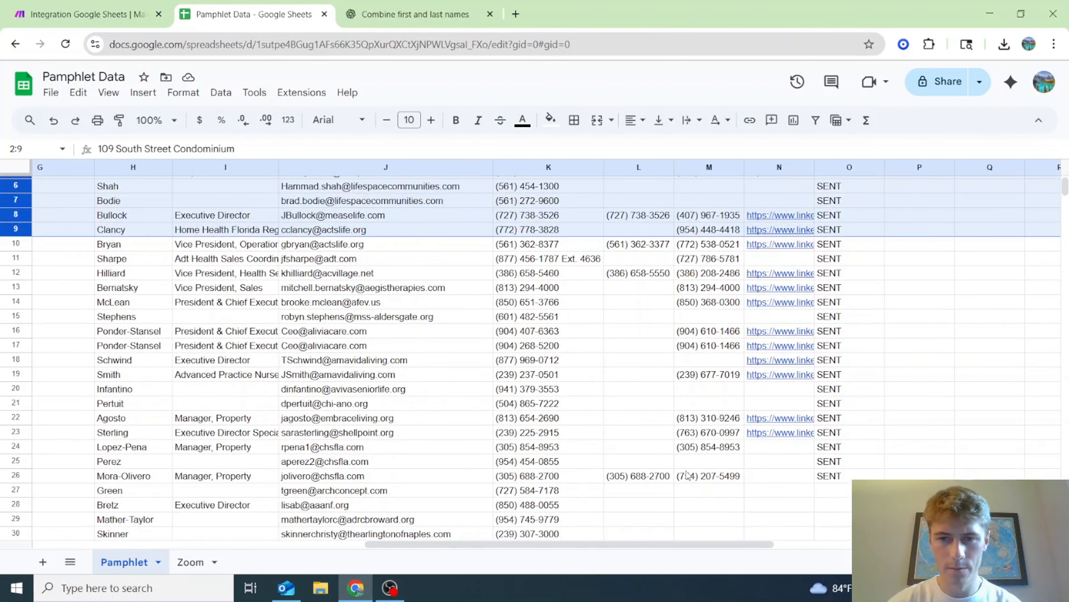
scroll(687, 475, up, 2)
scroll(686, 474, down, 2)
drag(417, 543, 87, 533)
click(103, 7)
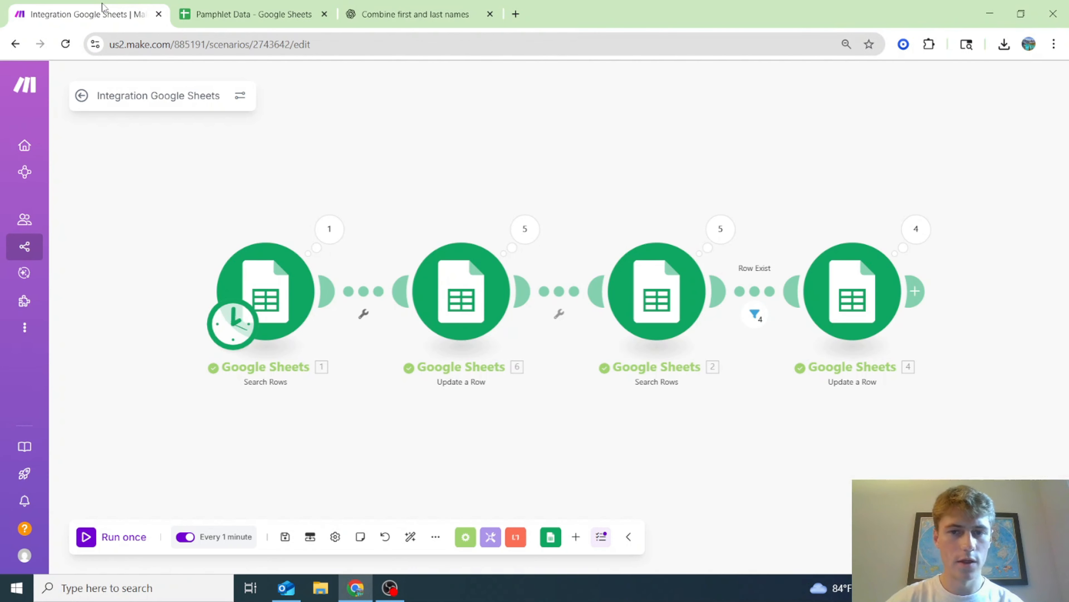